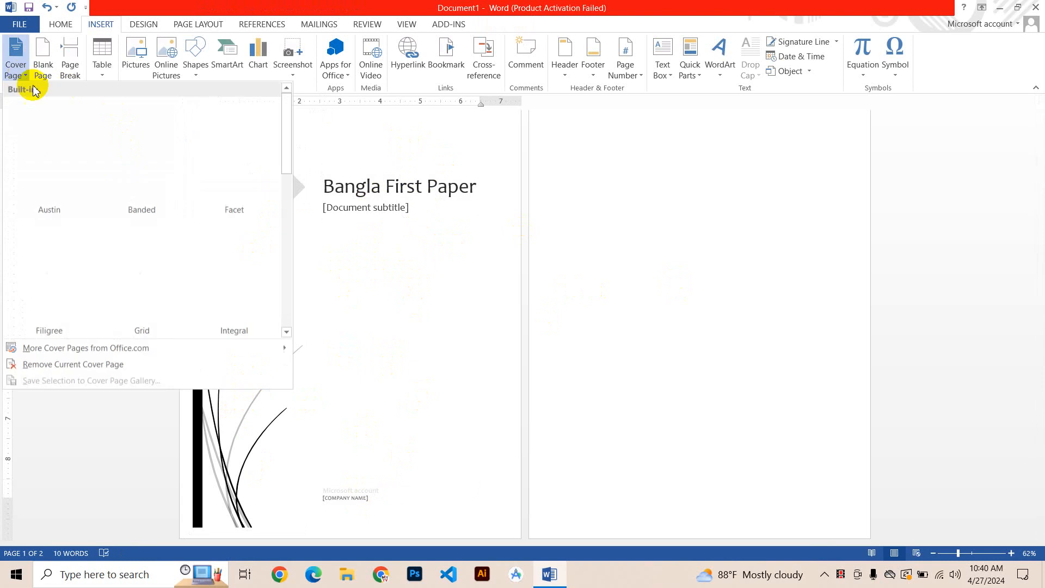
{"action": "scroll", "coordinate": [105, 267], "scroll_direction": "down", "scroll_amount": 3}
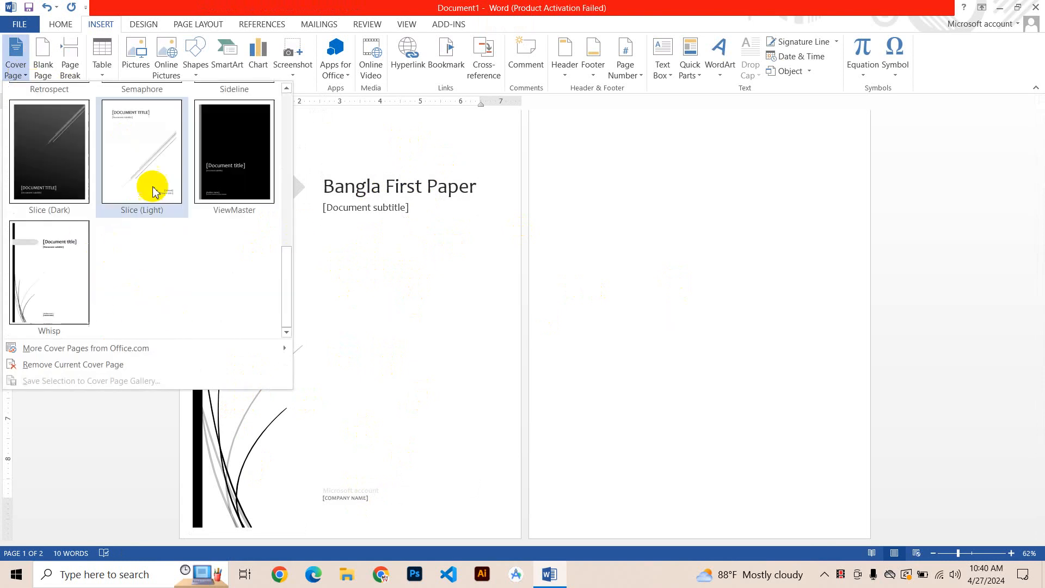
{"action": "scroll", "coordinate": [152, 187], "scroll_direction": "up", "scroll_amount": 4}
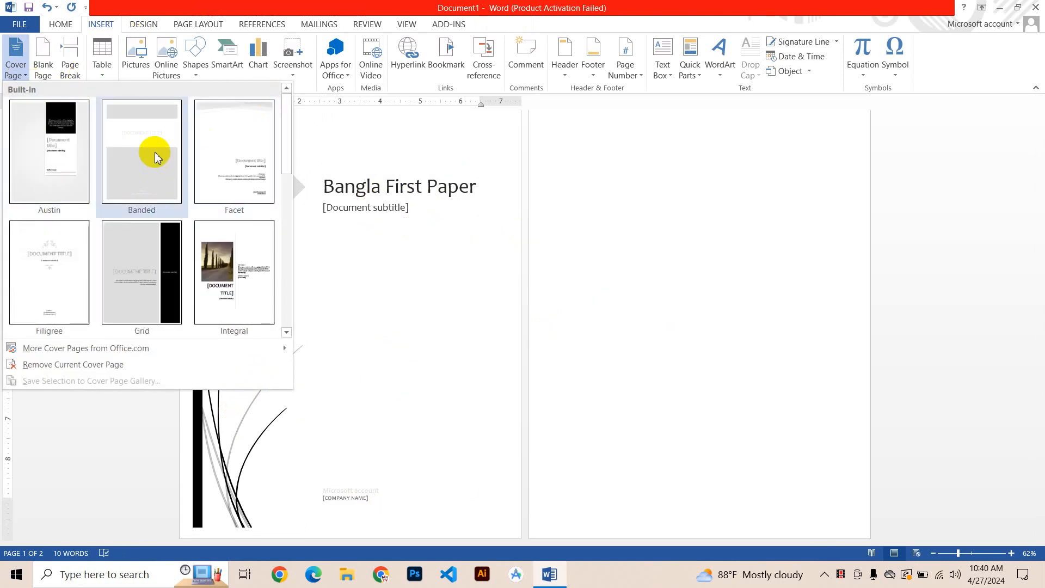
{"action": "left_click", "coordinate": [344, 334]}
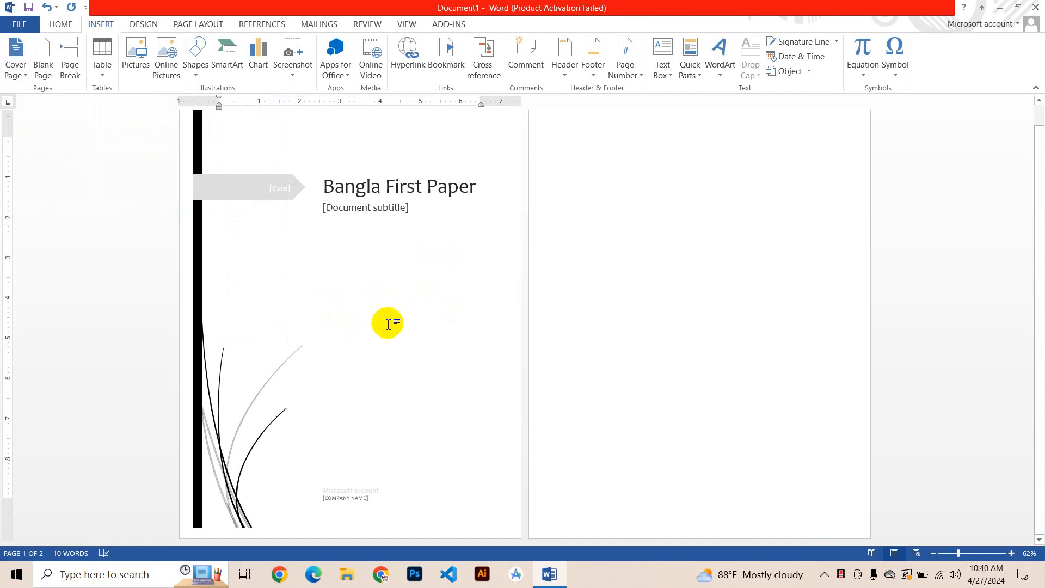
- Delete all content of the document, including the Bangla First Paper cover page
{"action": "key", "text": "ctrl+a"}
{"action": "key", "text": "Delete"}
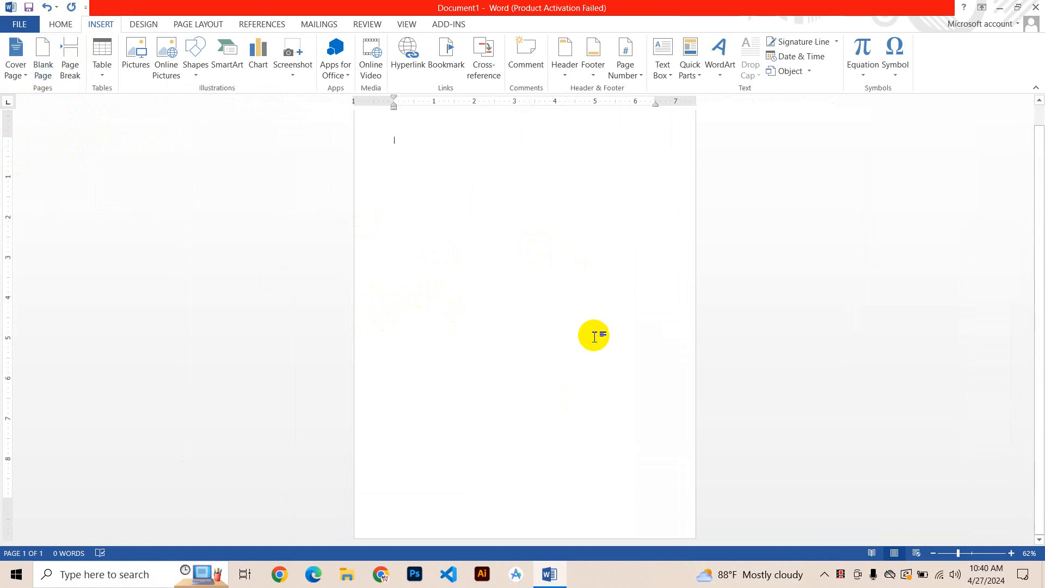
{"action": "scroll", "coordinate": [561, 234], "scroll_direction": "up", "scroll_amount": 1}
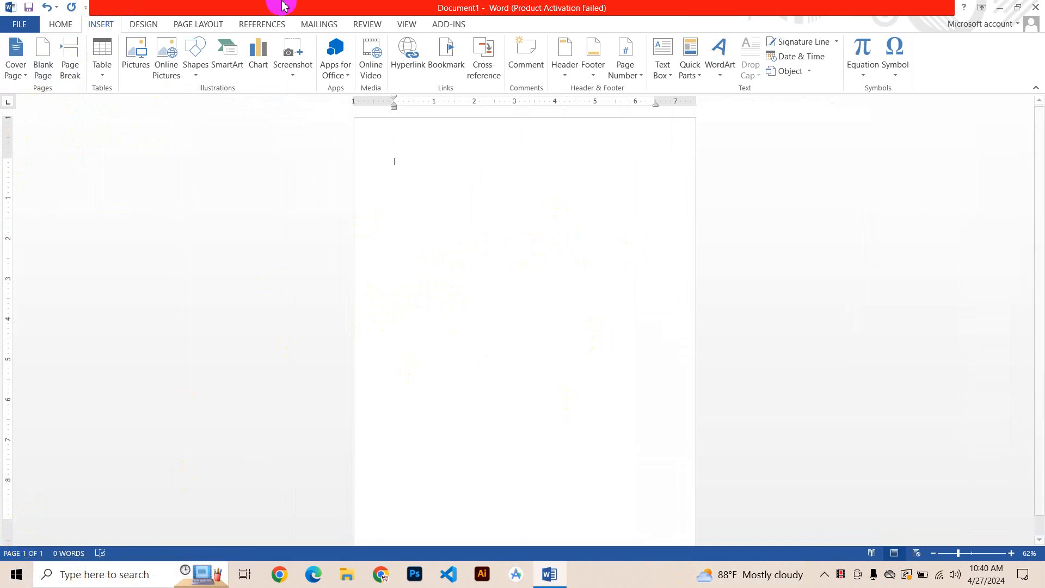
- Insert several blank pages into the empty document and look over the added pages
{"action": "left_click", "coordinate": [52, 69]}
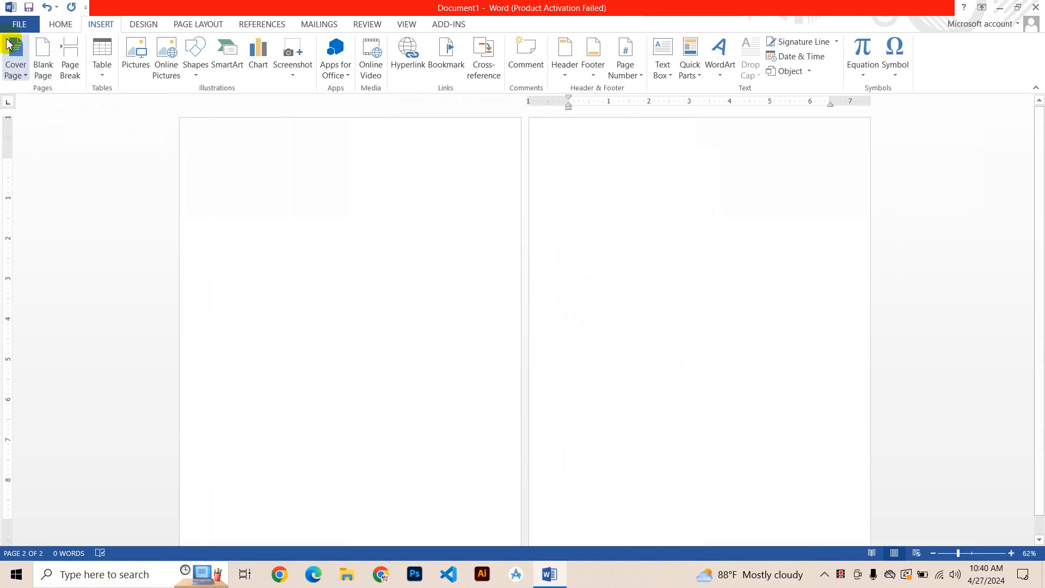
{"action": "left_click", "coordinate": [47, 59]}
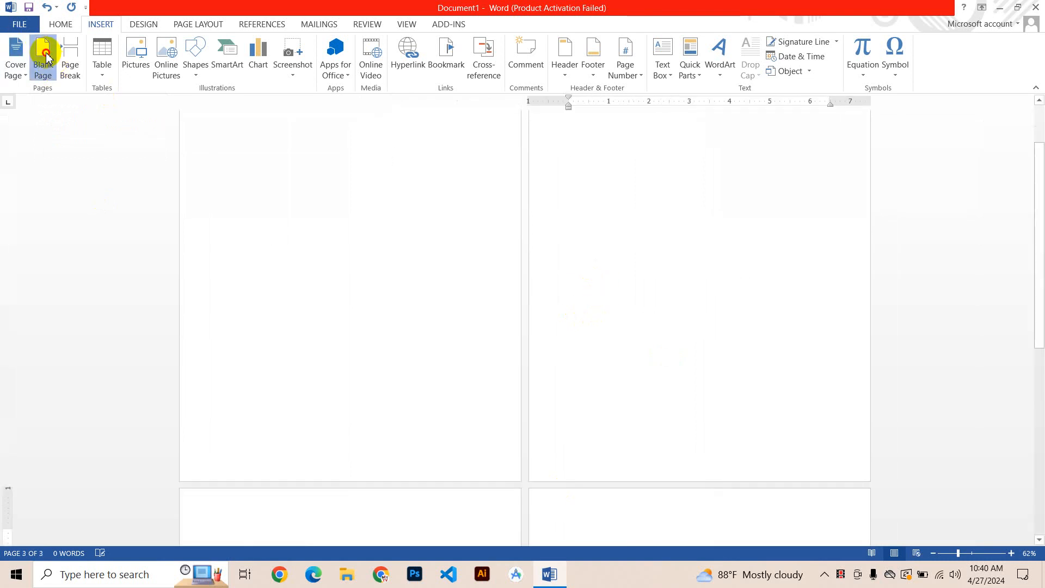
{"action": "scroll", "coordinate": [544, 327], "scroll_direction": "down", "scroll_amount": 5}
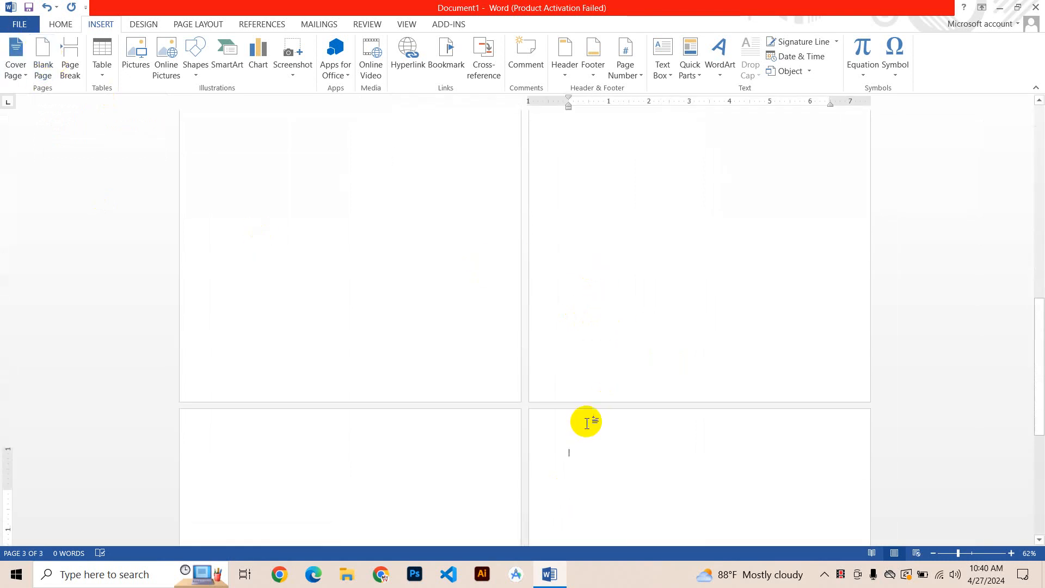
{"action": "scroll", "coordinate": [401, 359], "scroll_direction": "up", "scroll_amount": 2}
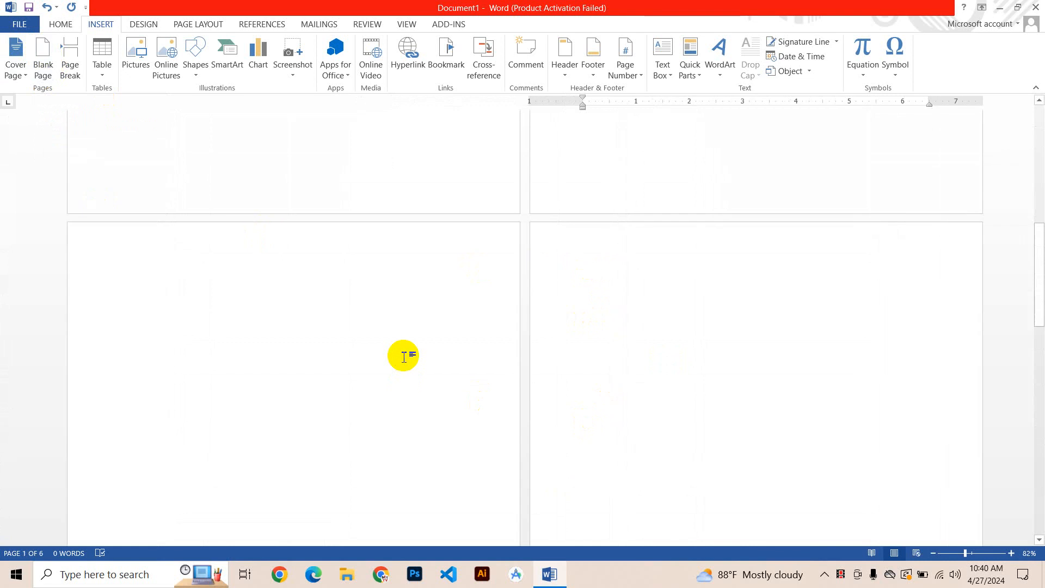
{"action": "scroll", "coordinate": [411, 345], "scroll_direction": "up", "scroll_amount": 3}
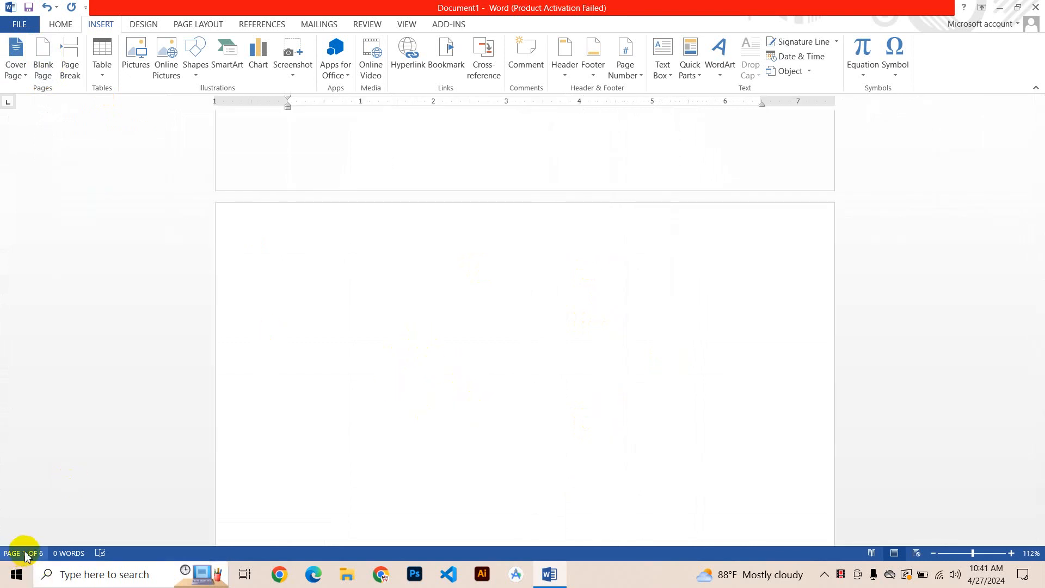
{"action": "scroll", "coordinate": [223, 495], "scroll_direction": "up", "scroll_amount": 4}
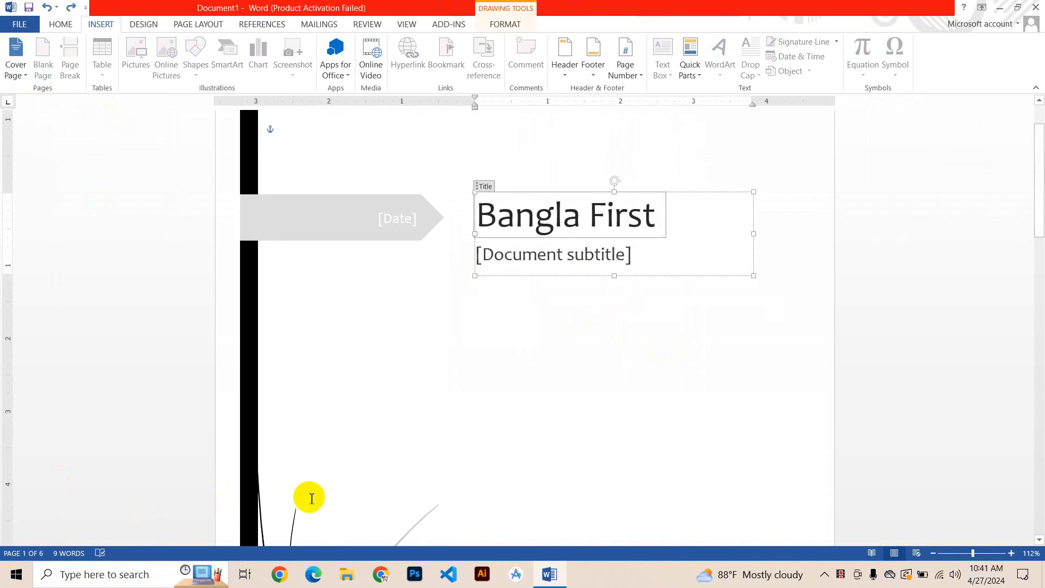
- Delete the title and subtitle inside the cover page's text box
{"action": "key", "text": "ctrl+a"}
{"action": "key", "text": "Delete"}
{"action": "key", "text": "ctrl"}
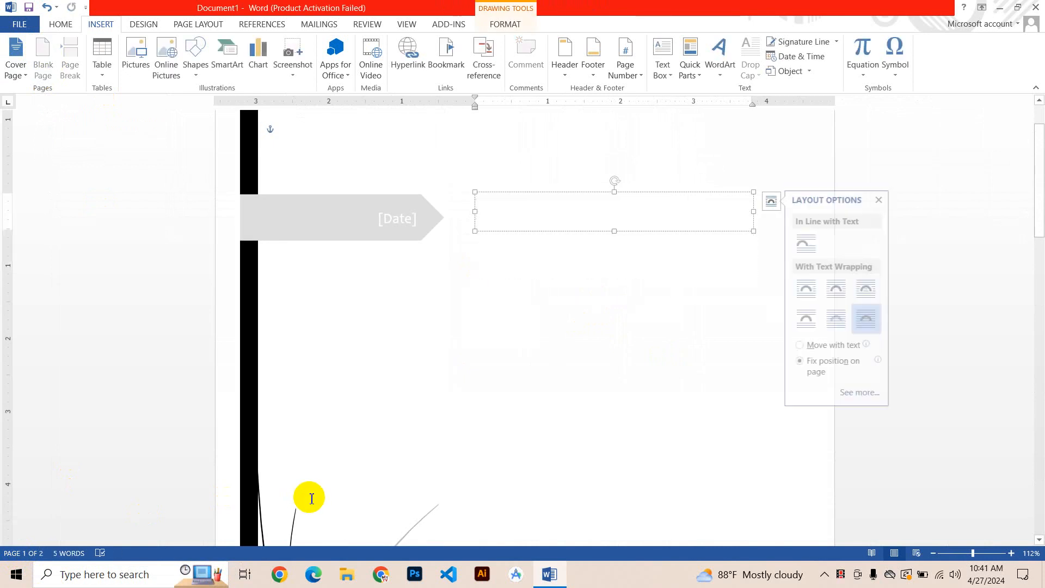
{"action": "key", "text": "super"}
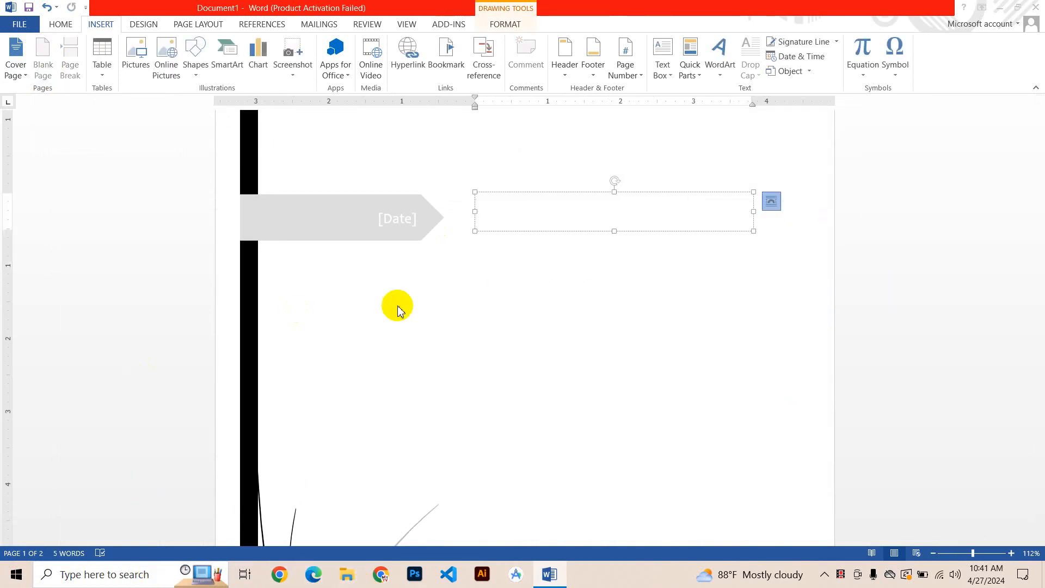
{"action": "key", "text": "super+e"}
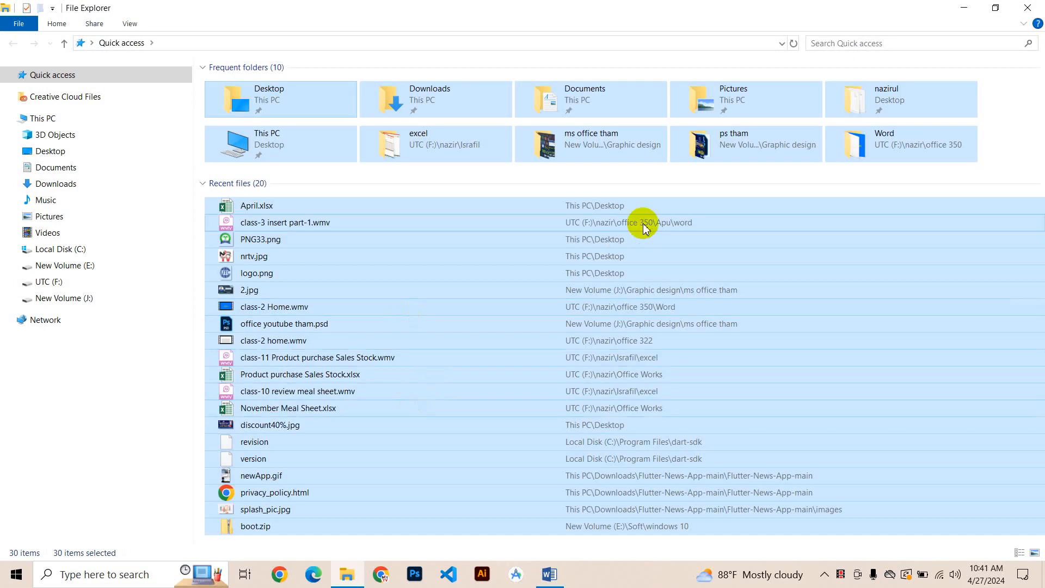
{"action": "left_click", "coordinate": [549, 574]}
- Select everything in the document body and delete it, removing the remaining cover page elements
{"action": "left_click", "coordinate": [522, 469]}
{"action": "key", "text": "ctrl+a"}
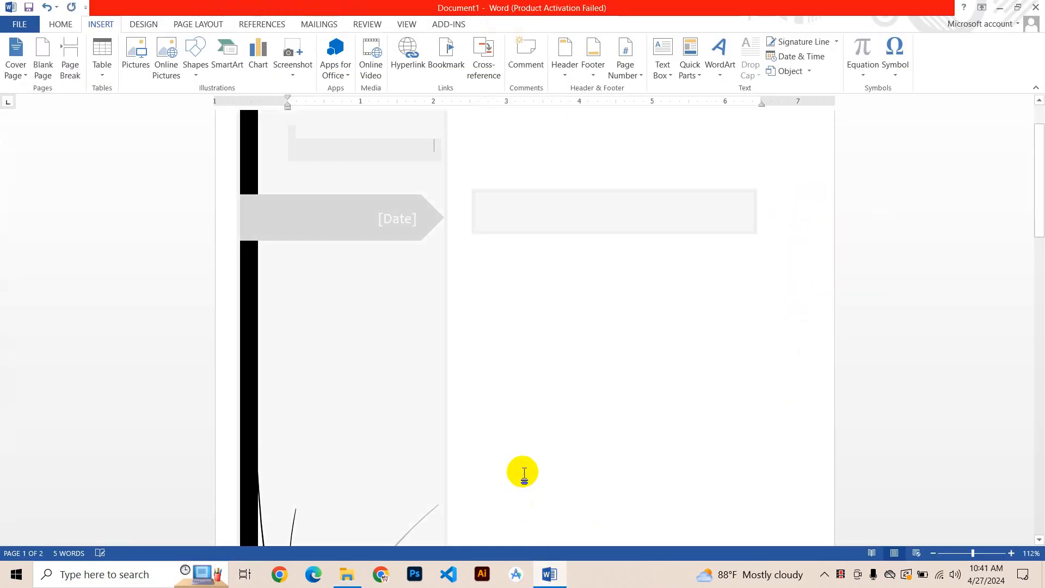
{"action": "key", "text": "Delete"}
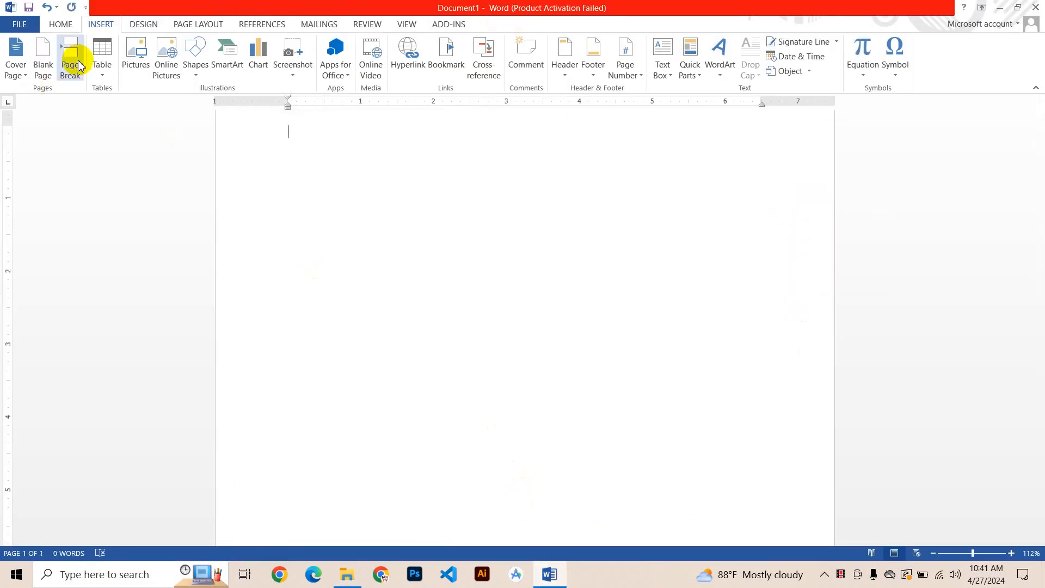
- Insert two page breaks in the empty document, check the new pages, and undo both breaks
{"action": "left_click", "coordinate": [71, 64]}
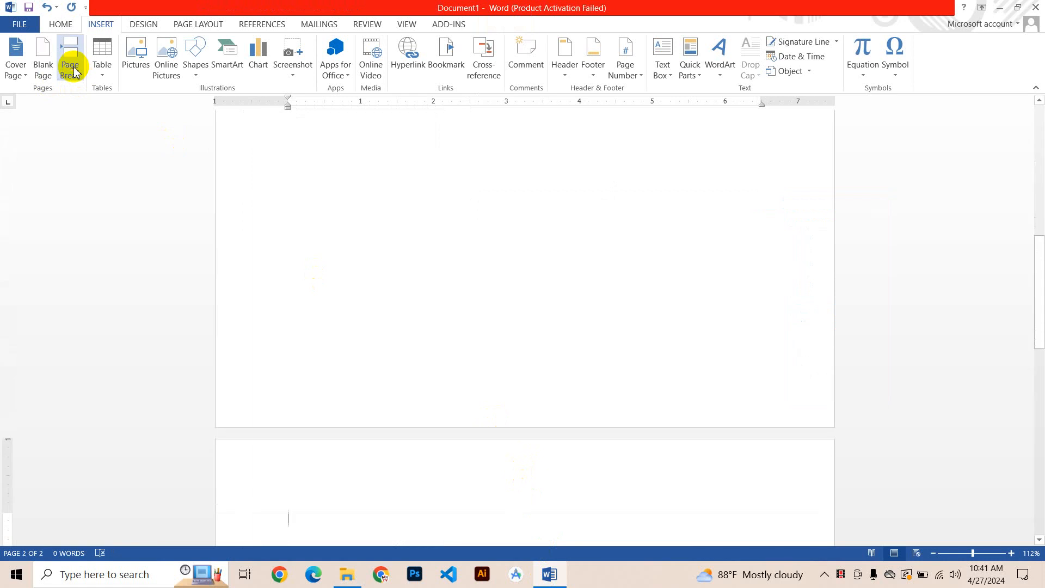
{"action": "scroll", "coordinate": [460, 369], "scroll_direction": "down", "scroll_amount": 3}
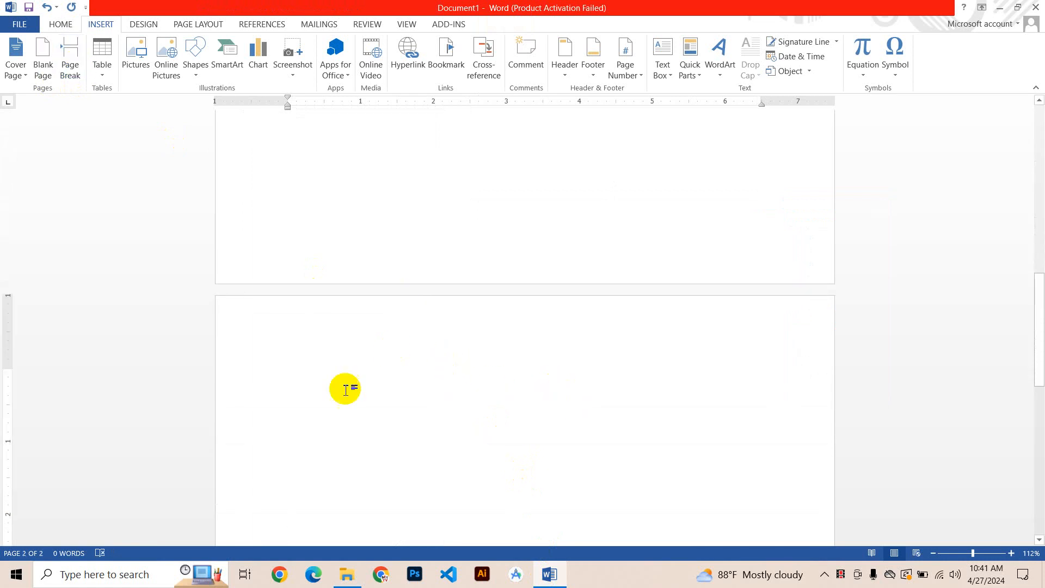
{"action": "left_click", "coordinate": [80, 72]}
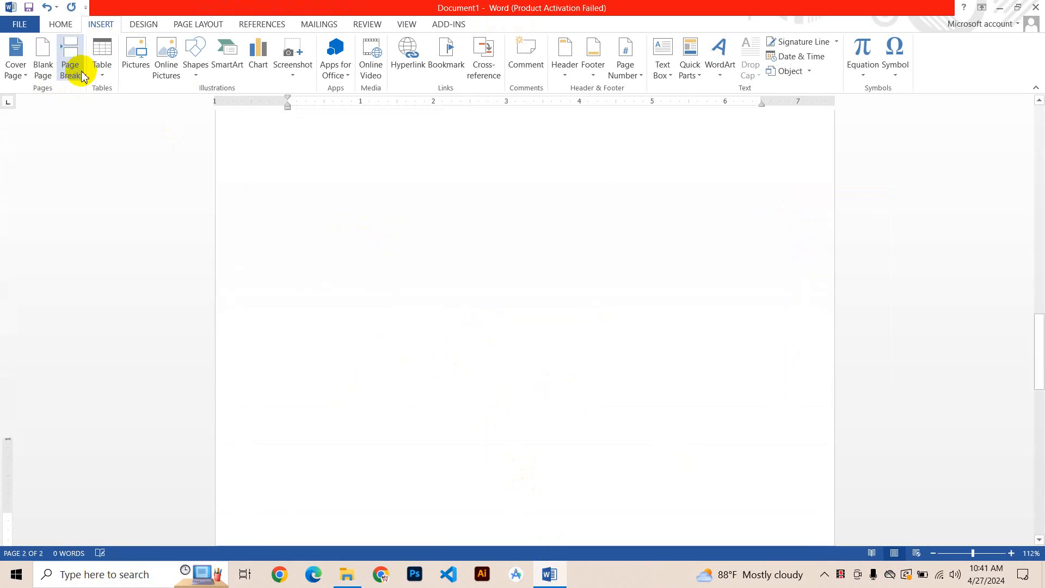
{"action": "scroll", "coordinate": [334, 476], "scroll_direction": "down", "scroll_amount": 3}
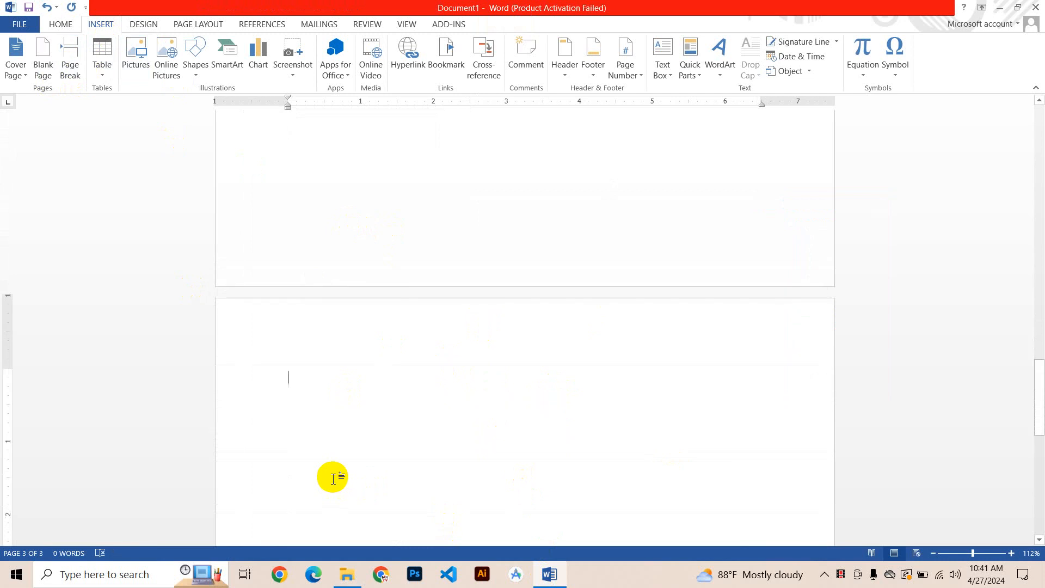
{"action": "scroll", "coordinate": [149, 166], "scroll_direction": "up", "scroll_amount": 5}
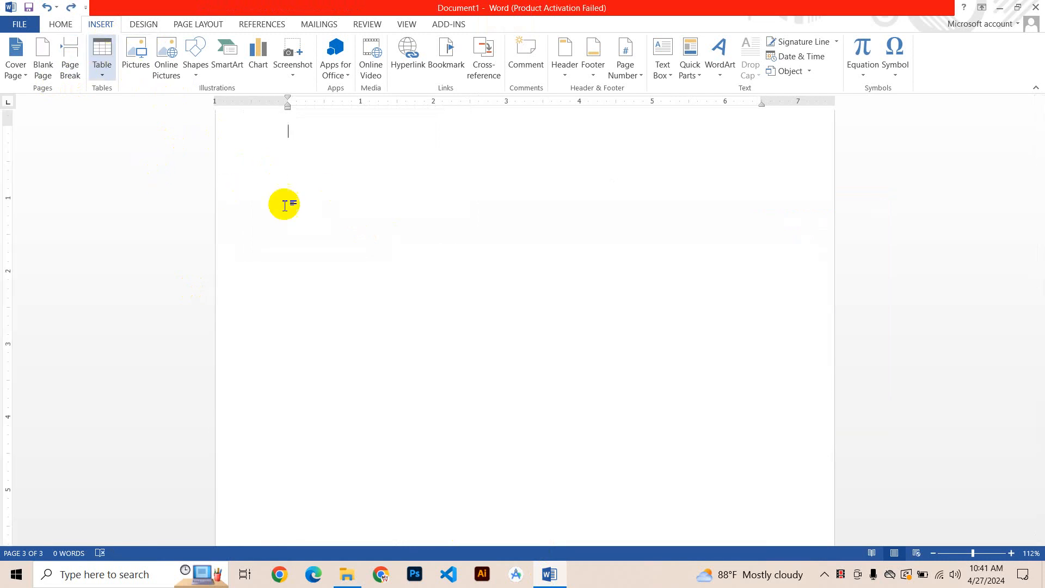
{"action": "key", "text": "ctrl+z"}
{"action": "key", "text": "ctrl+z"}
- Insert a table with 10 columns and 5 rows, keeping the automatic fixed column width
{"action": "left_click", "coordinate": [103, 68]}
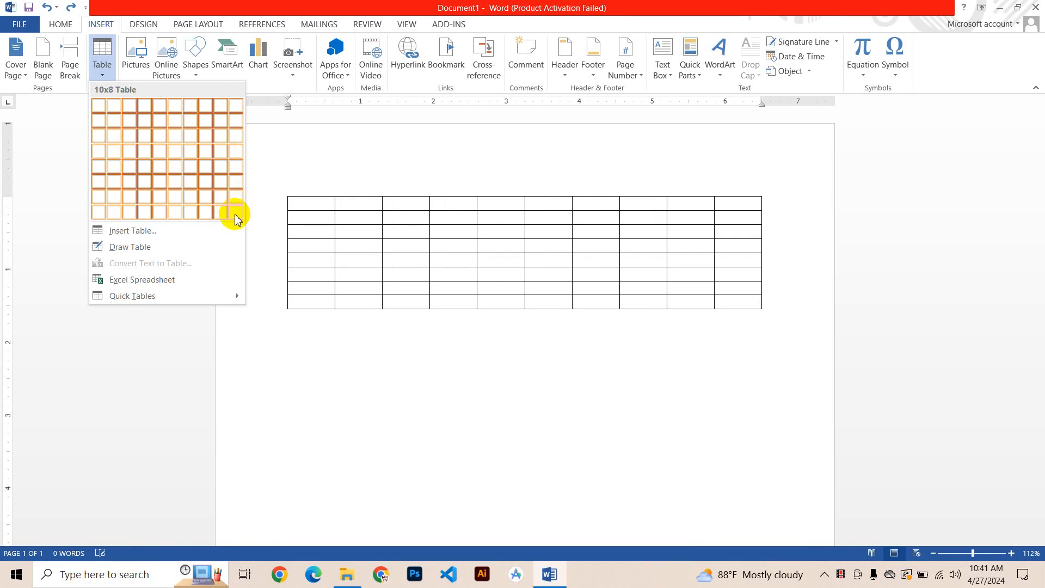
{"action": "left_click", "coordinate": [178, 233]}
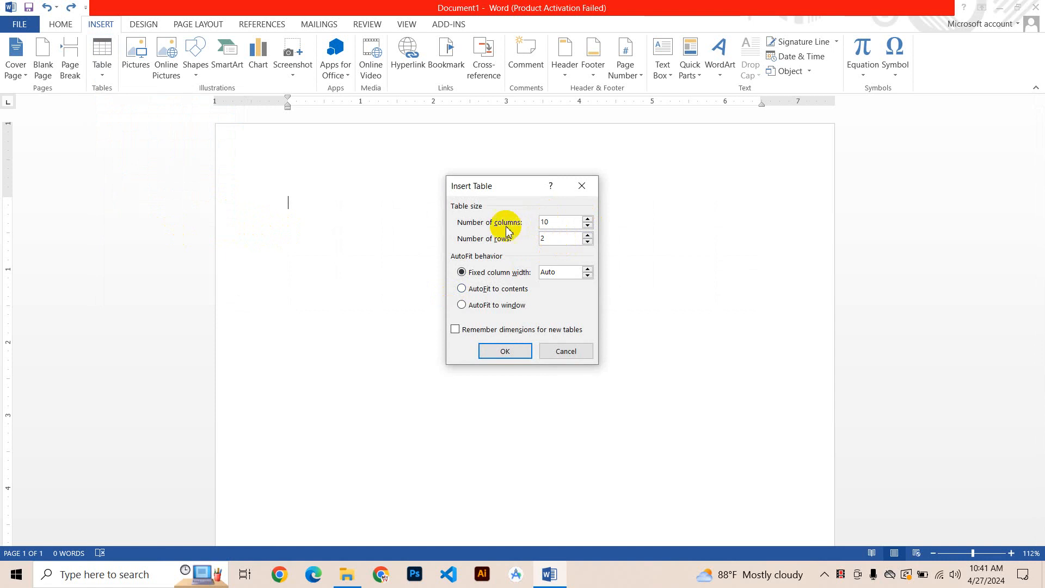
{"action": "key", "text": "Tab"}
{"action": "left_click_drag", "start_coordinate": [550, 237], "coordinate": [514, 238]}
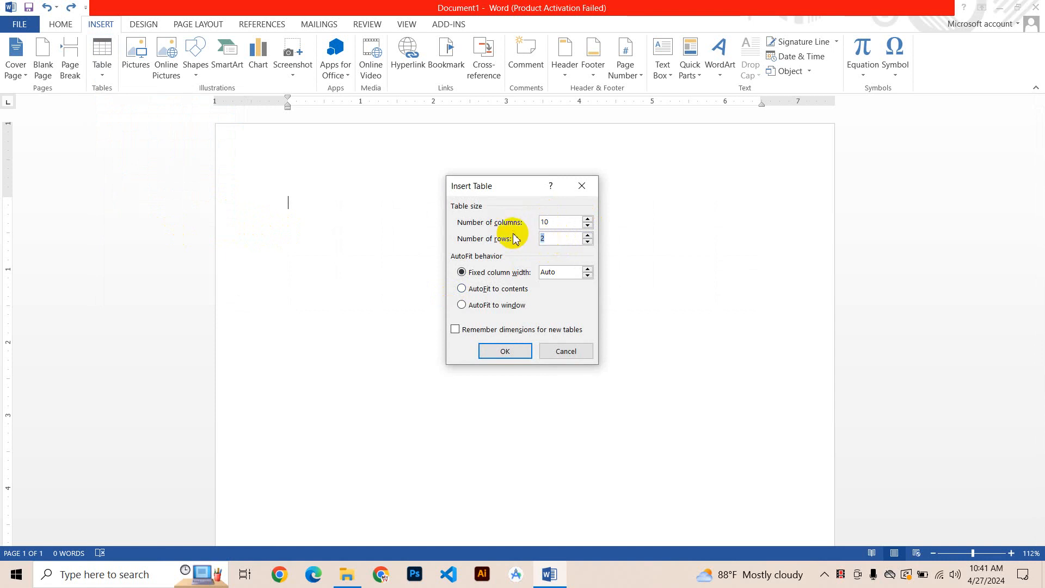
{"action": "type", "text": "5"}
{"action": "left_click", "coordinate": [505, 351]}
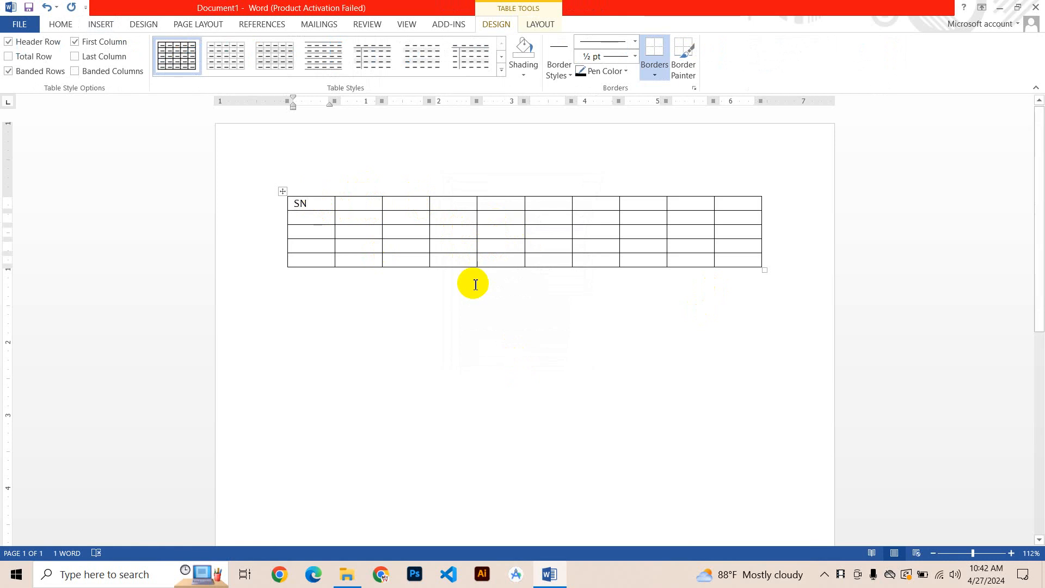
- Enter the headings Name and Address in the second and third cells of the table's first row
{"action": "left_click", "coordinate": [338, 200]}
{"action": "type", "text": "N"}
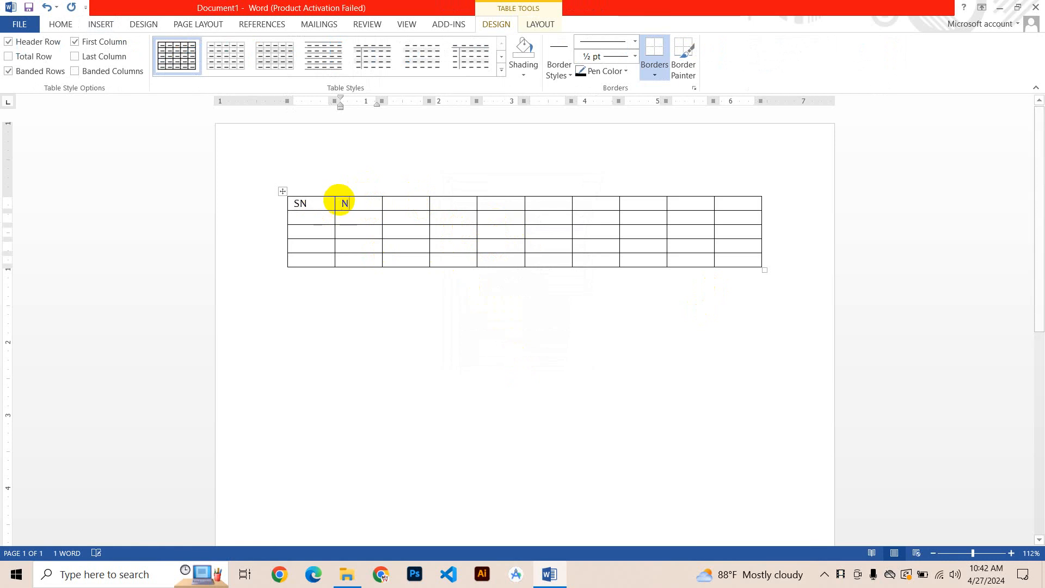
{"action": "type", "text": "ame"}
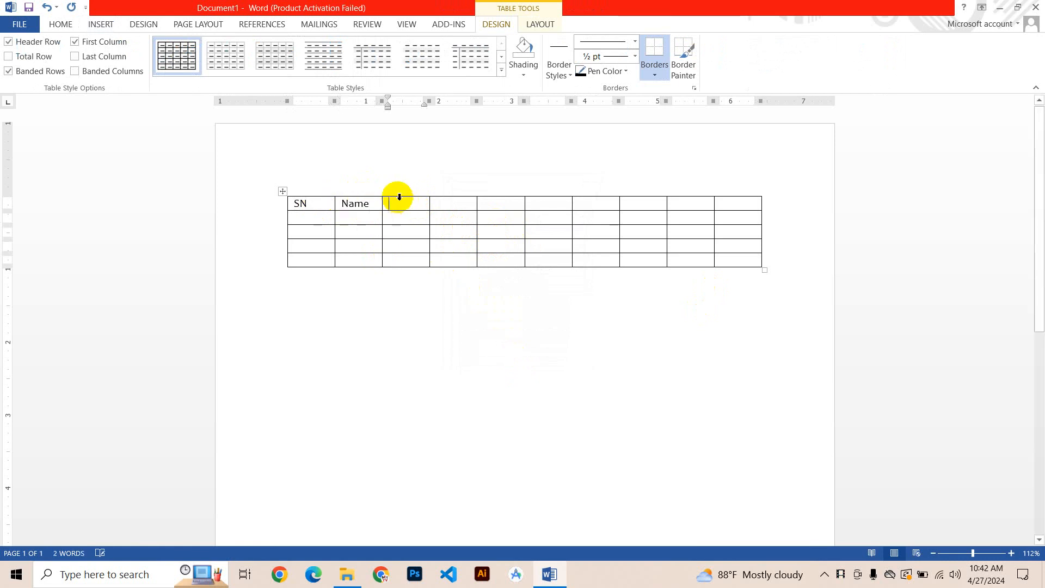
{"action": "left_click", "coordinate": [399, 197]}
{"action": "type", "text": "Address"}
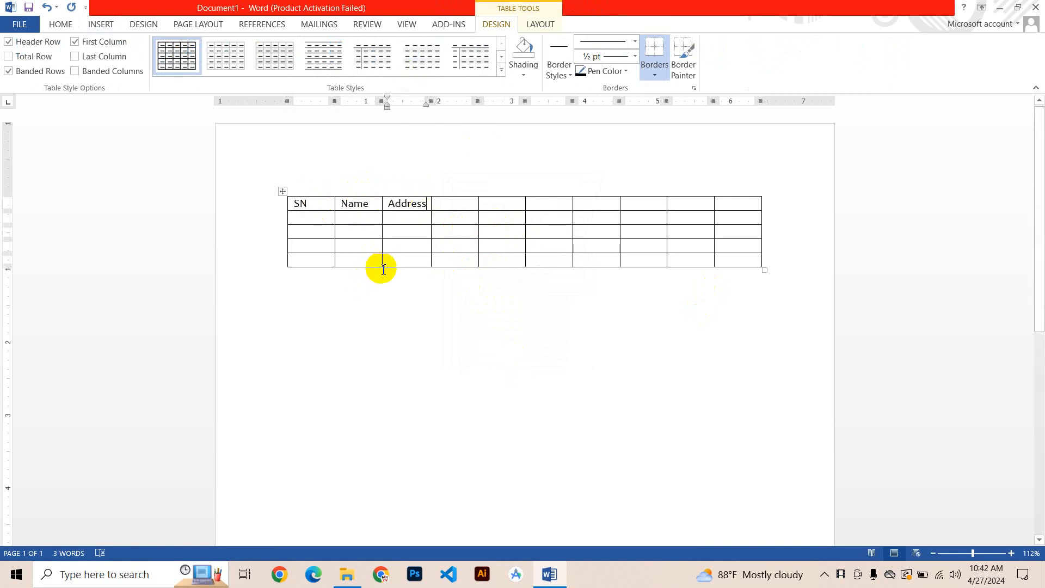
- Narrow the SN column to fit its heading and widen the Address column by moving their borders
{"action": "scroll", "coordinate": [383, 270], "scroll_direction": "up", "scroll_amount": 3, "text": "ctrl"}
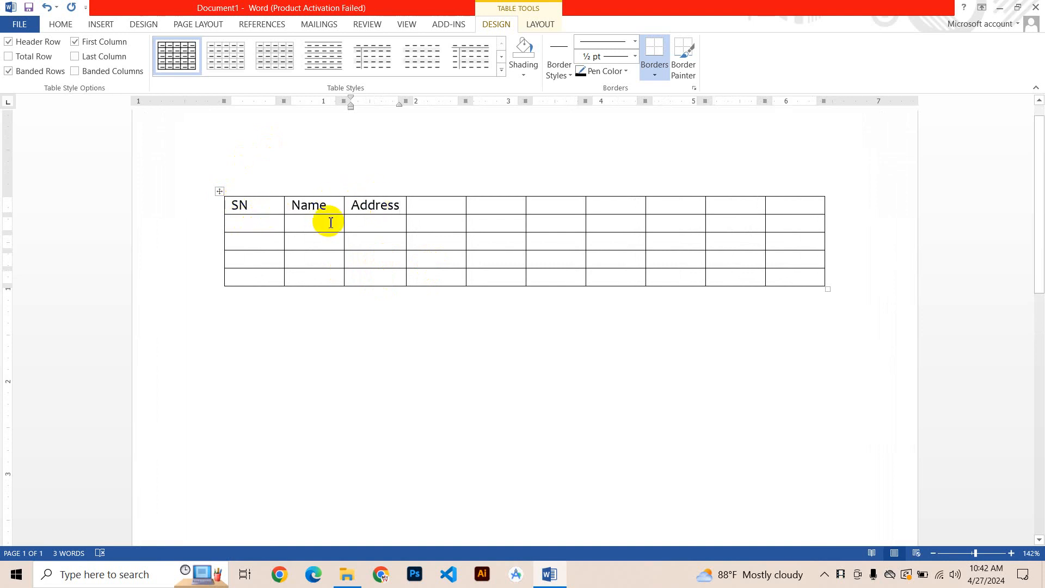
{"action": "left_click", "coordinate": [288, 214]}
{"action": "left_click", "coordinate": [340, 166]}
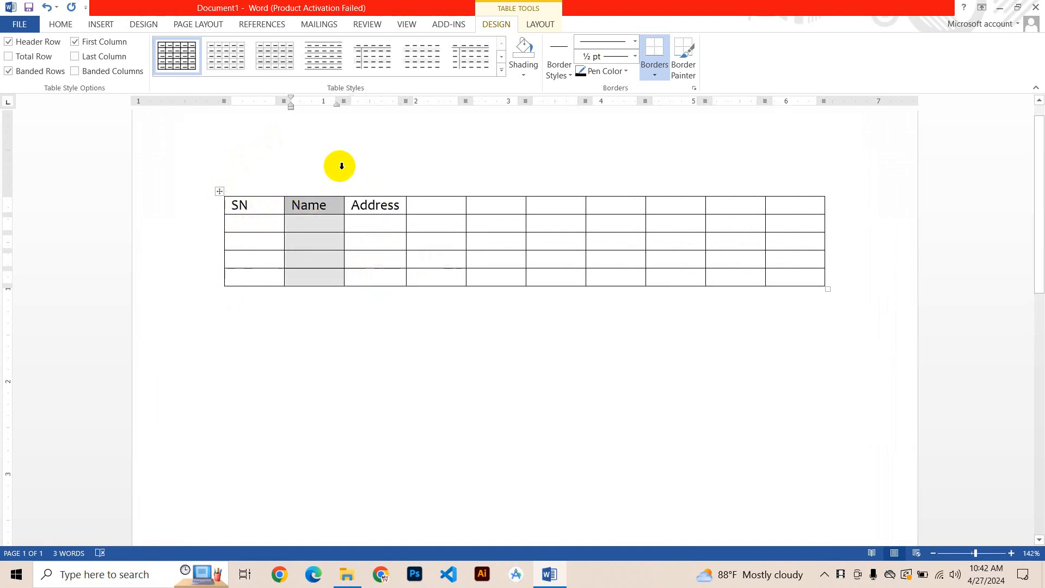
{"action": "left_click", "coordinate": [280, 215]}
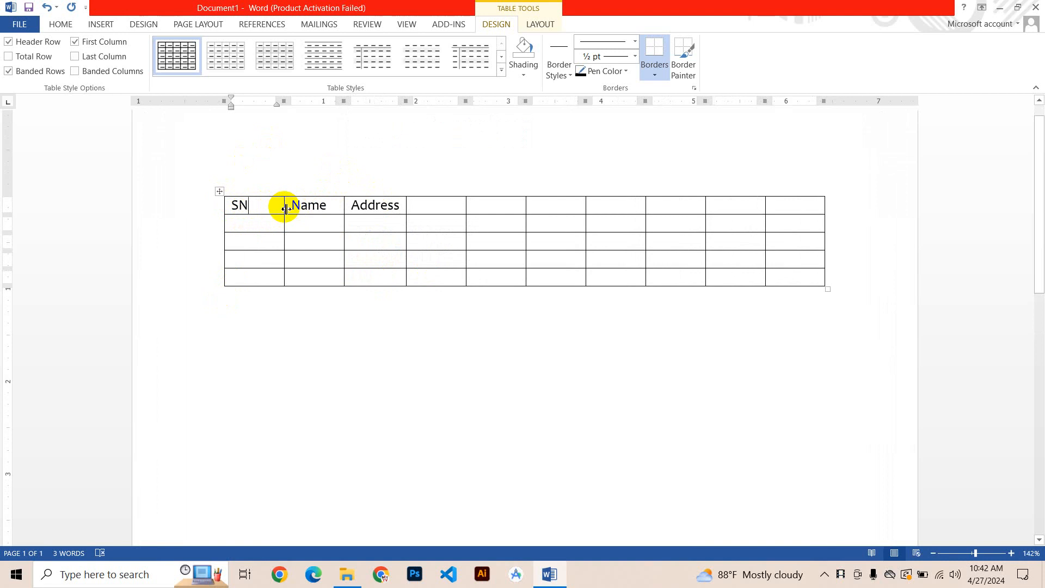
{"action": "left_click_drag", "start_coordinate": [294, 210], "coordinate": [256, 213]}
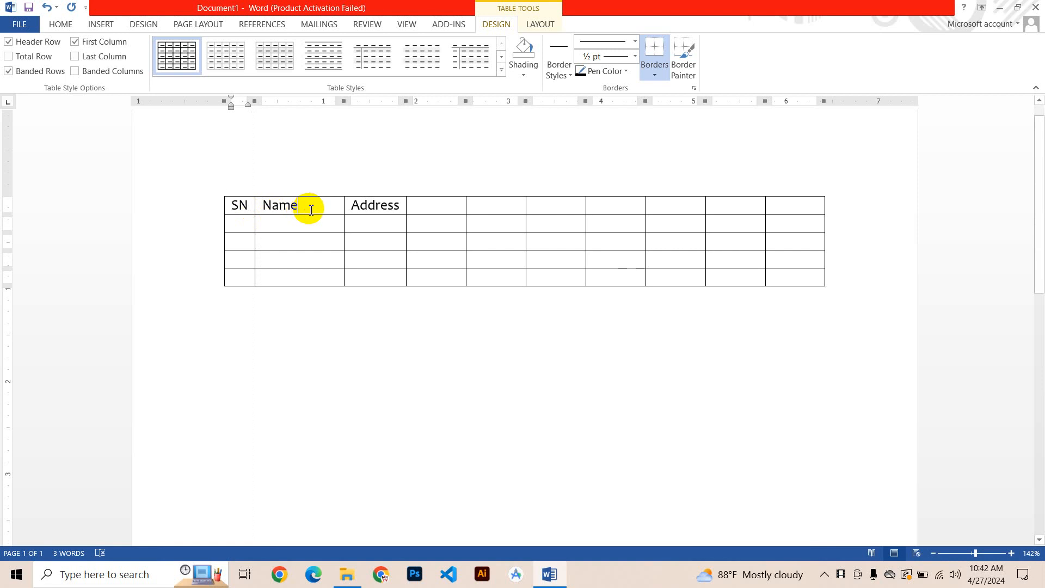
{"action": "left_click", "coordinate": [312, 240]}
{"action": "left_click_drag", "start_coordinate": [407, 205], "coordinate": [432, 207]}
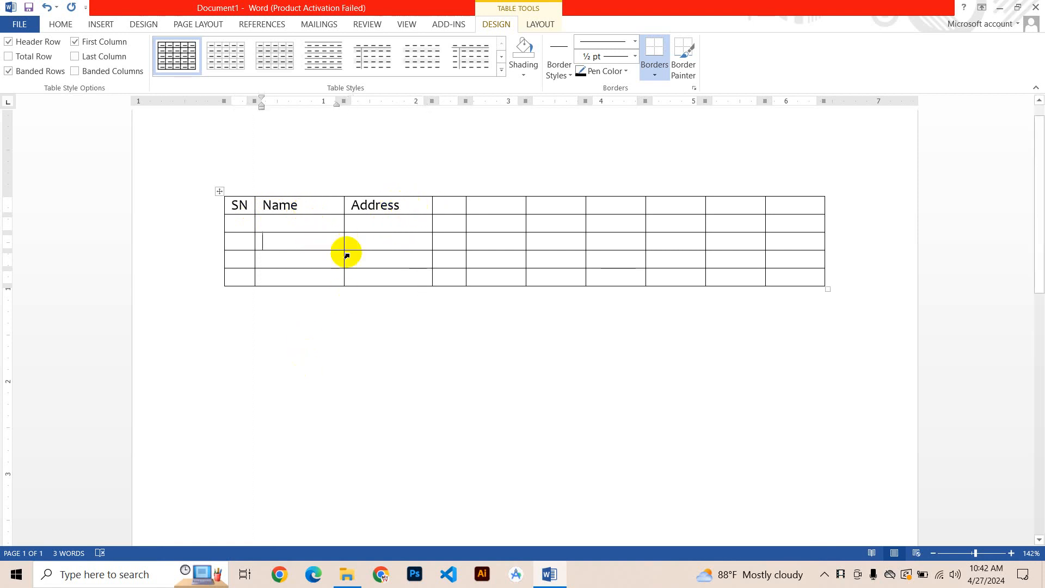
- Center the text in all cells of the table
{"action": "left_click", "coordinate": [291, 205]}
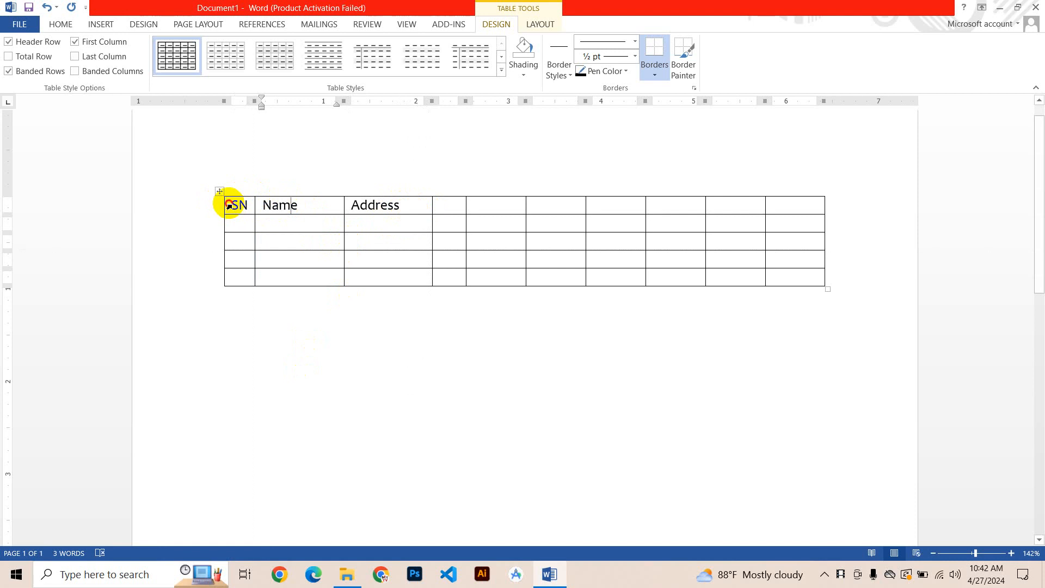
{"action": "left_click_drag", "start_coordinate": [229, 205], "coordinate": [809, 280]}
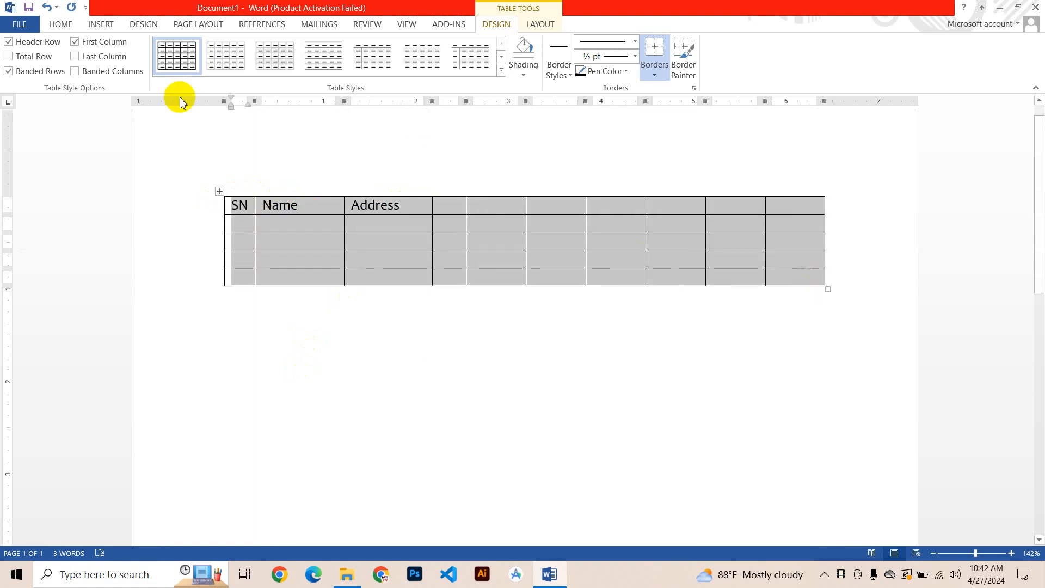
{"action": "left_click", "coordinate": [62, 25]}
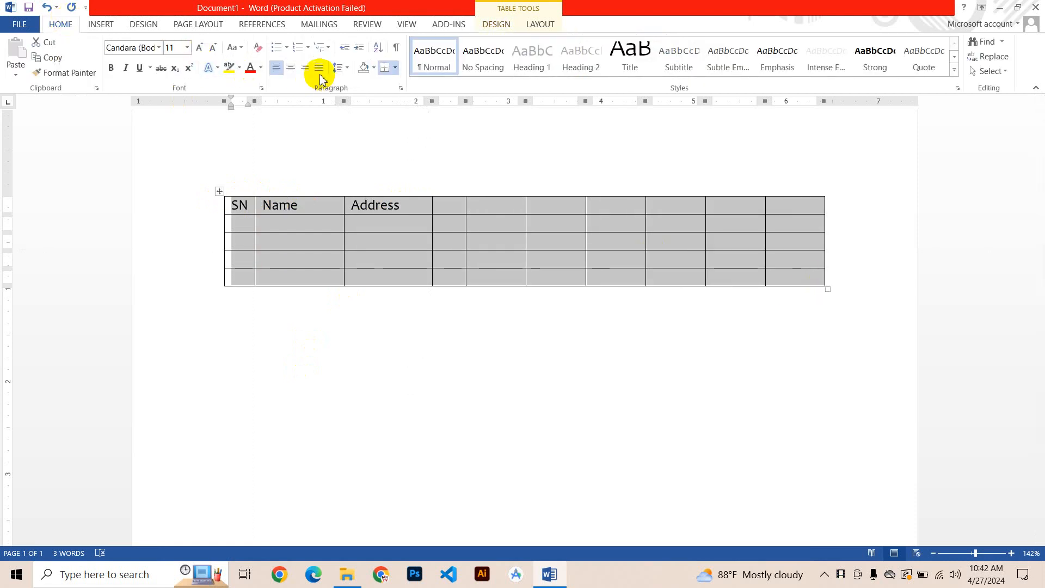
{"action": "left_click", "coordinate": [290, 67]}
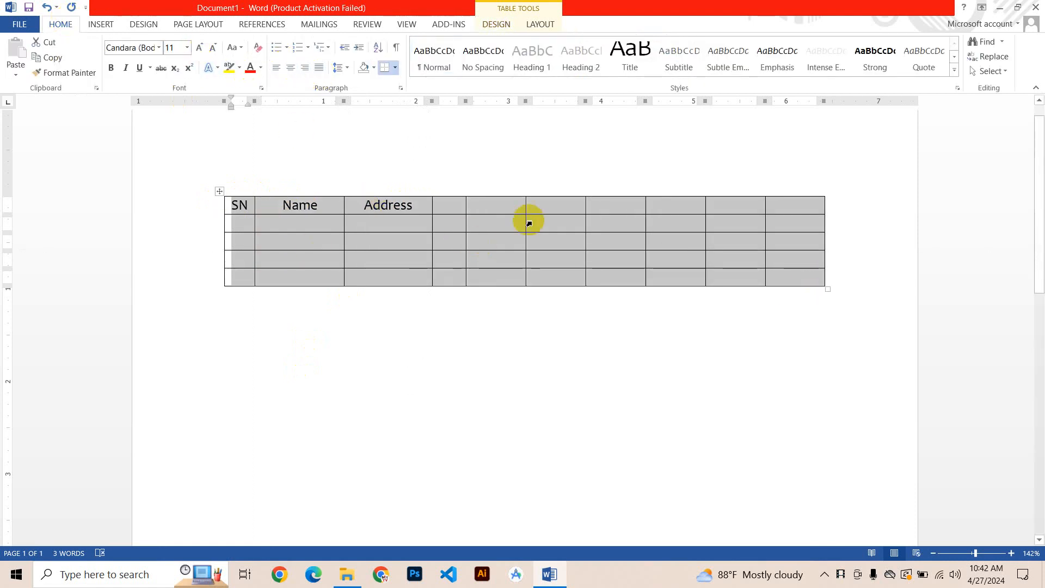
{"action": "left_click", "coordinate": [414, 228]}
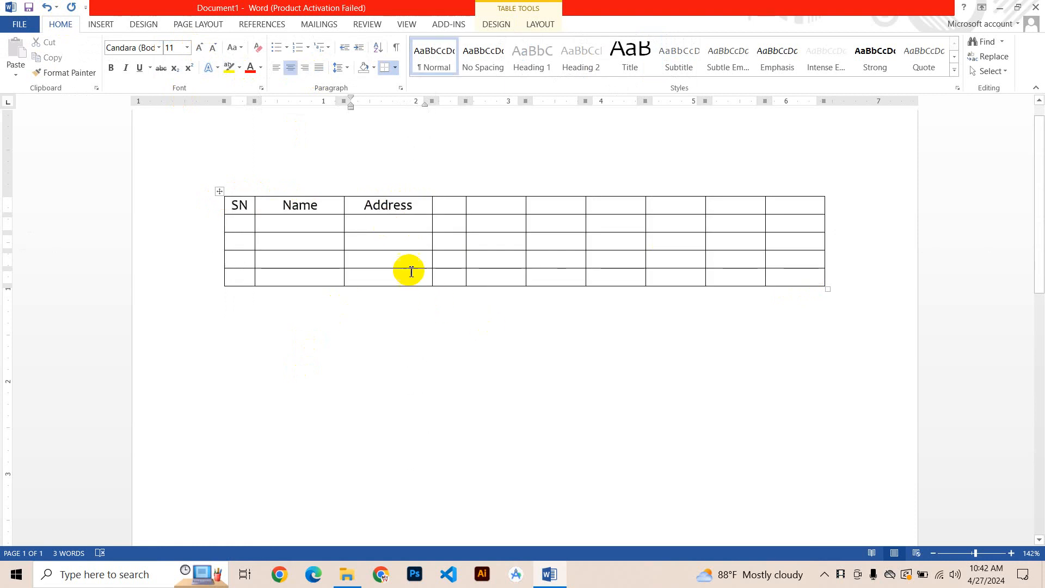
{"action": "left_click", "coordinate": [450, 222]}
{"action": "left_click", "coordinate": [436, 206]}
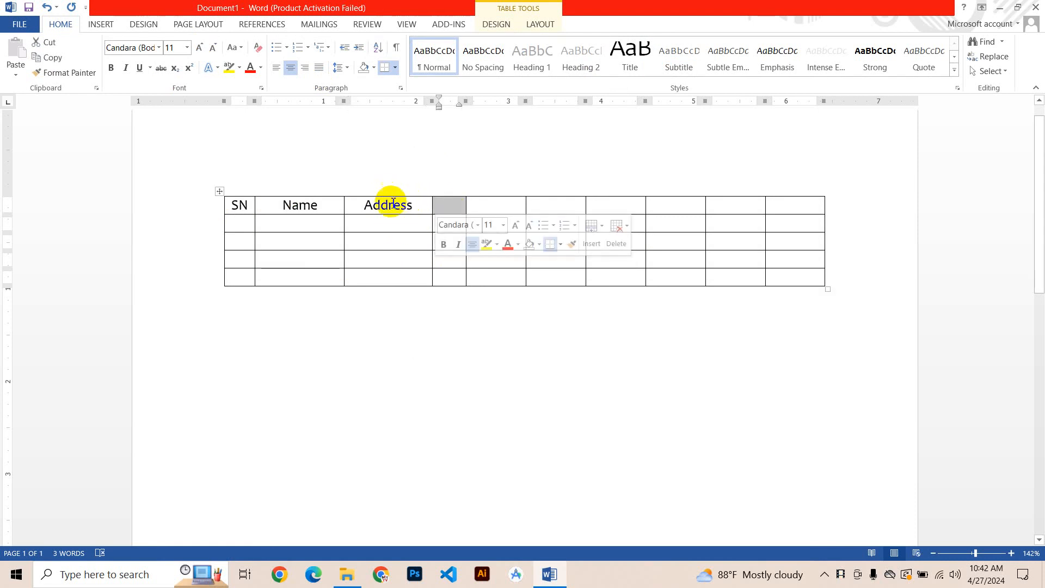
{"action": "left_click", "coordinate": [406, 224]}
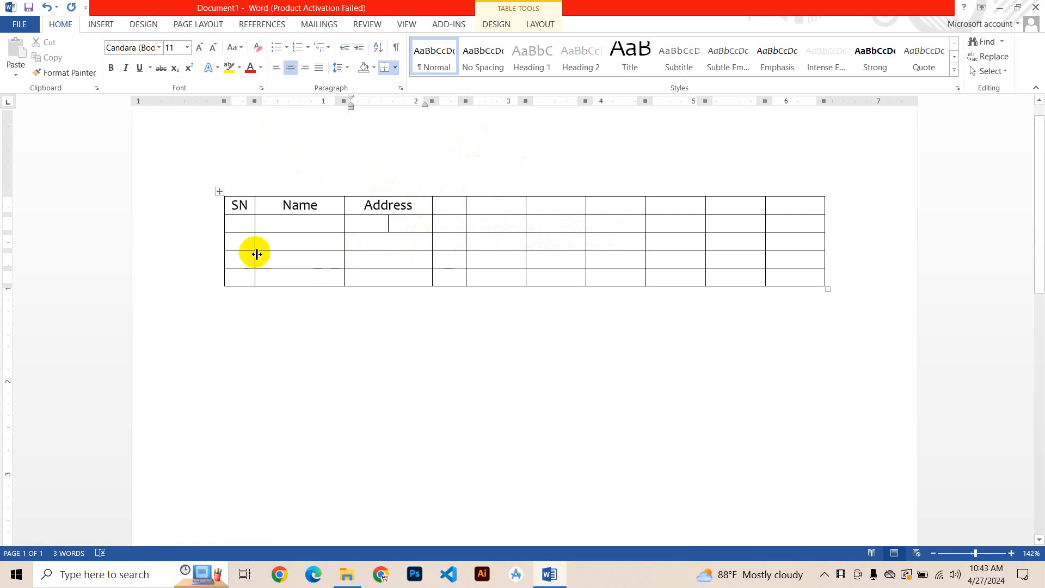
- Browse the plain, grid and list table styles and preview one on the table without applying it
{"action": "left_click", "coordinate": [528, 9]}
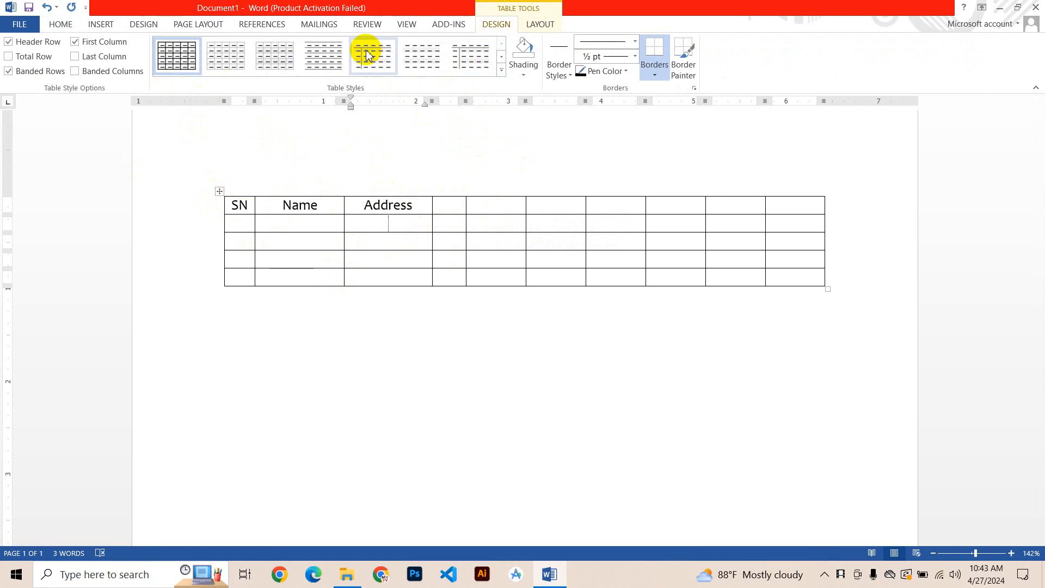
{"action": "scroll", "coordinate": [372, 54], "scroll_direction": "up", "scroll_amount": 1}
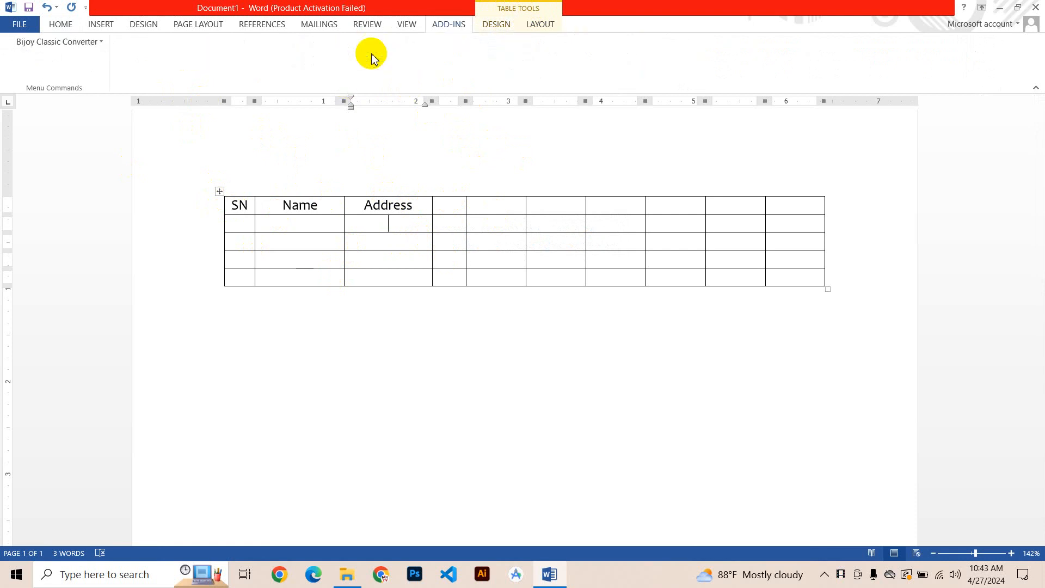
{"action": "scroll", "coordinate": [371, 54], "scroll_direction": "down", "scroll_amount": 1}
{"action": "left_click", "coordinate": [500, 71]}
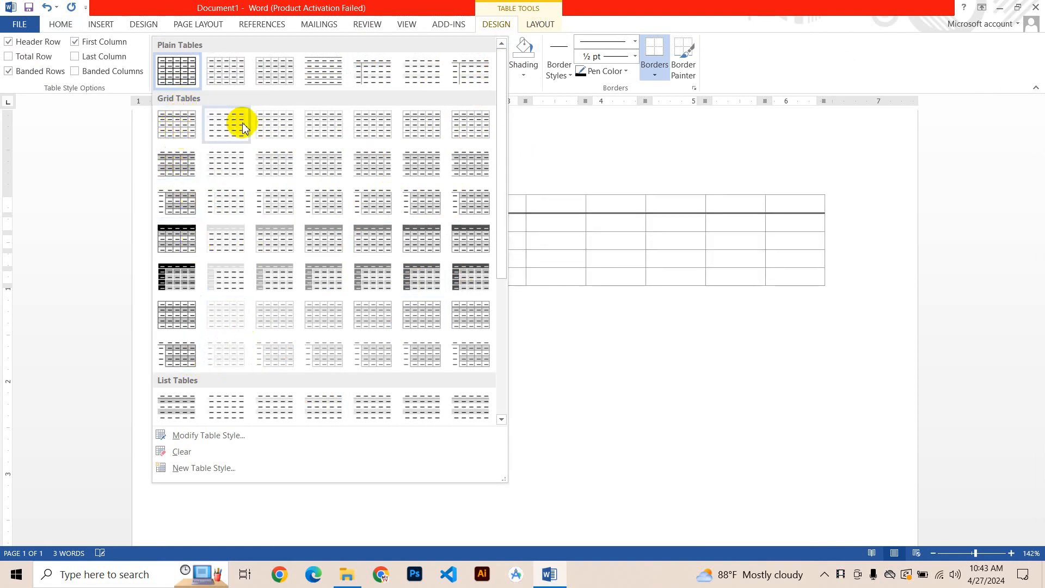
{"action": "left_click", "coordinate": [584, 142]}
{"action": "scroll", "coordinate": [523, 70], "scroll_direction": "up", "scroll_amount": 1}
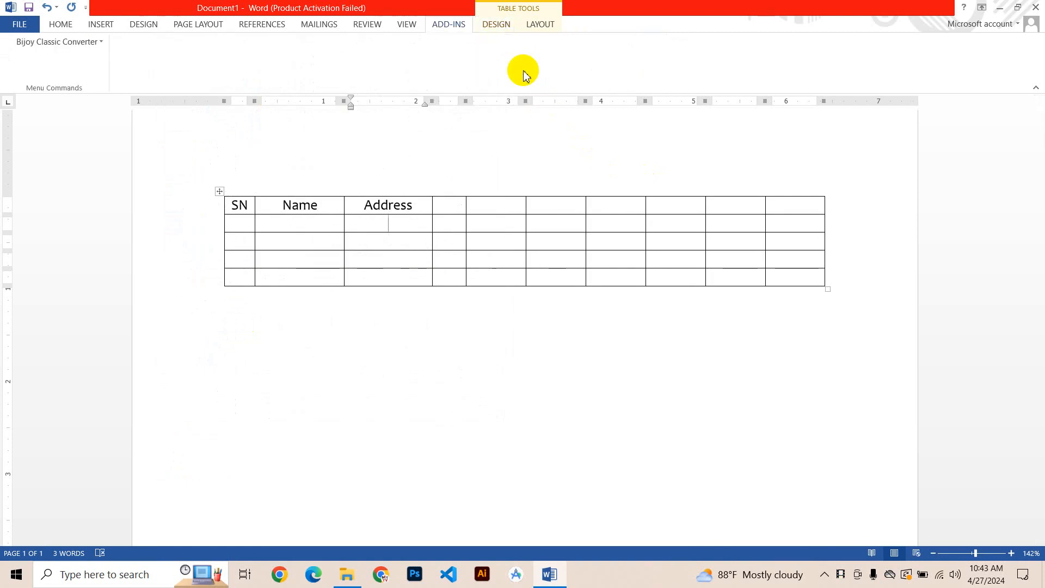
- Erase the borders beside and below the Address heading so its cell spans three columns and two rows
{"action": "scroll", "coordinate": [523, 70], "scroll_direction": "down", "scroll_amount": 2}
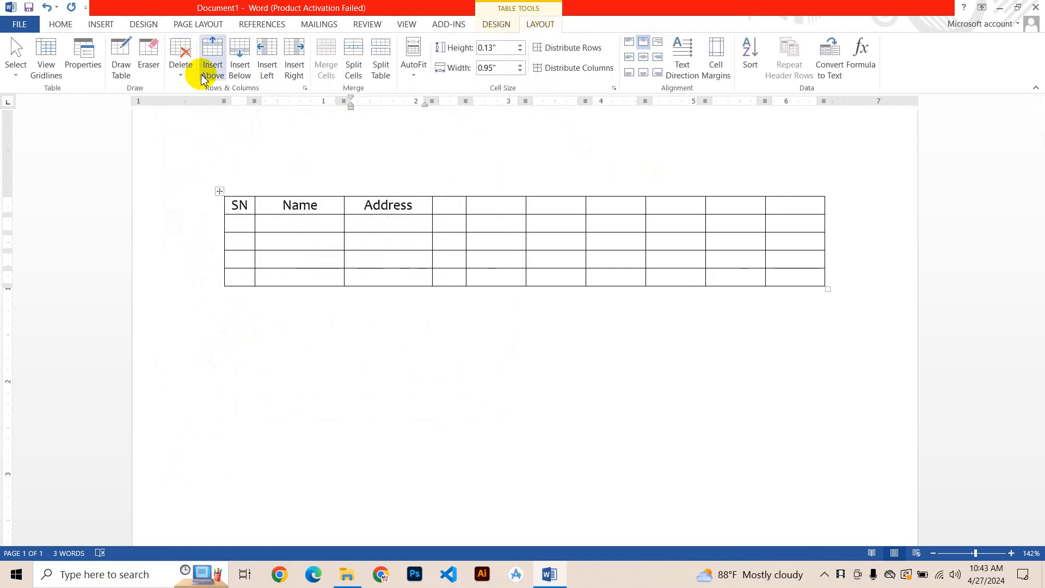
{"action": "left_click", "coordinate": [152, 59]}
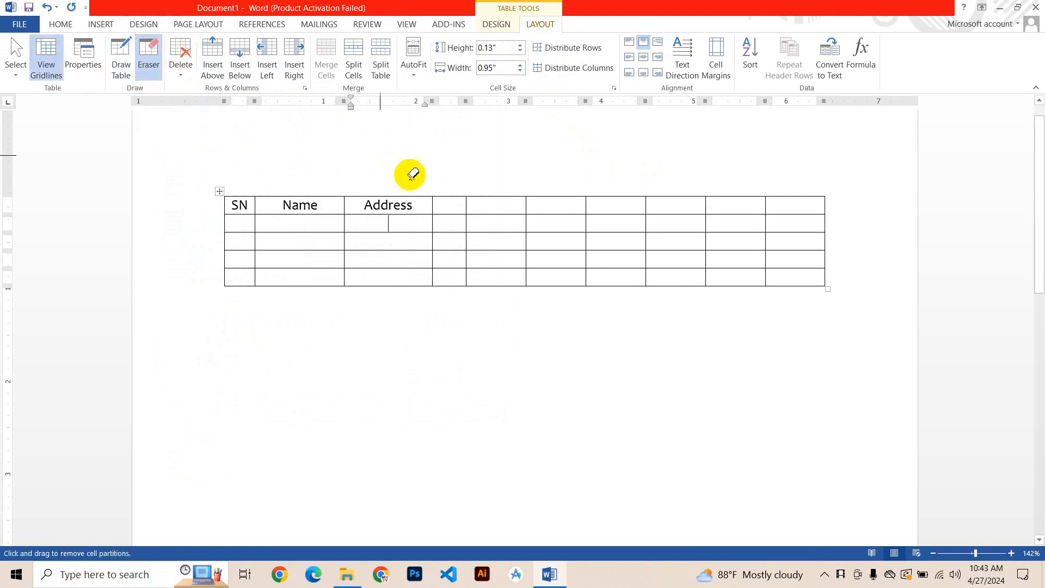
{"action": "left_click", "coordinate": [436, 203]}
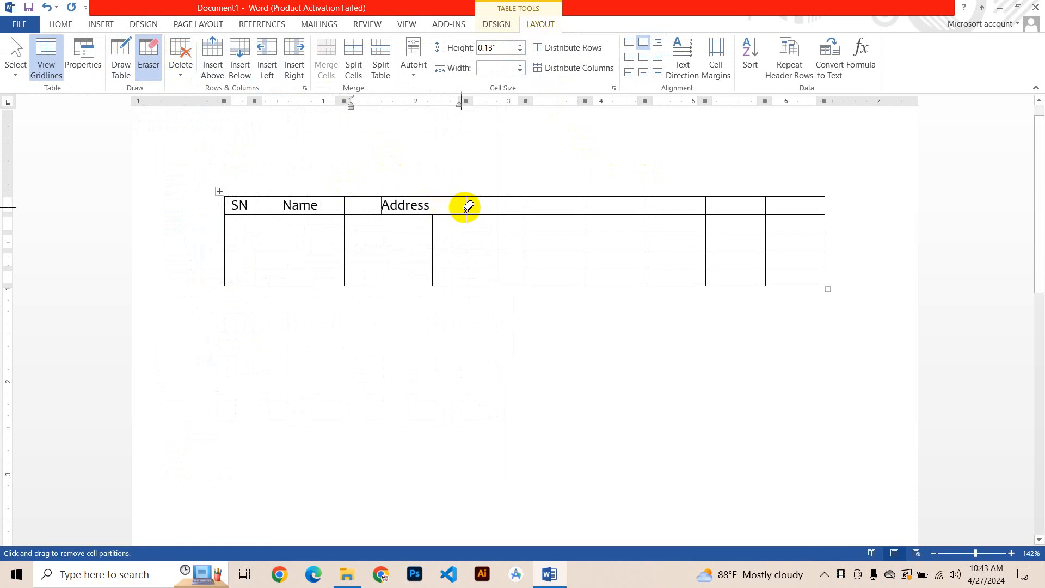
{"action": "left_click", "coordinate": [470, 207]}
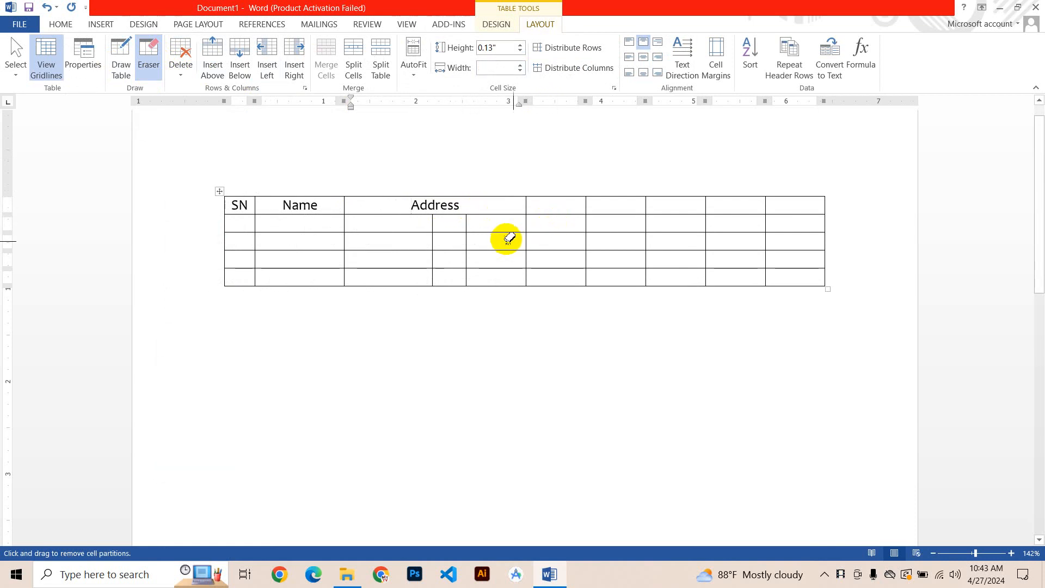
{"action": "left_click", "coordinate": [524, 210]}
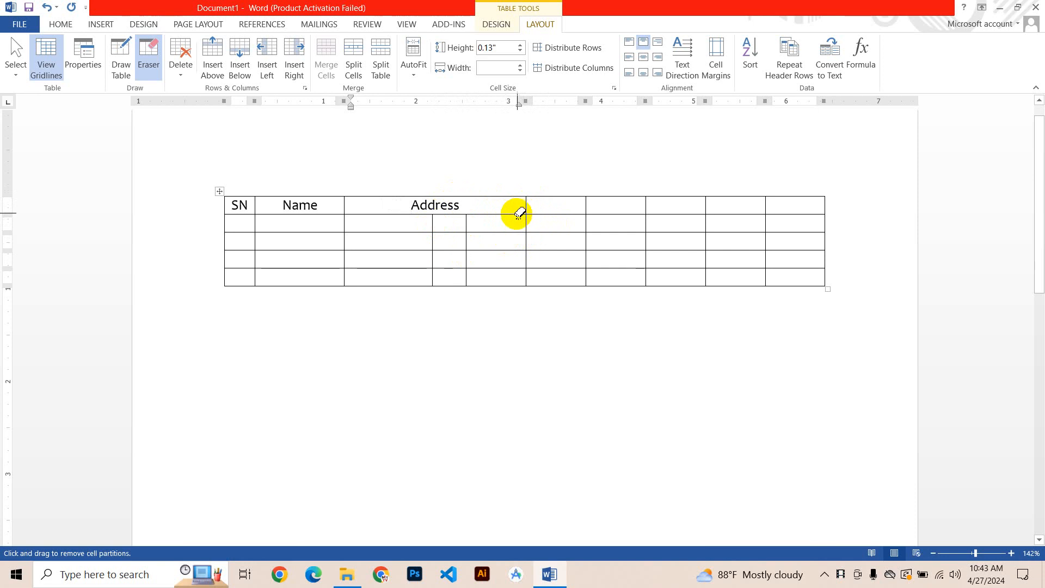
{"action": "left_click_drag", "start_coordinate": [418, 213], "coordinate": [479, 215]}
{"action": "left_click", "coordinate": [435, 226]}
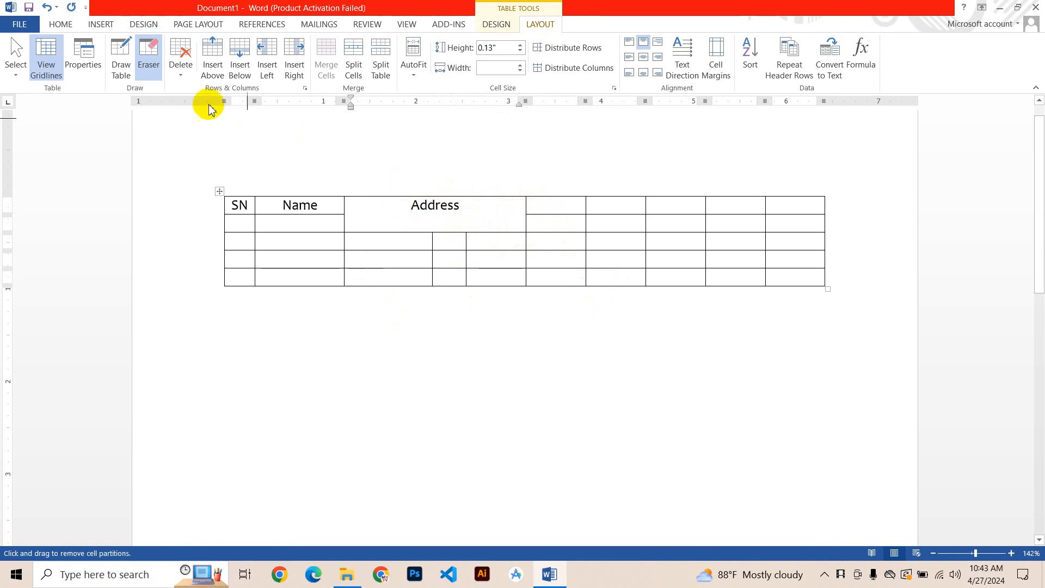
- Draw a vertical border through the merged Address cell, separating a narrow blank cell before the heading
{"action": "left_click", "coordinate": [130, 68]}
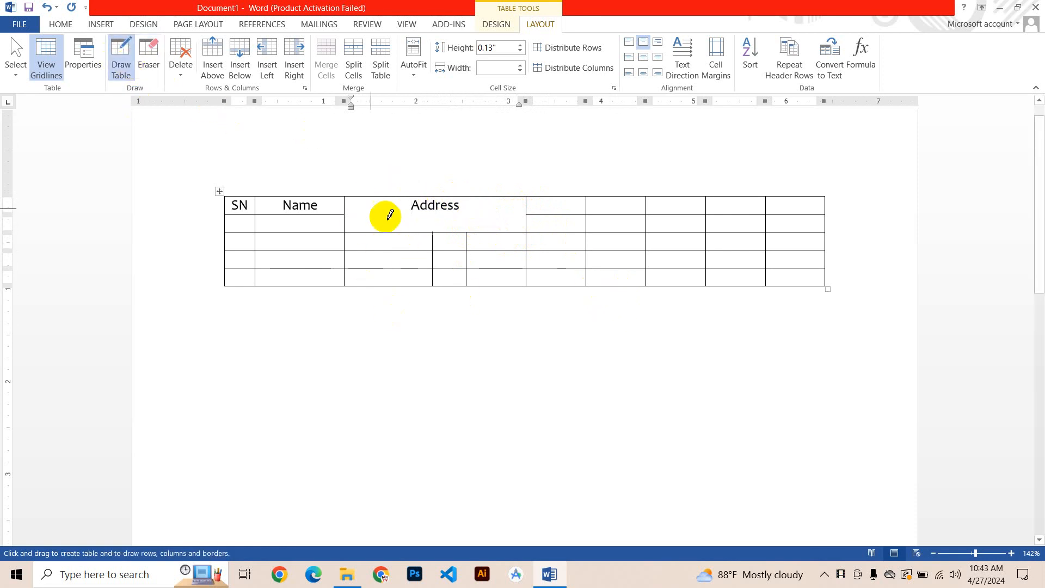
{"action": "left_click_drag", "start_coordinate": [387, 201], "coordinate": [385, 234]}
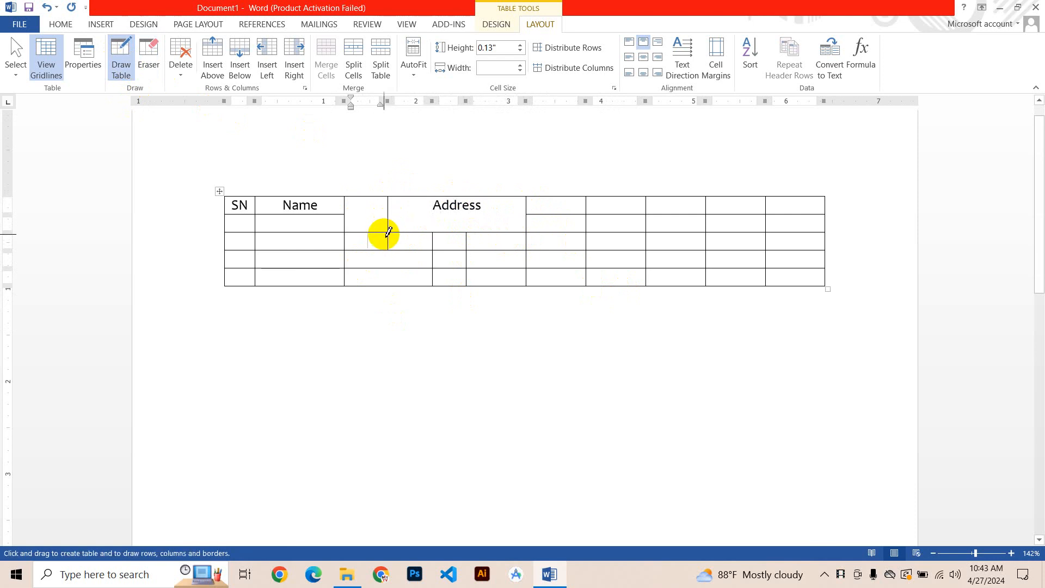
- Try drawing a second vertical border and a horizontal border in the merged Address cell, and undo both
{"action": "left_click_drag", "start_coordinate": [497, 191], "coordinate": [493, 232]}
{"action": "left_click_drag", "start_coordinate": [394, 218], "coordinate": [483, 218]}
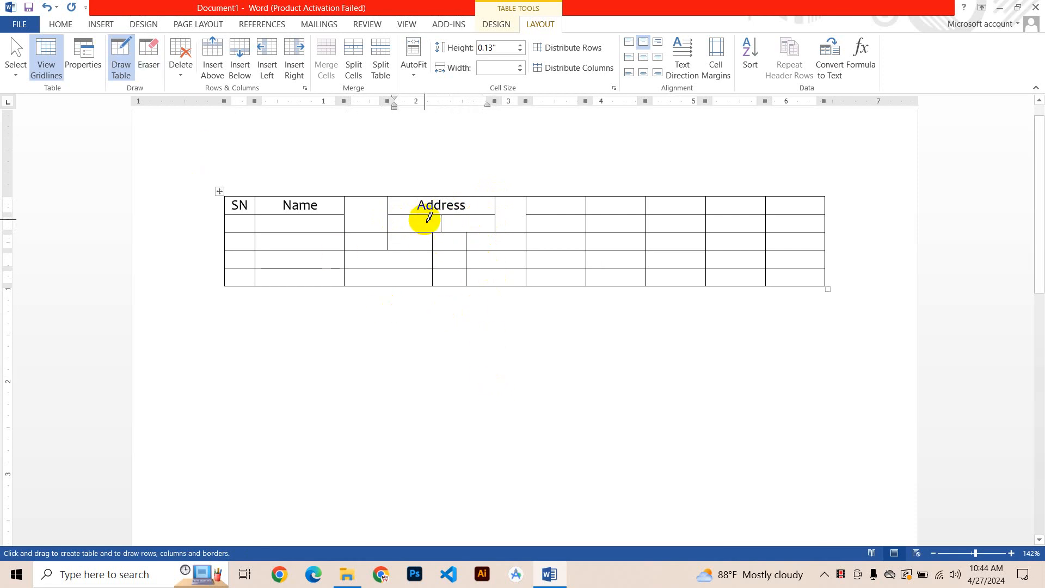
{"action": "key", "text": "ctrl+z"}
{"action": "key", "text": "ctrl+z"}
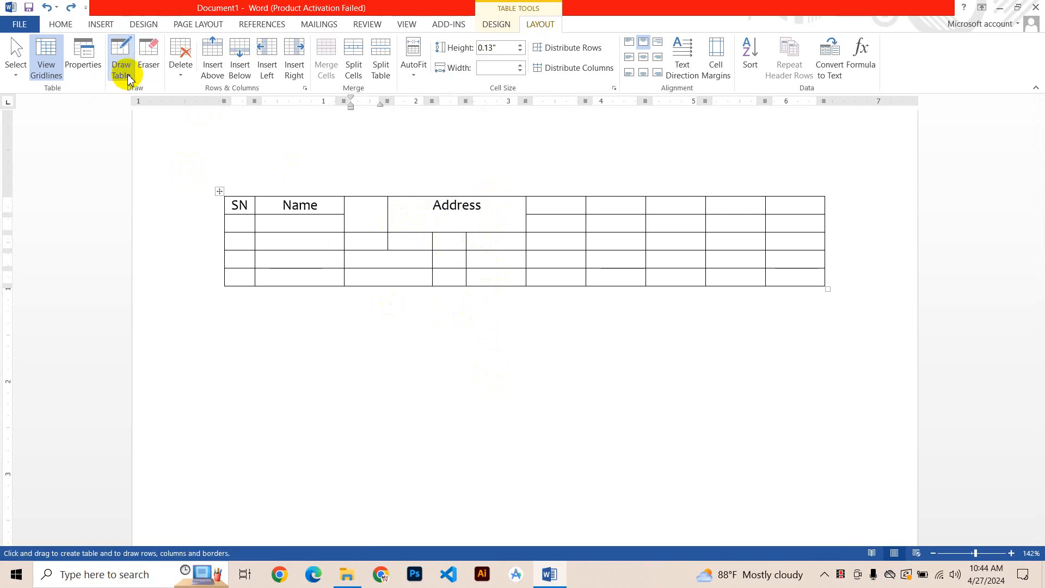
- Try deleting a table cell with the Shift cells left option, and undo the deletion
{"action": "left_click", "coordinate": [178, 64]}
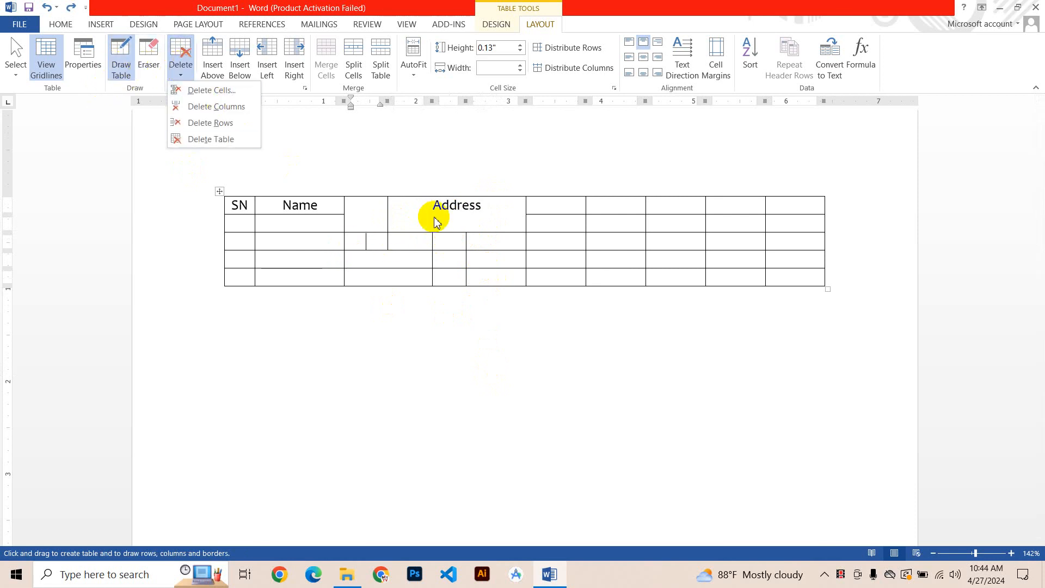
{"action": "left_click", "coordinate": [353, 203]}
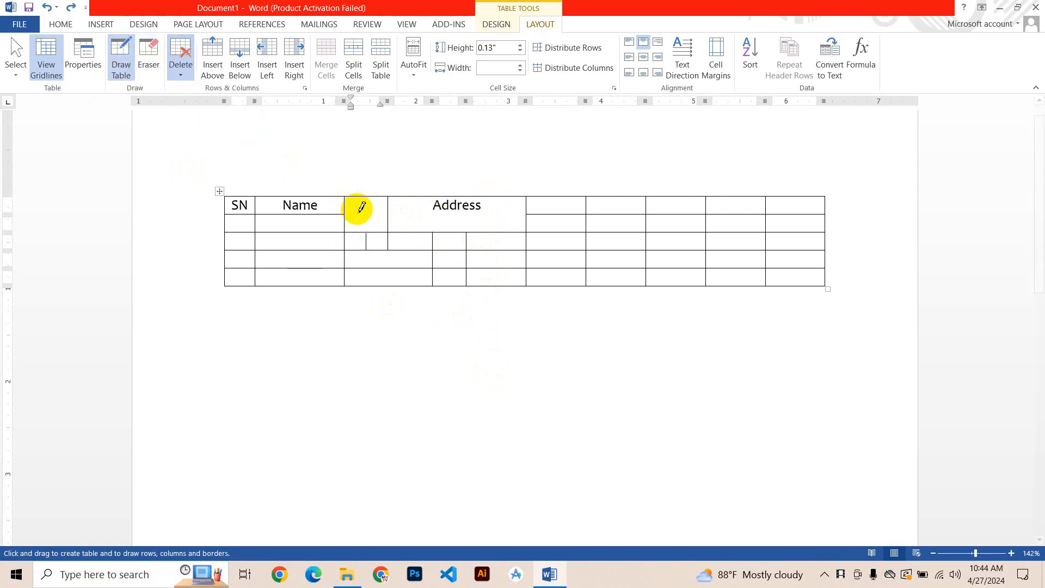
{"action": "left_click", "coordinate": [179, 65]}
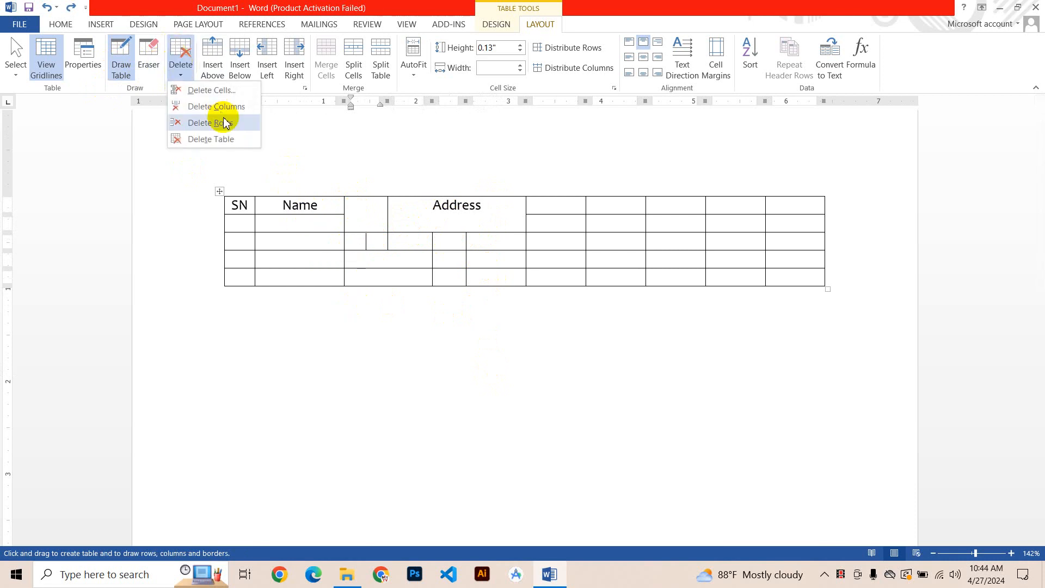
{"action": "left_click", "coordinate": [218, 90]}
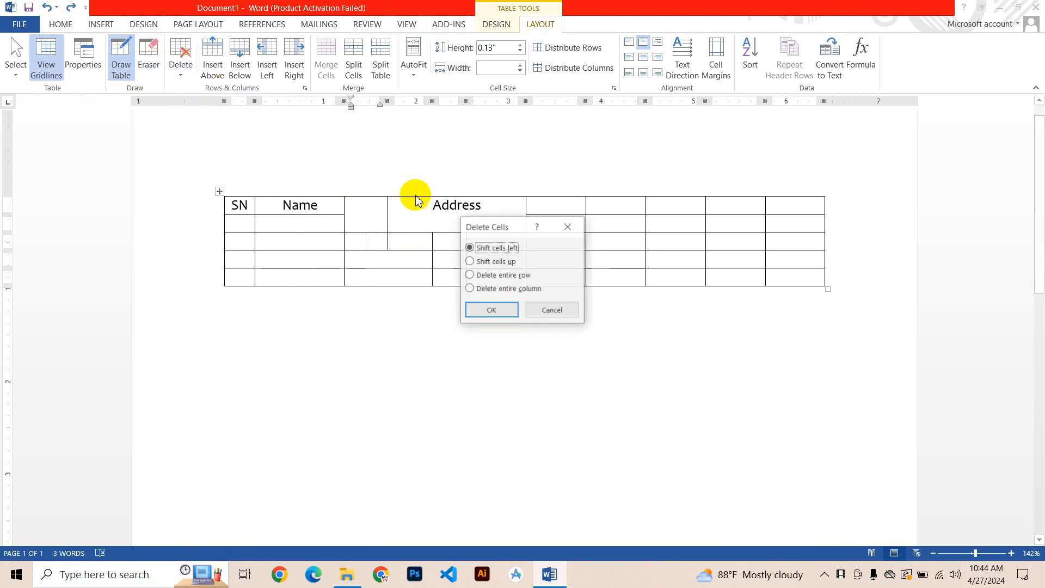
{"action": "left_click", "coordinate": [493, 311]}
{"action": "key", "text": "ctrl+z"}
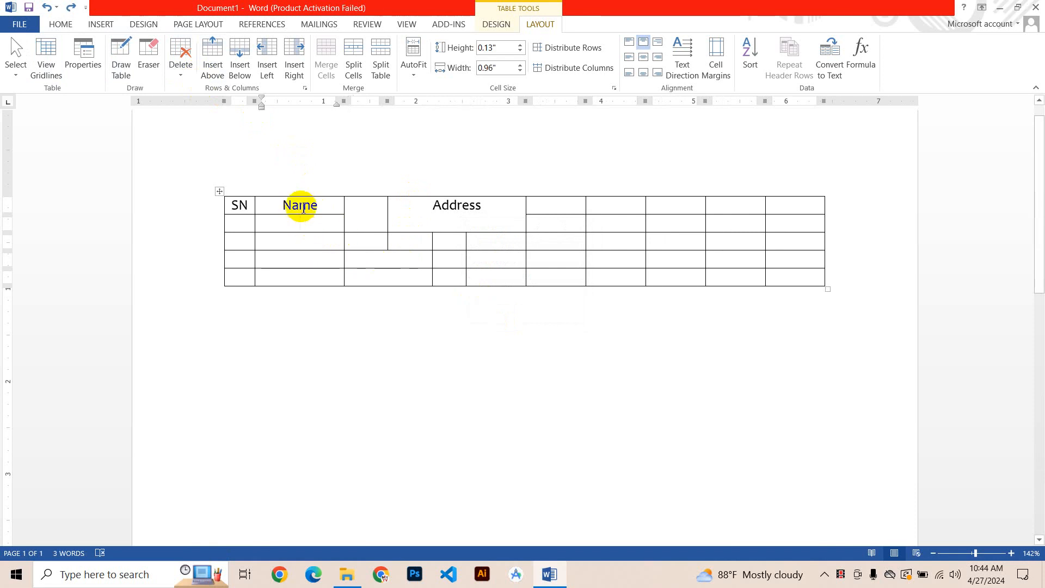
- Delete the Name heading cell with Shift cells left, undo it, and view the other delete options
{"action": "left_click", "coordinate": [272, 207]}
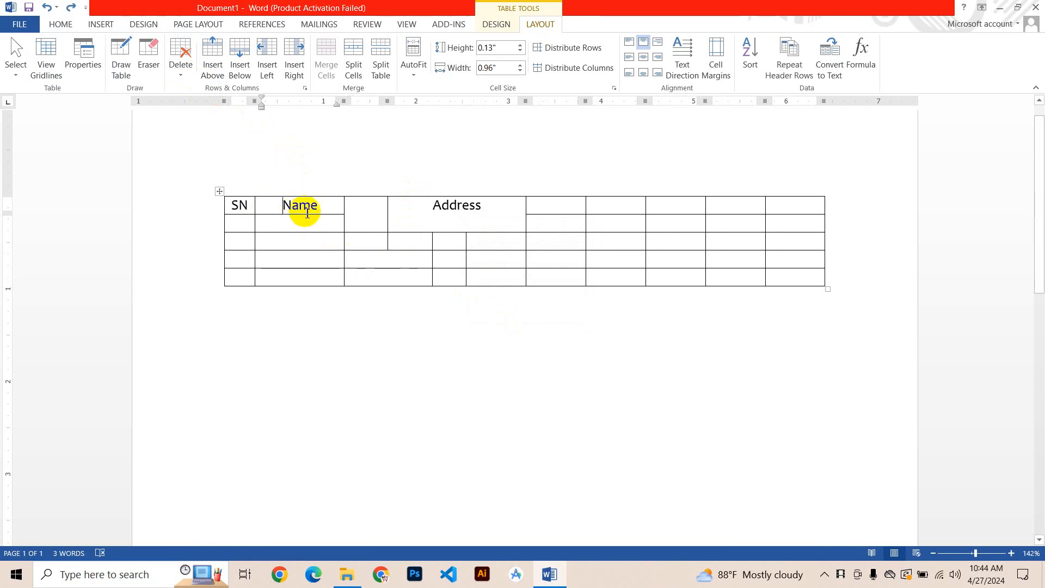
{"action": "left_click", "coordinate": [180, 59]}
{"action": "left_click", "coordinate": [210, 90]}
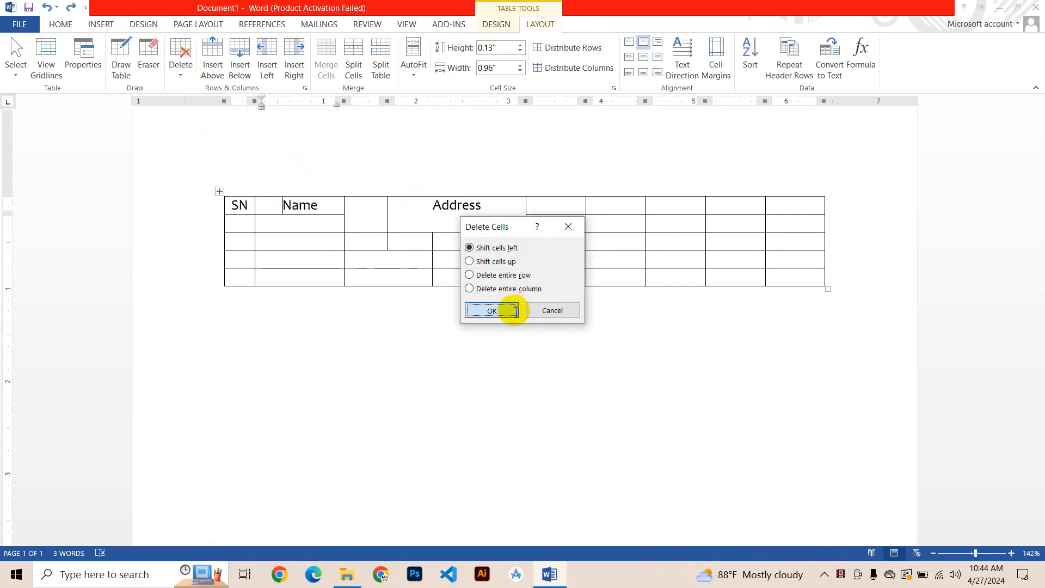
{"action": "left_click", "coordinate": [515, 312]}
{"action": "key", "text": "ctrl+z"}
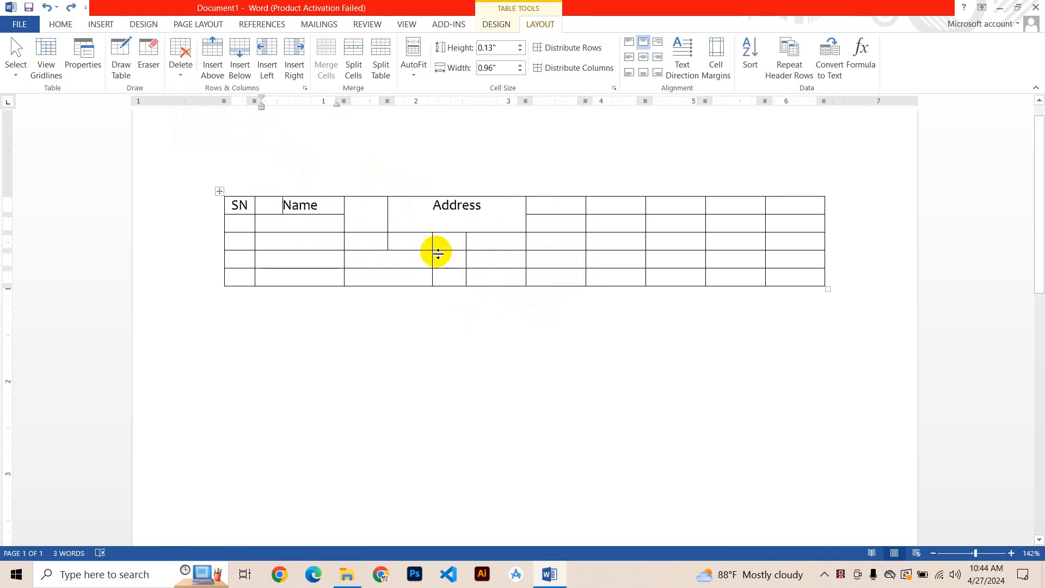
{"action": "left_click", "coordinate": [184, 68]}
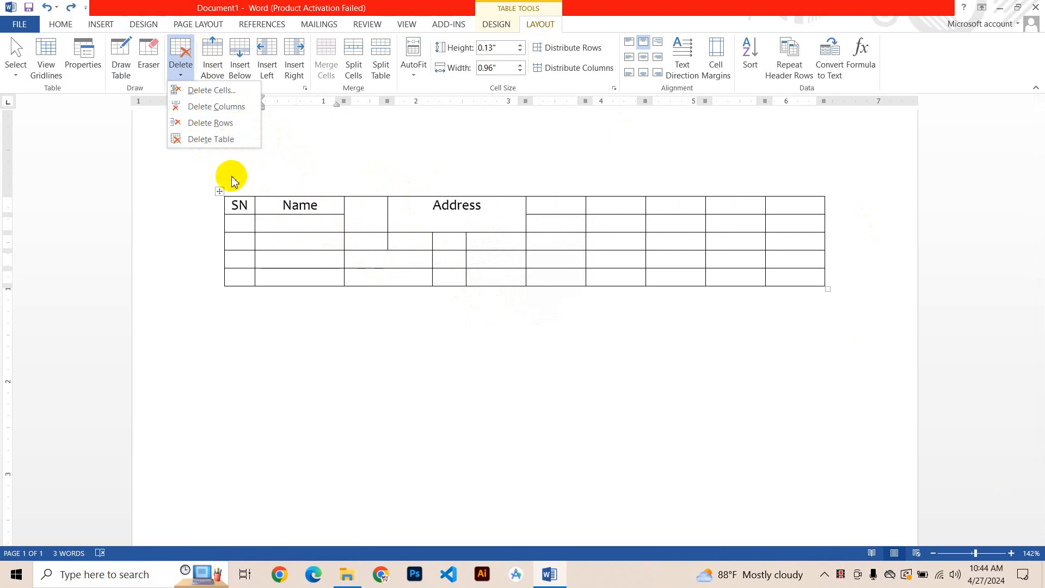
{"action": "left_click", "coordinate": [286, 317]}
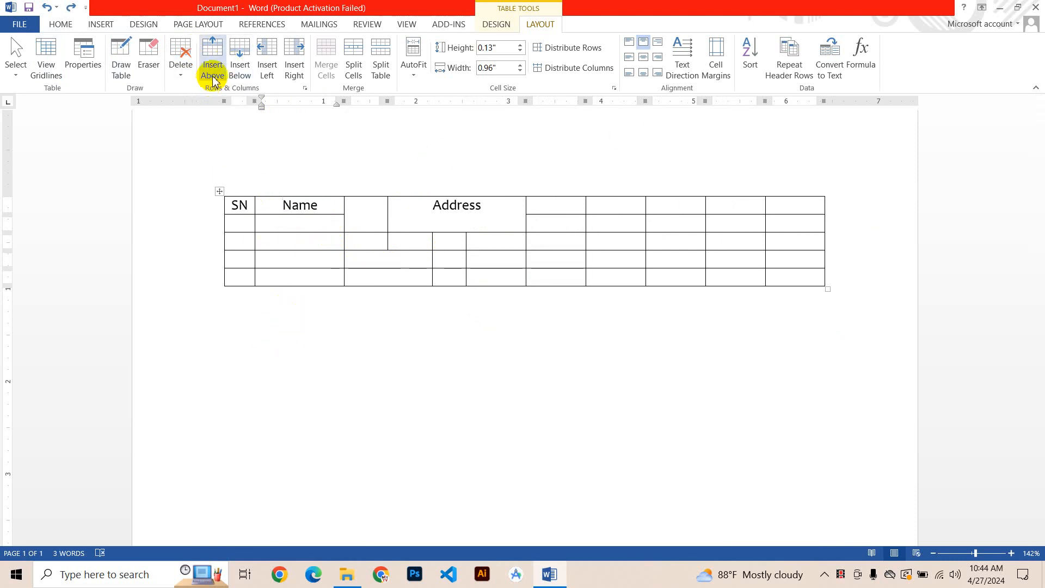
- Insert two blank rows above the heading row and undo the second insertion
{"action": "left_click", "coordinate": [212, 46]}
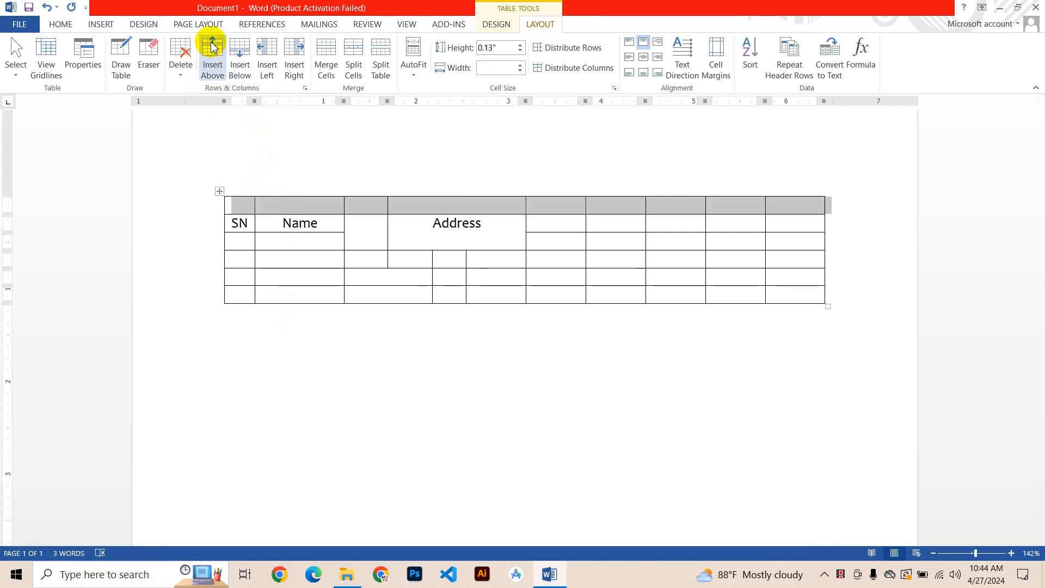
{"action": "left_click", "coordinate": [212, 47]}
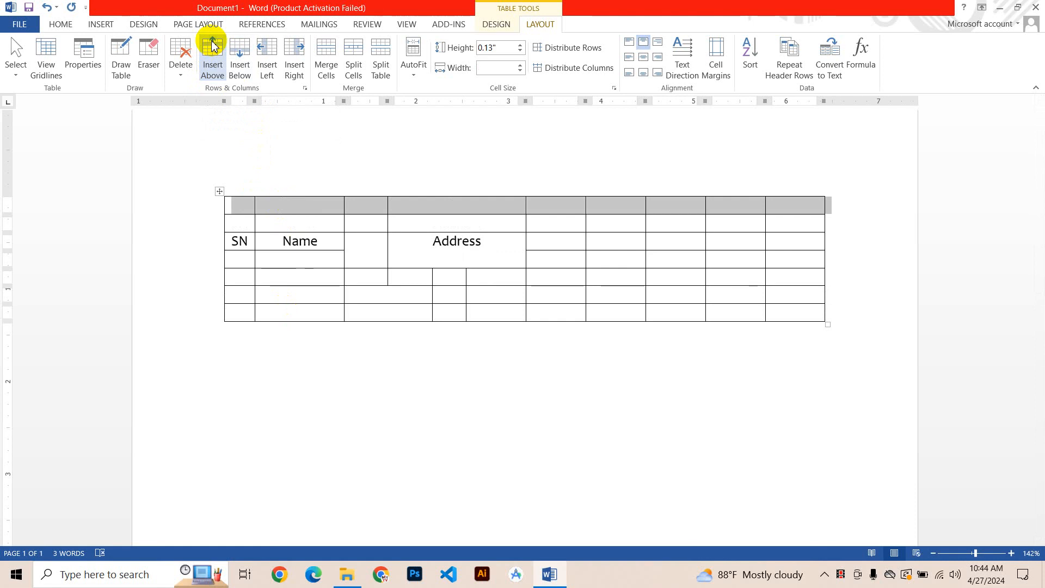
{"action": "key", "text": "ctrl+z"}
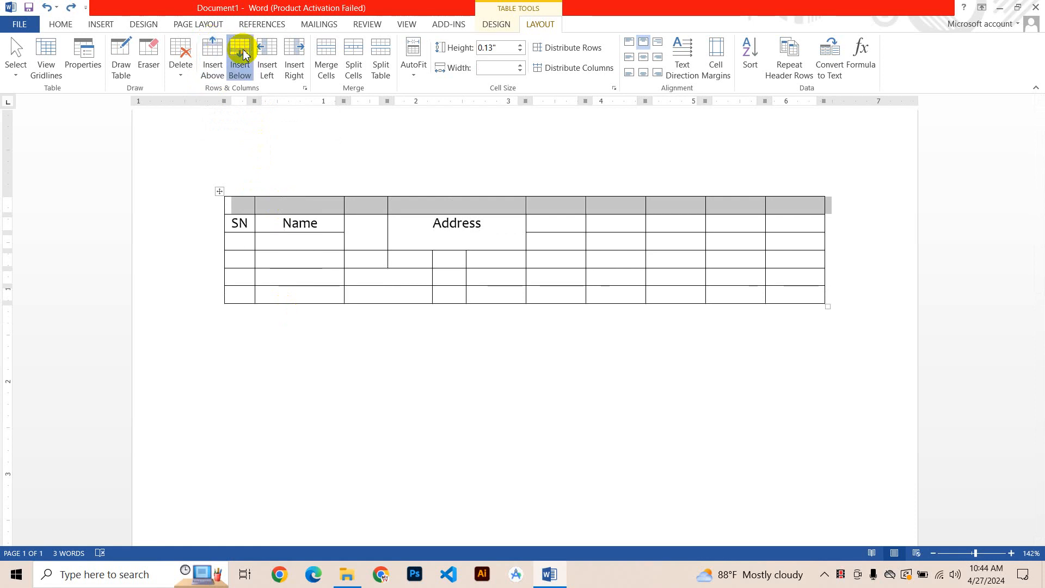
- Try inserting rows below the blank top row, and undo the insertions
{"action": "left_click", "coordinate": [243, 53]}
{"action": "left_click", "coordinate": [244, 53]}
{"action": "key", "text": "ctrl+z"}
{"action": "key", "text": "ctrl+z"}
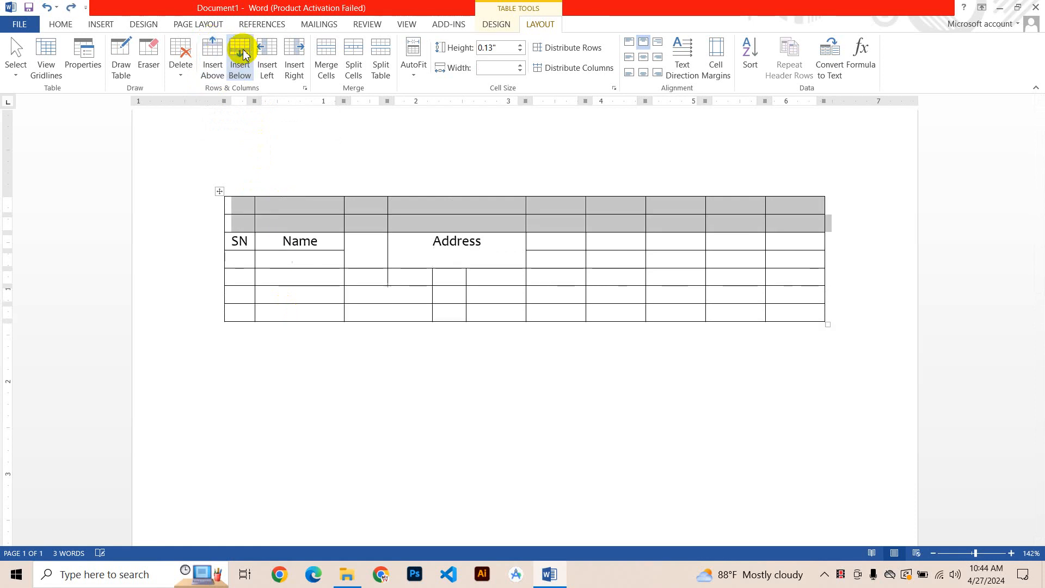
- Insert a row below the Name heading row, and try inserting columns on both sides and undo them
{"action": "left_click", "coordinate": [291, 225]}
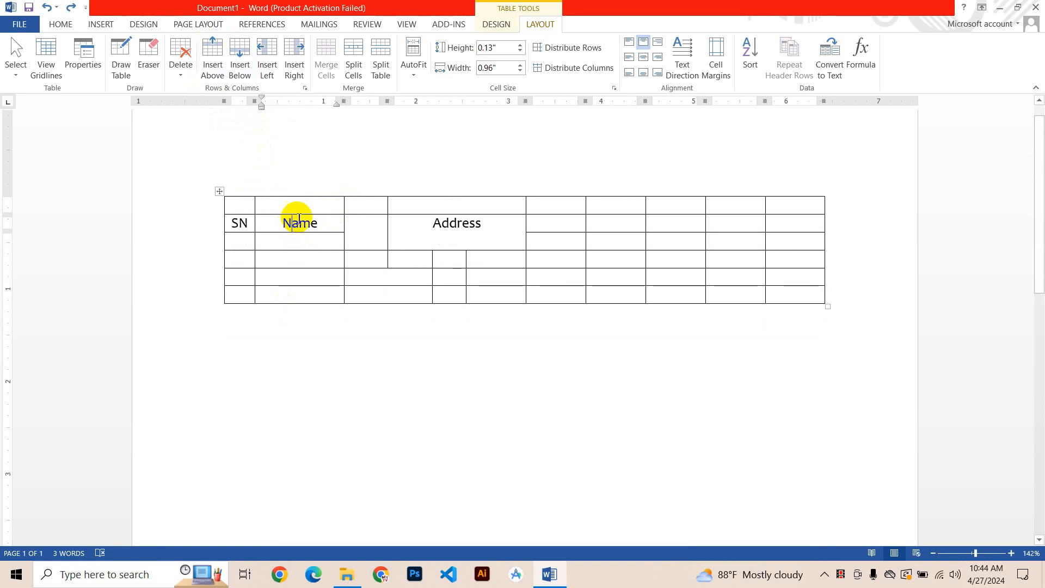
{"action": "left_click", "coordinate": [235, 62]}
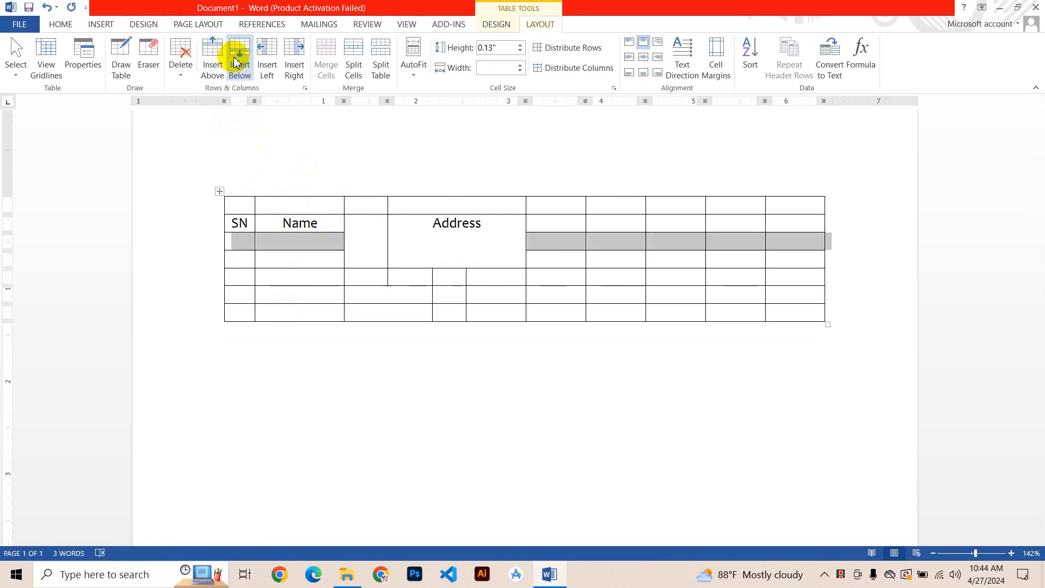
{"action": "left_click", "coordinate": [267, 62]}
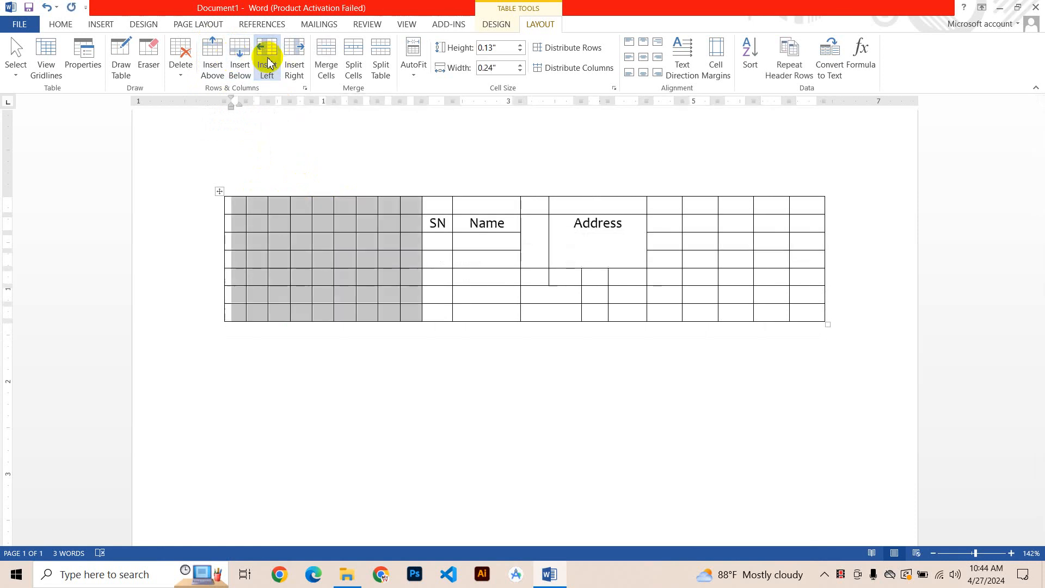
{"action": "left_click", "coordinate": [302, 63]}
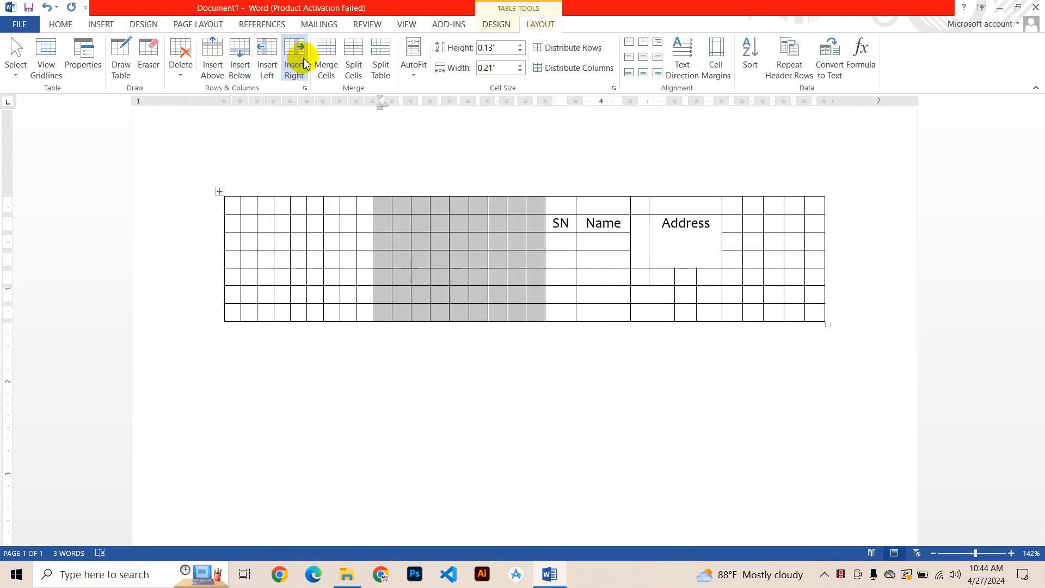
{"action": "key", "text": "ctrl+z"}
{"action": "key", "text": "ctrl+z"}
- Try to sort the four cells below the Name heading
{"action": "left_click", "coordinate": [424, 287]}
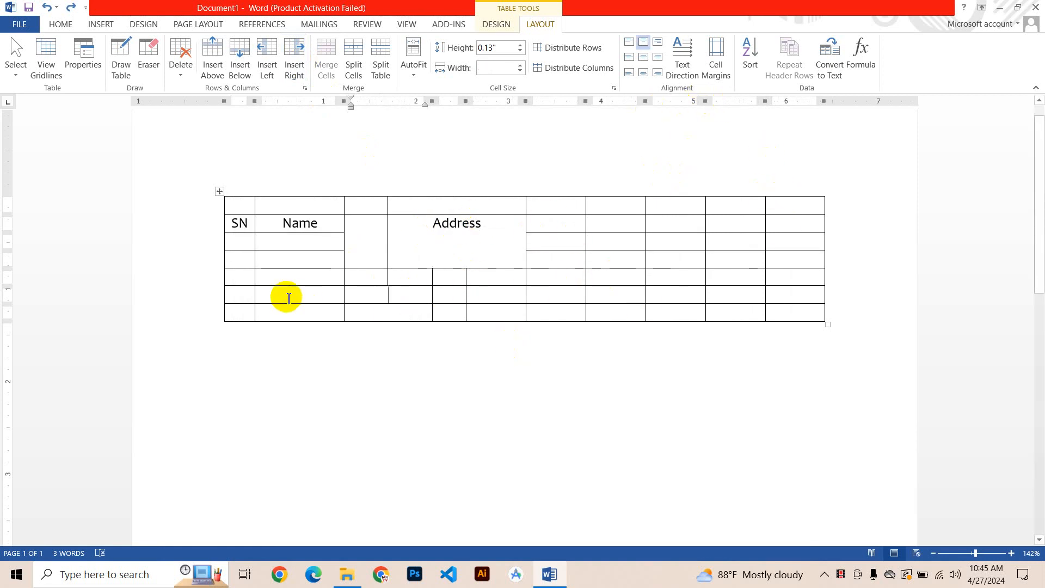
{"action": "left_click", "coordinate": [267, 246]}
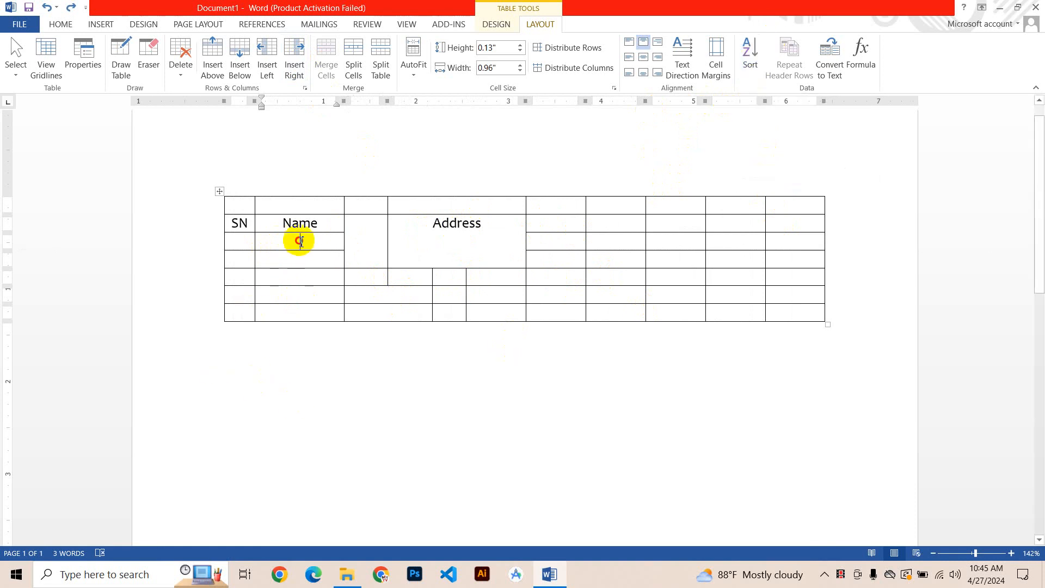
{"action": "left_click_drag", "start_coordinate": [299, 241], "coordinate": [303, 294]}
{"action": "left_click", "coordinate": [752, 61]}
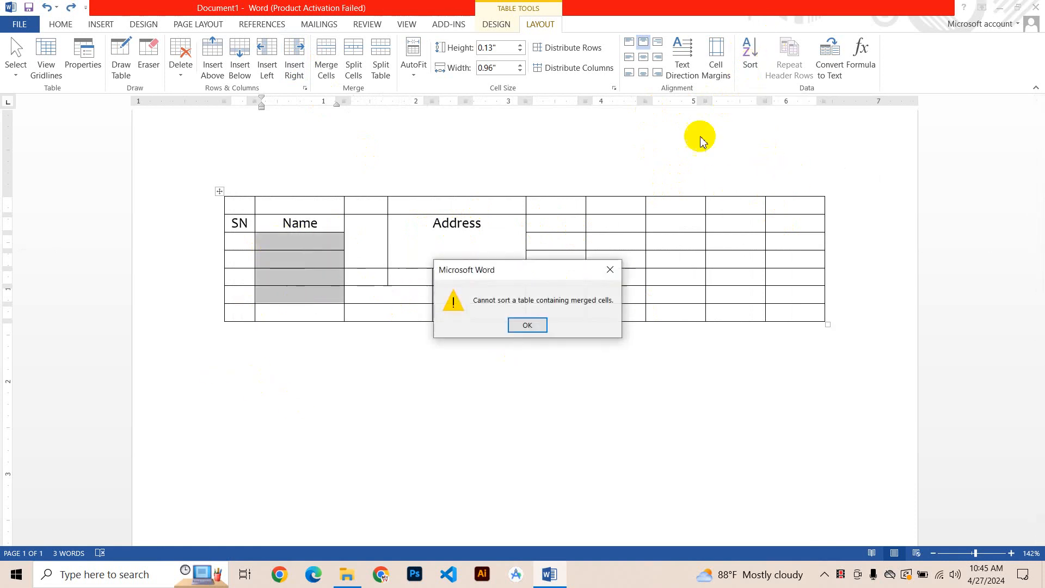
{"action": "left_click", "coordinate": [610, 271]}
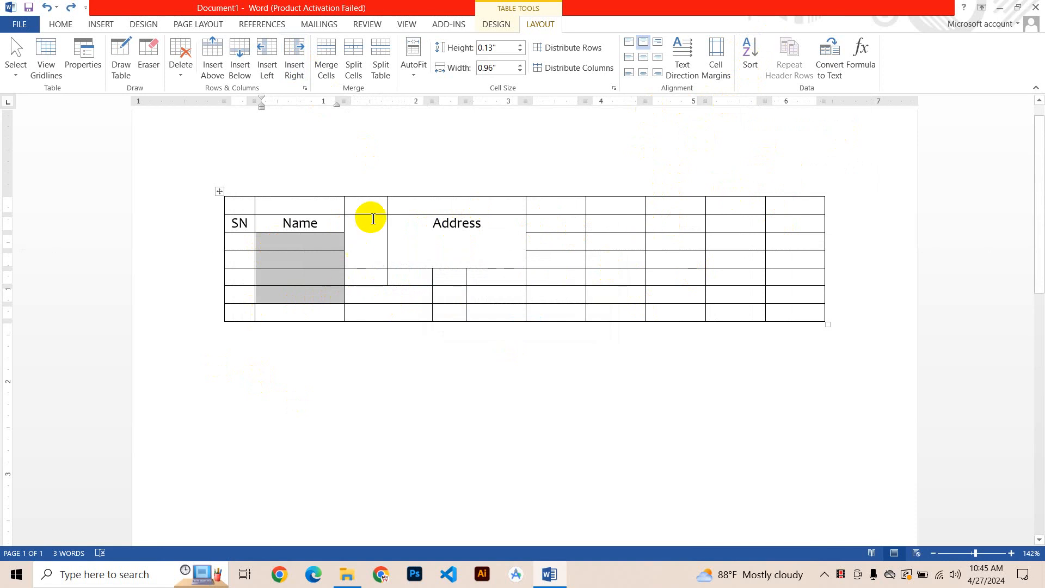
{"action": "left_click", "coordinate": [363, 188]}
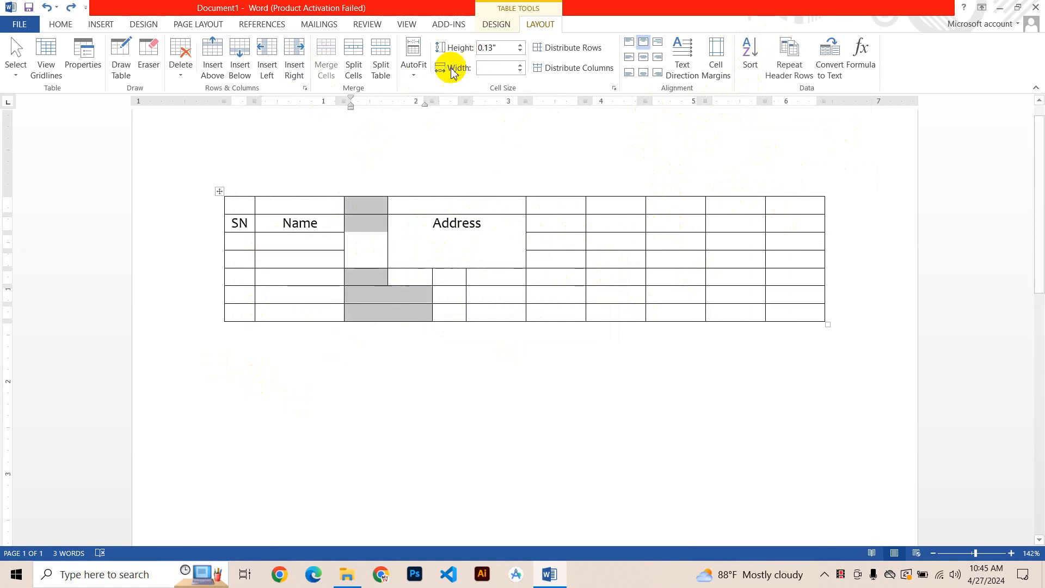
{"action": "left_click", "coordinate": [491, 47]}
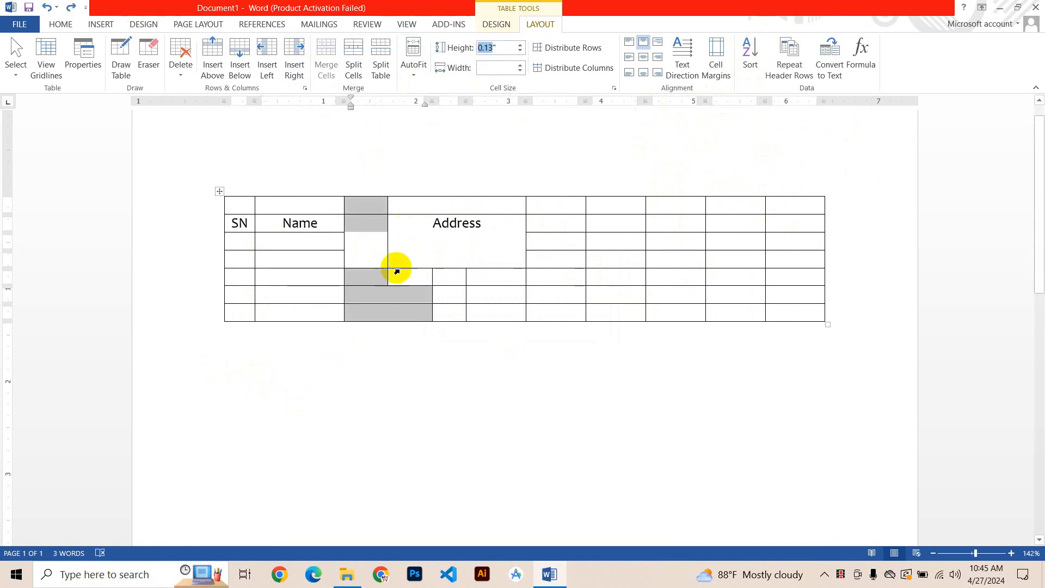
{"action": "left_click", "coordinate": [379, 212]}
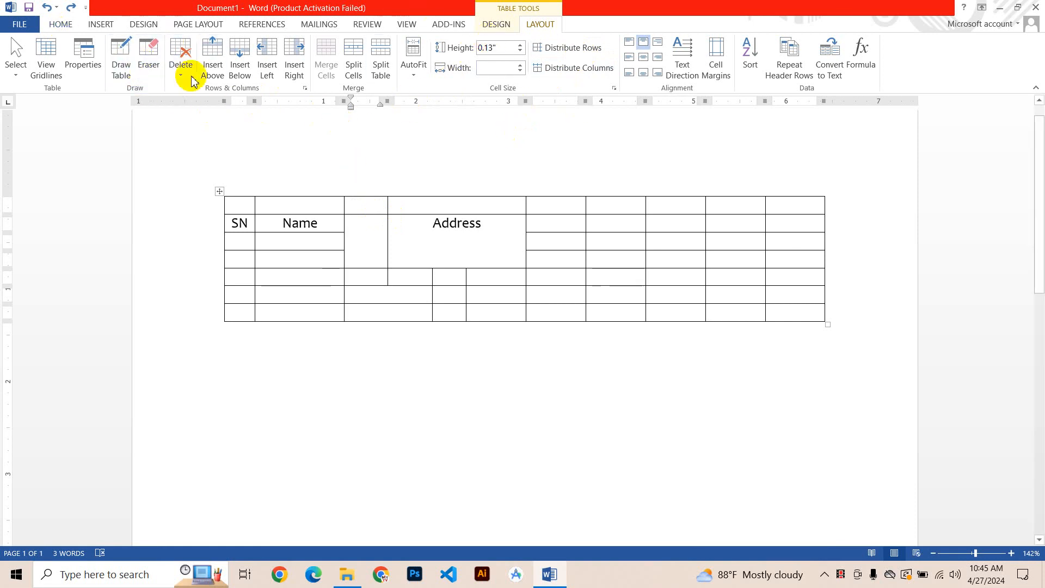
{"action": "left_click", "coordinate": [381, 66]}
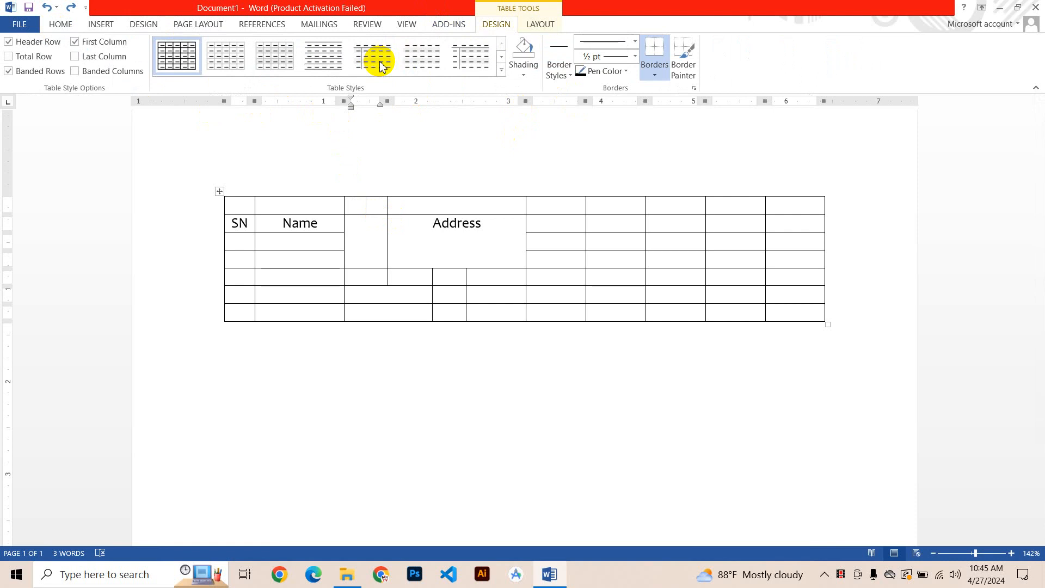
{"action": "scroll", "coordinate": [382, 62], "scroll_direction": "up", "scroll_amount": 1}
{"action": "scroll", "coordinate": [411, 63], "scroll_direction": "down", "scroll_amount": 2}
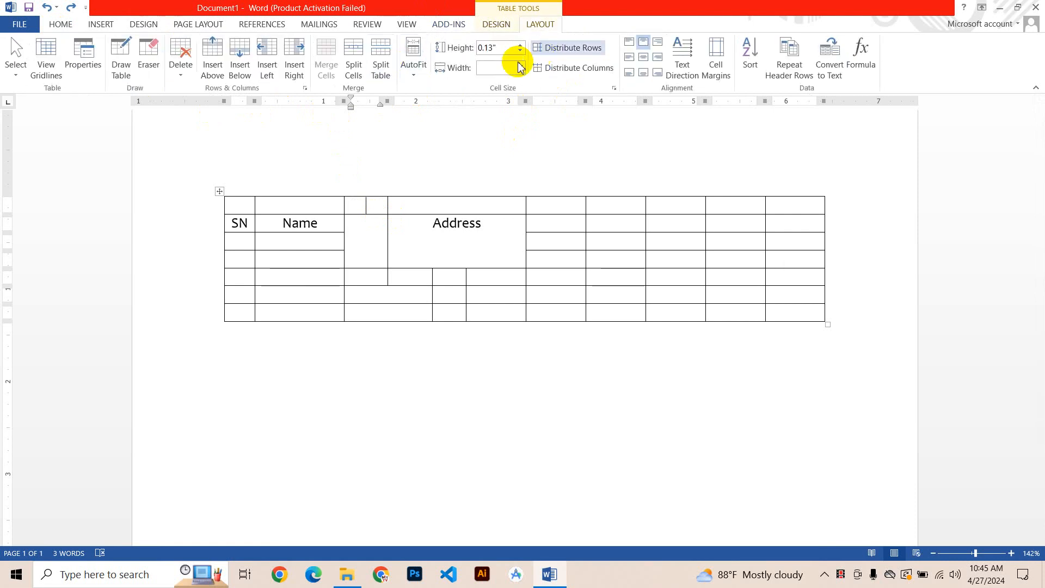
{"action": "scroll", "coordinate": [518, 60], "scroll_direction": "up", "scroll_amount": 2}
{"action": "scroll", "coordinate": [518, 61], "scroll_direction": "down", "scroll_amount": 1}
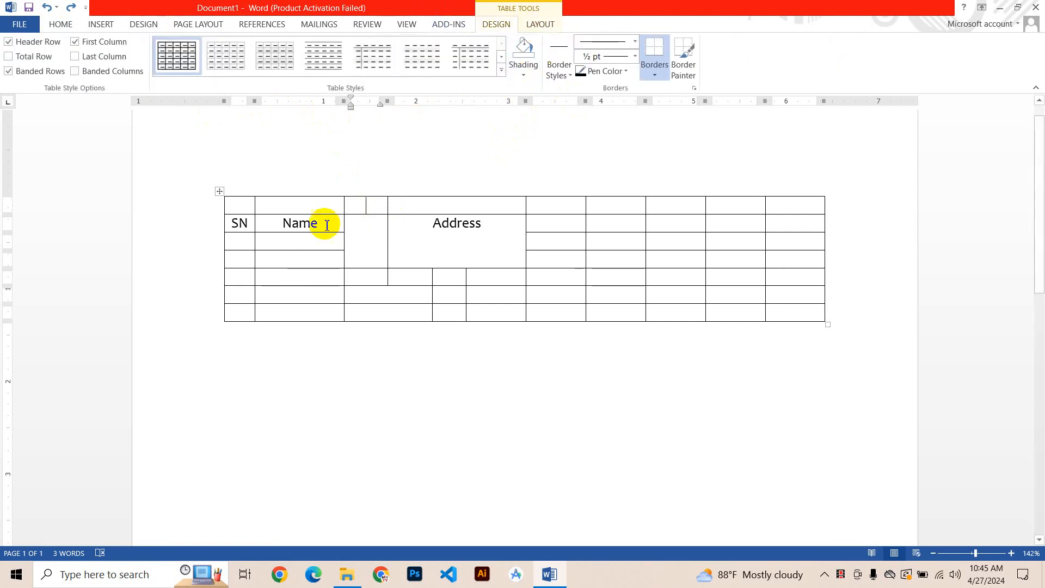
- Shade the Name and Address heading cells with the standard light green color
{"action": "left_click", "coordinate": [311, 231]}
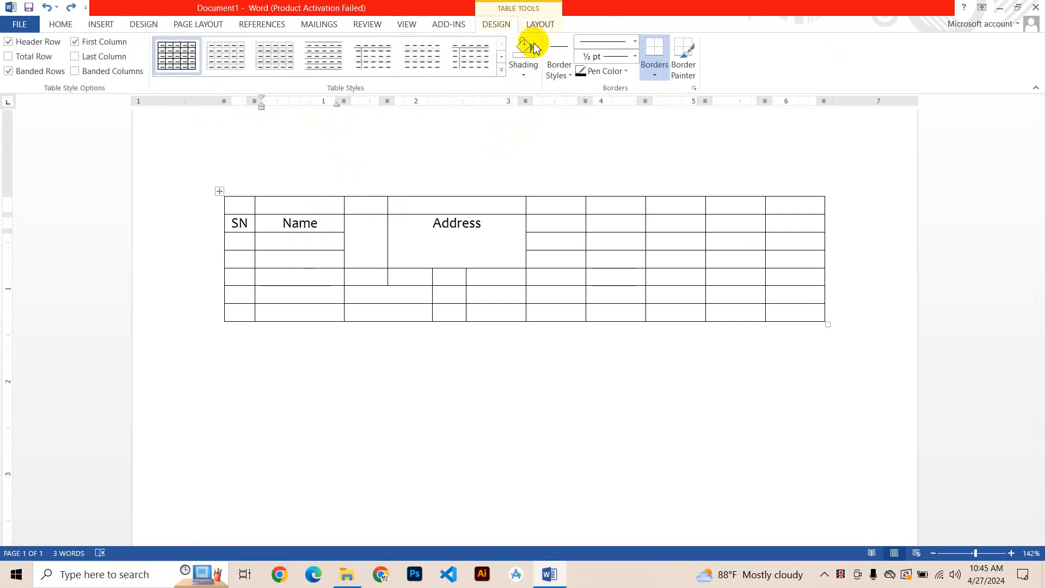
{"action": "left_click", "coordinate": [521, 60]}
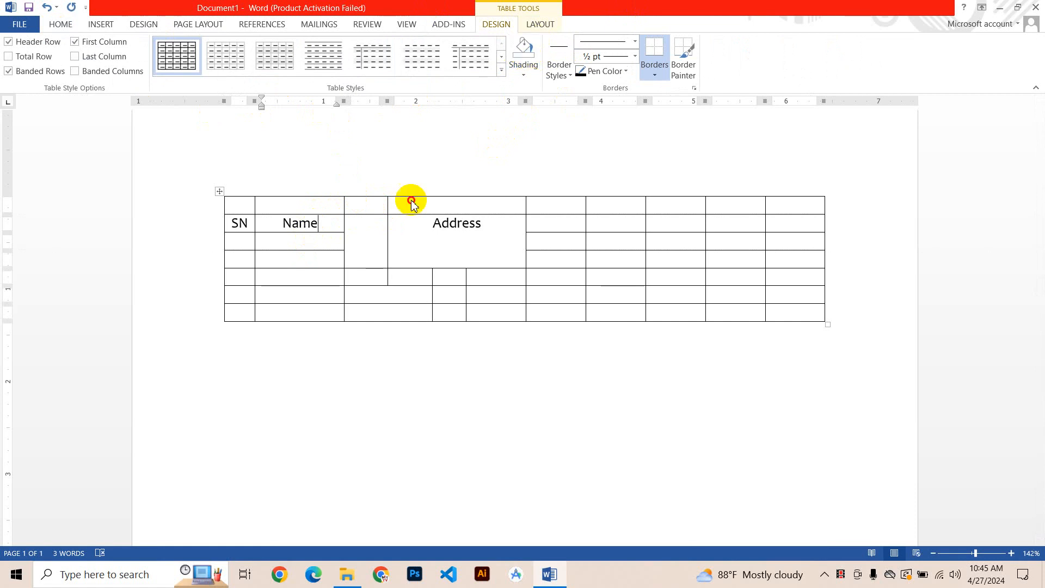
{"action": "left_click", "coordinate": [524, 75]}
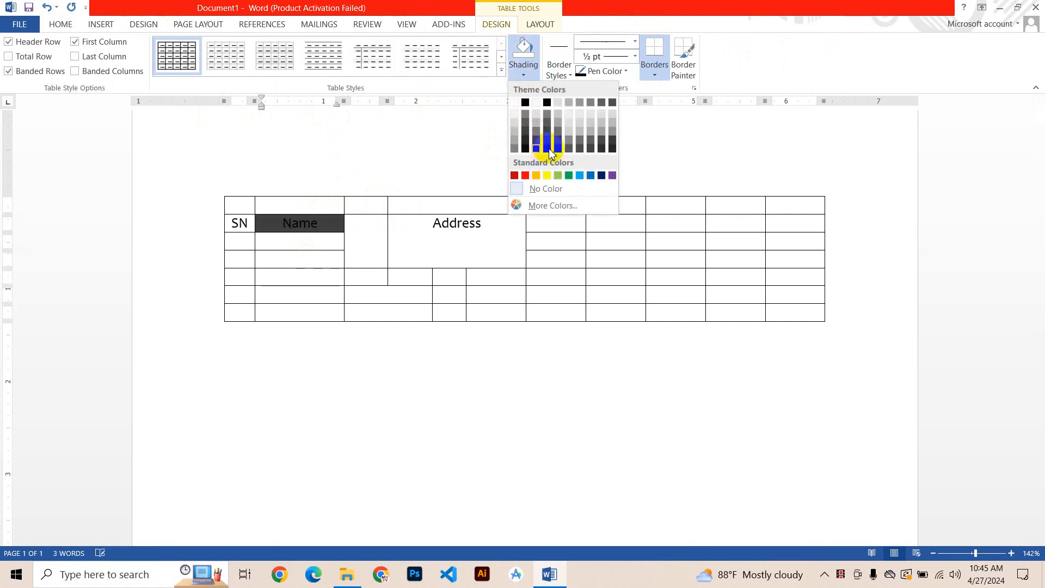
{"action": "left_click", "coordinate": [558, 175]}
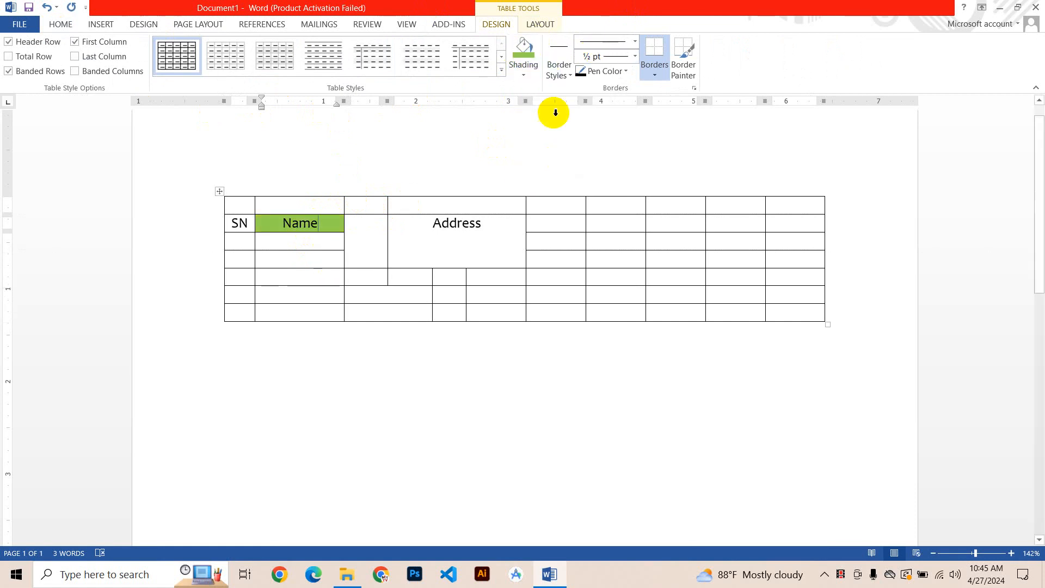
{"action": "left_click", "coordinate": [488, 228]}
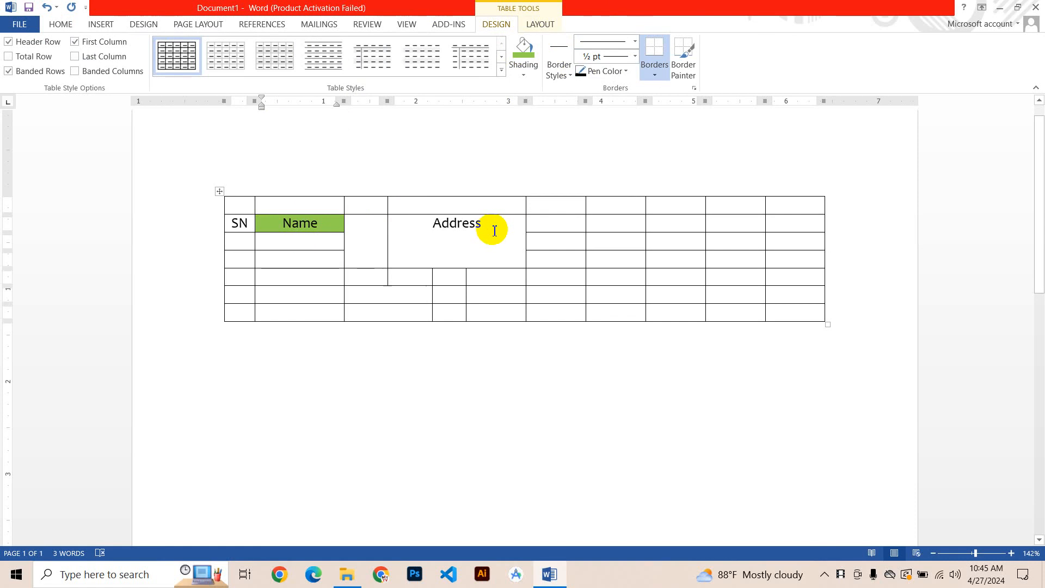
{"action": "left_click", "coordinate": [526, 50]}
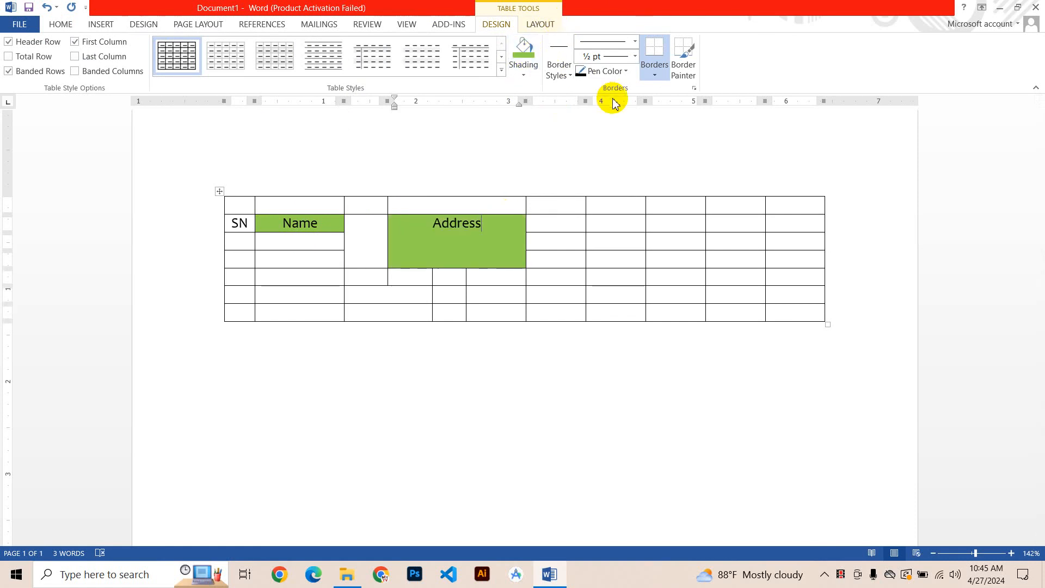
- Choose a thick 3 pt line style for border painting, and undo the green shading of both heading cells
{"action": "left_click", "coordinate": [526, 76]}
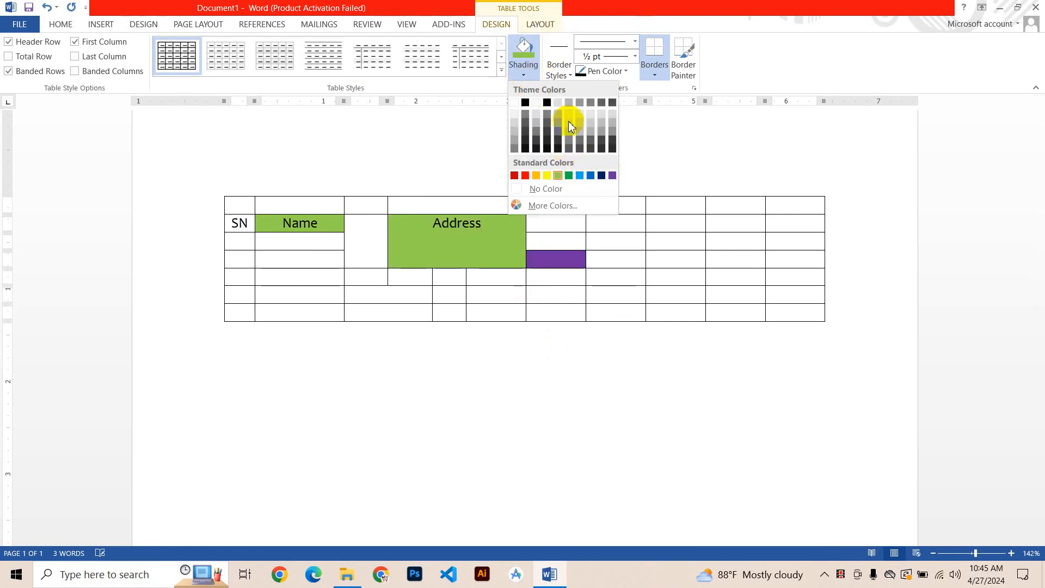
{"action": "left_click", "coordinate": [650, 104]}
{"action": "left_click", "coordinate": [624, 39]}
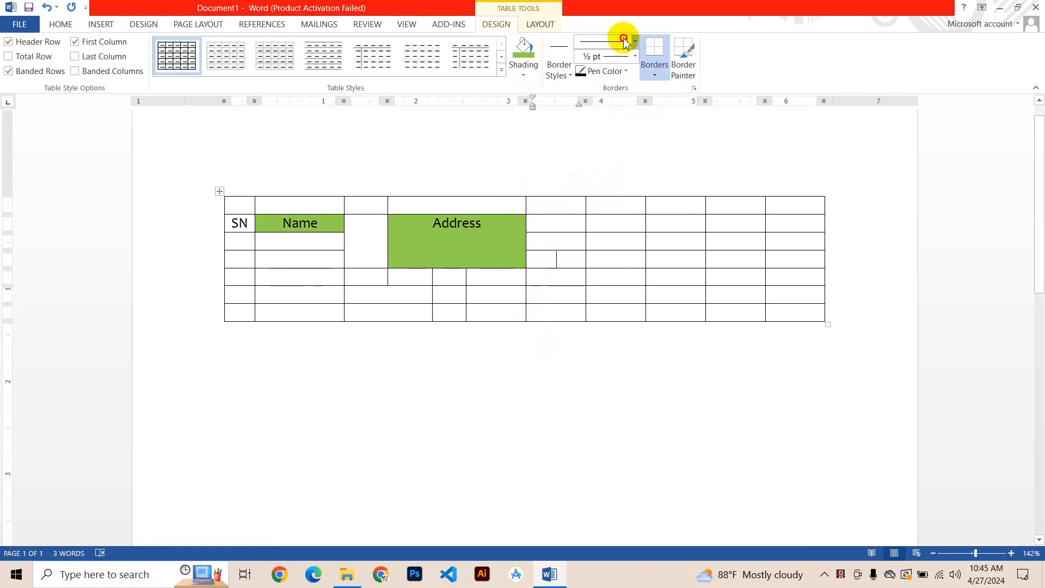
{"action": "left_click", "coordinate": [618, 229]}
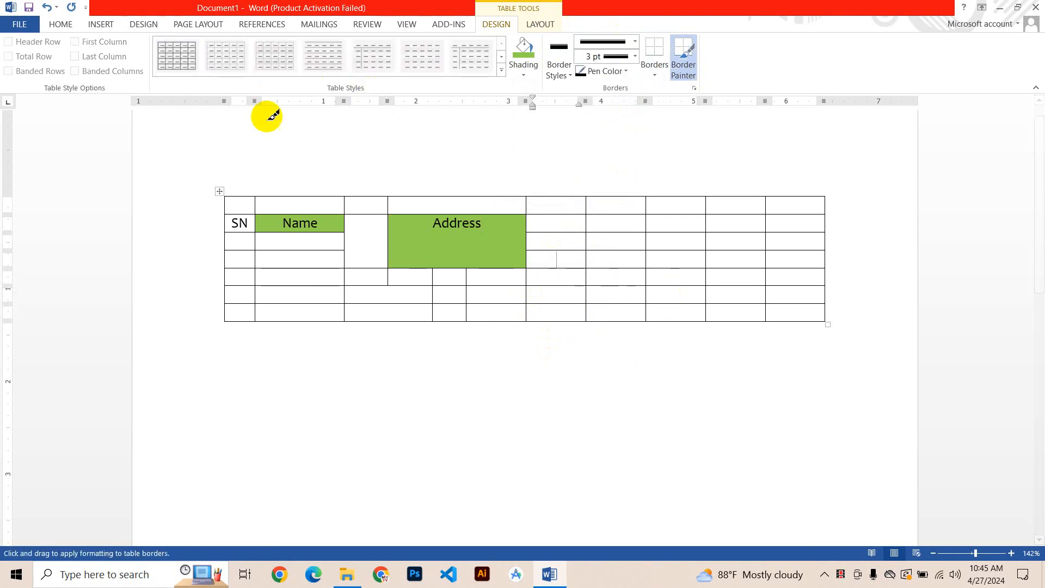
{"action": "key", "text": "ctrl+z"}
{"action": "key", "text": "ctrl+z"}
- Delete the entire table to leave the document empty
{"action": "left_click", "coordinate": [101, 25]}
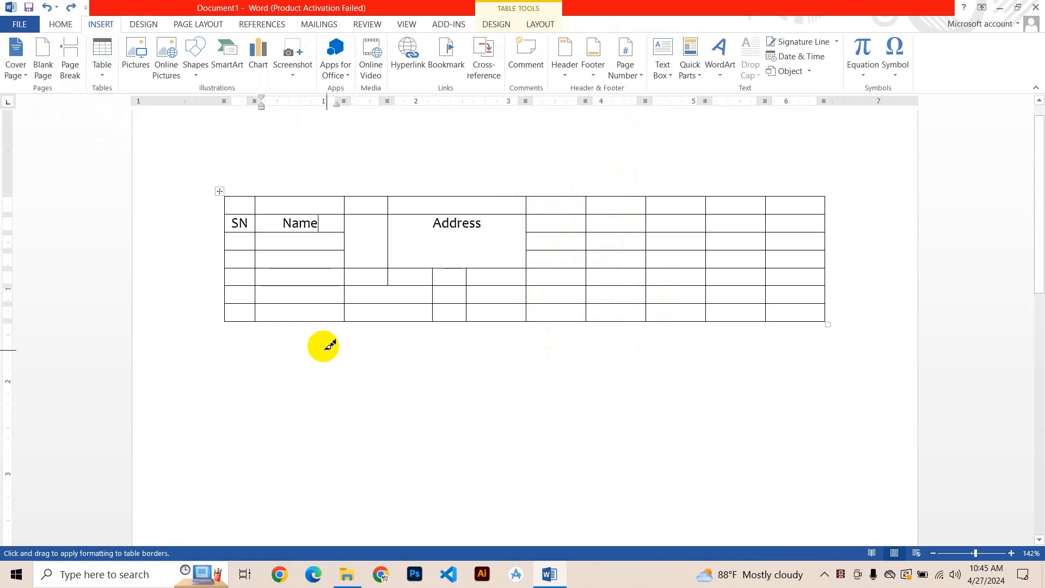
{"action": "key", "text": "ctrl+a"}
{"action": "key", "text": "Delete"}
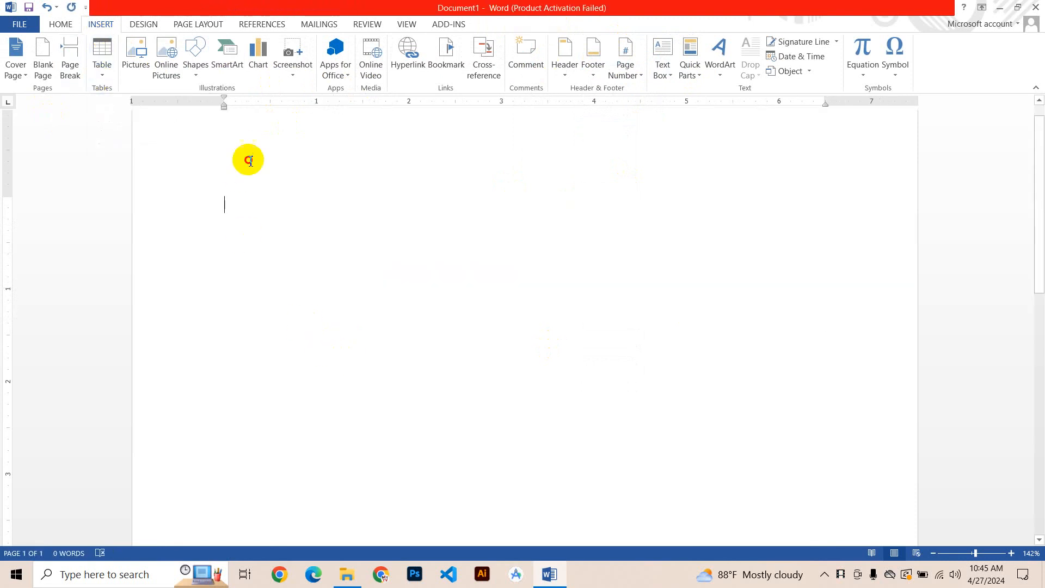
- Insert the picture logo.png from the Desktop folder into the empty document
{"action": "left_click", "coordinate": [134, 65]}
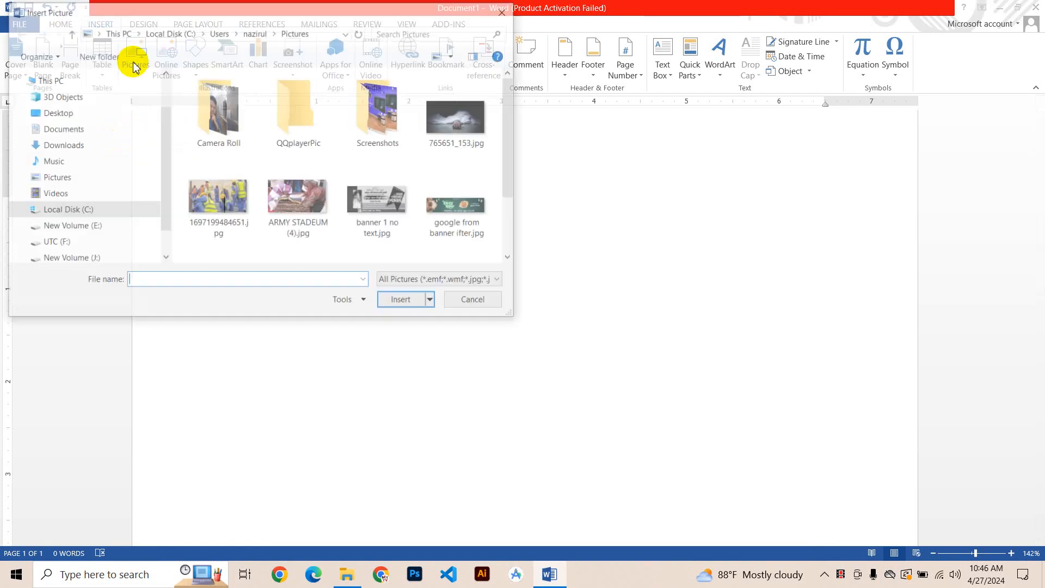
{"action": "left_click", "coordinate": [86, 125]}
{"action": "left_click", "coordinate": [88, 116]}
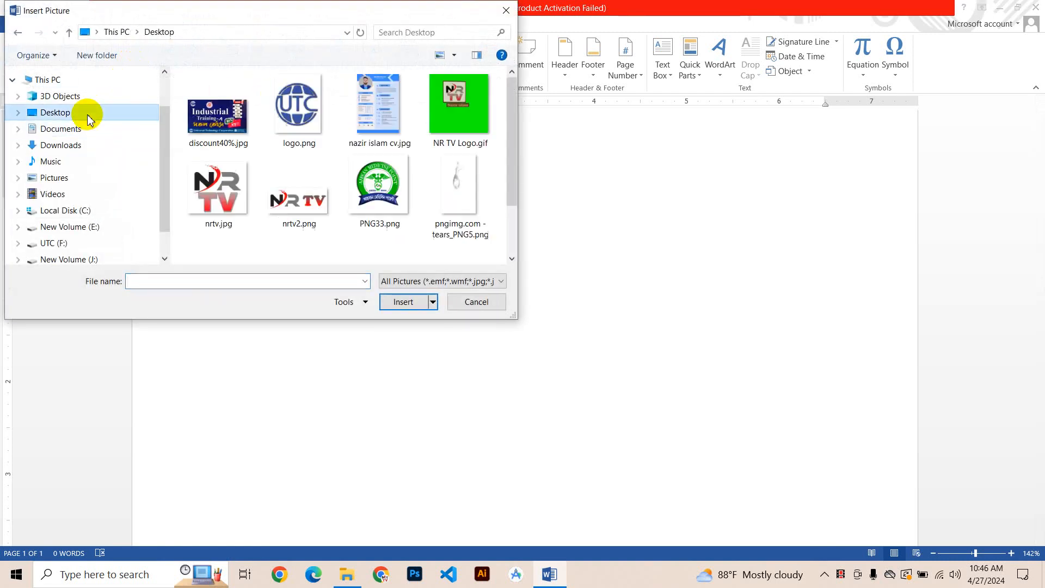
{"action": "scroll", "coordinate": [338, 196], "scroll_direction": "down", "scroll_amount": 2}
{"action": "scroll", "coordinate": [60, 163], "scroll_direction": "up", "scroll_amount": 1}
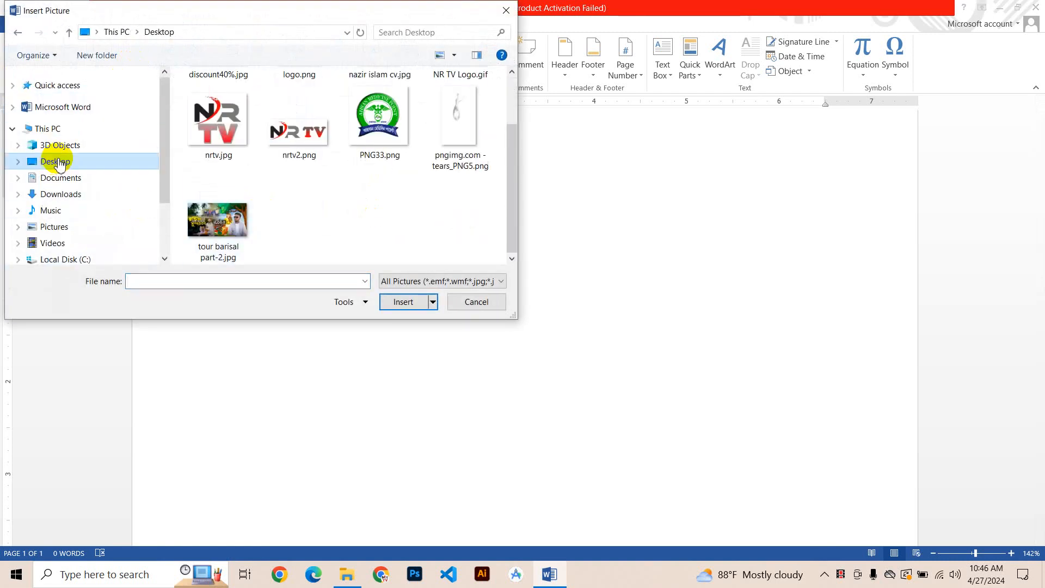
{"action": "scroll", "coordinate": [337, 191], "scroll_direction": "up", "scroll_amount": 2}
{"action": "left_click", "coordinate": [292, 112]}
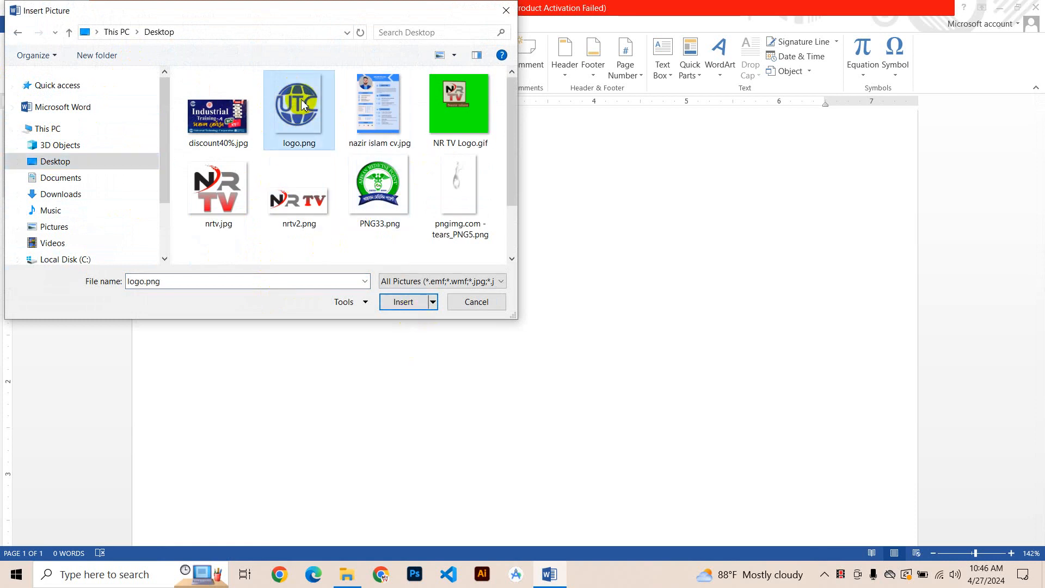
{"action": "left_click", "coordinate": [406, 302]}
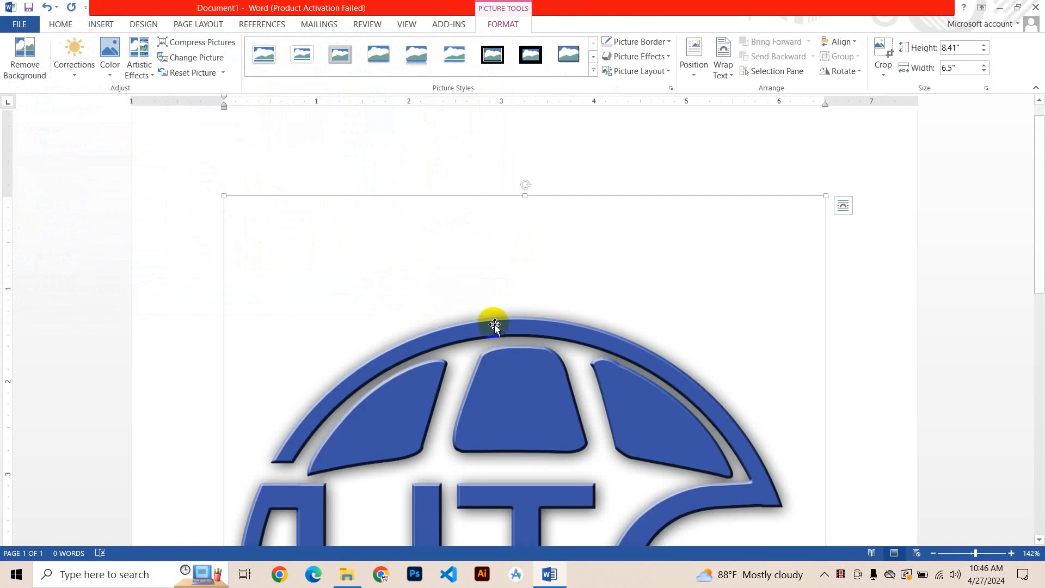
- Shrink the inserted logo proportionally to about 4 inches high and 3.1 inches wide
{"action": "scroll", "coordinate": [500, 320], "scroll_direction": "down", "scroll_amount": 3}
{"action": "scroll", "coordinate": [501, 317], "scroll_direction": "up", "scroll_amount": 3}
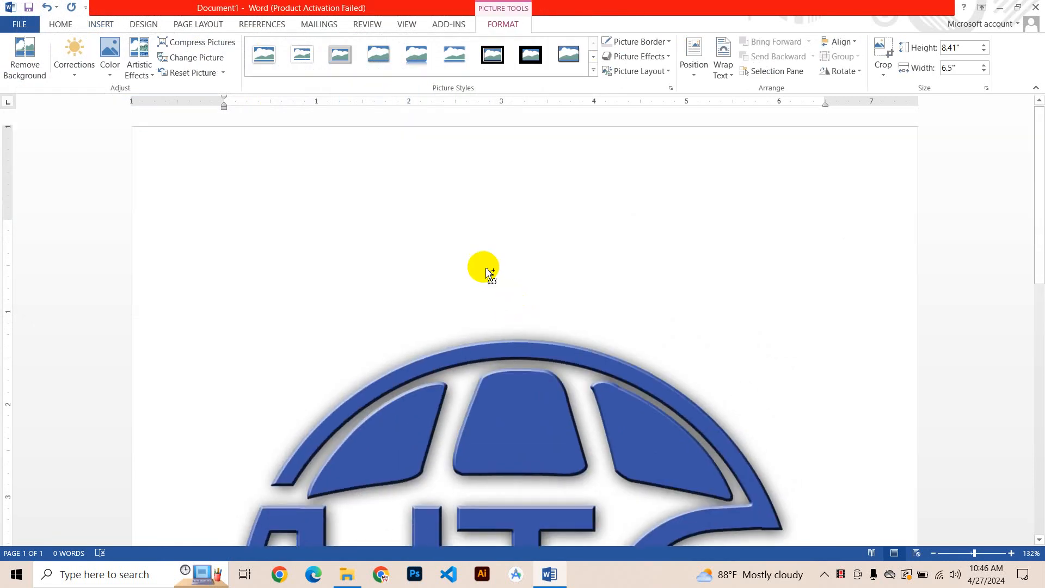
{"action": "scroll", "coordinate": [483, 271], "scroll_direction": "down", "scroll_amount": 4}
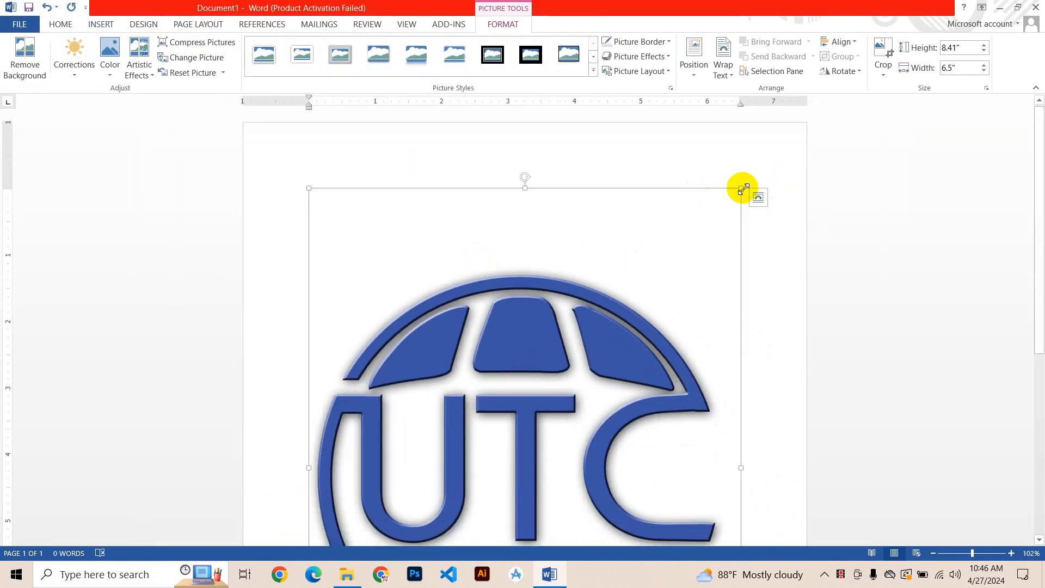
{"action": "left_click_drag", "start_coordinate": [738, 195], "coordinate": [555, 345]}
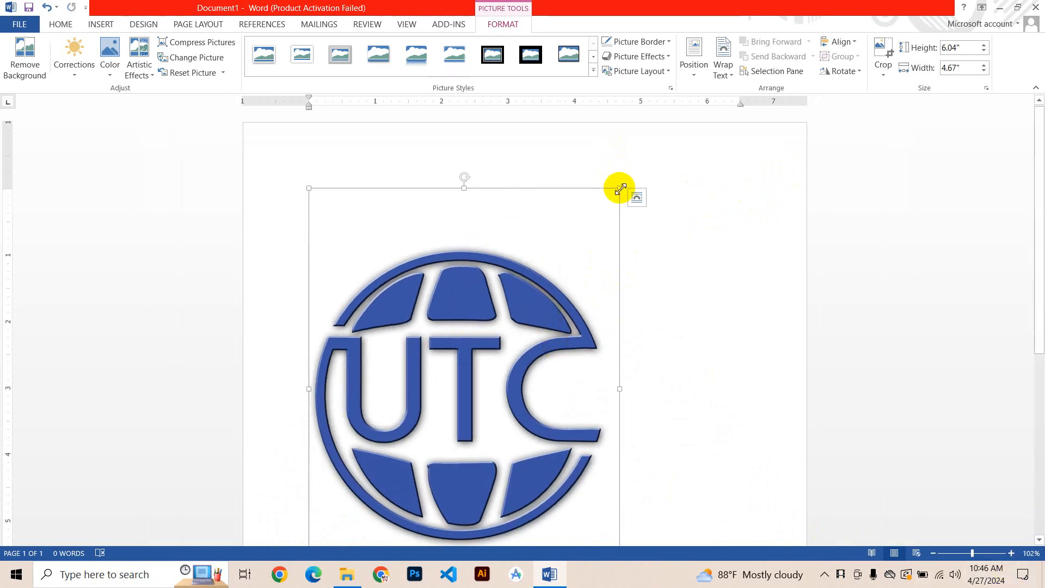
{"action": "left_click_drag", "start_coordinate": [620, 188], "coordinate": [539, 245]}
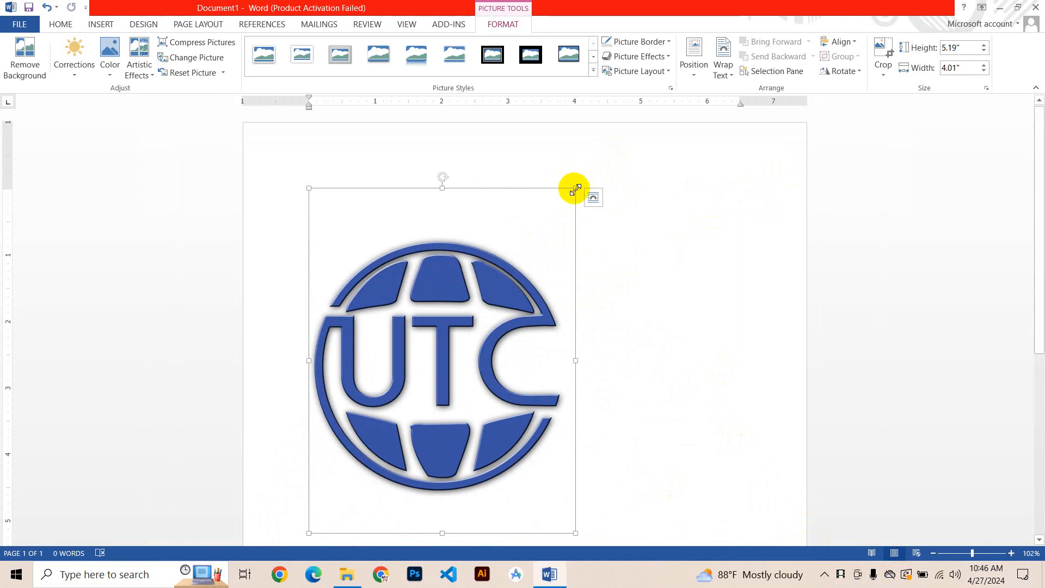
{"action": "left_click_drag", "start_coordinate": [574, 188], "coordinate": [445, 314]}
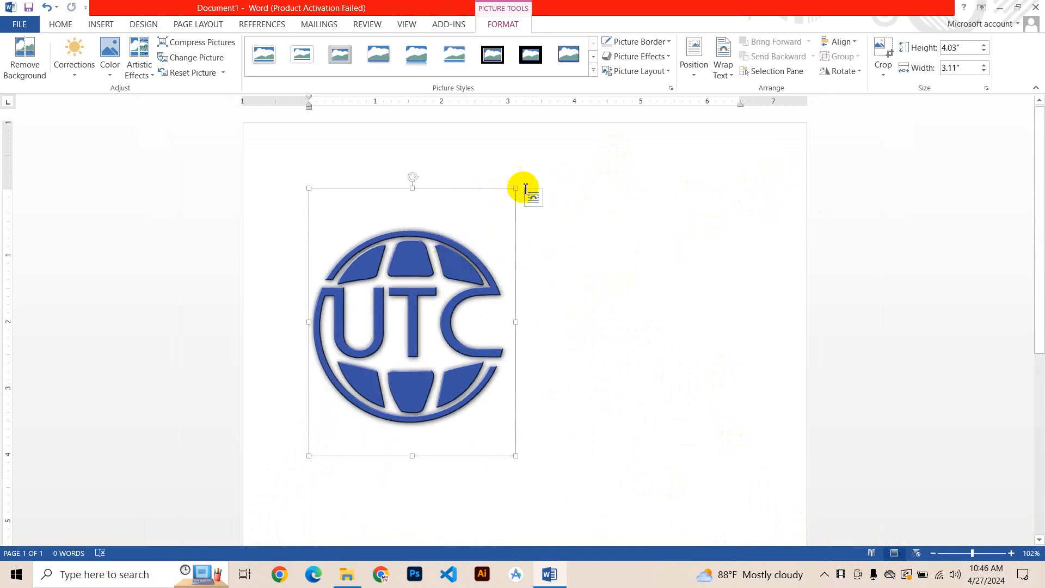
- Shrink the logo proportionally to about 3.4 inches high and 2.6 inches wide, and set its text wrapping to In Front of Text
{"action": "left_click_drag", "start_coordinate": [498, 198], "coordinate": [427, 226]}
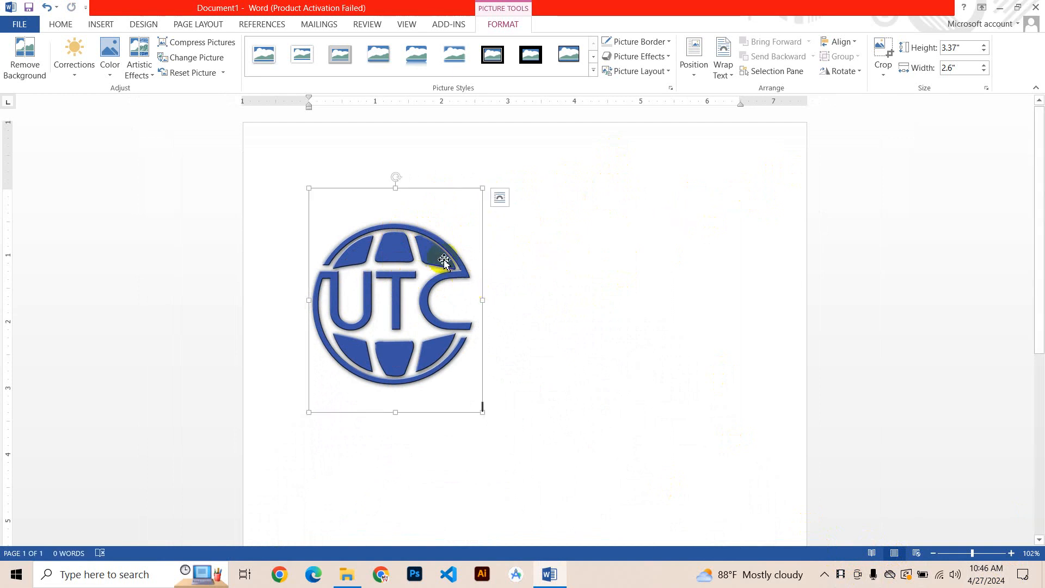
{"action": "left_click_drag", "start_coordinate": [444, 261], "coordinate": [725, 64]}
{"action": "left_click", "coordinate": [726, 71]}
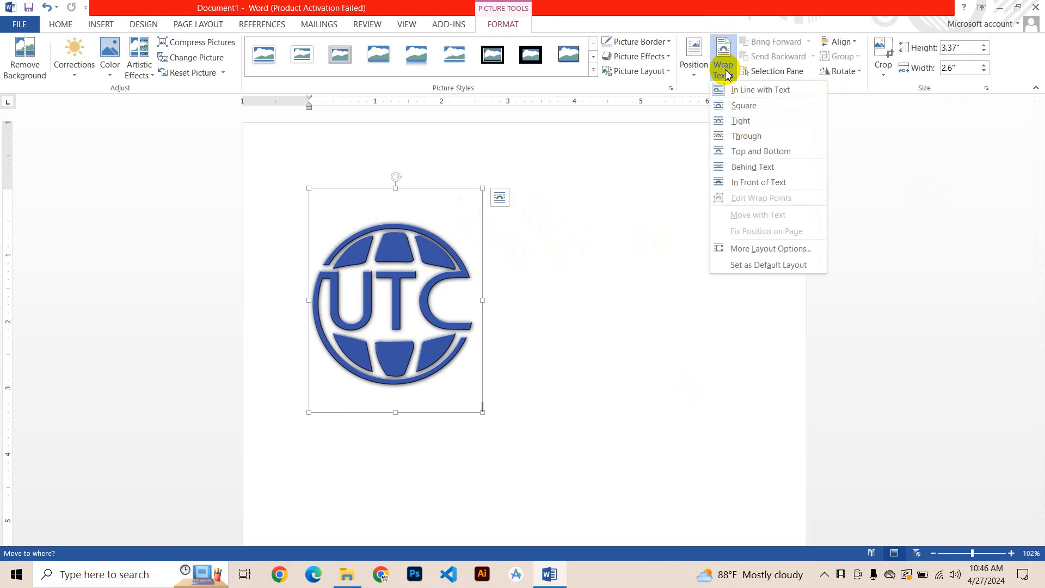
{"action": "left_click", "coordinate": [766, 186]}
- Shrink the floating logo proportionally to about 1.6 by 1.25 inches and place it near the page's upper-left margin
{"action": "left_click_drag", "start_coordinate": [397, 242], "coordinate": [688, 191]}
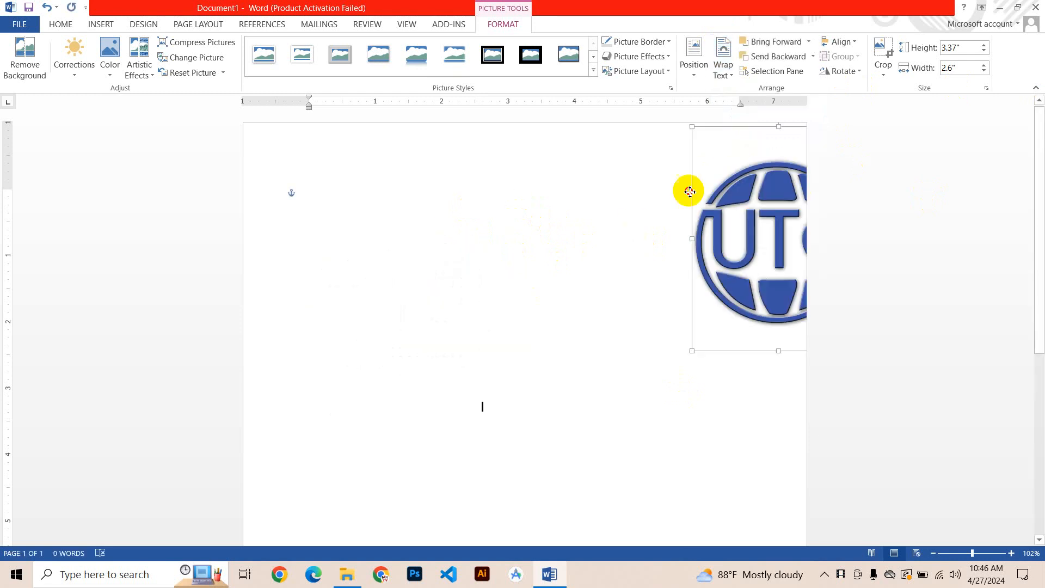
{"action": "left_click_drag", "start_coordinate": [310, 180], "coordinate": [516, 176]}
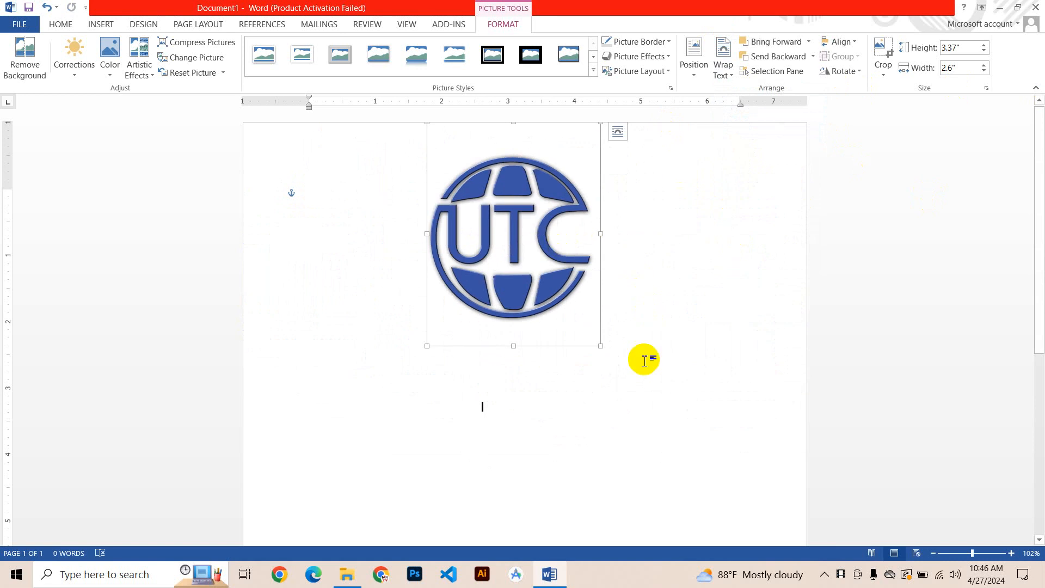
{"action": "left_click_drag", "start_coordinate": [601, 346], "coordinate": [425, 232]}
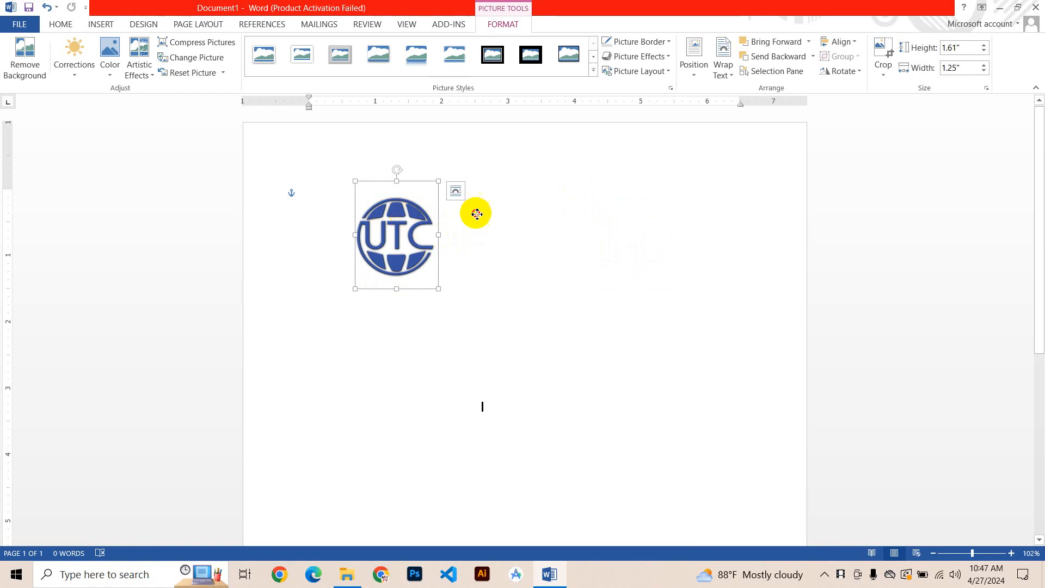
{"action": "left_click_drag", "start_coordinate": [404, 207], "coordinate": [344, 215]}
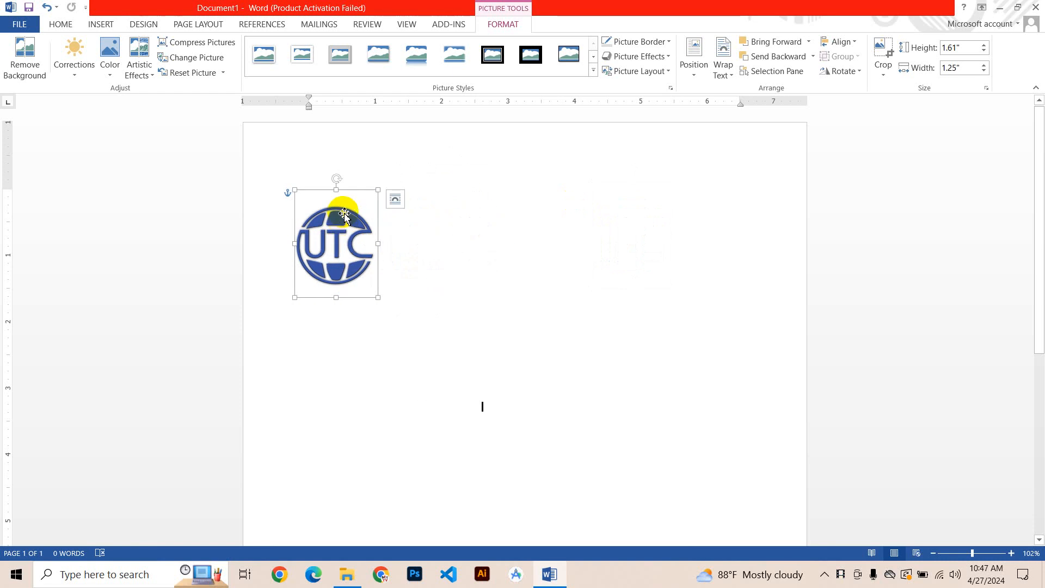
- Duplicate the logo to the right of the original, and delete the copy
{"action": "left_click", "coordinate": [522, 259]}
{"action": "key", "text": "ctrl+v"}
{"action": "left_click_drag", "start_coordinate": [338, 234], "coordinate": [528, 231]}
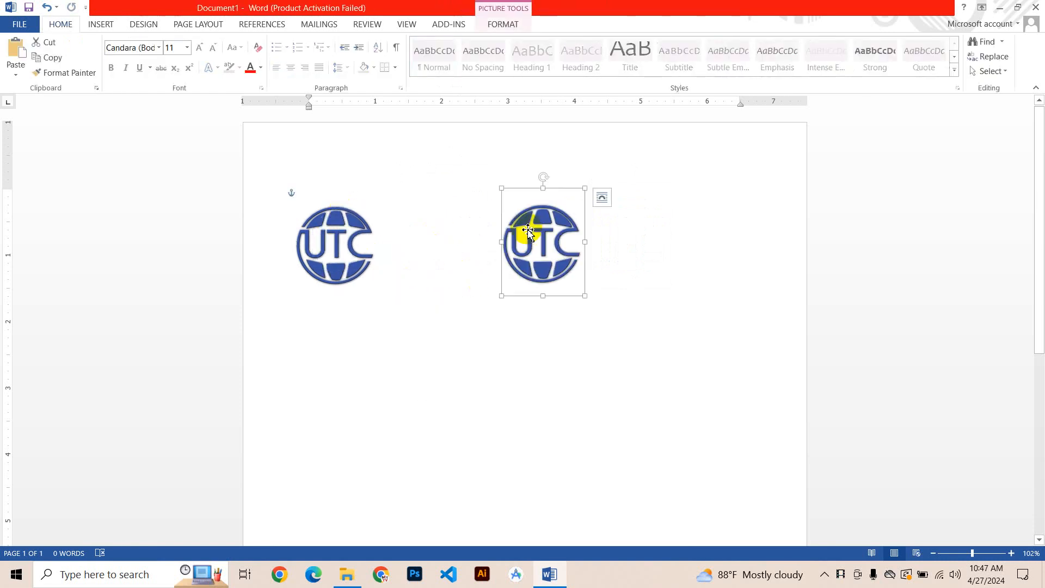
{"action": "key", "text": "Delete"}
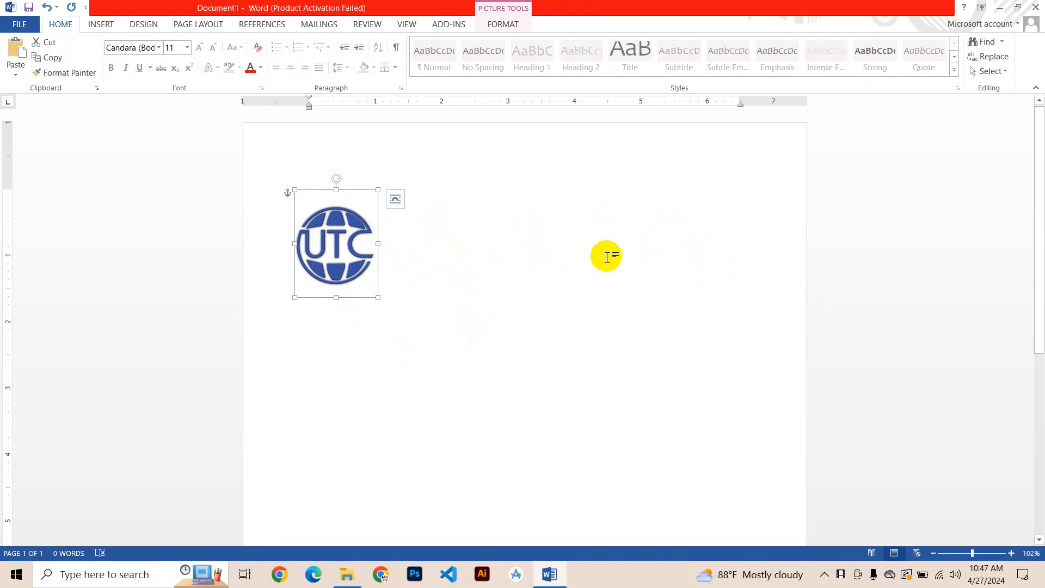
- Scatter several copies of the logo across the upper half of the page
{"action": "left_click_drag", "start_coordinate": [333, 218], "coordinate": [634, 239]}
{"action": "left_click_drag", "start_coordinate": [638, 220], "coordinate": [566, 366]}
{"action": "left_click_drag", "start_coordinate": [601, 331], "coordinate": [719, 319]}
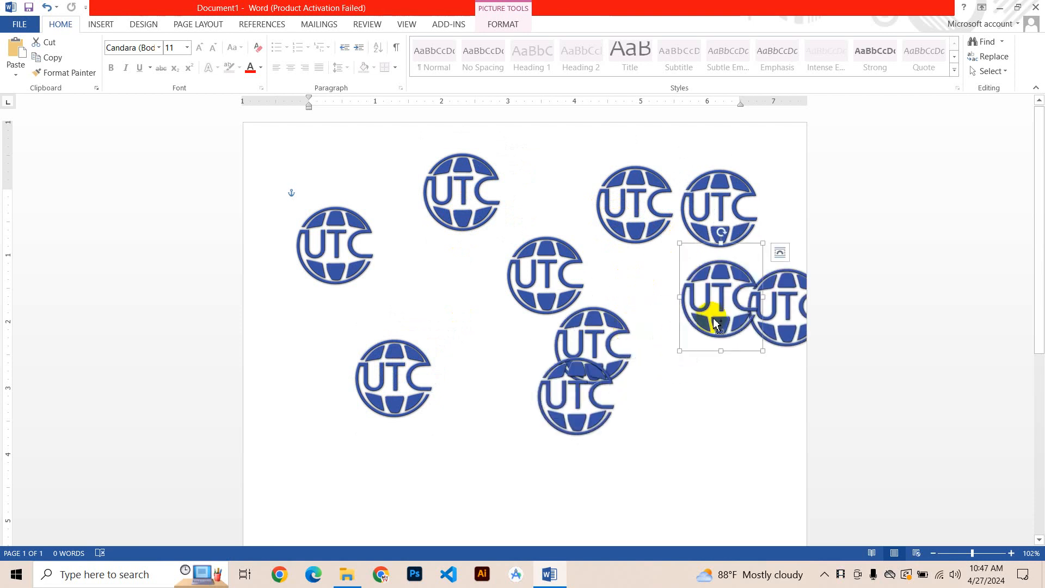
- Undo all the scattered logo copies, leaving only the original logo
{"action": "key", "text": "ctrl+z"}
{"action": "key", "text": "ctrl+z"}
{"action": "key", "text": "ctrl+z"}
{"action": "key", "text": "ctrl+z"}
{"action": "key", "text": "ctrl+z"}
{"action": "key", "text": "ctrl+z"}
{"action": "key", "text": "ctrl+z"}
{"action": "key", "text": "ctrl+z"}
{"action": "key", "text": "ctrl+z"}
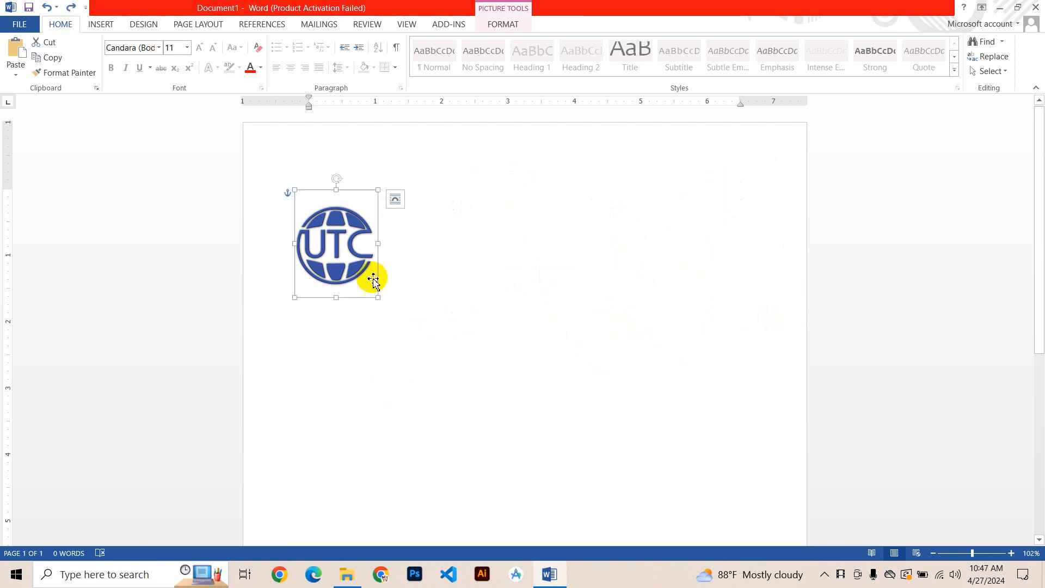
- Enlarge the logo proportionally to about 3.2 inches high and 2.5 inches wide, and move it slightly to the right
{"action": "left_click_drag", "start_coordinate": [379, 299], "coordinate": [461, 405]}
{"action": "double_click", "coordinate": [350, 240]}
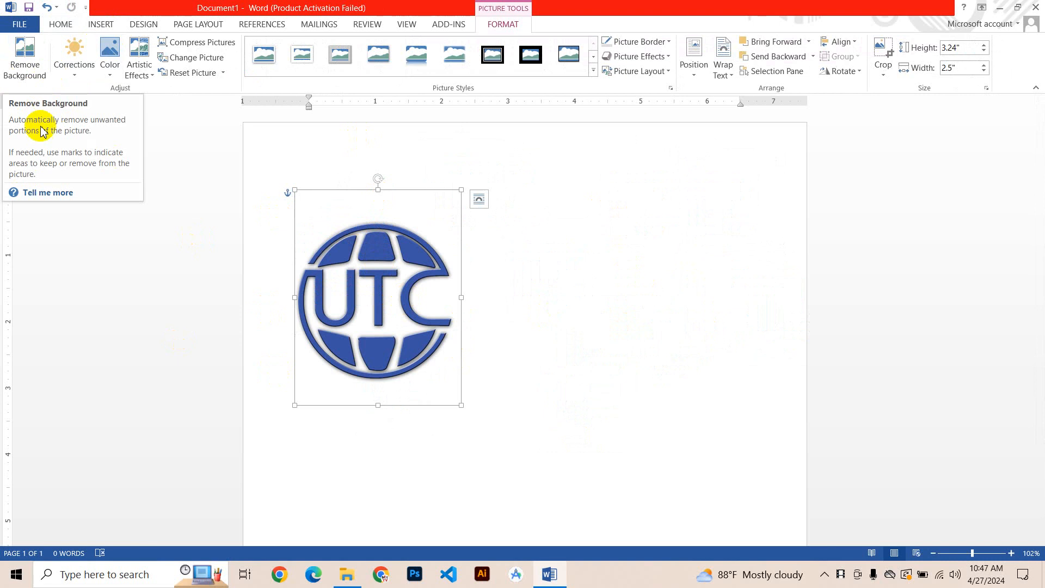
{"action": "left_click_drag", "start_coordinate": [427, 241], "coordinate": [471, 242]}
- Delete the logo and insert nrtv.jpg from the Desktop folder instead, and undo both changes
{"action": "key", "text": "Delete"}
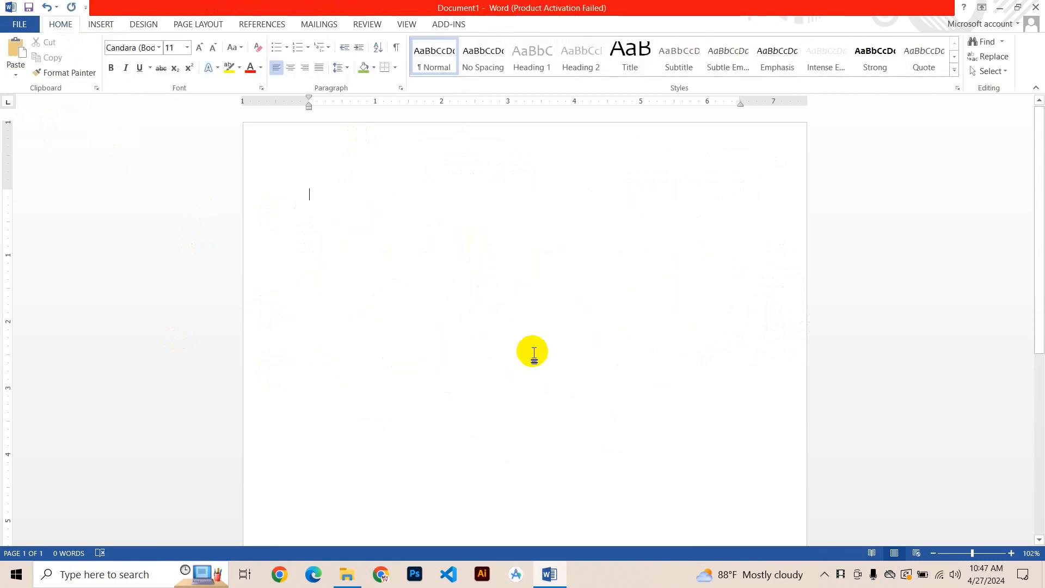
{"action": "left_click", "coordinate": [99, 24]}
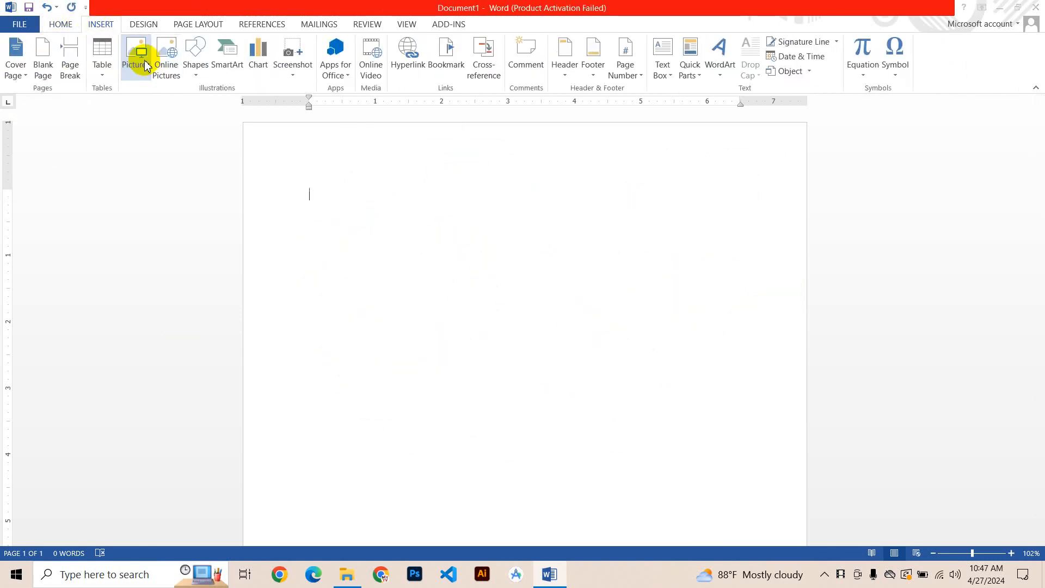
{"action": "left_click", "coordinate": [145, 61]}
{"action": "double_click", "coordinate": [225, 187]}
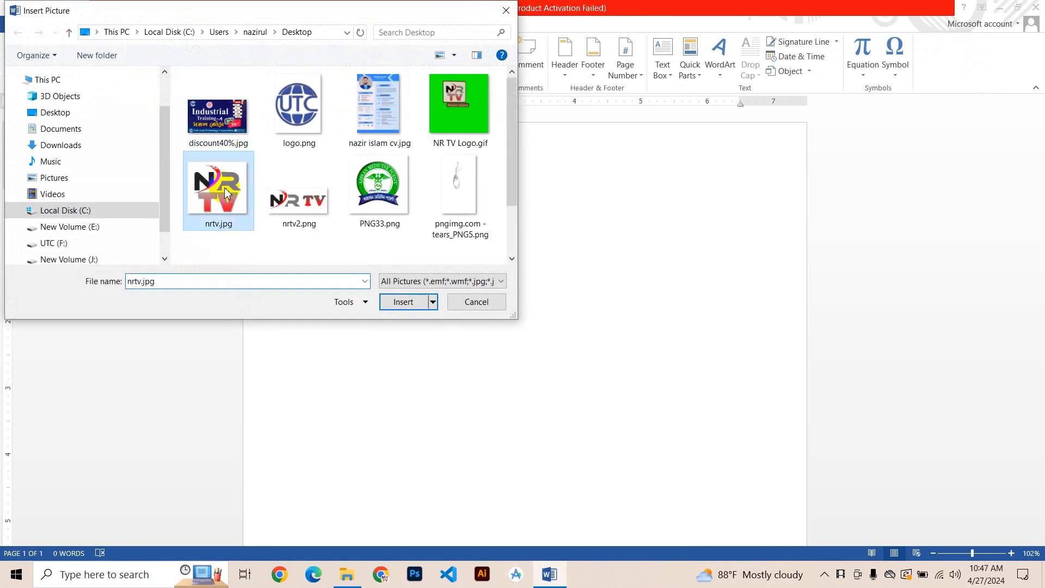
{"action": "left_click", "coordinate": [463, 312]}
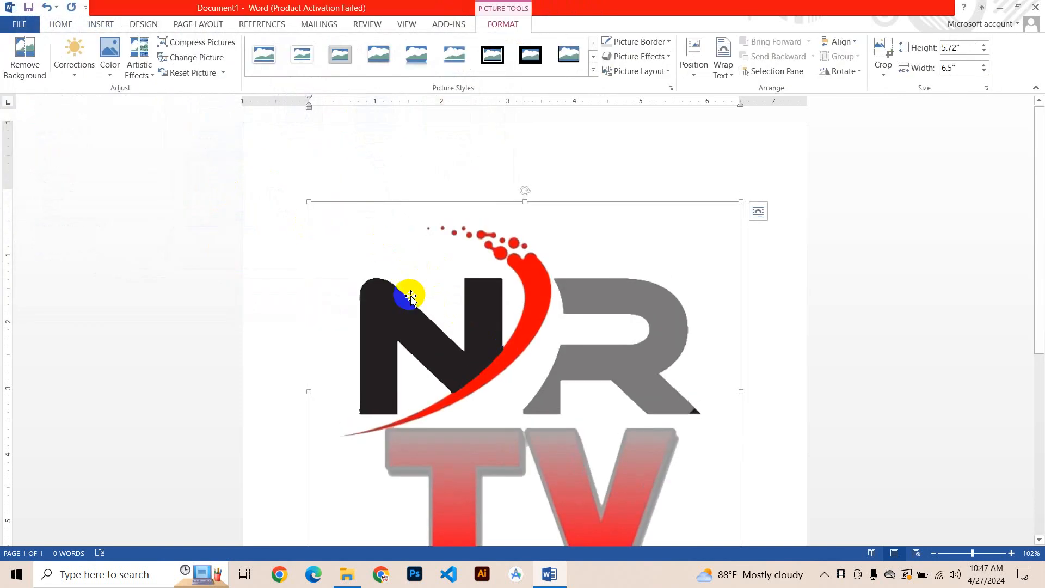
{"action": "key", "text": "ctrl+z"}
- Enlarge the UTC logo proportionally and reposition it near the middle of the page
{"action": "left_click_drag", "start_coordinate": [422, 297], "coordinate": [424, 309]}
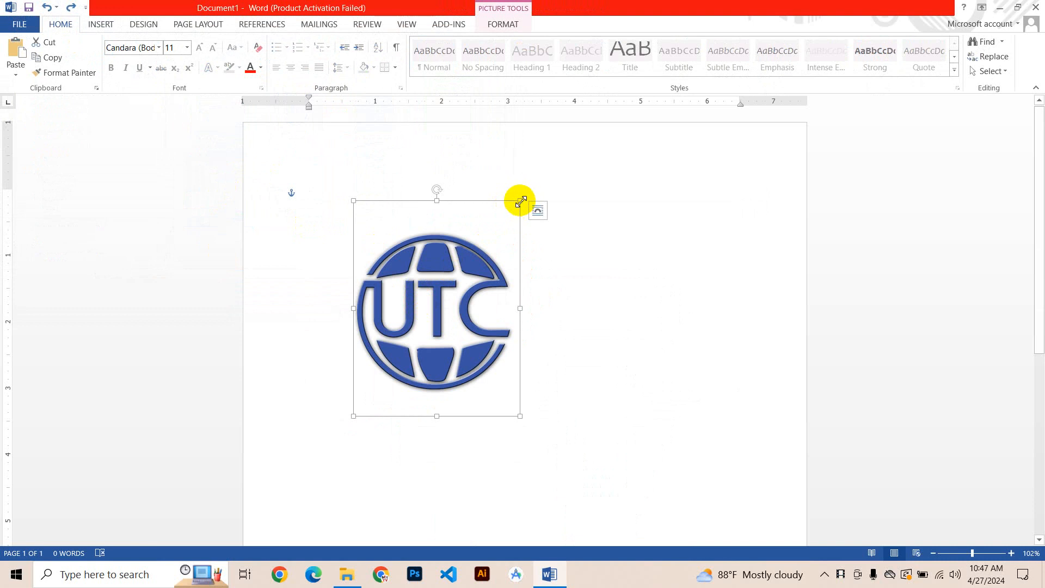
{"action": "left_click_drag", "start_coordinate": [521, 202], "coordinate": [609, 157]}
{"action": "left_click", "coordinate": [329, 325]}
{"action": "left_click_drag", "start_coordinate": [361, 322], "coordinate": [344, 410]}
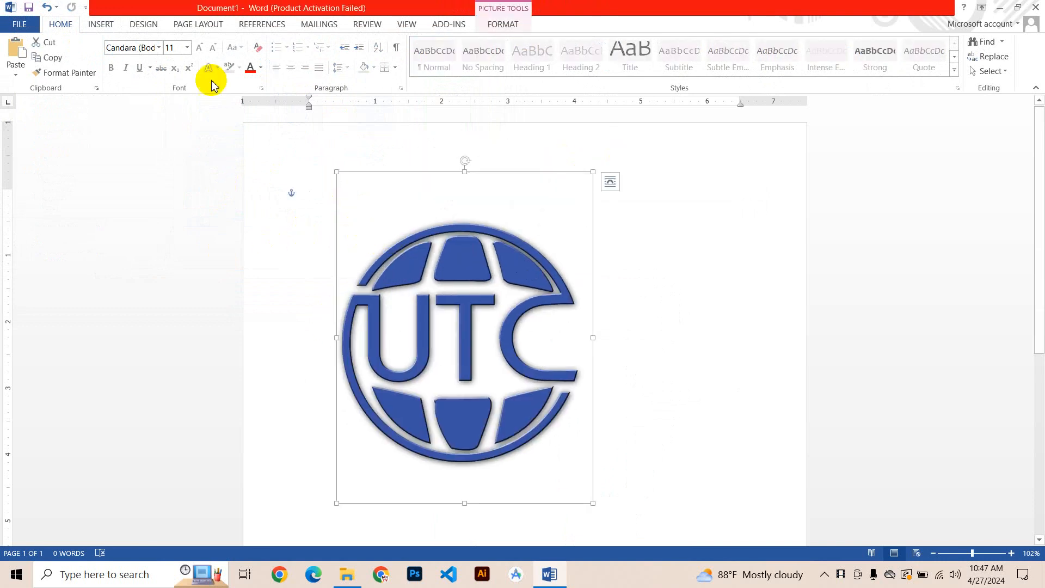
- Insert the picture nrtv.jpg from the Desktop folder and set its text wrapping to In Front of Text
{"action": "left_click", "coordinate": [101, 24]}
{"action": "left_click", "coordinate": [136, 74]}
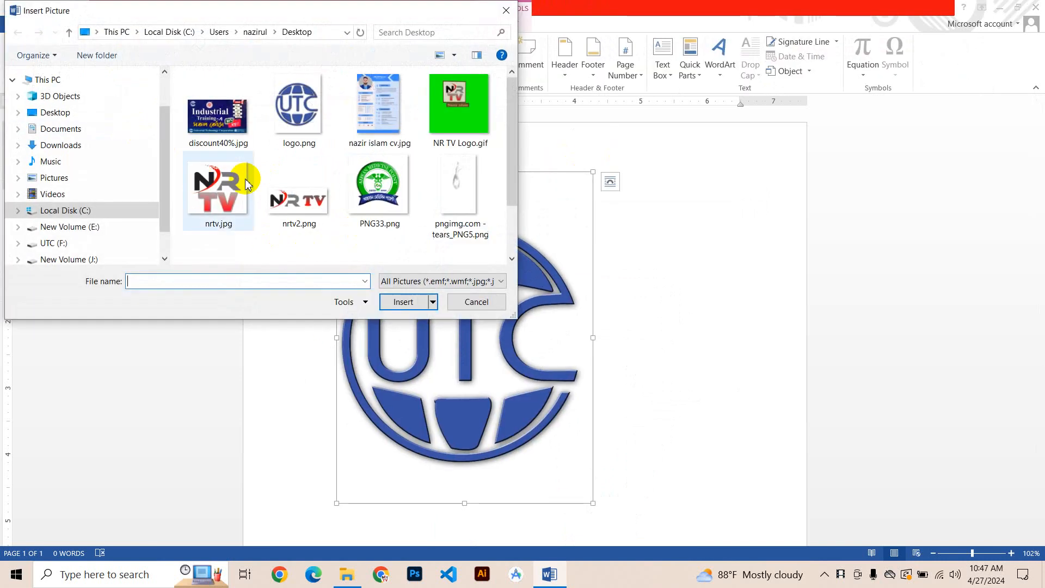
{"action": "double_click", "coordinate": [247, 186]}
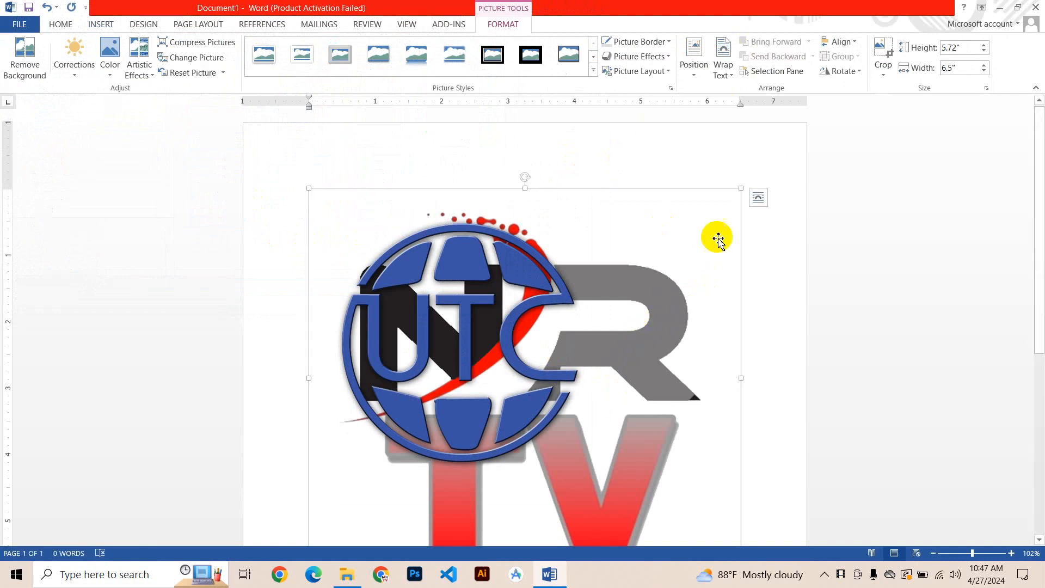
{"action": "left_click", "coordinate": [729, 74]}
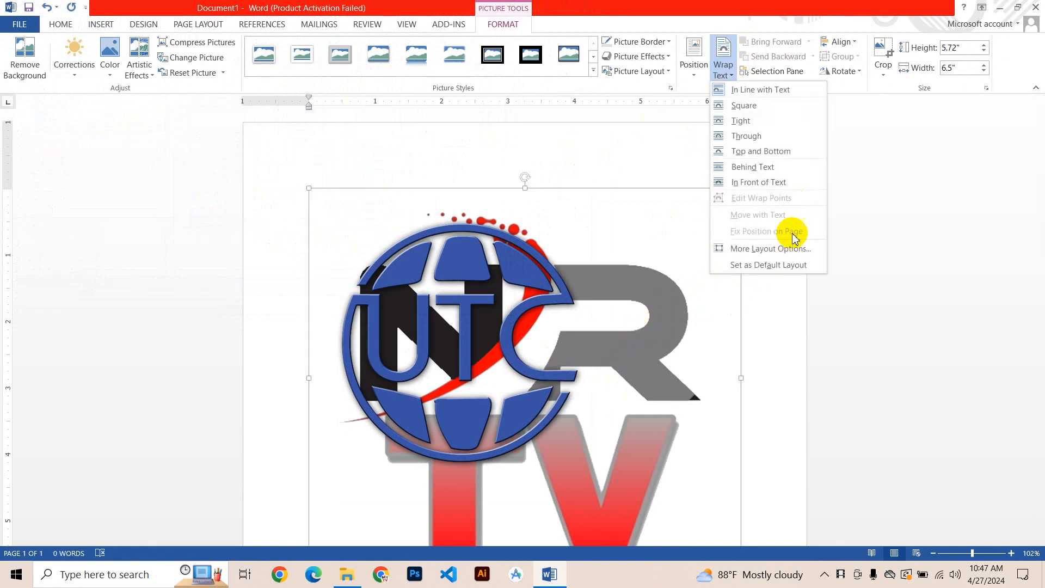
{"action": "left_click", "coordinate": [762, 179]}
- Shrink the NR TV picture to about 4.4 inches high and 5 inches wide, and position it partly overlapping the UTC logo
{"action": "left_click_drag", "start_coordinate": [611, 443], "coordinate": [630, 351]}
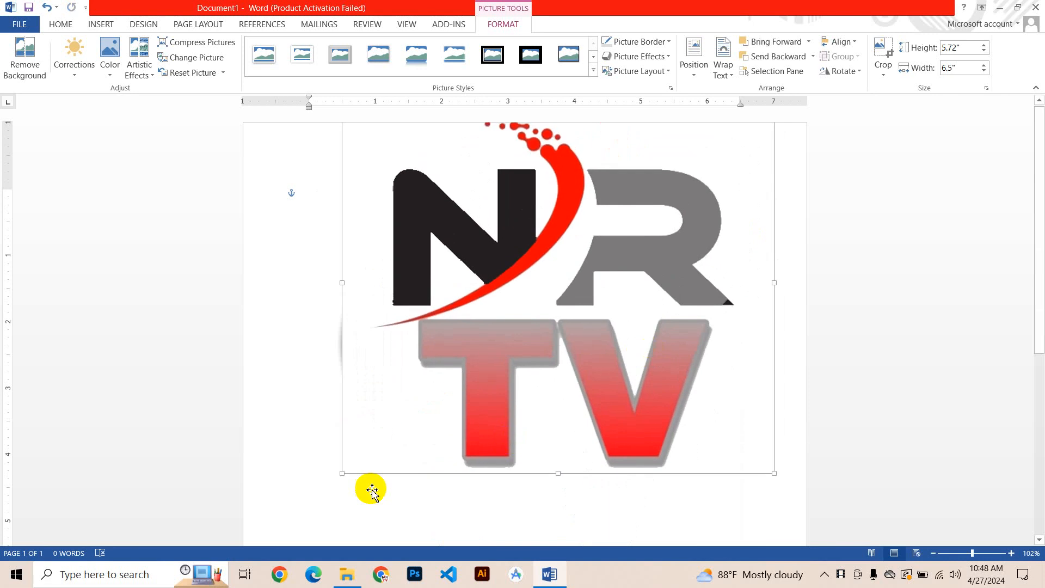
{"action": "left_click_drag", "start_coordinate": [340, 475], "coordinate": [439, 417]}
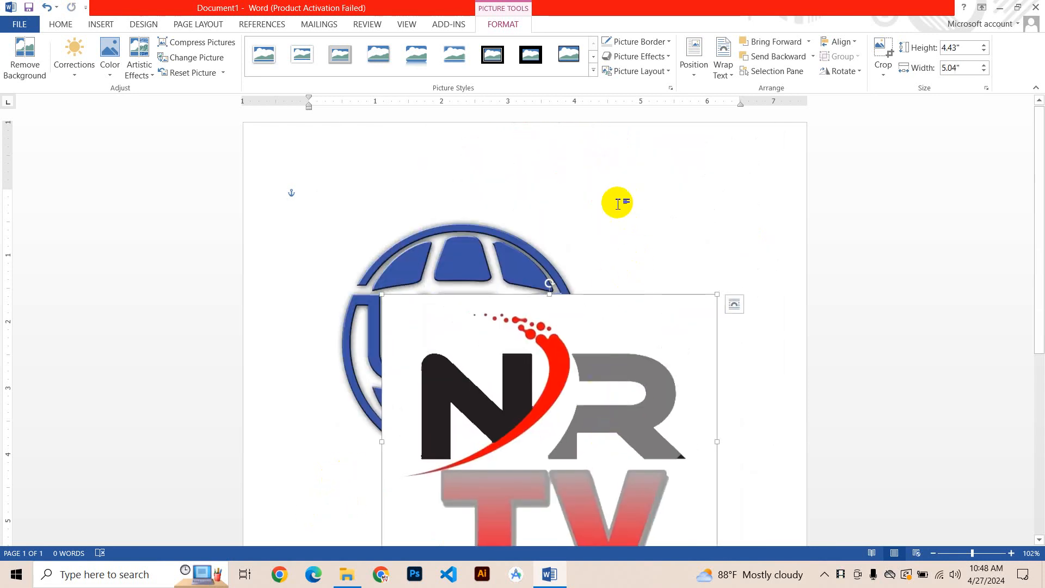
{"action": "left_click_drag", "start_coordinate": [597, 305], "coordinate": [658, 279]}
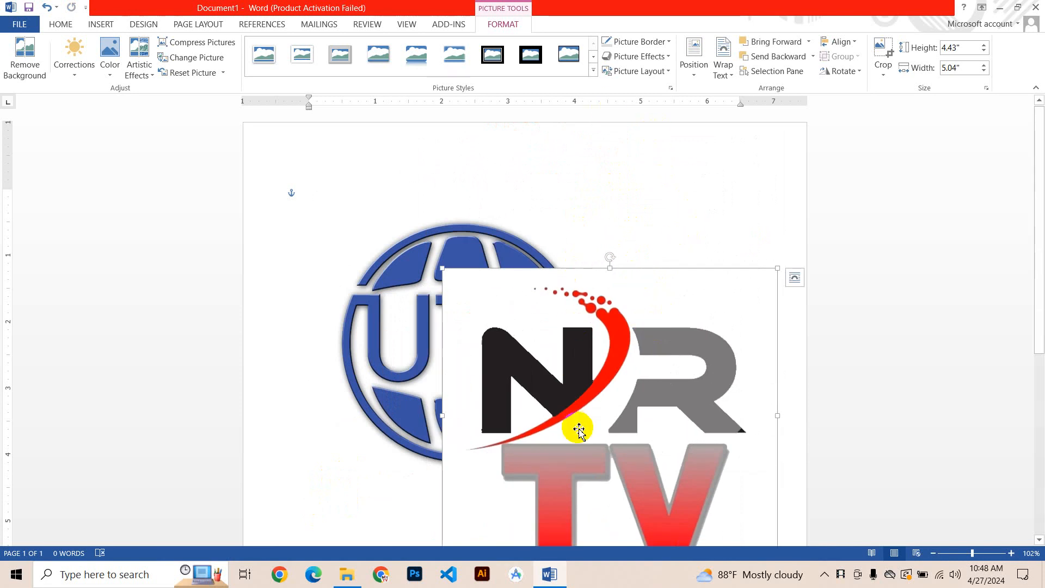
{"action": "left_click_drag", "start_coordinate": [578, 427], "coordinate": [667, 331]}
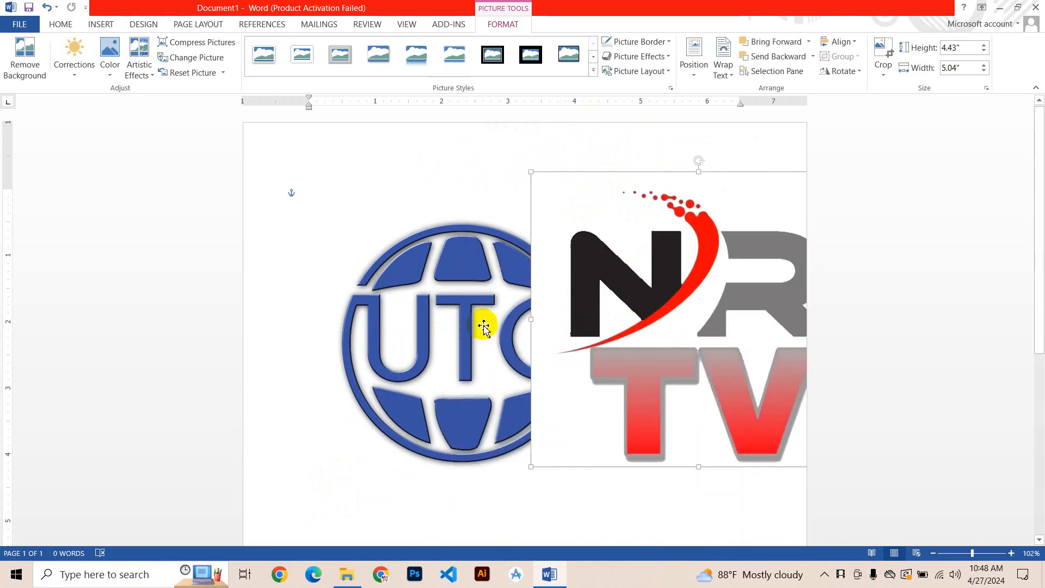
{"action": "left_click_drag", "start_coordinate": [755, 352], "coordinate": [666, 373]}
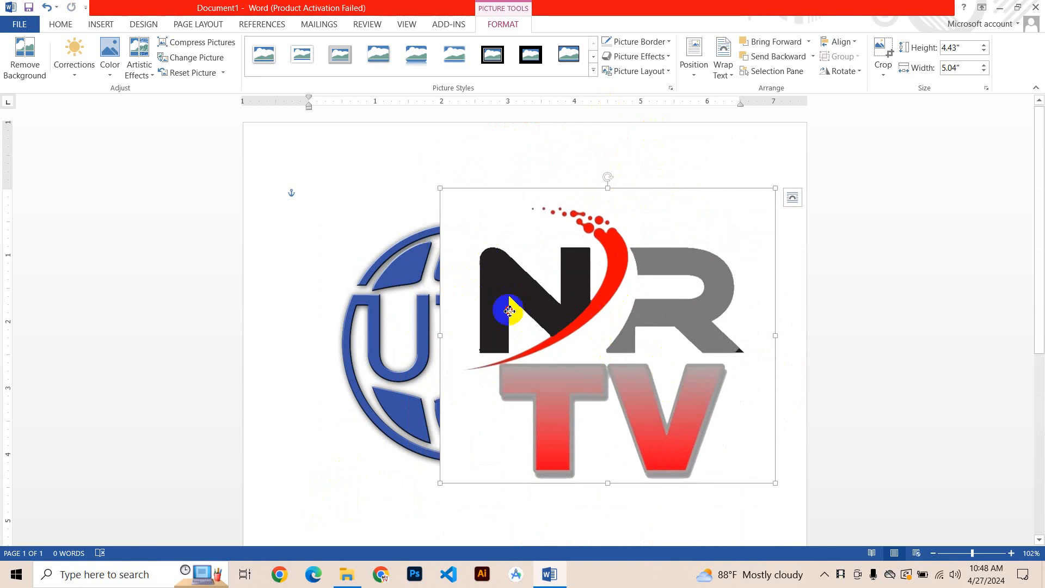
{"action": "left_click_drag", "start_coordinate": [509, 310], "coordinate": [576, 324]}
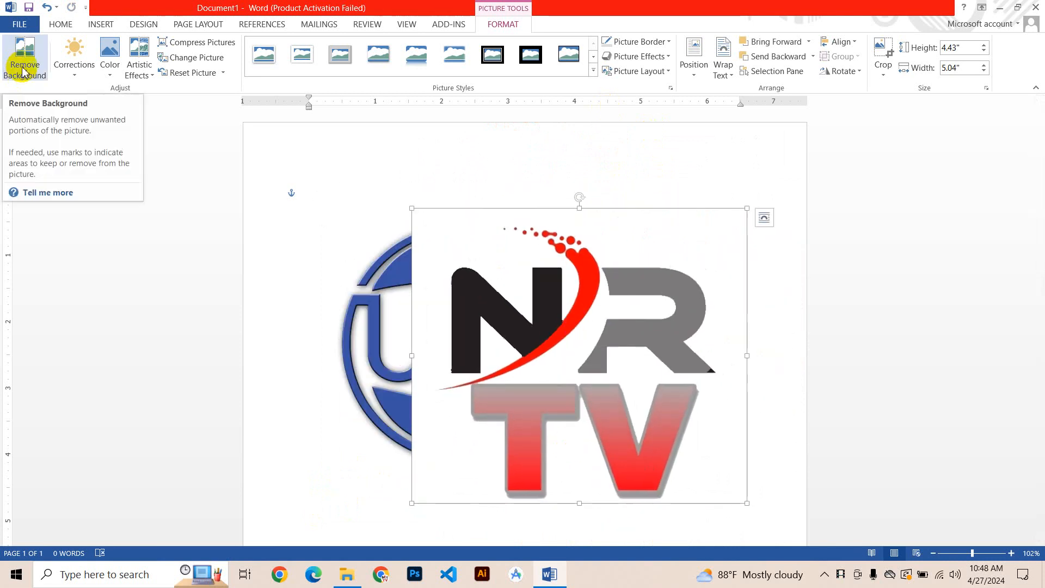
- Start Remove Background on the NR TV picture and extend the selection frame on all four sides around the whole lettering
{"action": "left_click", "coordinate": [23, 71]}
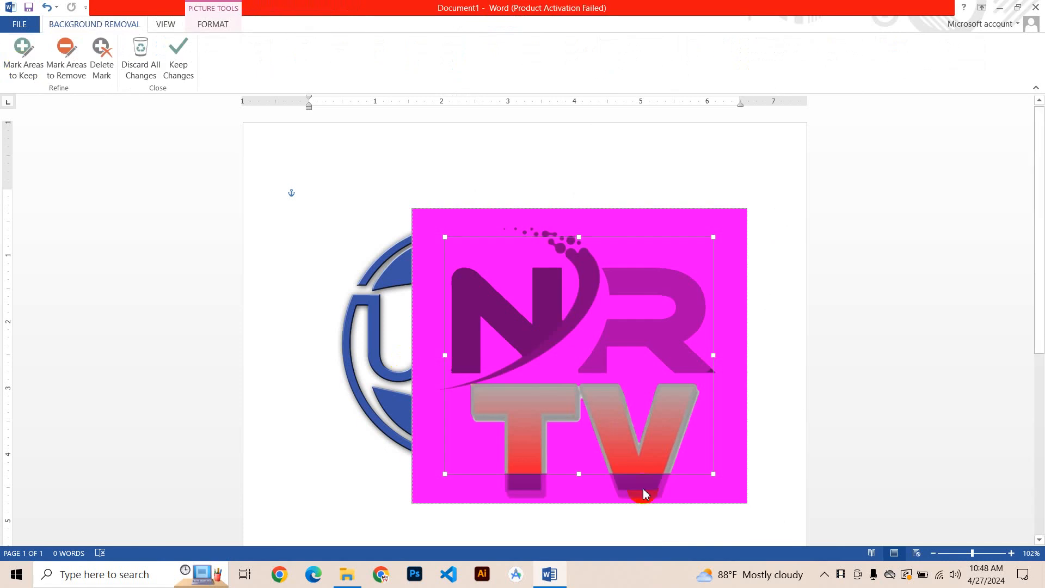
{"action": "left_click_drag", "start_coordinate": [579, 473], "coordinate": [579, 503]}
{"action": "left_click_drag", "start_coordinate": [579, 236], "coordinate": [578, 214]}
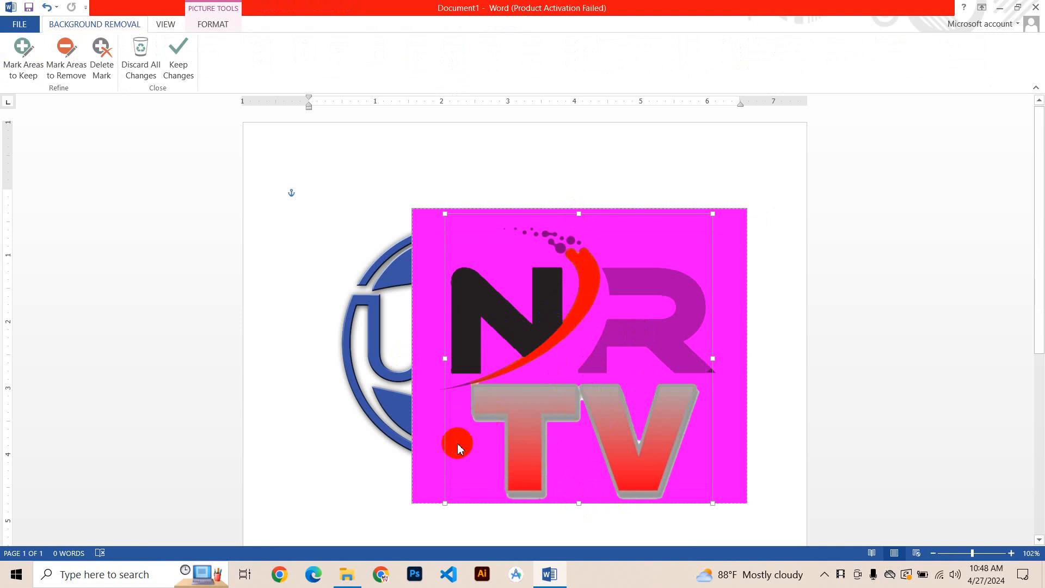
{"action": "left_click_drag", "start_coordinate": [445, 359], "coordinate": [437, 359]}
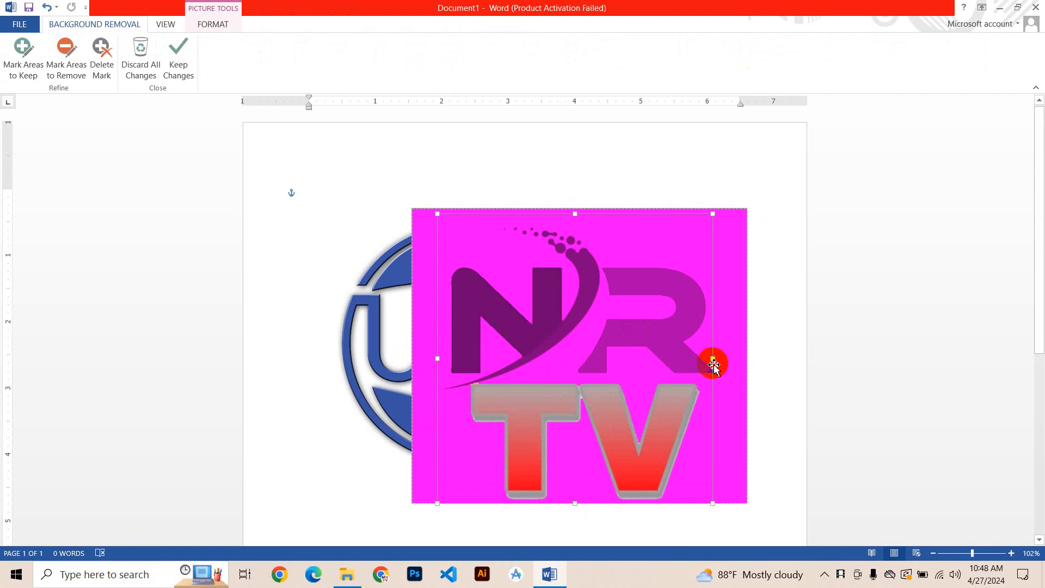
{"action": "left_click_drag", "start_coordinate": [713, 359], "coordinate": [720, 359]}
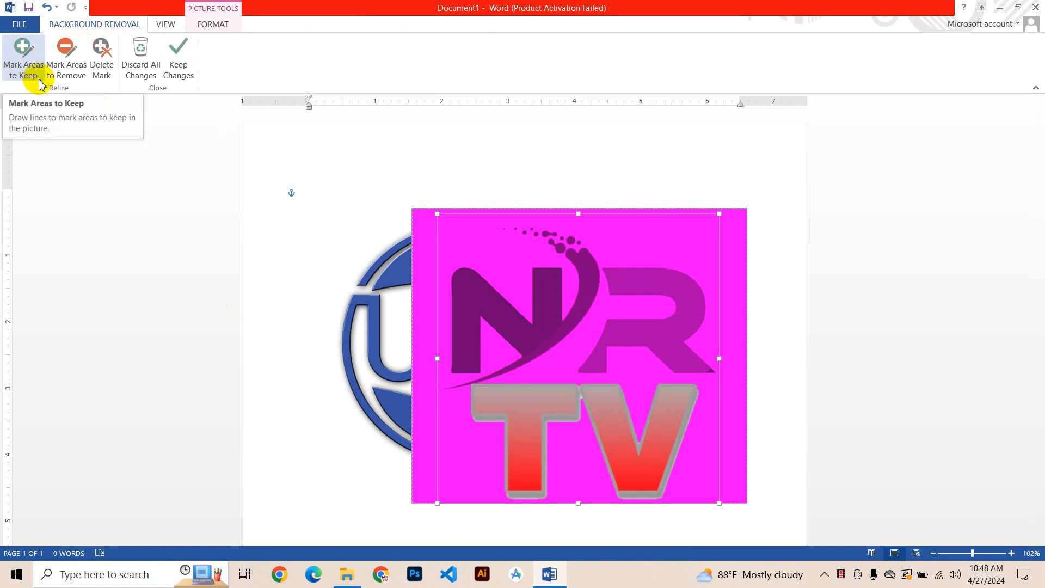
- Mark the N, the red swoosh with its larger dots, and the R as areas to keep, and apply the background removal
{"action": "left_click", "coordinate": [21, 55]}
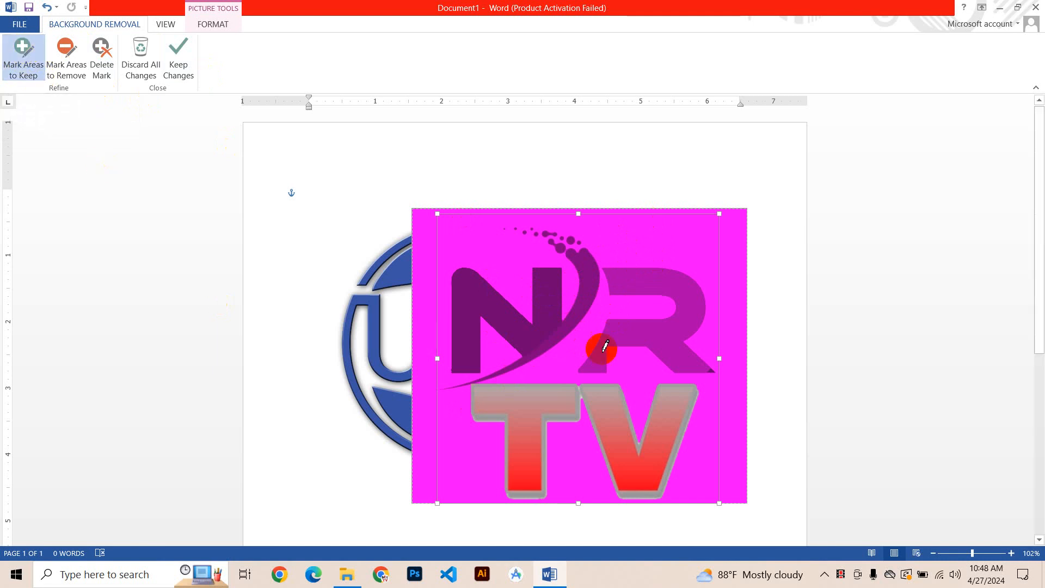
{"action": "left_click", "coordinate": [545, 299]}
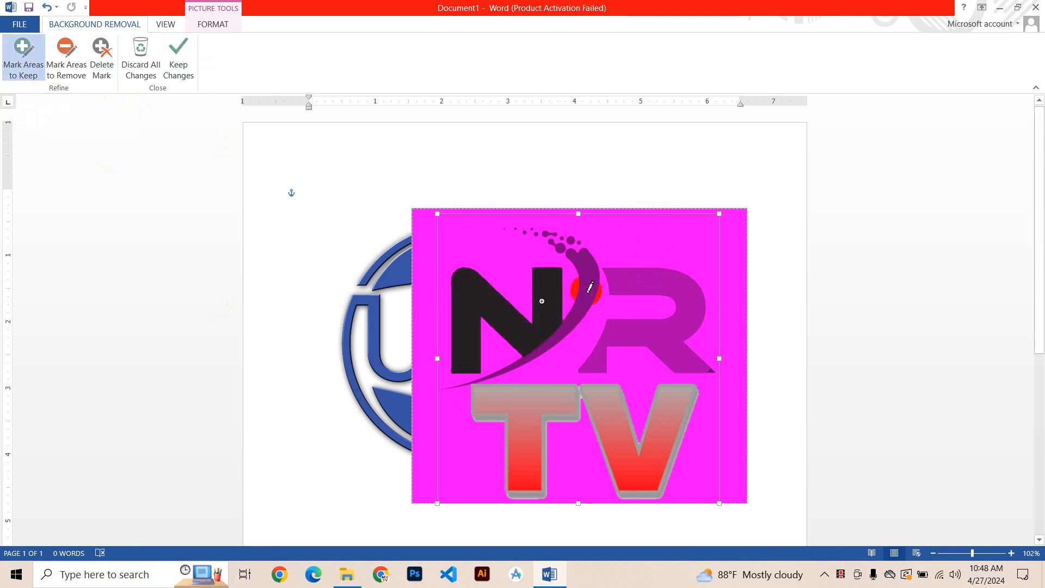
{"action": "left_click", "coordinate": [586, 290]}
{"action": "left_click", "coordinate": [669, 287]}
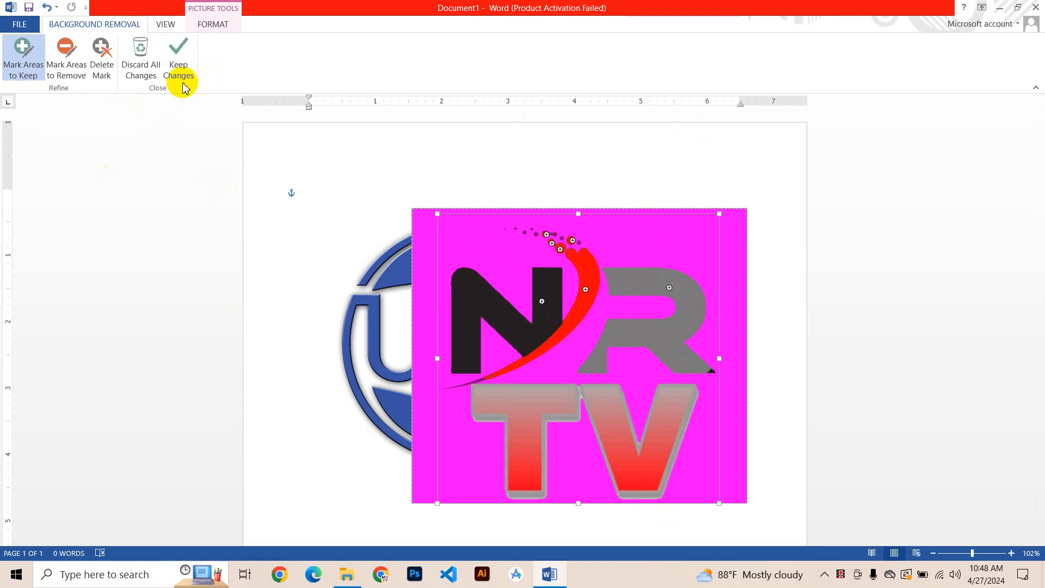
{"action": "left_click", "coordinate": [178, 63]}
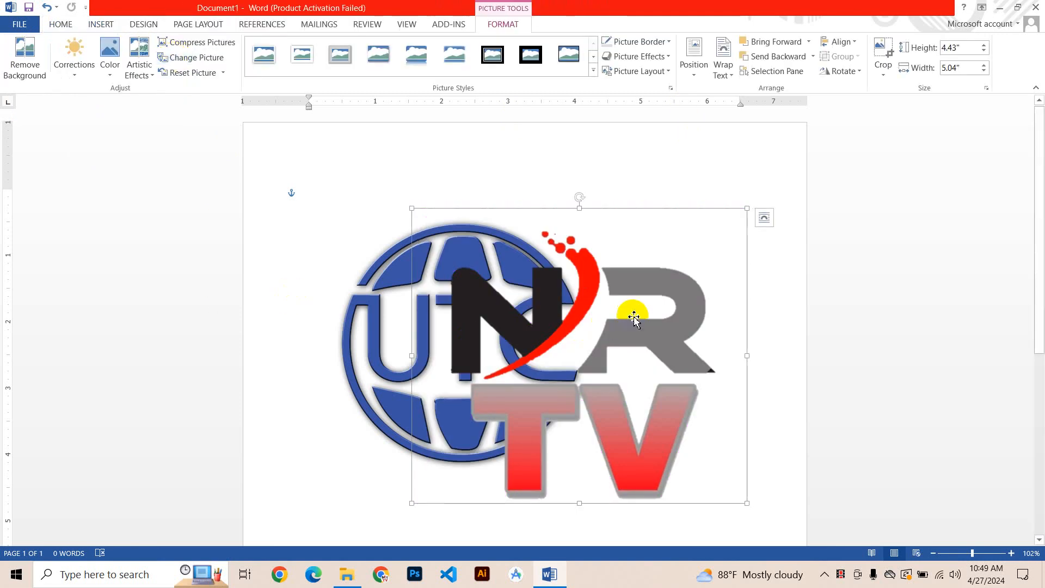
- Move the NR TV picture over the UTC logo, and delete the NR TV picture
{"action": "left_click_drag", "start_coordinate": [640, 295], "coordinate": [542, 291]}
{"action": "key", "text": "Delete"}
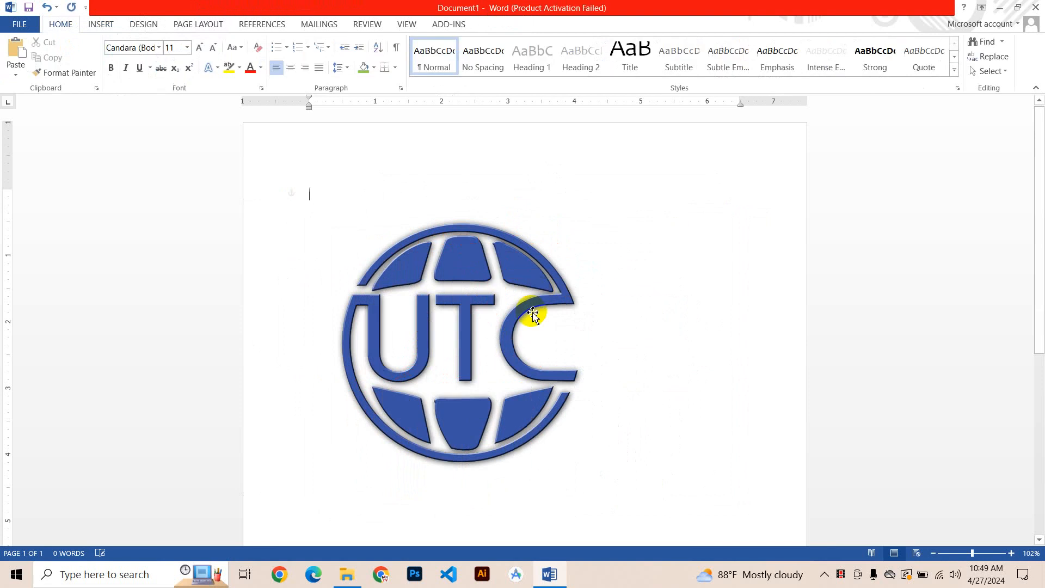
- Apply a brighter light-blue correction preset to the UTC logo, and replace it with the Brightness -20%, Contrast -40% preset
{"action": "left_click", "coordinate": [477, 264]}
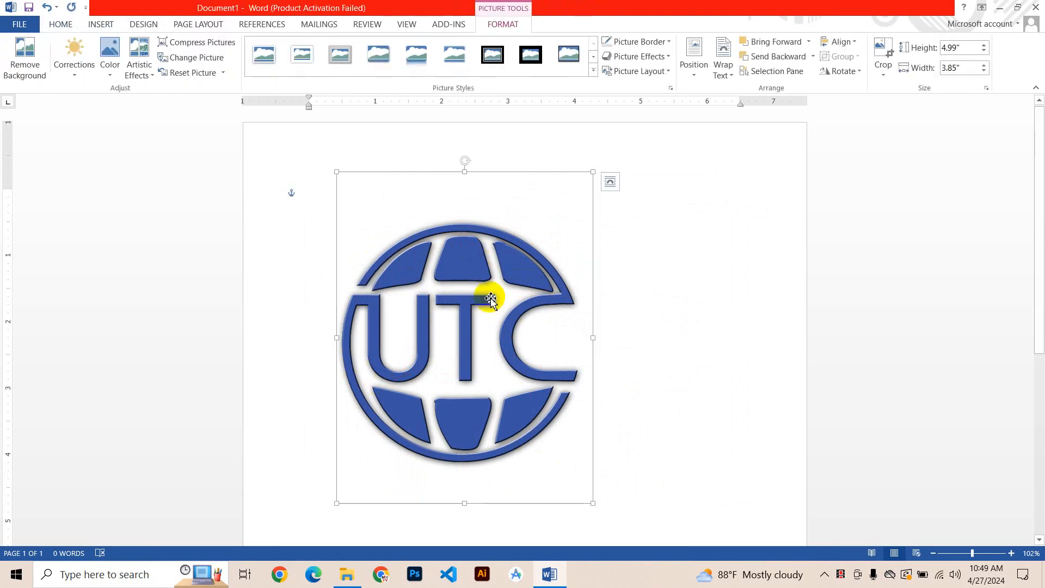
{"action": "left_click", "coordinate": [67, 66]}
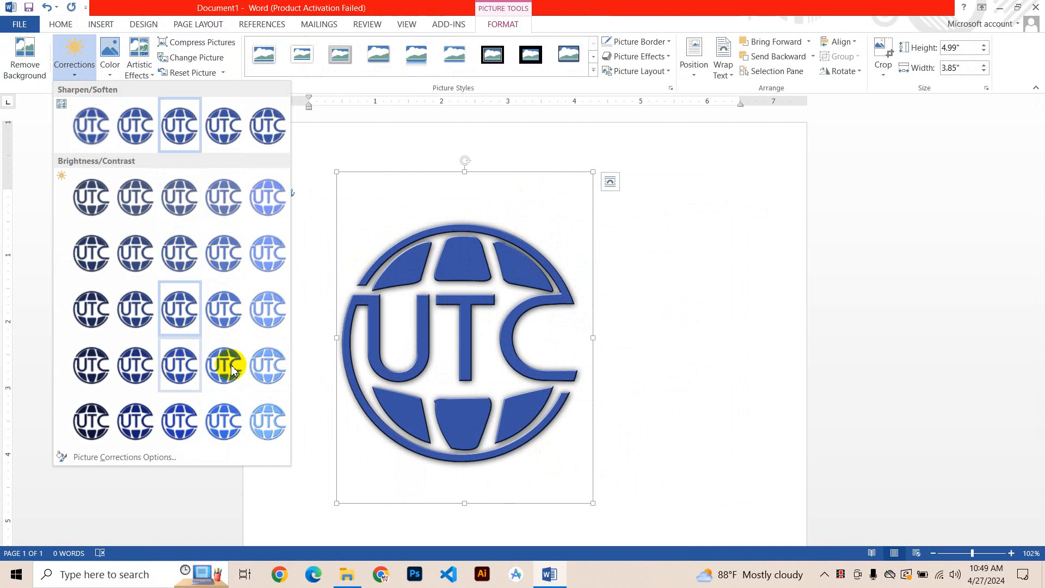
{"action": "left_click", "coordinate": [265, 363]}
{"action": "left_click", "coordinate": [88, 77]}
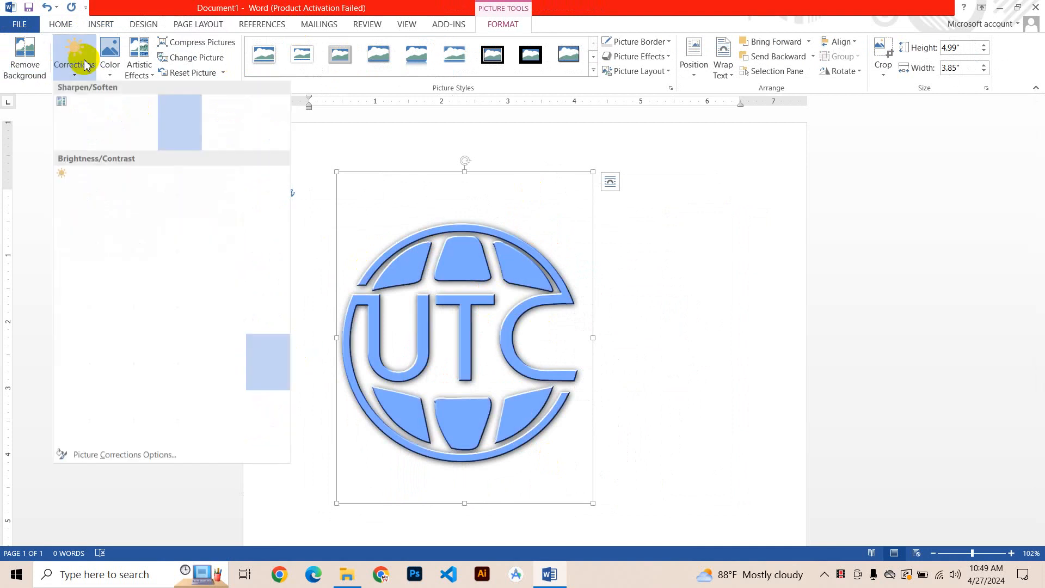
{"action": "left_click", "coordinate": [137, 195]}
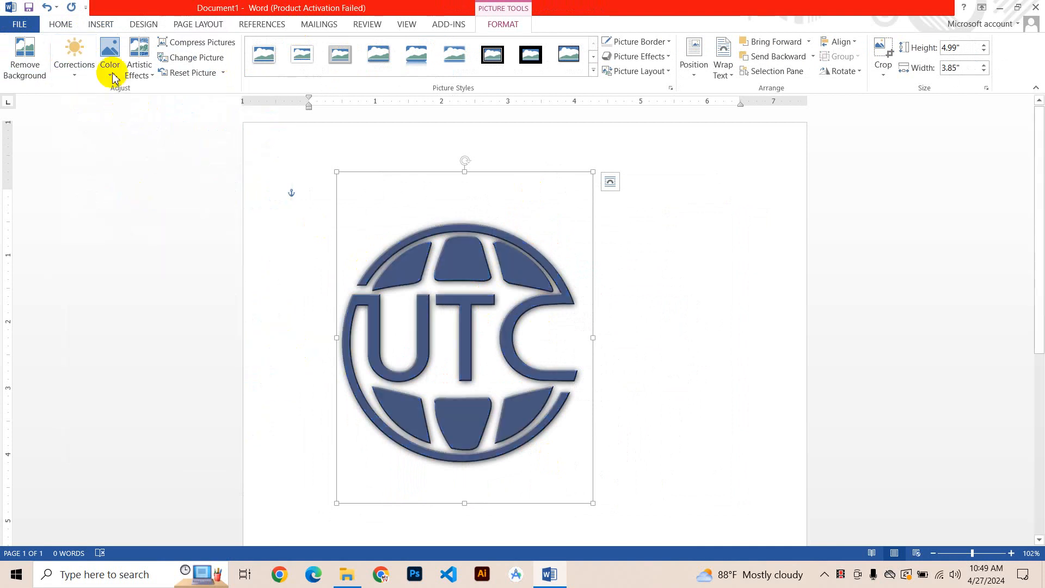
- Raise the UTC logo's brightness to 78% in the detailed picture correction options, and deselect the logo
{"action": "left_click", "coordinate": [67, 48]}
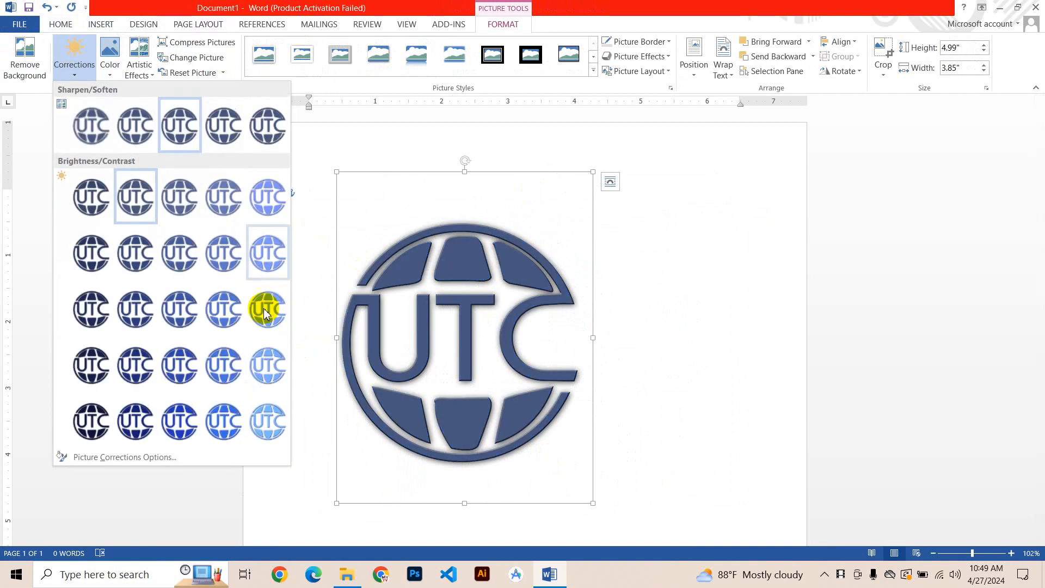
{"action": "left_click", "coordinate": [136, 457]}
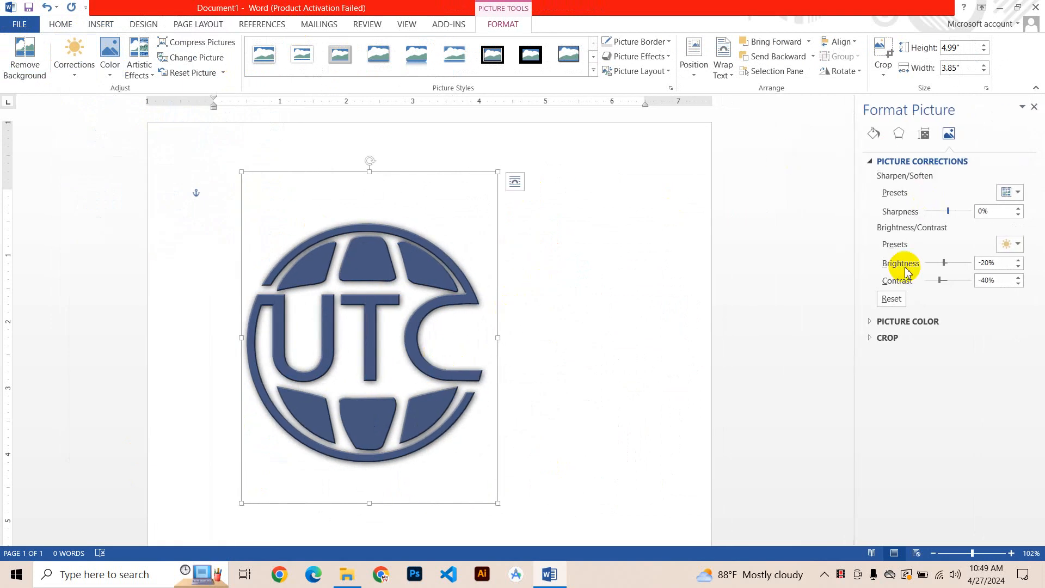
{"action": "left_click_drag", "start_coordinate": [964, 263], "coordinate": [967, 267]}
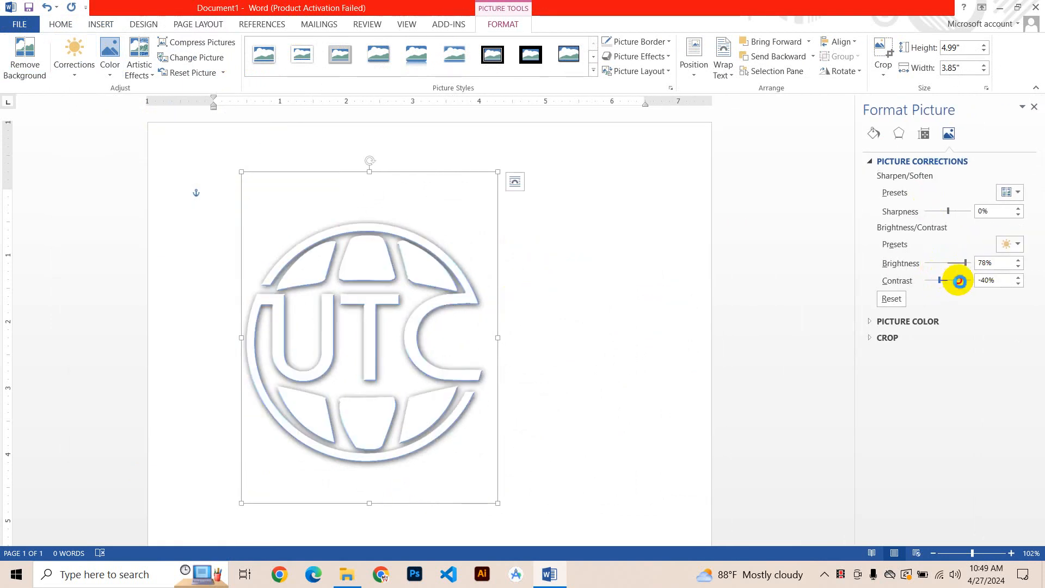
{"action": "left_click", "coordinate": [1034, 106]}
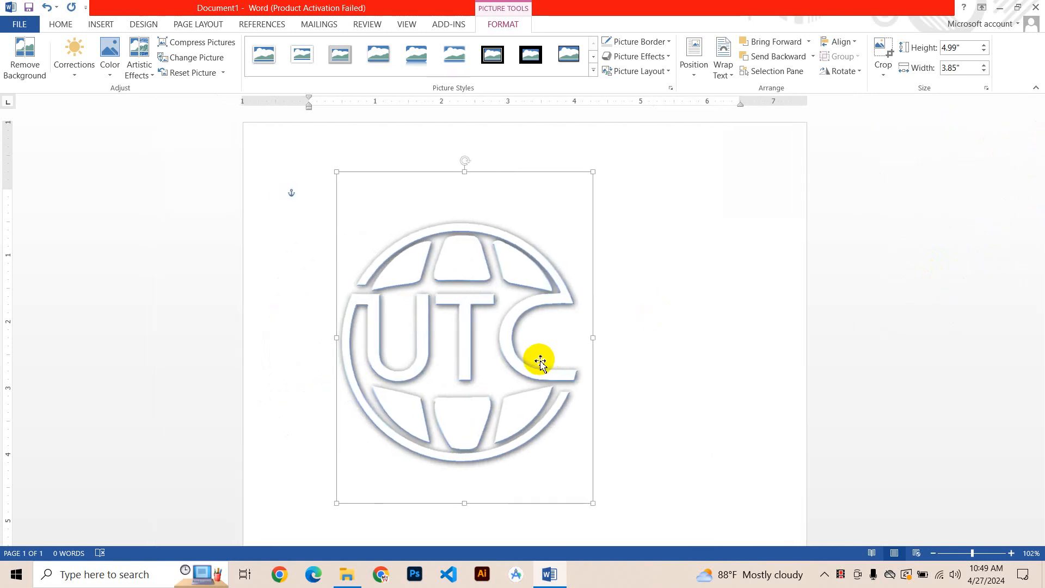
{"action": "left_click", "coordinate": [674, 302]}
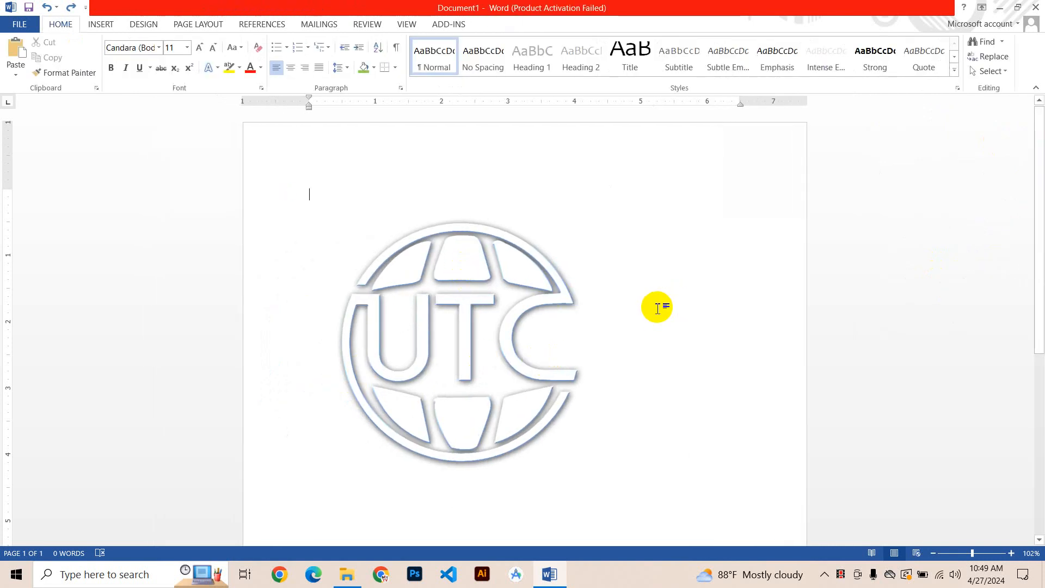
- Undo the brightness and contrast corrections on the UTC logo
{"action": "key", "text": "ctrl+z"}
{"action": "key", "text": "ctrl+z"}
{"action": "key", "text": "ctrl+y"}
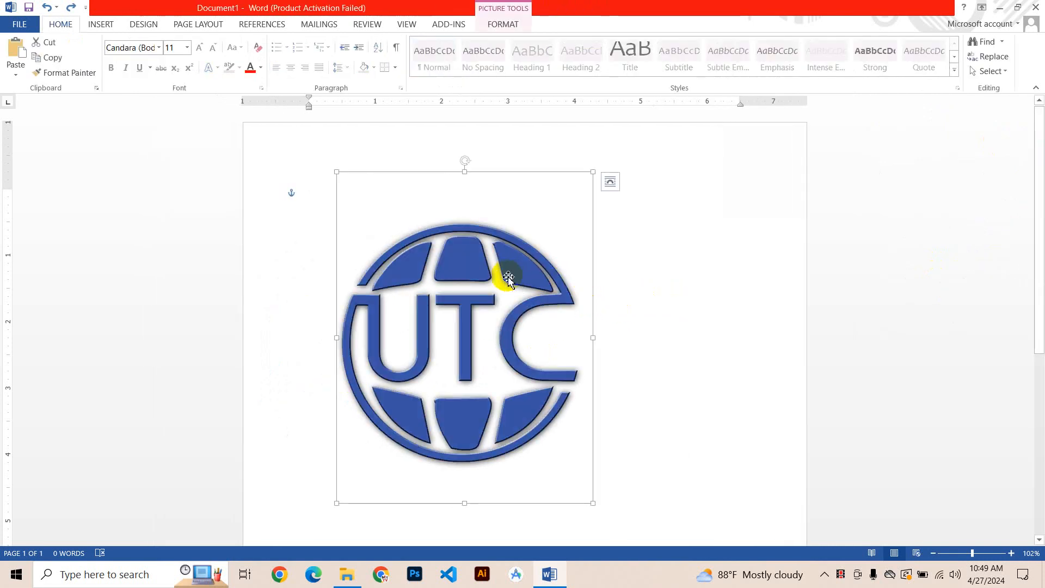
- Recolor the UTC logo with a standard red from the additional color variations
{"action": "left_click", "coordinate": [410, 259]}
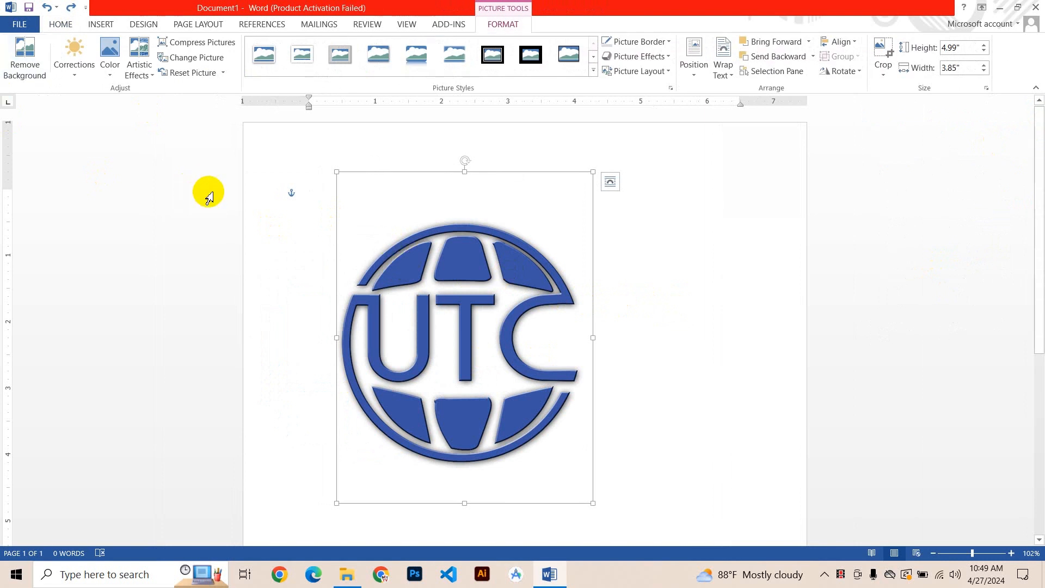
{"action": "left_click", "coordinate": [109, 61]}
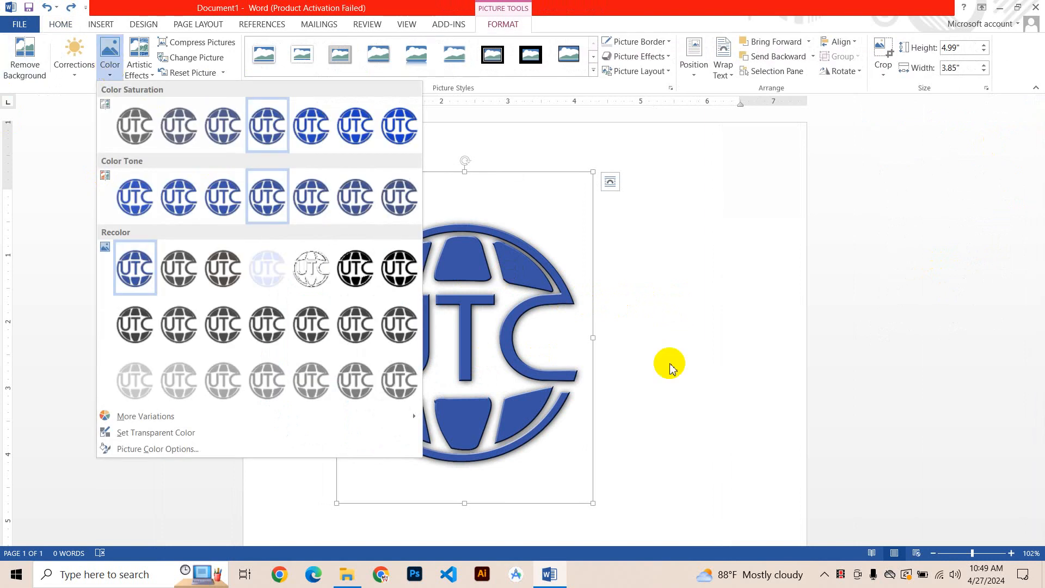
{"action": "left_click", "coordinate": [497, 258]}
{"action": "left_click", "coordinate": [111, 52]}
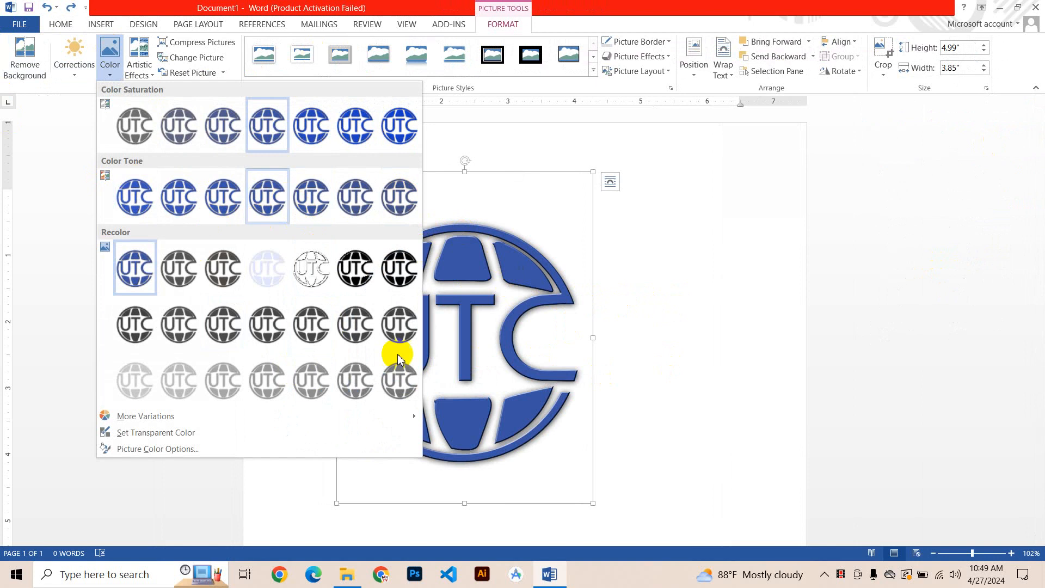
{"action": "mouse_move", "coordinate": [179, 420]}
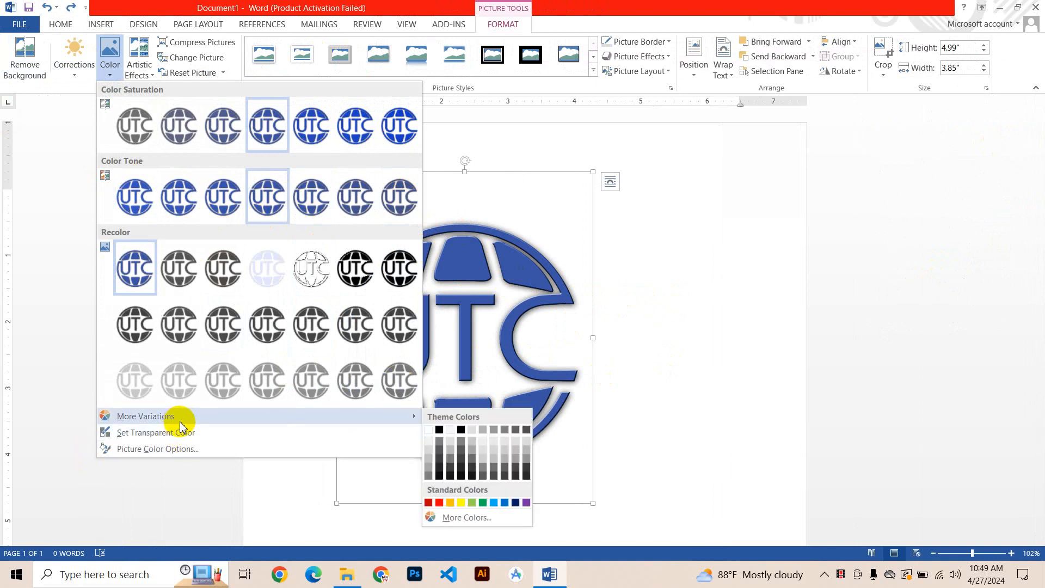
{"action": "left_click", "coordinate": [440, 502]}
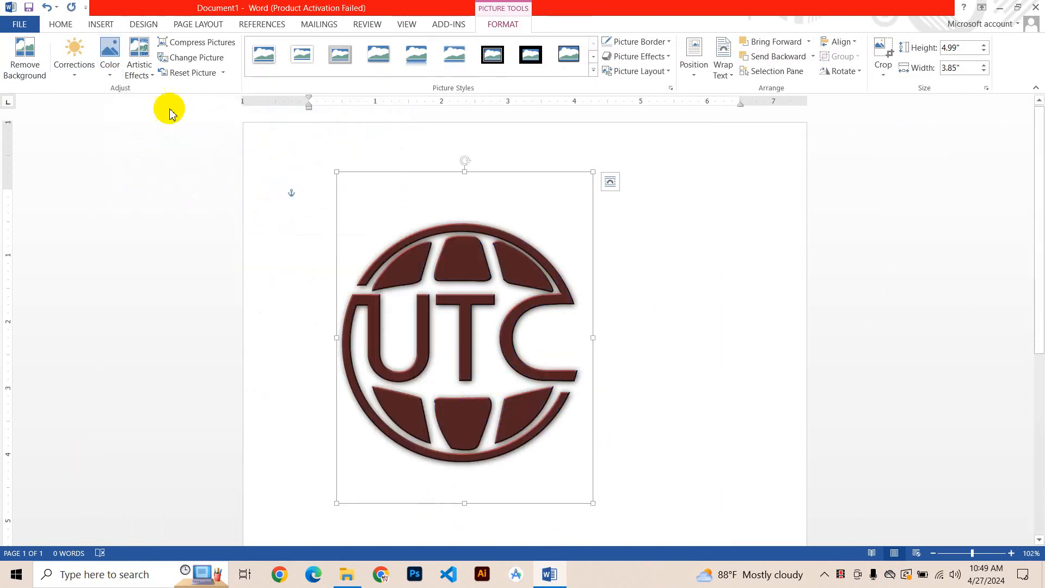
{"action": "left_click", "coordinate": [109, 58]}
{"action": "mouse_move", "coordinate": [170, 419]}
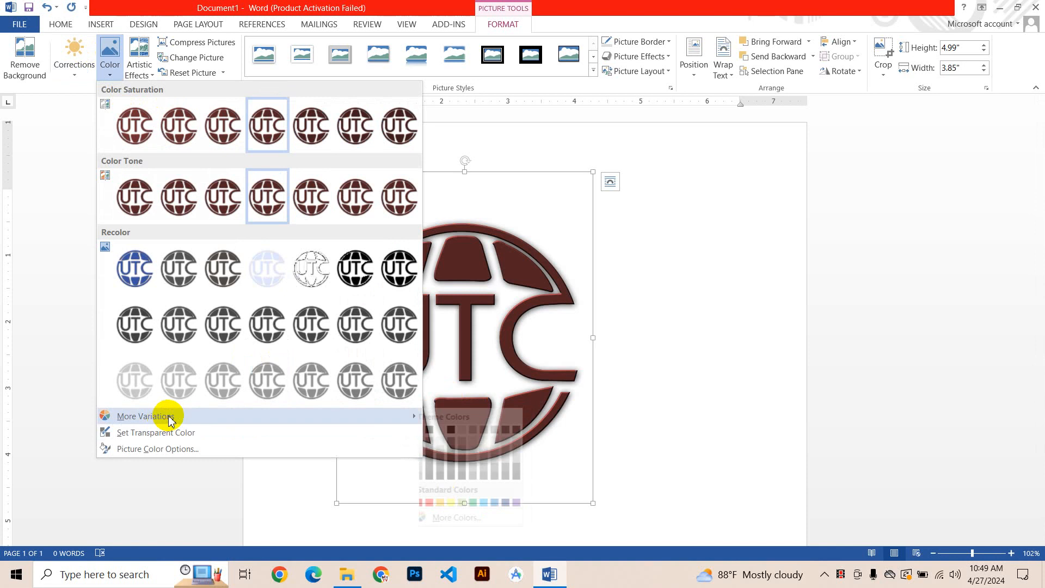
{"action": "left_click", "coordinate": [434, 501]}
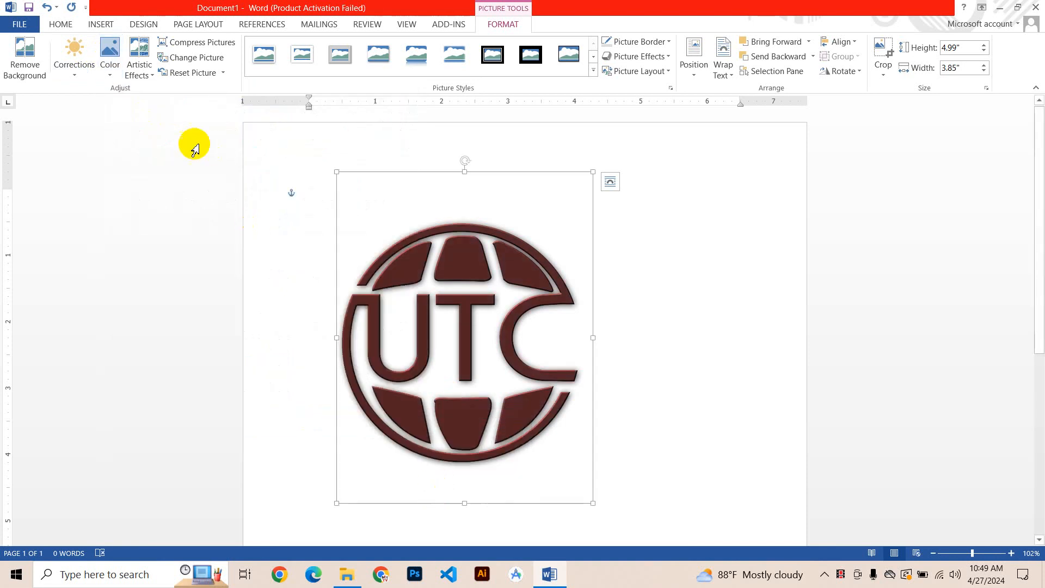
- Move the recolored UTC logo toward the page's right margin, and undo both the move and the recoloring
{"action": "left_click_drag", "start_coordinate": [485, 263], "coordinate": [597, 278]}
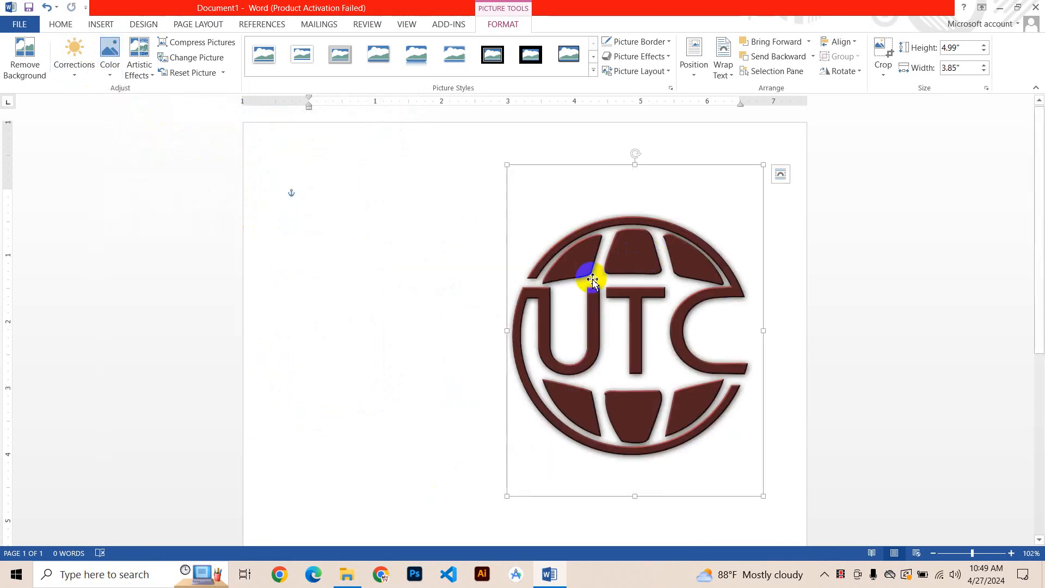
{"action": "key", "text": "ctrl+z"}
{"action": "key", "text": "ctrl+z"}
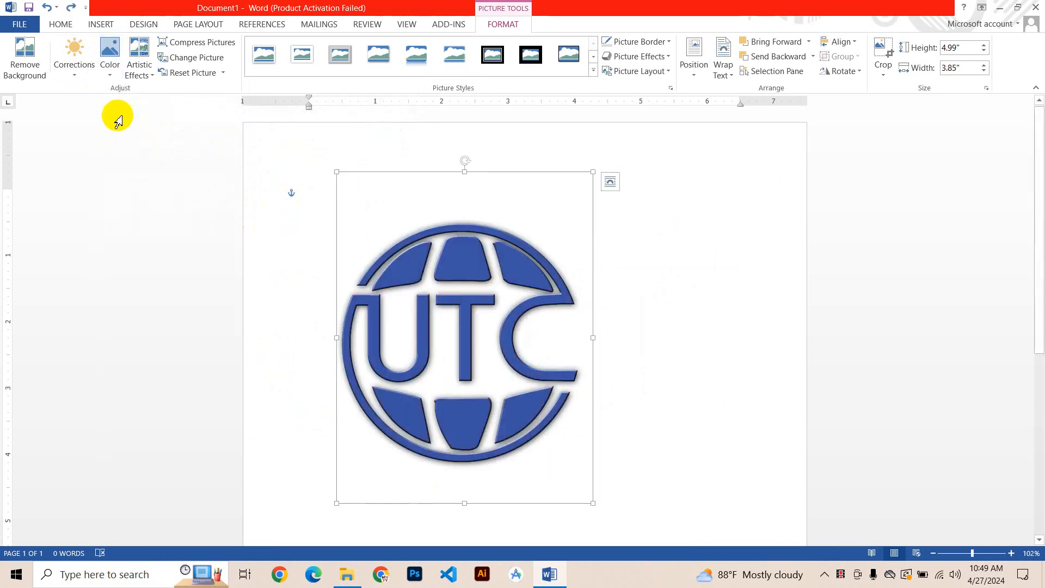
- Try a grey chalk-sketch artistic effect on the UTC logo, look over the other effects, and undo it
{"action": "left_click", "coordinate": [149, 80]}
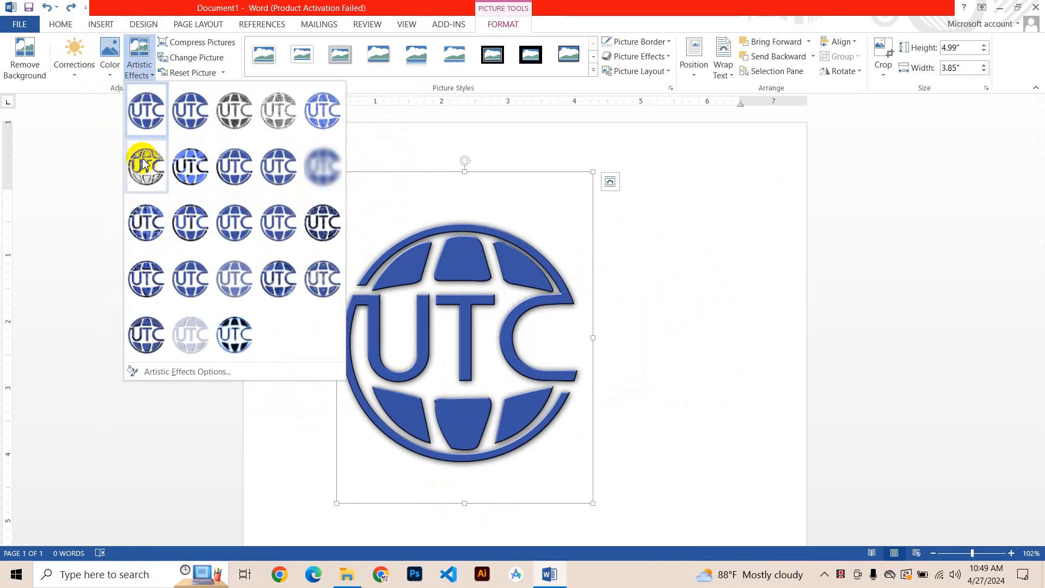
{"action": "left_click", "coordinate": [143, 163]}
{"action": "left_click", "coordinate": [109, 68]}
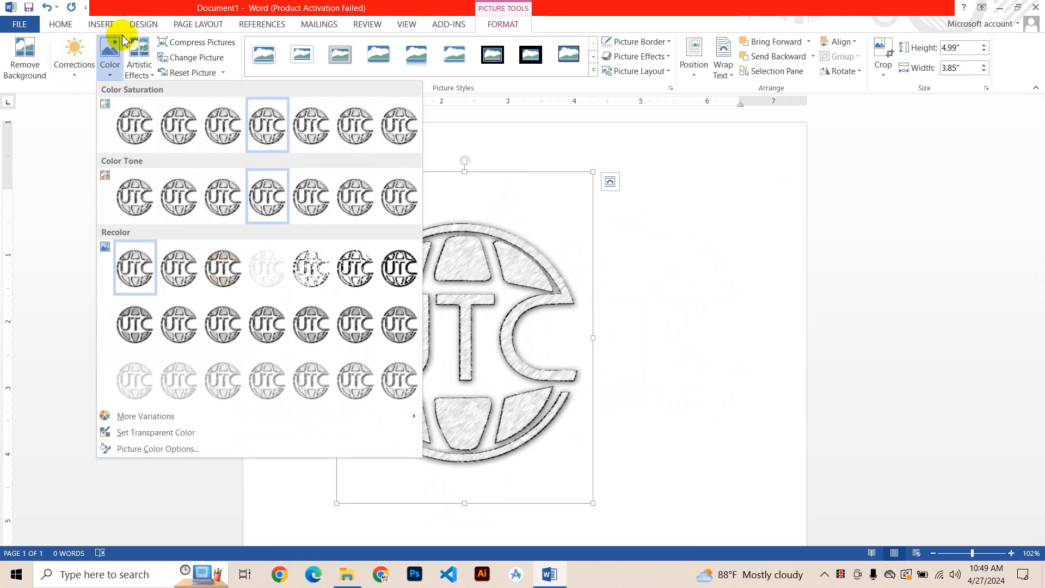
{"action": "left_click", "coordinate": [135, 49]}
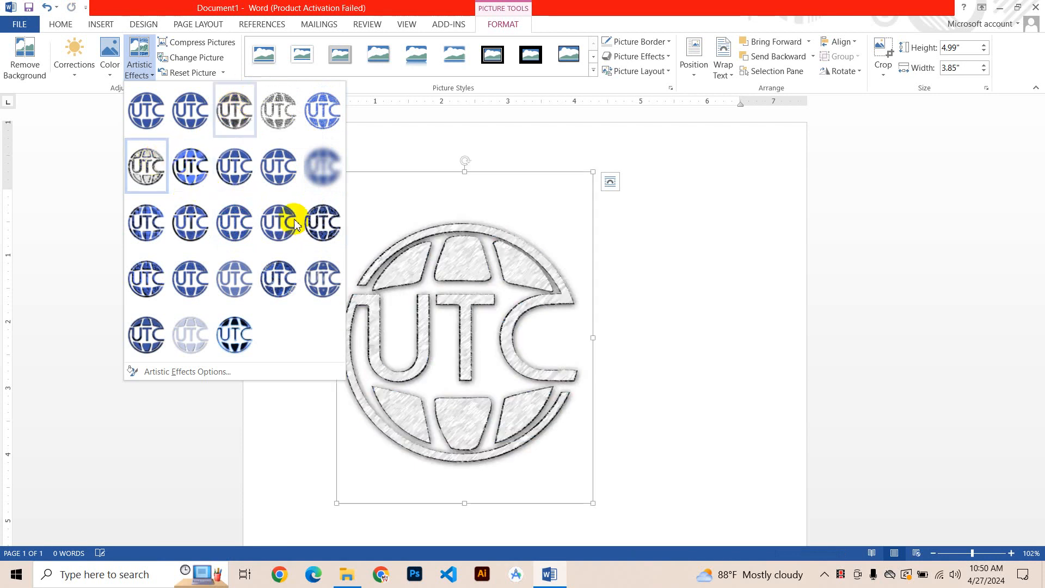
{"action": "left_click", "coordinate": [687, 249]}
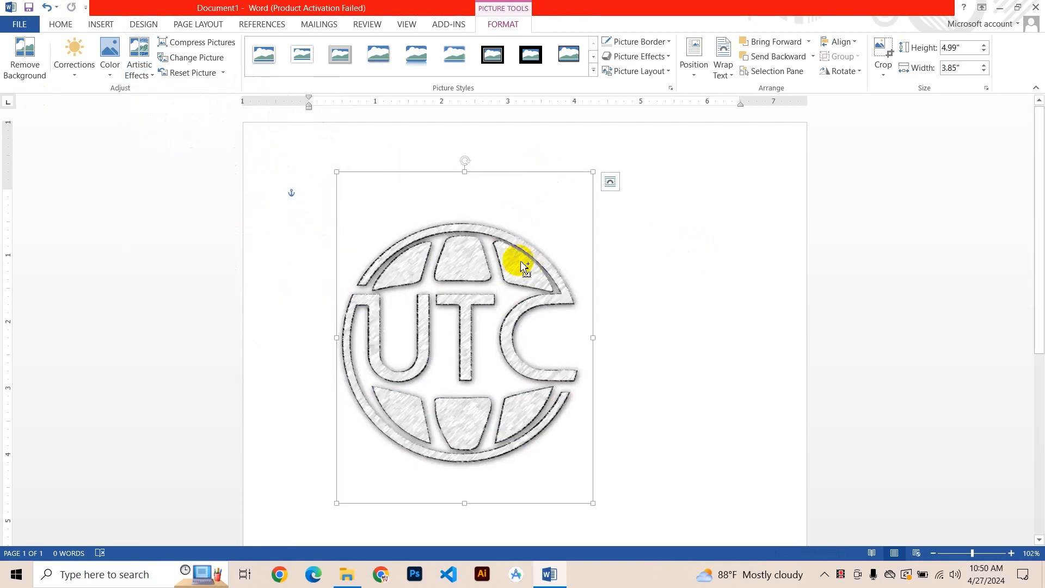
{"action": "key", "text": "ctrl+z"}
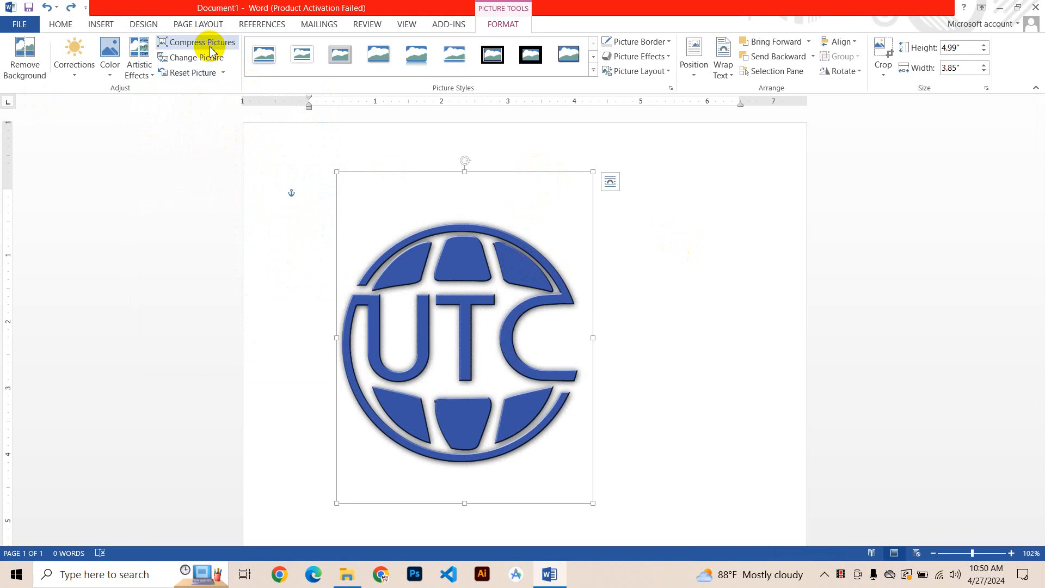
- Compress only the UTC picture at document resolution with its cropped areas deleted, and move it slightly up the page
{"action": "left_click", "coordinate": [210, 51]}
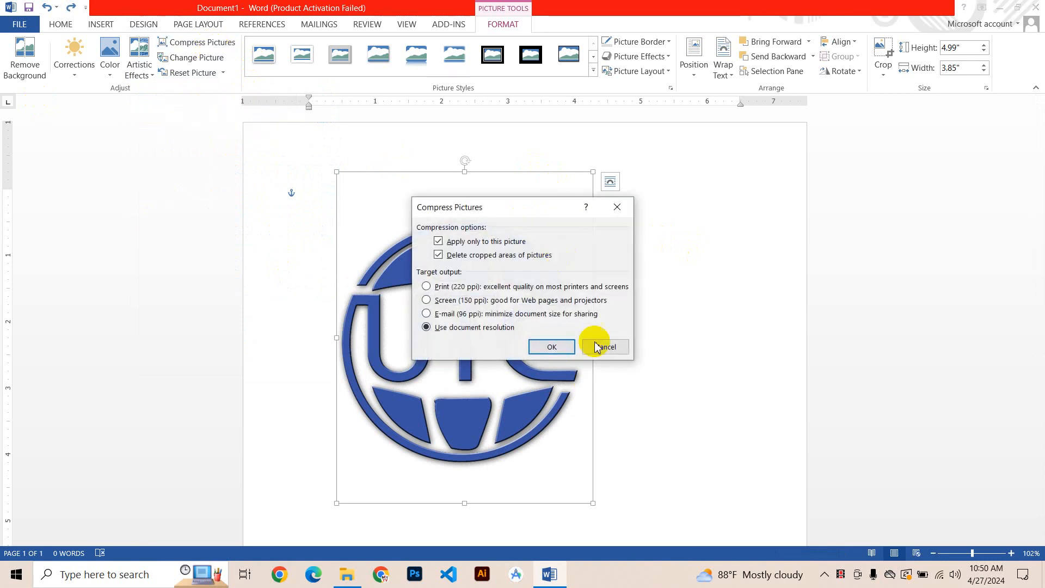
{"action": "left_click", "coordinate": [571, 350]}
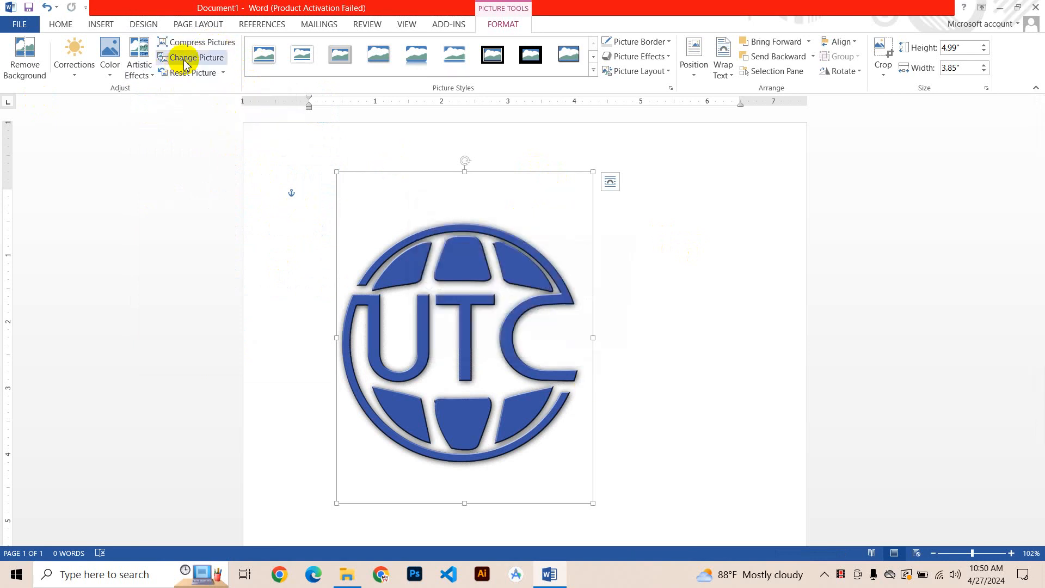
{"action": "left_click_drag", "start_coordinate": [478, 276], "coordinate": [477, 177]}
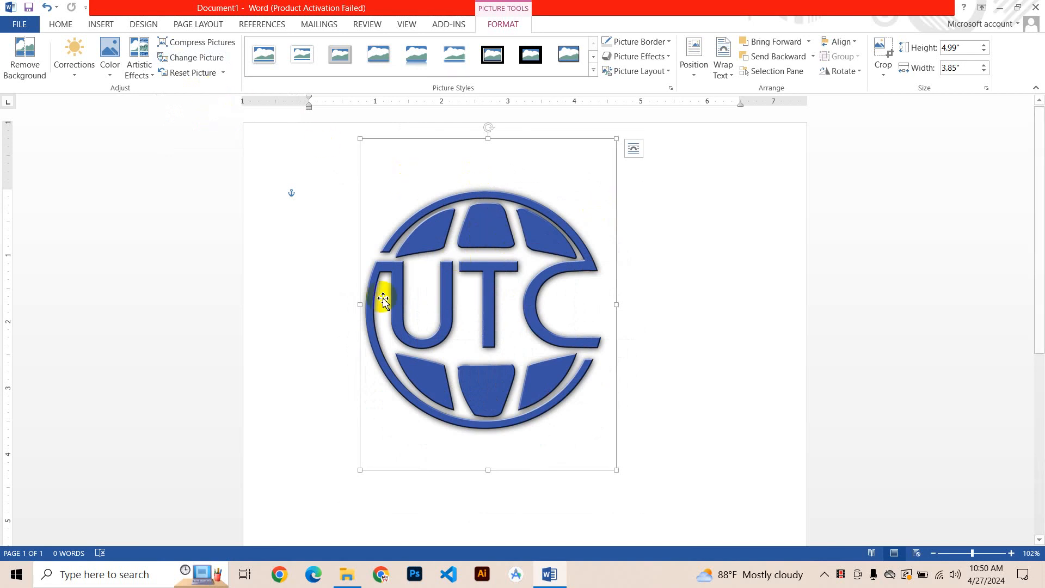
- Replace the UTC logo with PNG33.png from the Desktop by working offline, and undo the replacement
{"action": "left_click", "coordinate": [205, 58]}
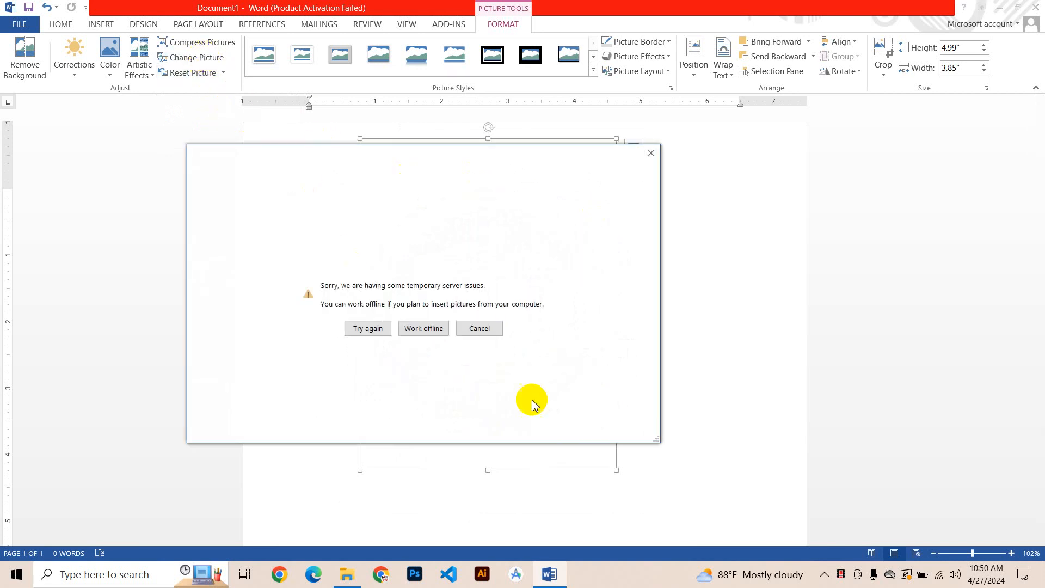
{"action": "left_click", "coordinate": [422, 329]}
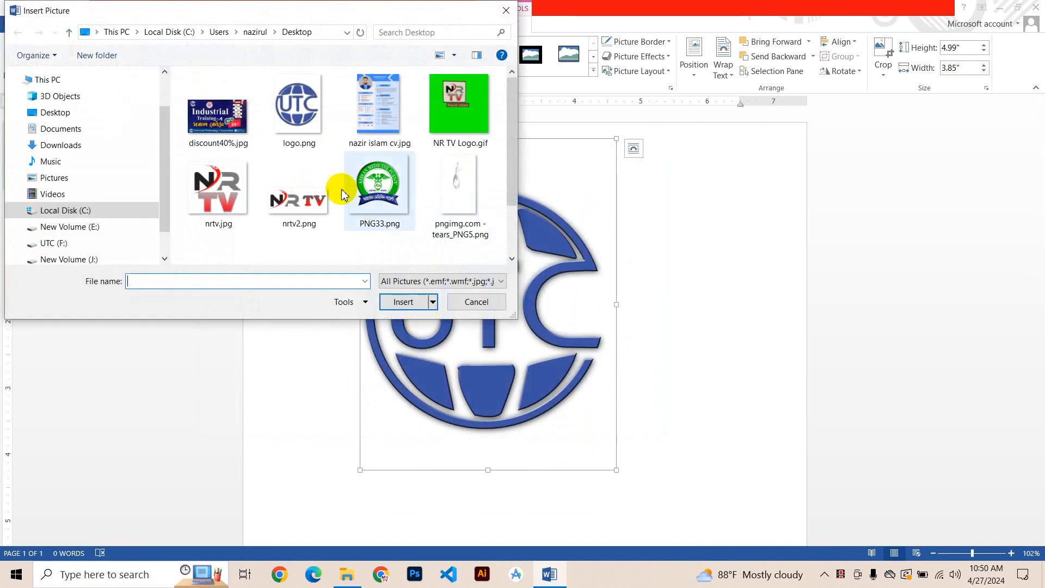
{"action": "left_click", "coordinate": [385, 203]}
{"action": "left_click", "coordinate": [414, 303]}
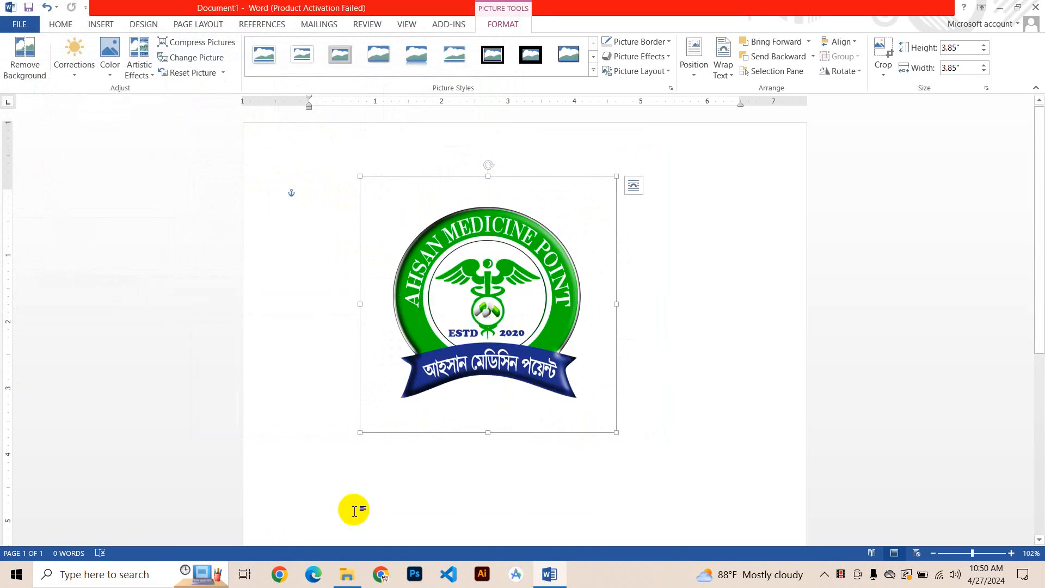
{"action": "key", "text": "ctrl+z"}
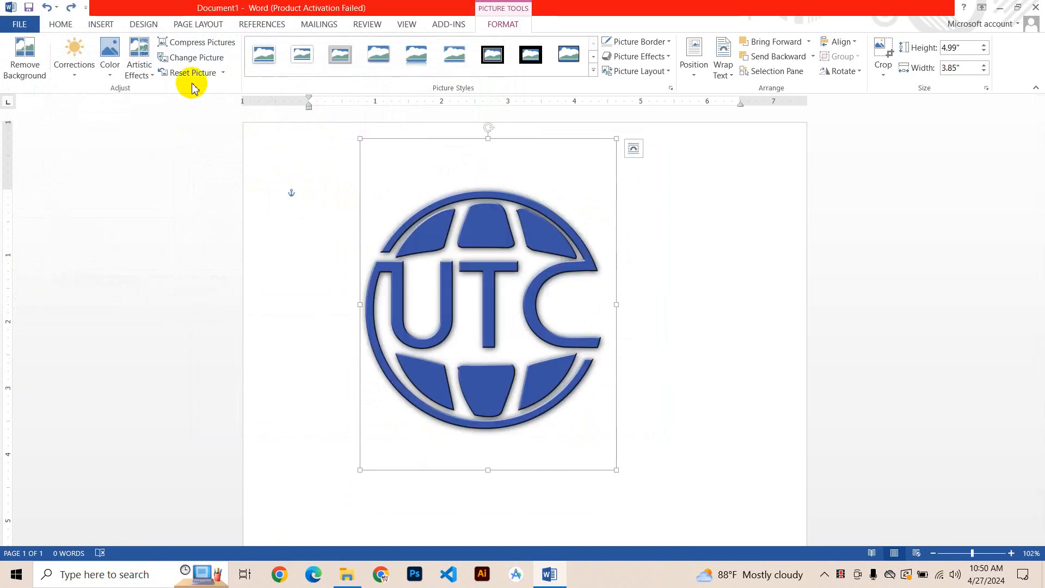
- Move the UTC logo slightly down and to the right, and apply a light-colored raised frame picture style to it
{"action": "left_click_drag", "start_coordinate": [523, 272], "coordinate": [568, 299]}
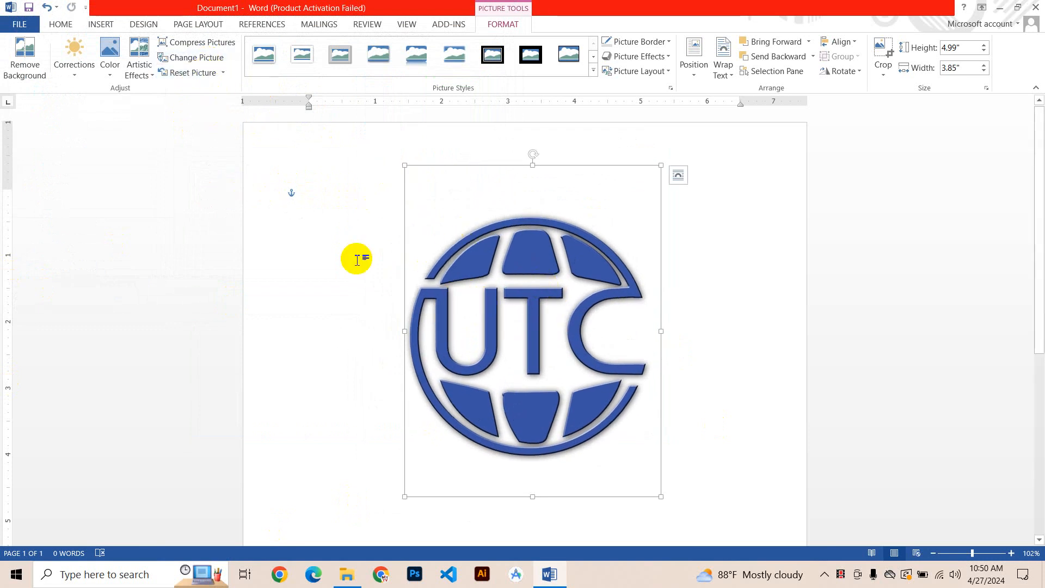
{"action": "key", "text": "ctrl"}
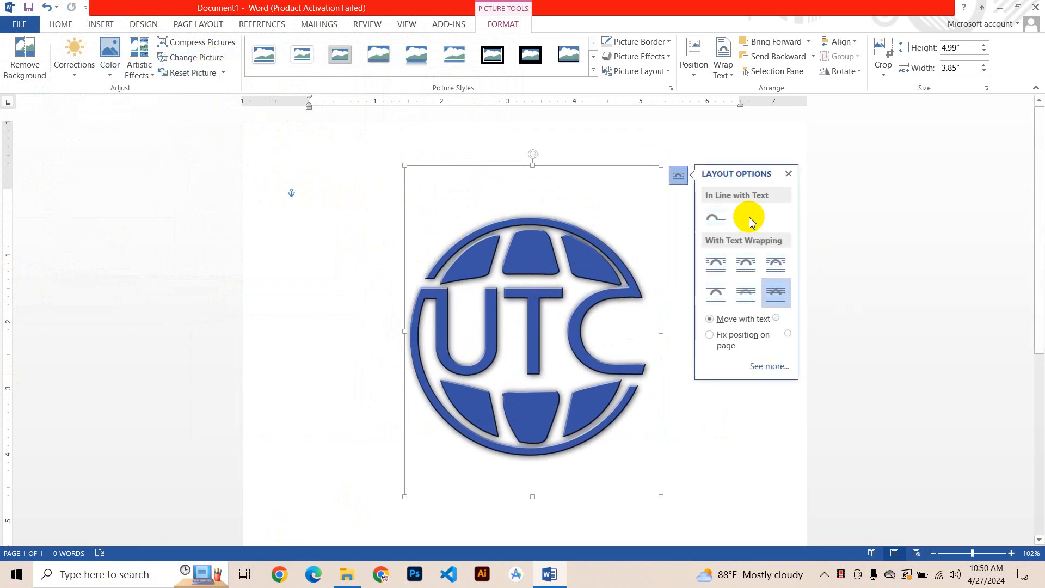
{"action": "left_click", "coordinate": [788, 175]}
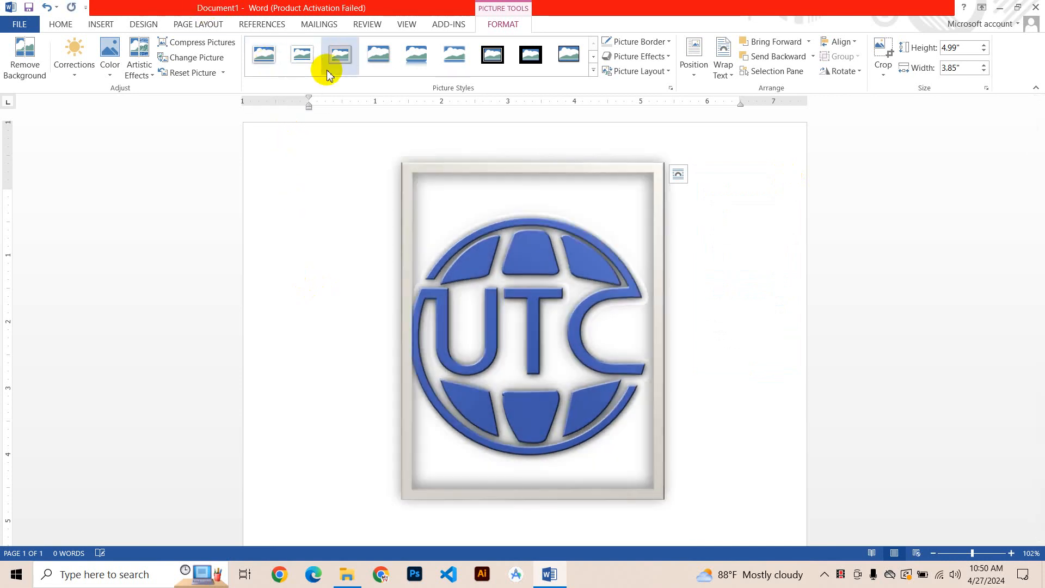
{"action": "left_click", "coordinate": [301, 62]}
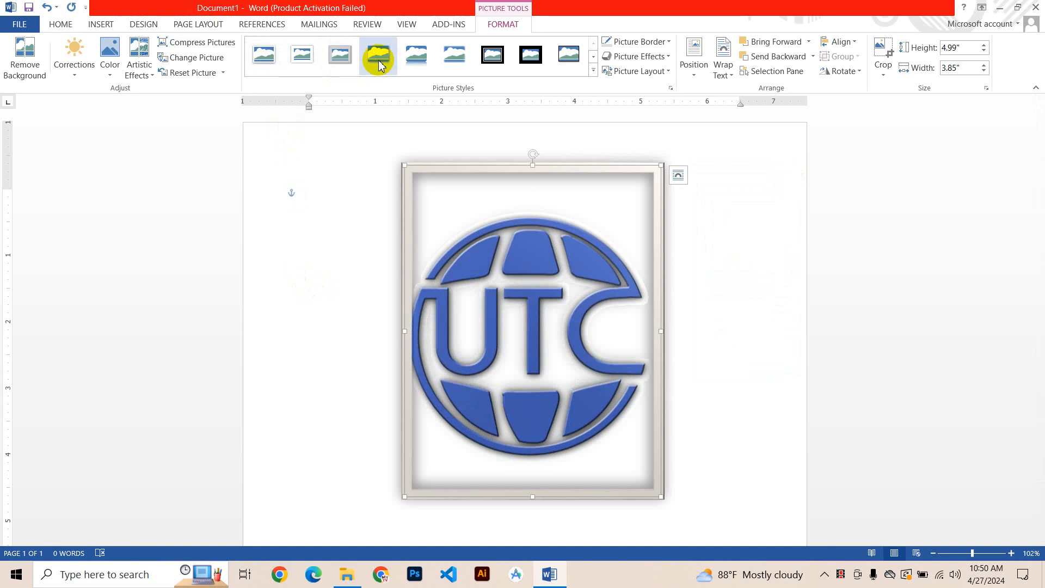
- Try several picture styles on the UTC logo, ending with the thick black double frame
{"action": "left_click", "coordinate": [428, 68]}
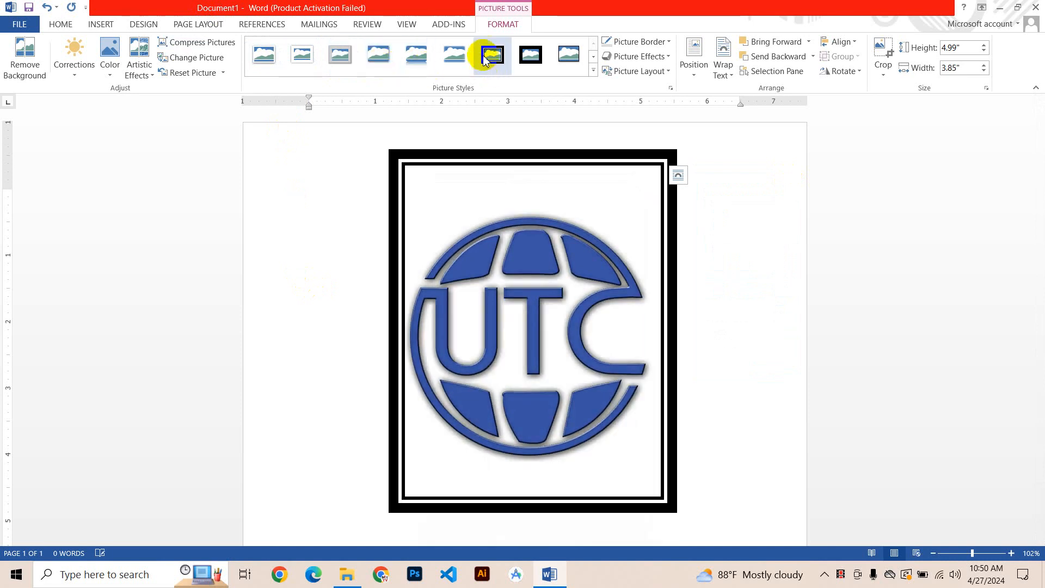
{"action": "left_click", "coordinate": [531, 57]}
{"action": "left_click", "coordinate": [594, 70]}
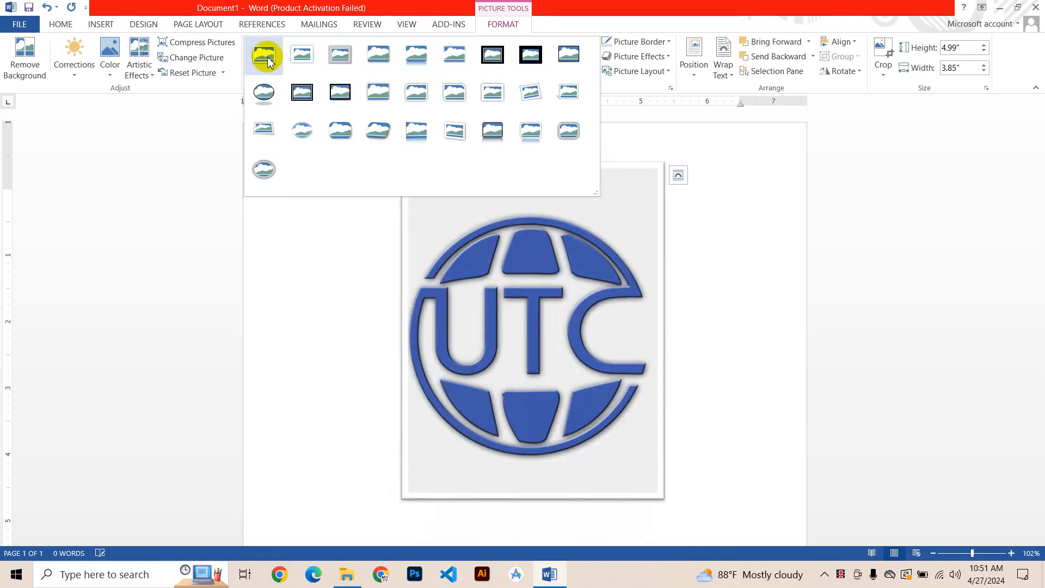
{"action": "left_click", "coordinate": [492, 54]}
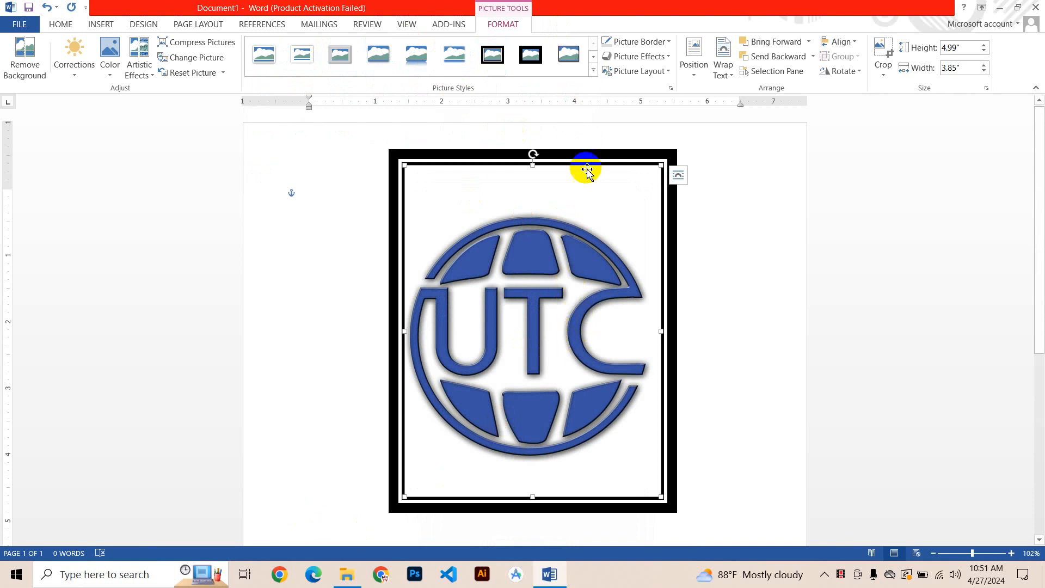
- Recolor the UTC logo's picture border light purple using the extended outline color palette
{"action": "left_click", "coordinate": [639, 44]}
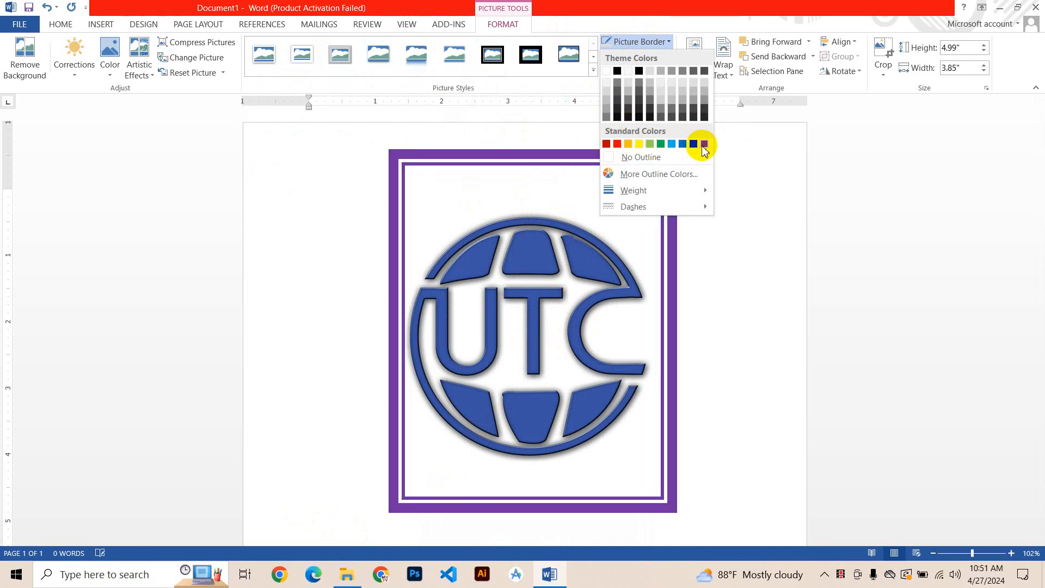
{"action": "left_click", "coordinate": [660, 173]}
{"action": "left_click", "coordinate": [511, 238]}
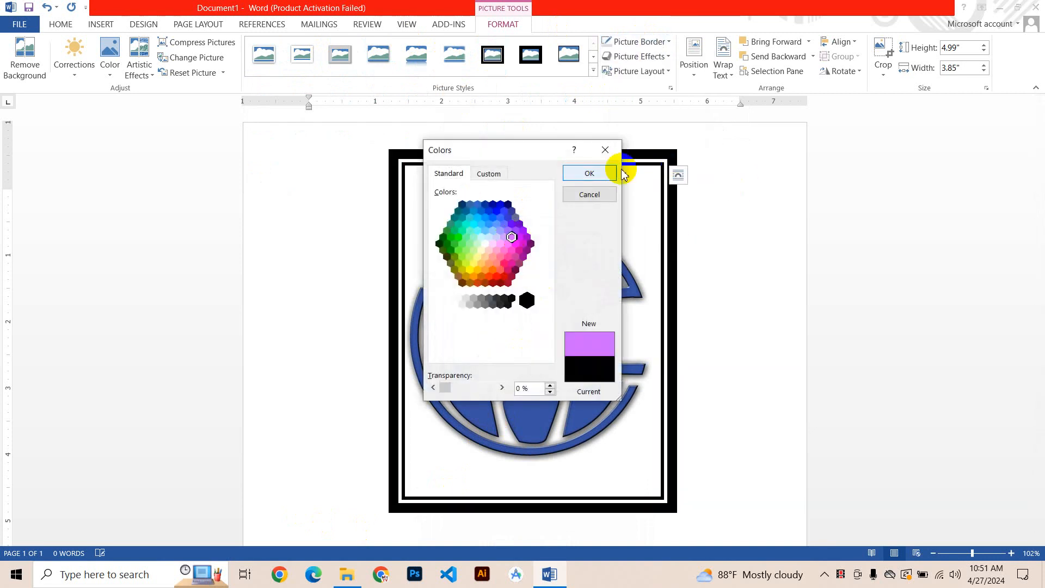
{"action": "left_click", "coordinate": [589, 173]}
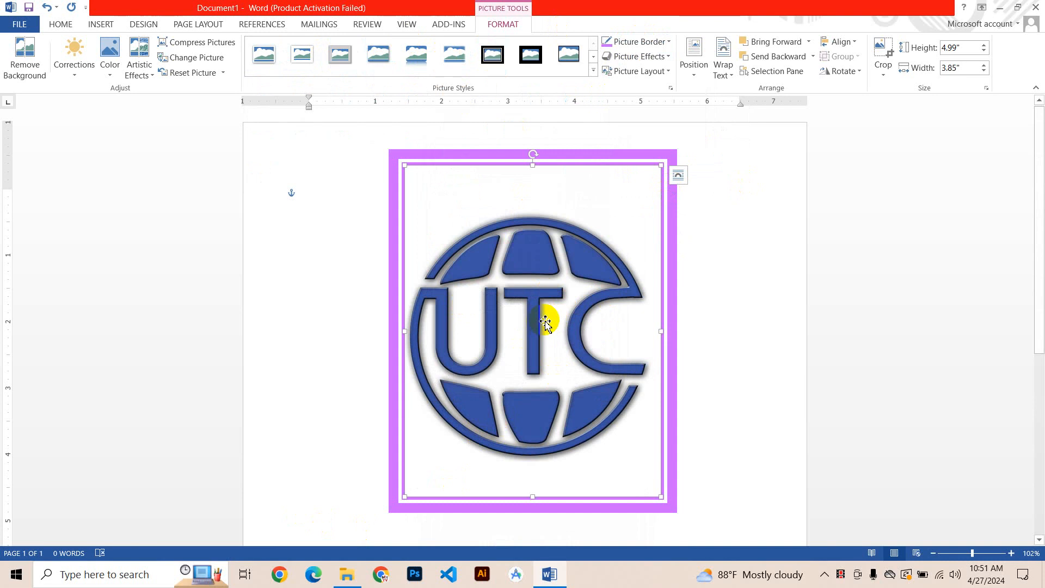
- Try a preset picture effect on the UTC logo, and undo it together with the border color and picture styles
{"action": "left_click", "coordinate": [638, 57]}
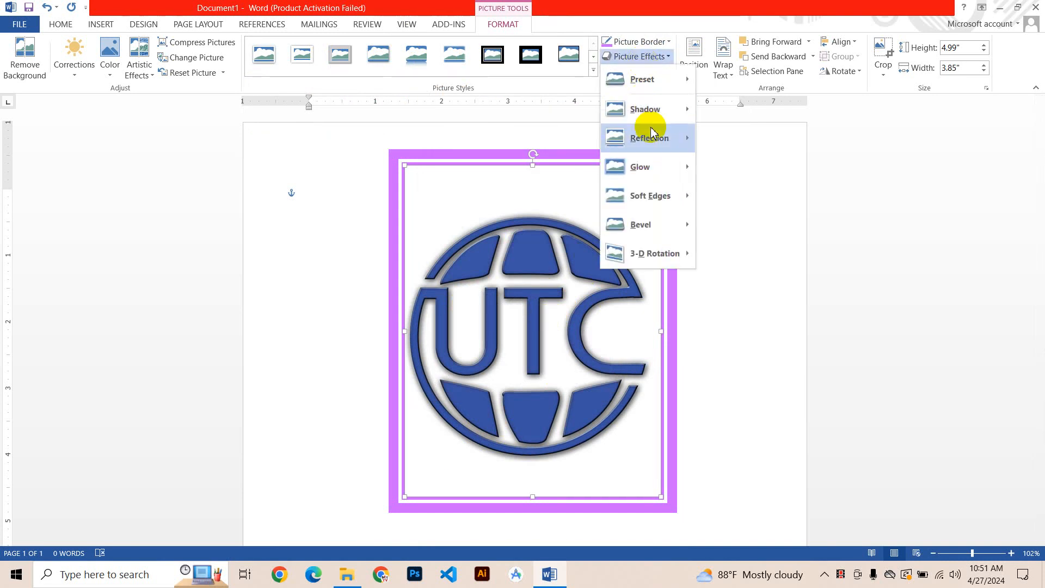
{"action": "mouse_move", "coordinate": [641, 82]}
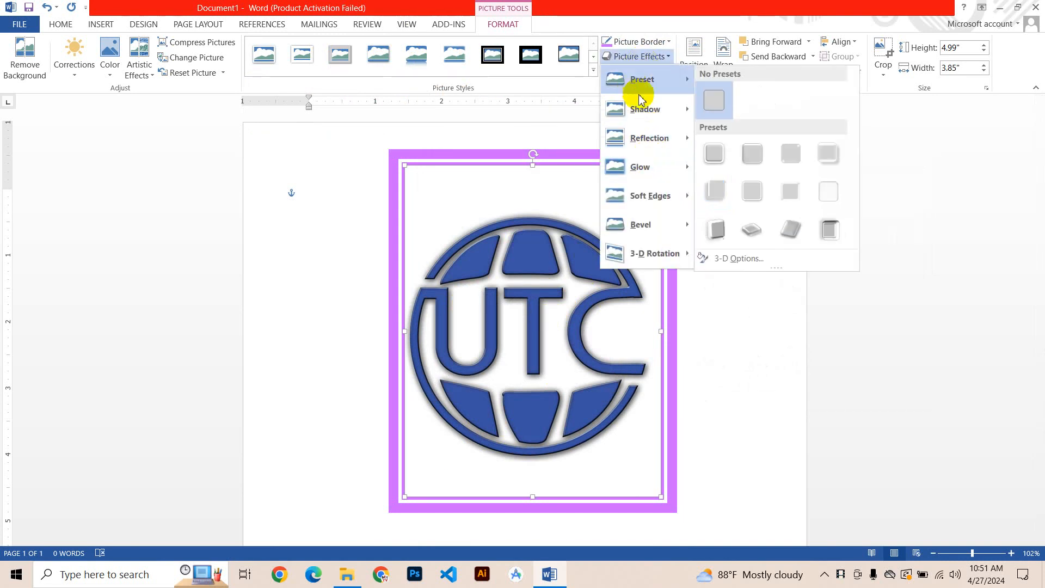
{"action": "left_click", "coordinate": [751, 201]}
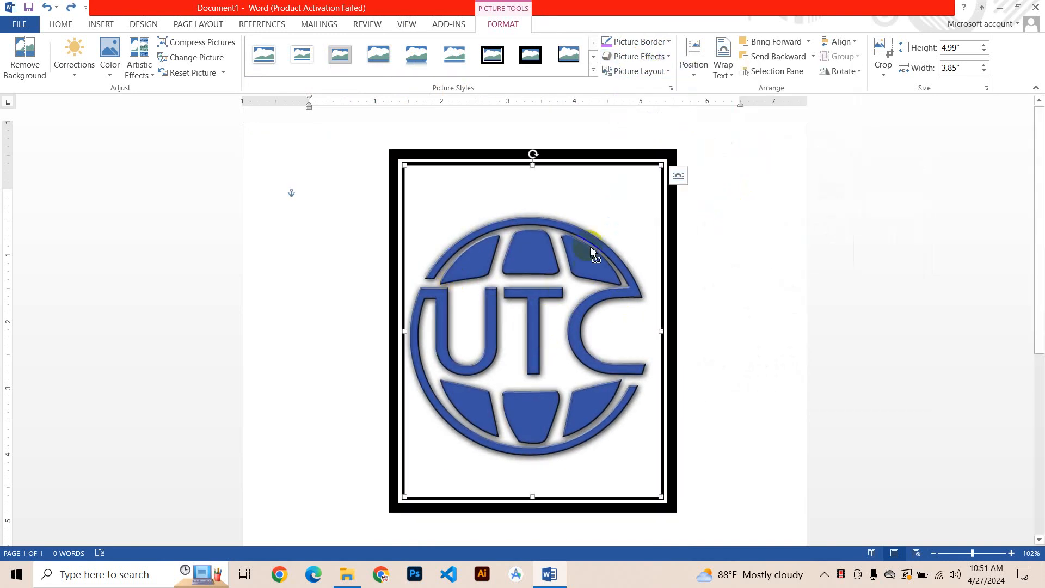
{"action": "key", "text": "ctrl+z"}
{"action": "key", "text": "ctrl+z"}
{"action": "key", "text": "ctrl+z"}
{"action": "key", "text": "ctrl+z"}
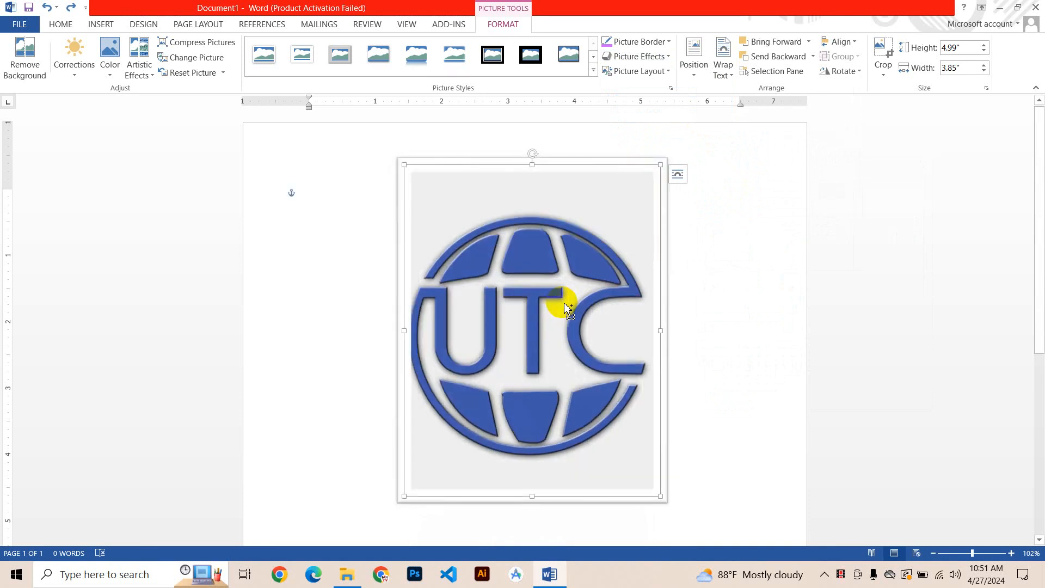
{"action": "key", "text": "ctrl+z"}
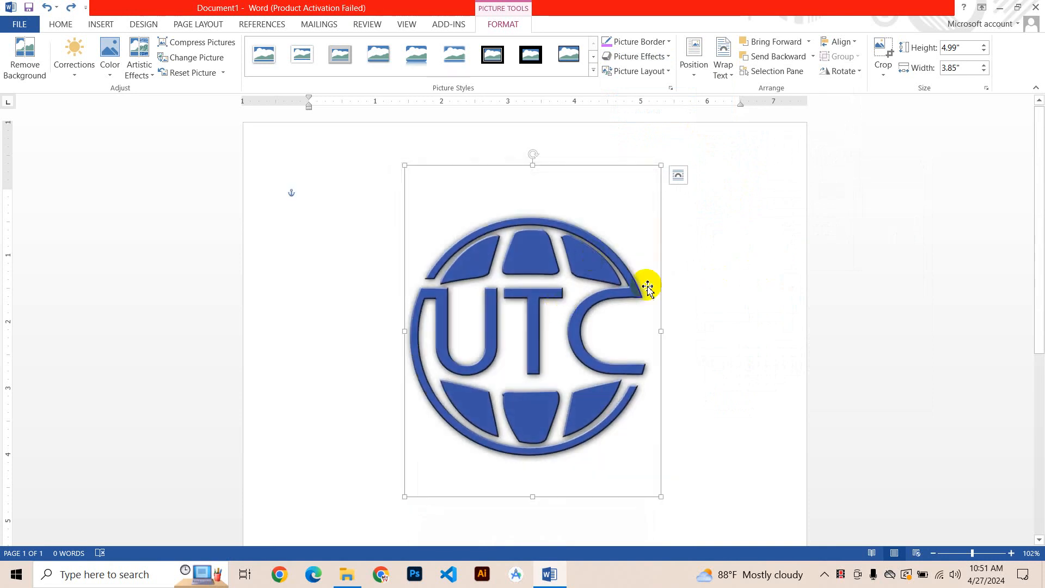
- Look over the bevel and 3-D rotation picture effects available for the UTC logo
{"action": "left_click", "coordinate": [638, 56]}
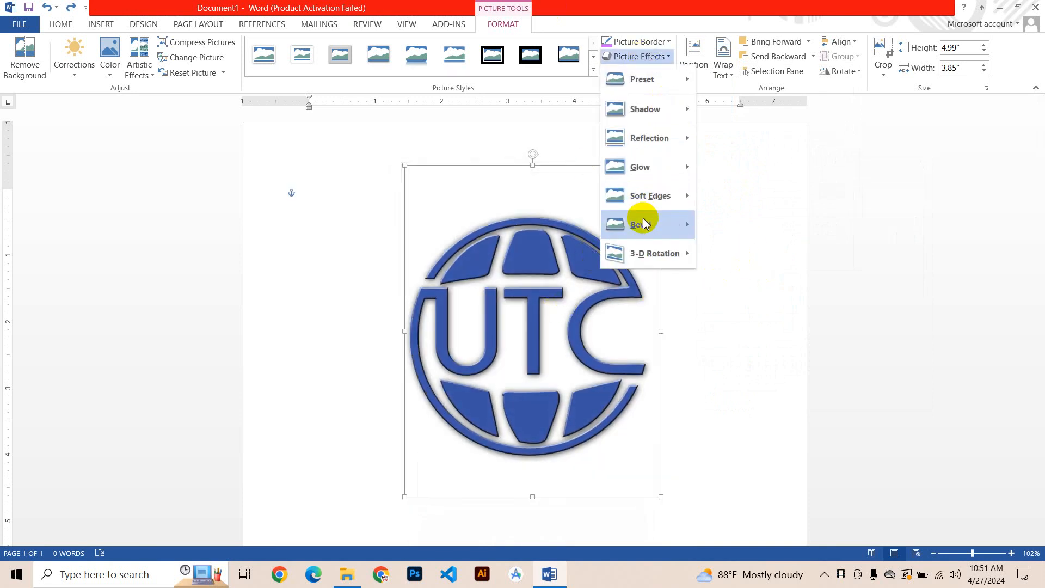
{"action": "mouse_move", "coordinate": [642, 223]}
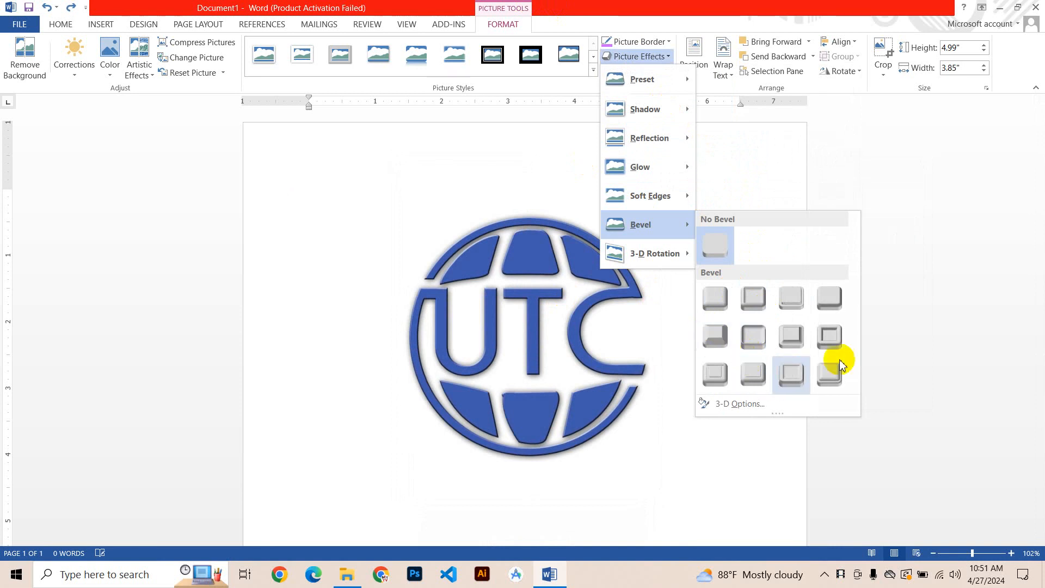
{"action": "mouse_move", "coordinate": [667, 256]}
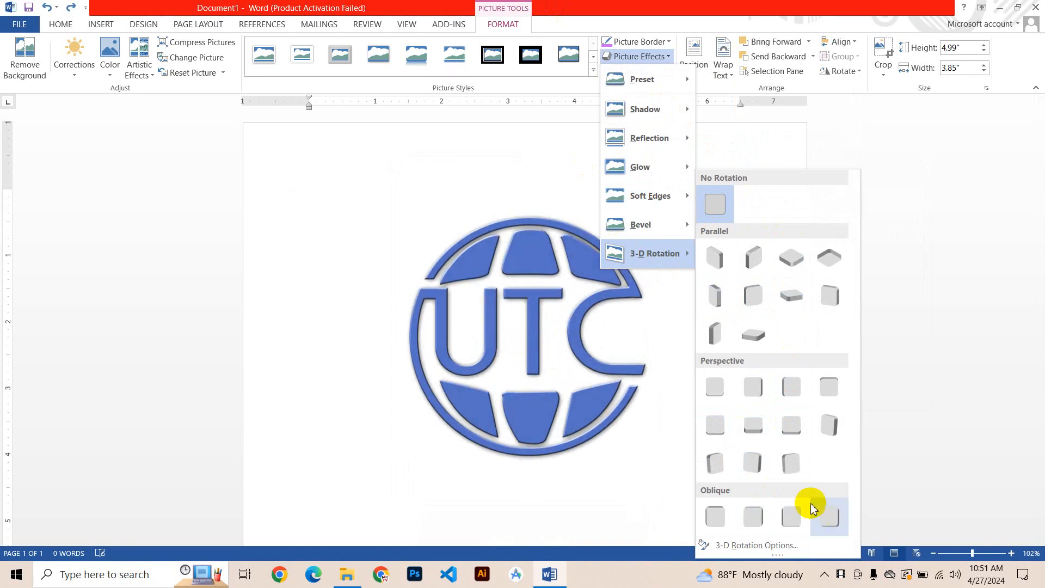
{"action": "left_click", "coordinate": [499, 111]}
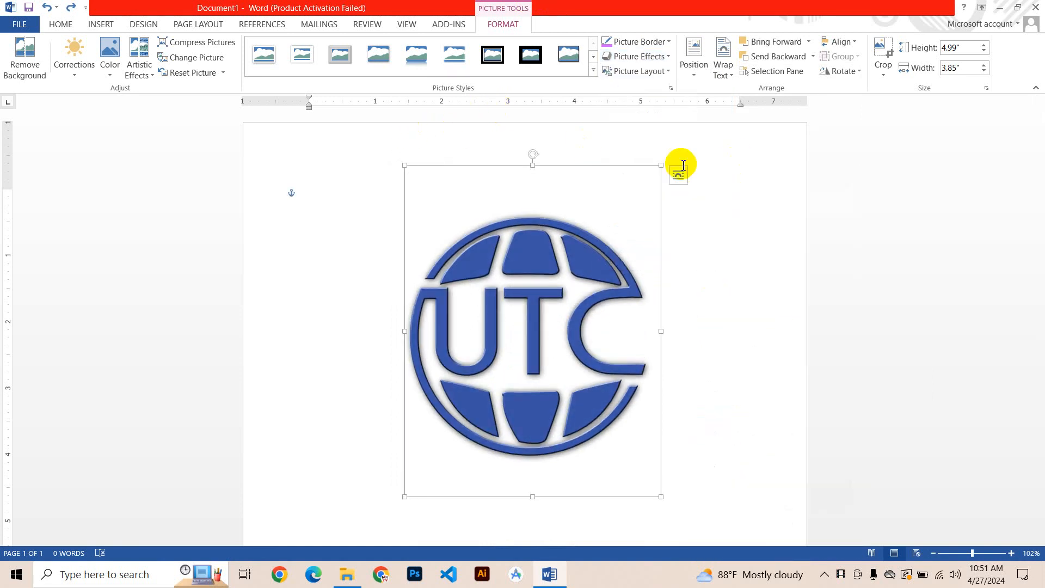
- Position the UTC logo at the page's top left with square text wrapping, and move it to the upper middle
{"action": "left_click", "coordinate": [690, 70]}
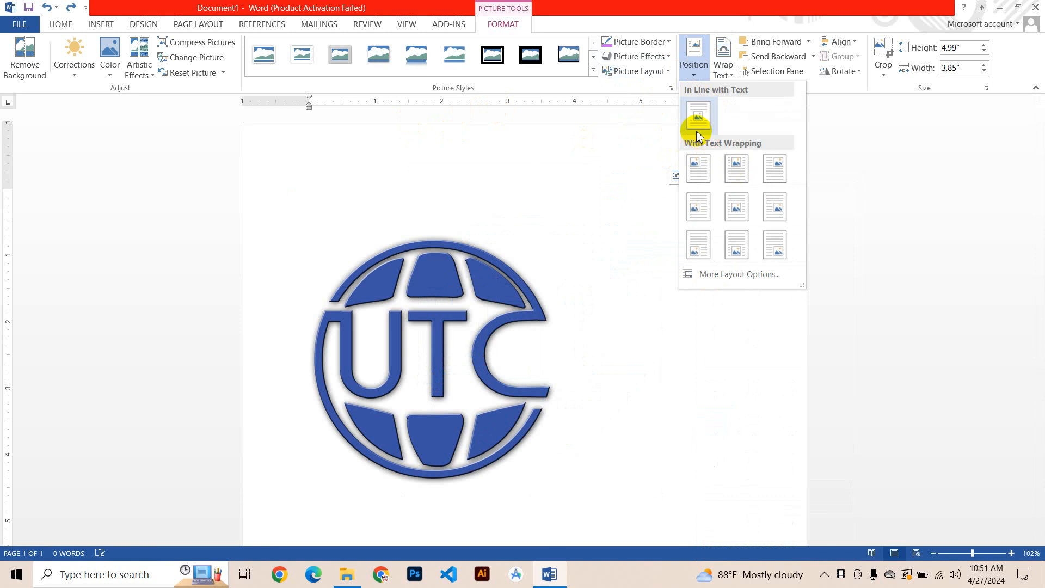
{"action": "left_click", "coordinate": [698, 120]}
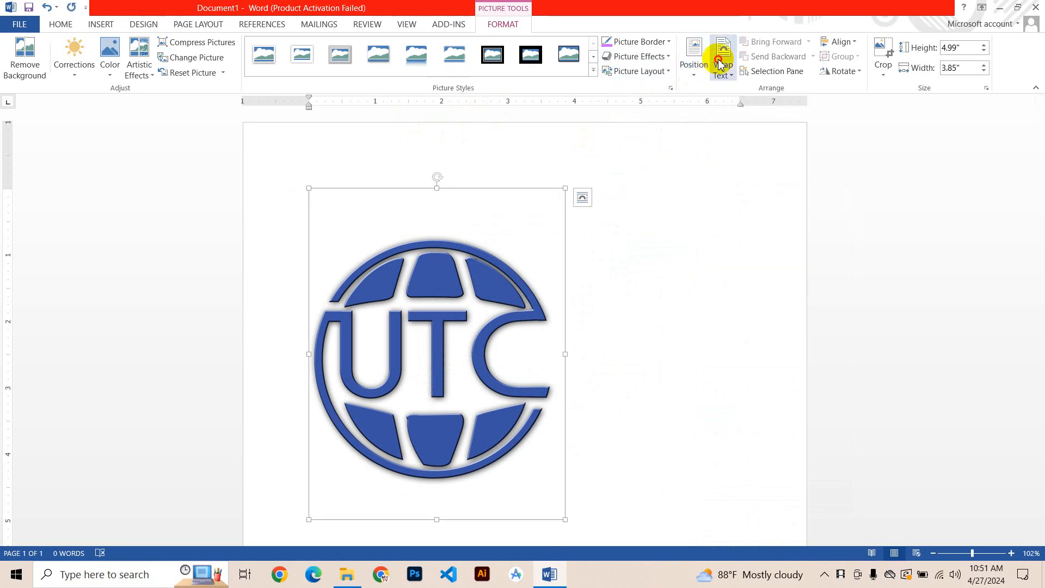
{"action": "left_click", "coordinate": [722, 66]}
{"action": "left_click", "coordinate": [693, 63]}
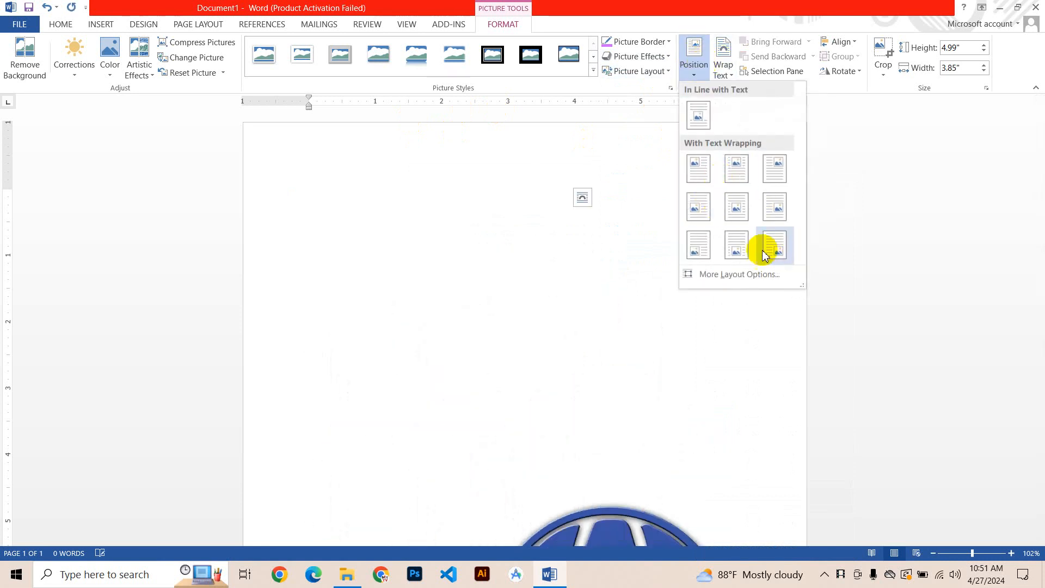
{"action": "left_click", "coordinate": [698, 166]}
{"action": "left_click_drag", "start_coordinate": [442, 273], "coordinate": [380, 273]}
{"action": "left_click_drag", "start_coordinate": [376, 315], "coordinate": [511, 267]}
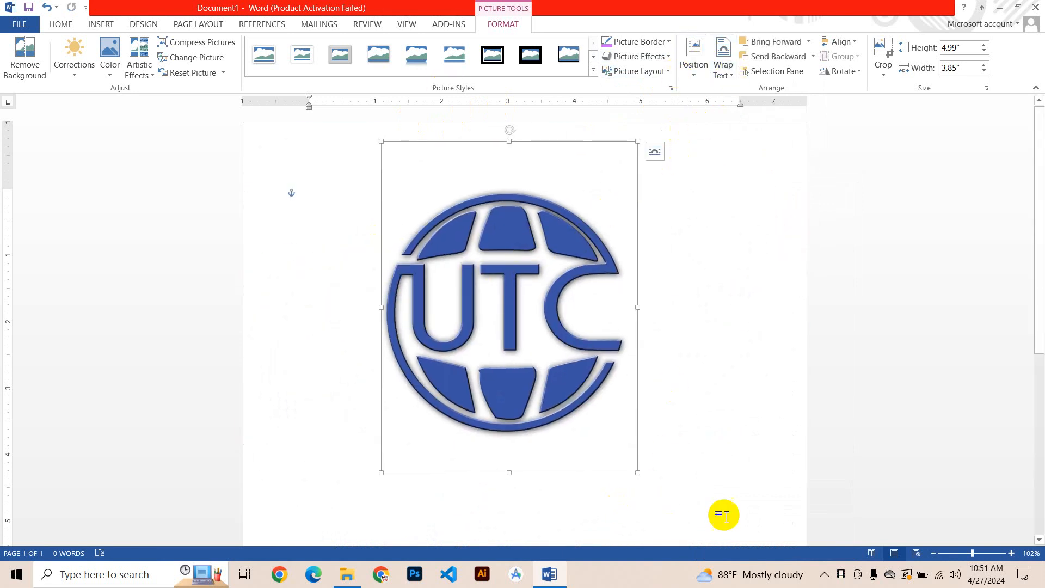
- Fill the page around the logo with repeated placeholder text beginning "In publishing and graphic design, Lorem ipsum is a placeholder text"
{"action": "left_click", "coordinate": [327, 245]}
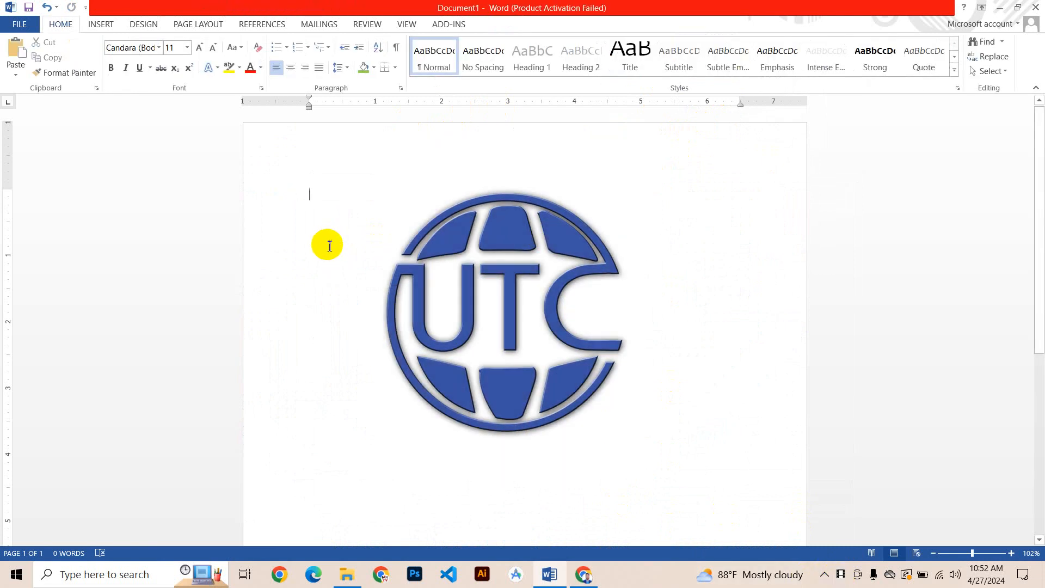
{"action": "type", "text": "In publishing and graphic design, Lorem ipsum is a placeholder text commonly used to demonstrate the visual form of a document or a typeface without relying on meaningful content. Lorem ipsum may be used as a placeholder before the final copy is available. In publishing and graphic design, Lorem ipsum is a placeholder text commonly used to demonstrate the visual form of a document or a typeface without relying on meaningful content. Lorem ipsum may be used as a placeholder before the final copy is available. In publishing and graphic design, Lorem ipsum is a placeholder text commonly used to demonstrate the visual form of a document or a typeface without relying on meaningful content. Lorem ipsum may be used as a placeholder before the final copy is available. In publishing and graphic design, Lorem ipsum is a placeholder text commonly used to demonstrate the visual form of a document or a typeface without relying on meaningful content. Lorem ipsum may be used as a placeholder before the final copy is available. In publishing and graphic design, Lorem ipsum is a placeholder text commonly used to demonstrate the visual form of a document or a typeface without relying on meaningful content. Lorem ipsum may be used as a placeholder before the final copy is available."}
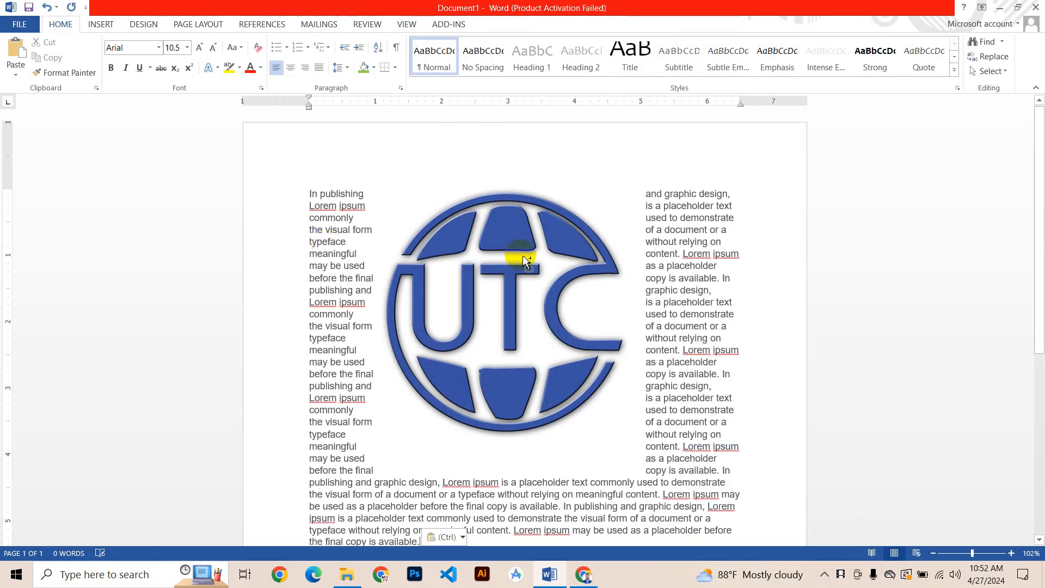
{"action": "type", "text": "In publishing and graphic design, Lorem ipsum is a placeholder text commonly used to demonstrate the visual form of a document or a typeface without relying on meaningful content. Lorem ipsum may be used as a placeholder before the final copy is available. In publishing and graphic design, Lorem ipsum is a placeholder text commonly used to demonstrate the visual form of a document or a typeface without relying on meaningful content. Lorem ipsum may be used as a placeholder before the final copy is available. In publishing and graphic design, Lorem ipsum is a placeholder text commonly used to demonstrate the visual form of a document or a typeface without relying on meaningful content. Lorem ipsum may be used as a placeholder before the final copy is available."}
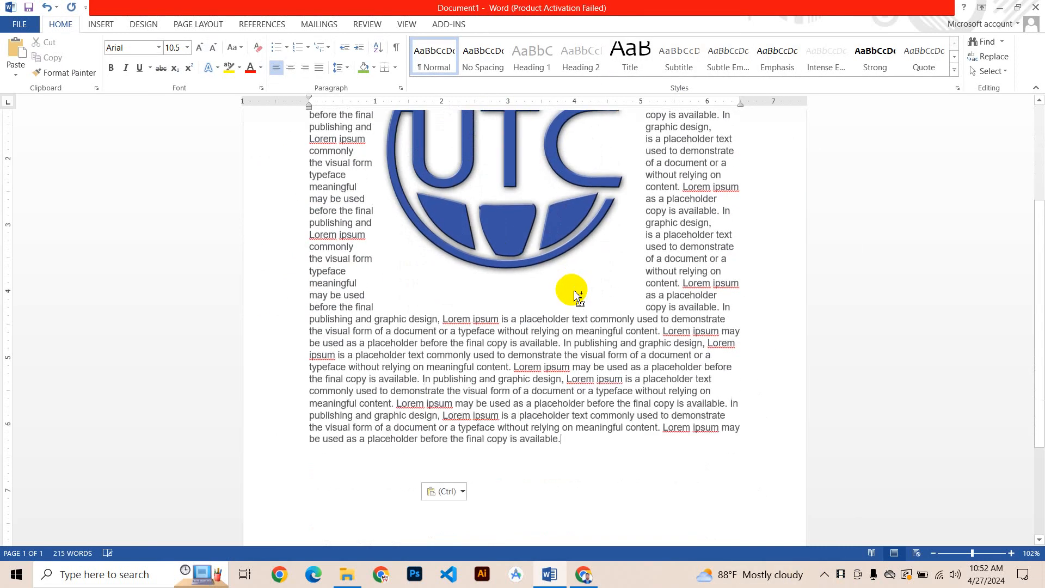
{"action": "scroll", "coordinate": [642, 303], "scroll_direction": "down", "scroll_amount": 2, "text": "ctrl"}
{"action": "scroll", "coordinate": [560, 322], "scroll_direction": "up", "scroll_amount": 3}
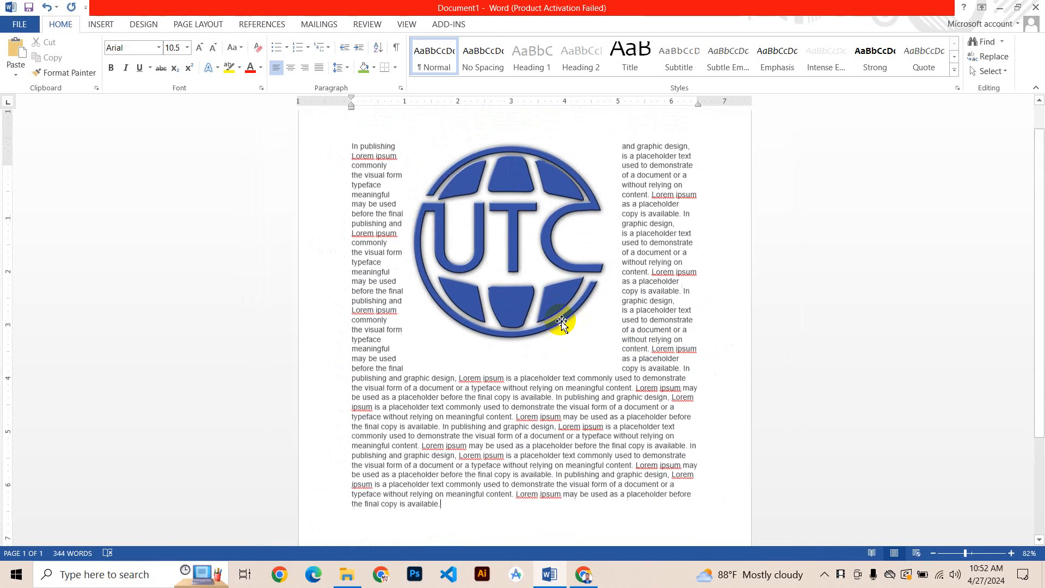
- Shrink the UTC logo to about 2.11" high by 1.63" wide and place it inside the upper part of the text
{"action": "left_click", "coordinate": [548, 298]}
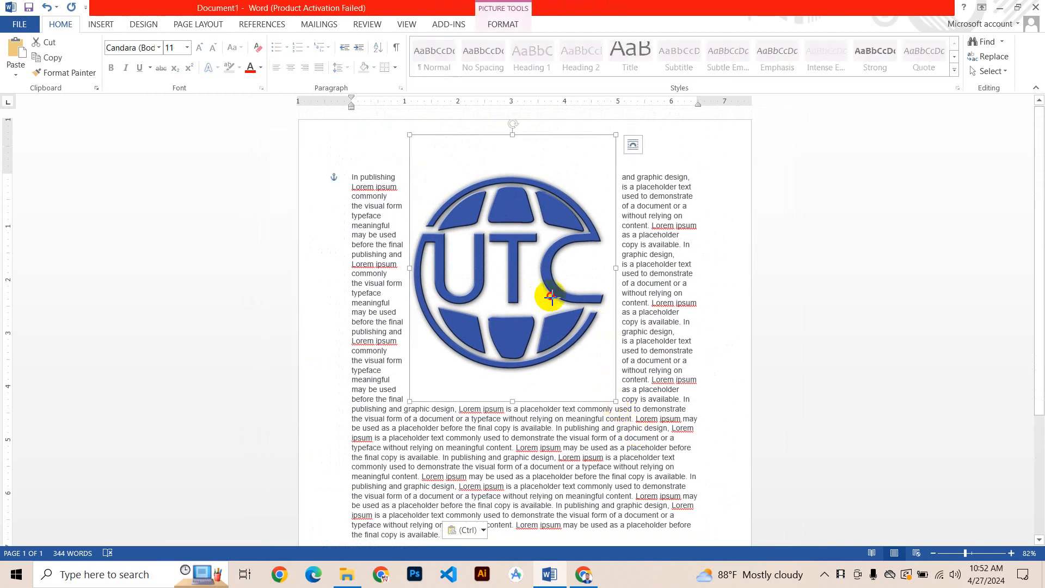
{"action": "left_click_drag", "start_coordinate": [552, 297], "coordinate": [495, 215]}
{"action": "left_click_drag", "start_coordinate": [474, 196], "coordinate": [469, 256]}
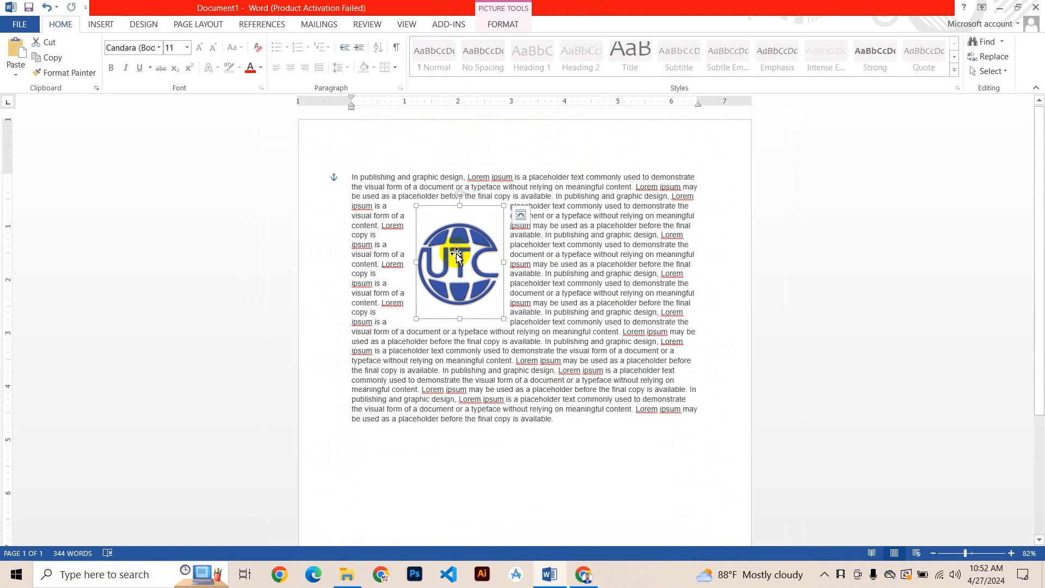
- Set the UTC logo's text wrapping to In Line with Text and move it further along within the paragraph
{"action": "double_click", "coordinate": [456, 255]}
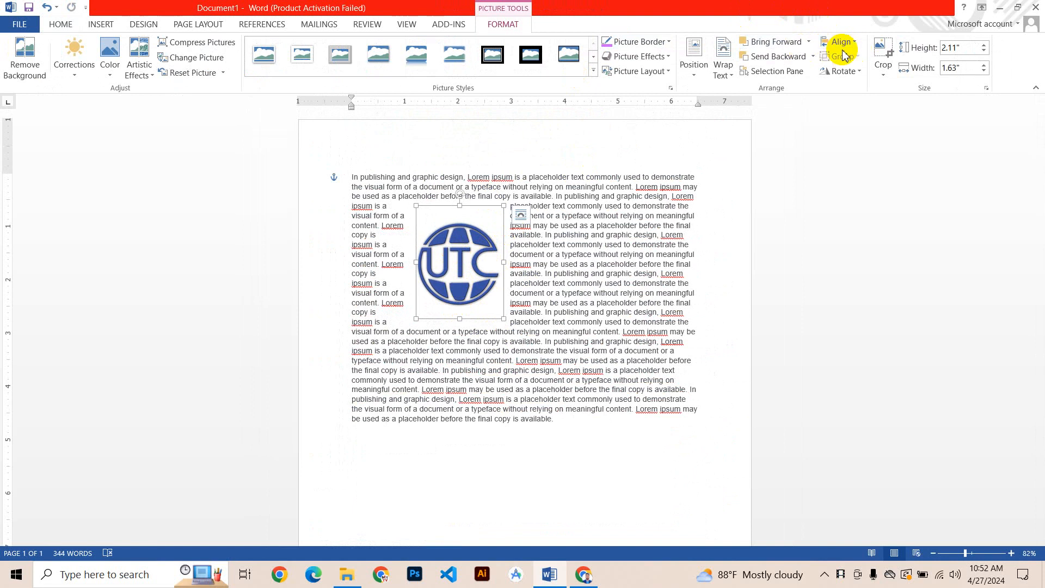
{"action": "left_click", "coordinate": [729, 60]}
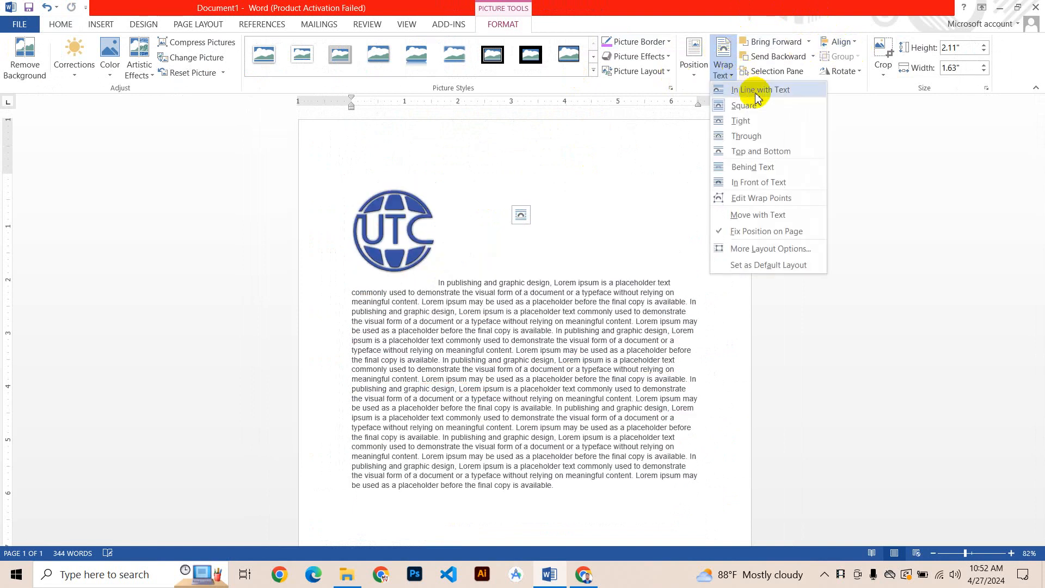
{"action": "left_click", "coordinate": [760, 91]}
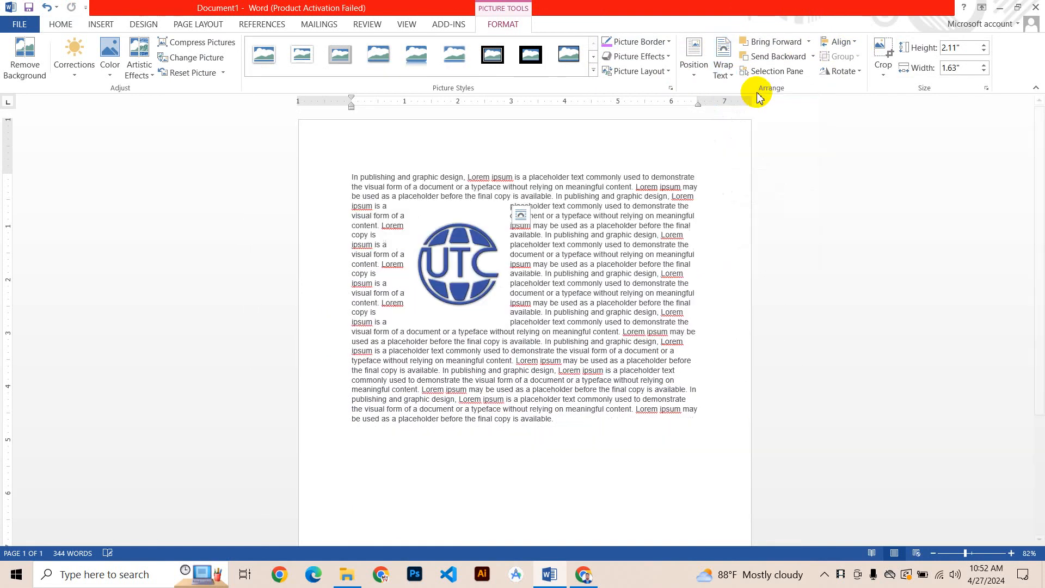
{"action": "left_click_drag", "start_coordinate": [378, 187], "coordinate": [422, 330]}
{"action": "left_click_drag", "start_coordinate": [399, 270], "coordinate": [501, 272]}
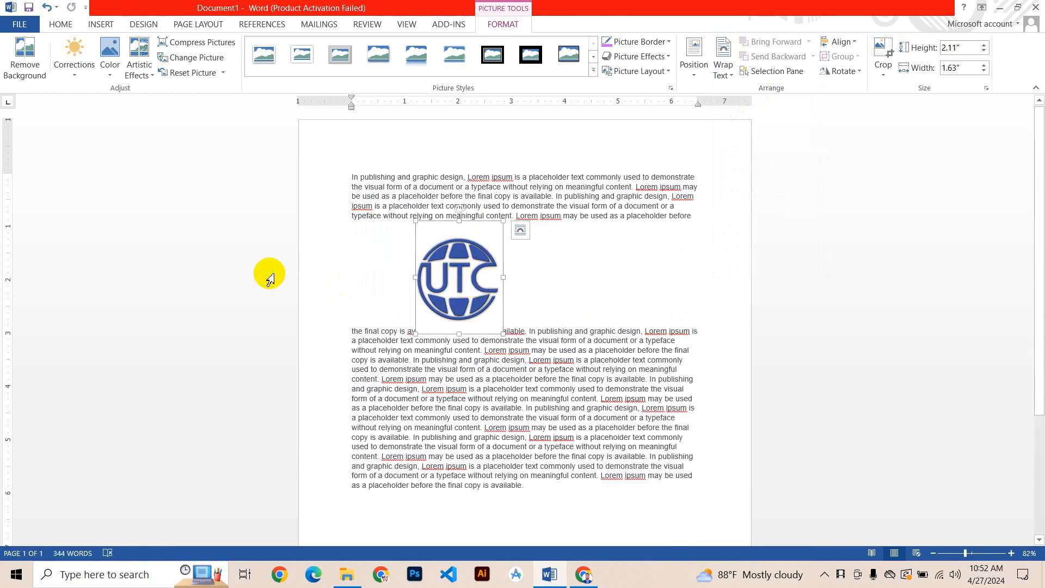
{"action": "left_click_drag", "start_coordinate": [463, 283], "coordinate": [541, 280]}
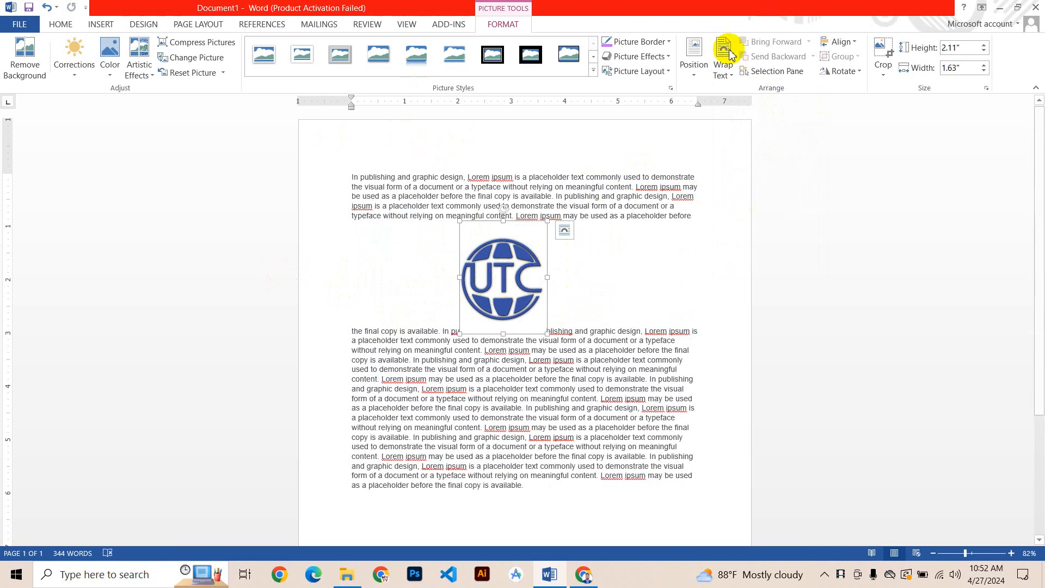
- Set the UTC logo's text wrapping to Square and shift it slightly down and left within the paragraph
{"action": "left_click", "coordinate": [723, 64]}
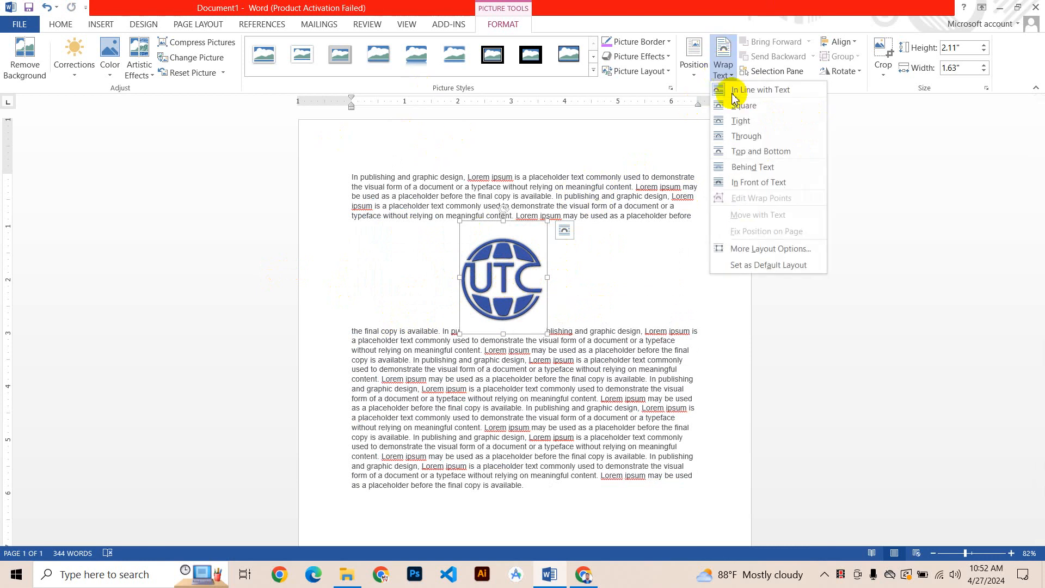
{"action": "left_click", "coordinate": [761, 109]}
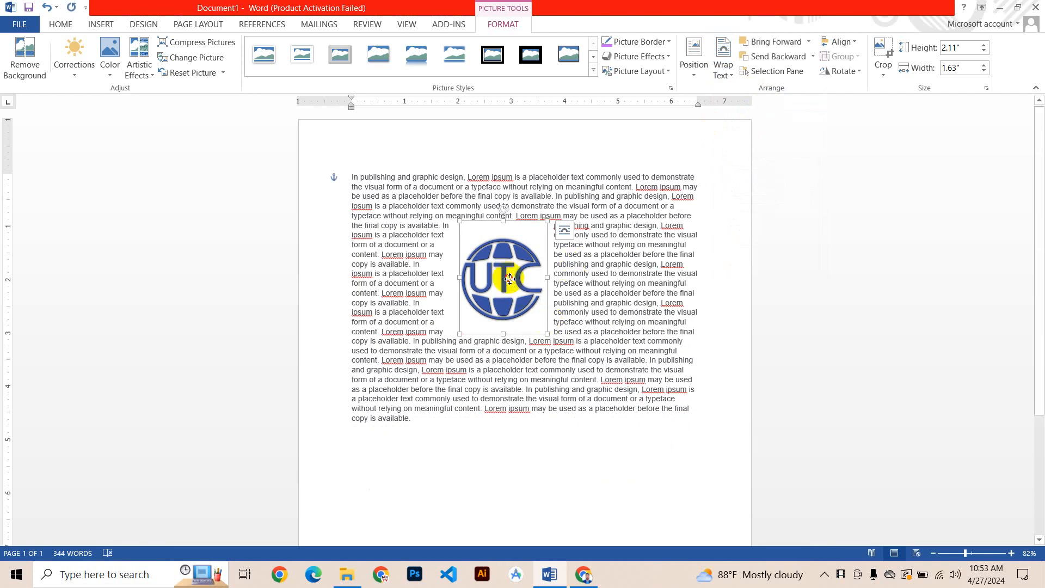
{"action": "mouse_move", "coordinate": [510, 279]}
{"action": "left_mouse_down"}
{"action": "mouse_move", "coordinate": [579, 275]}
{"action": "mouse_move", "coordinate": [497, 252]}
{"action": "mouse_move", "coordinate": [560, 327]}
{"action": "mouse_move", "coordinate": [556, 299]}
{"action": "mouse_move", "coordinate": [521, 272]}
{"action": "mouse_move", "coordinate": [504, 299]}
{"action": "left_mouse_up"}
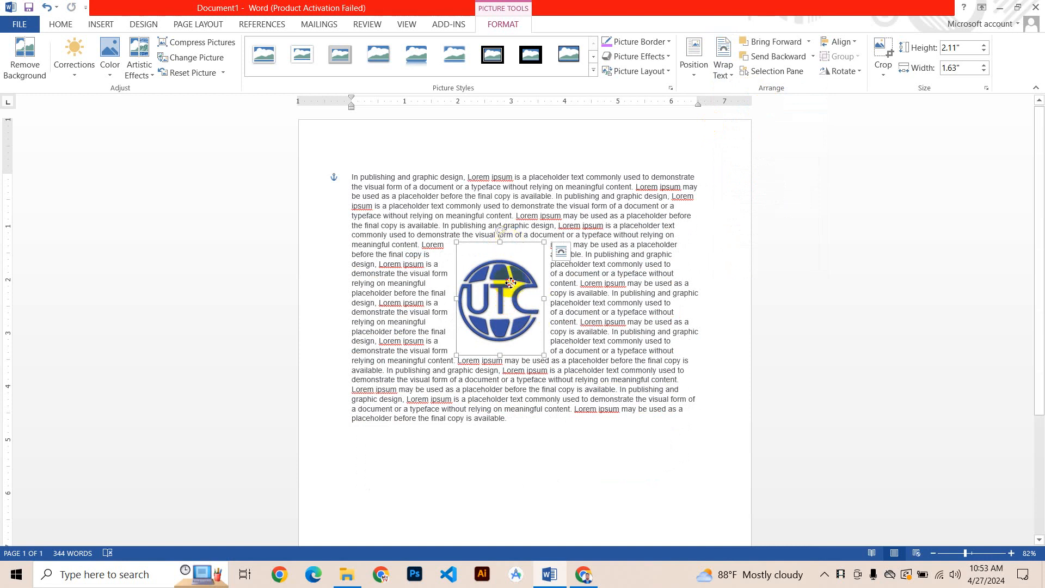
{"action": "left_click_drag", "start_coordinate": [510, 282], "coordinate": [494, 268]}
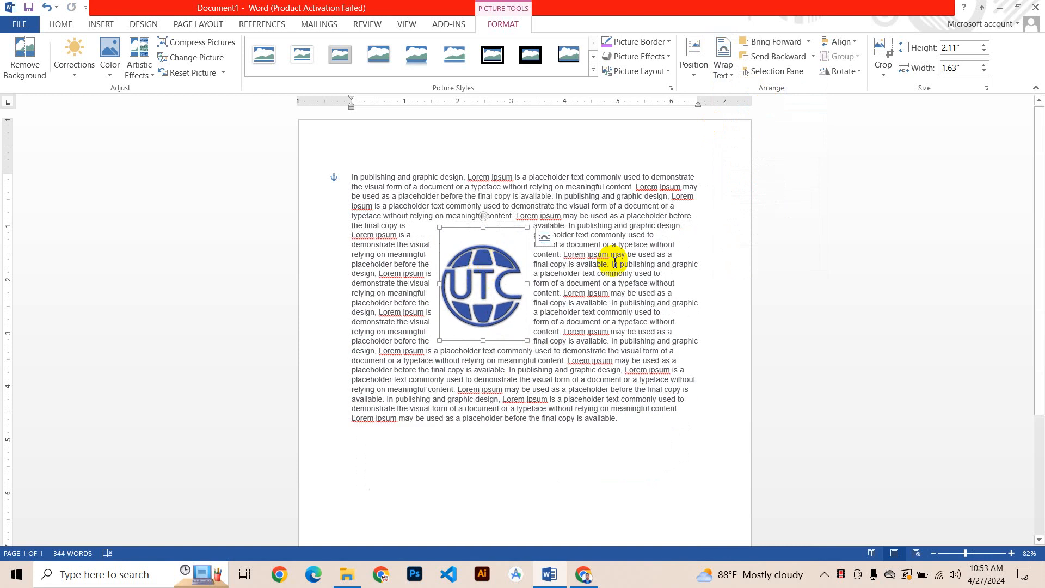
- Set the UTC logo's text wrapping to Through and nudge the logo slightly down within the paragraph
{"action": "left_click", "coordinate": [722, 70]}
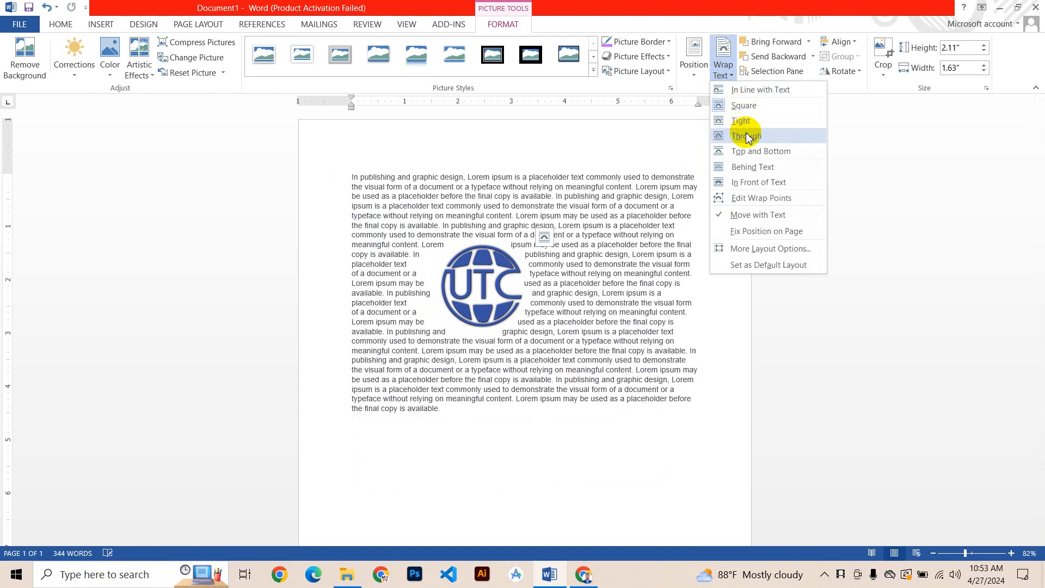
{"action": "left_click", "coordinate": [746, 136]}
{"action": "mouse_move", "coordinate": [549, 246]}
{"action": "left_mouse_down"}
{"action": "mouse_move", "coordinate": [569, 253]}
{"action": "mouse_move", "coordinate": [549, 249]}
{"action": "left_mouse_up"}
- Set the UTC logo's text wrapping to Top and Bottom and move the logo slightly down and right
{"action": "left_click", "coordinate": [723, 70]}
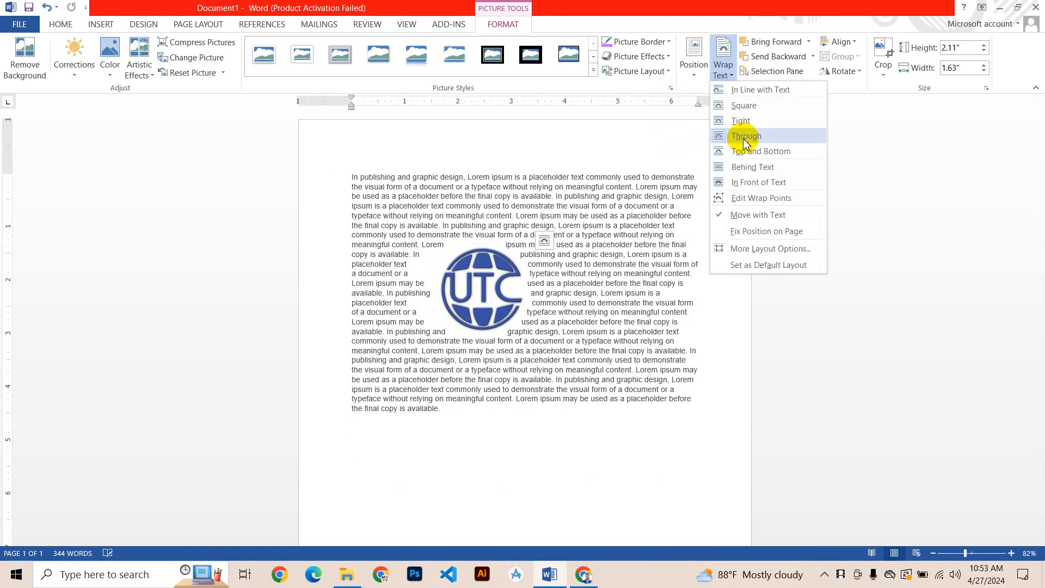
{"action": "left_click", "coordinate": [793, 161]}
{"action": "left_click_drag", "start_coordinate": [495, 276], "coordinate": [518, 294]}
- Set the UTC logo's text wrapping to In Front of Text and move the logo up over the paragraph
{"action": "left_click", "coordinate": [722, 64]}
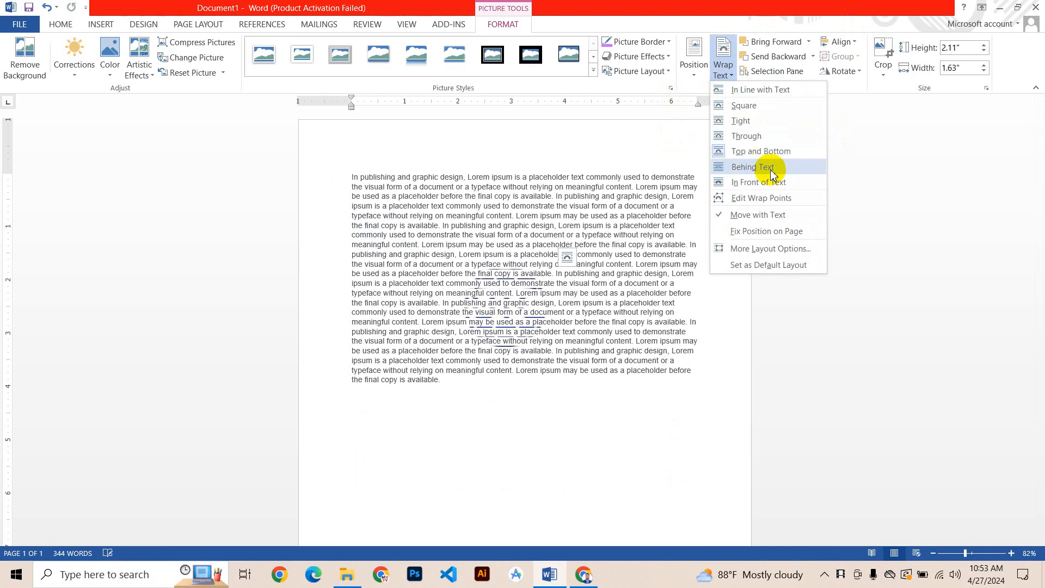
{"action": "left_click", "coordinate": [799, 188]}
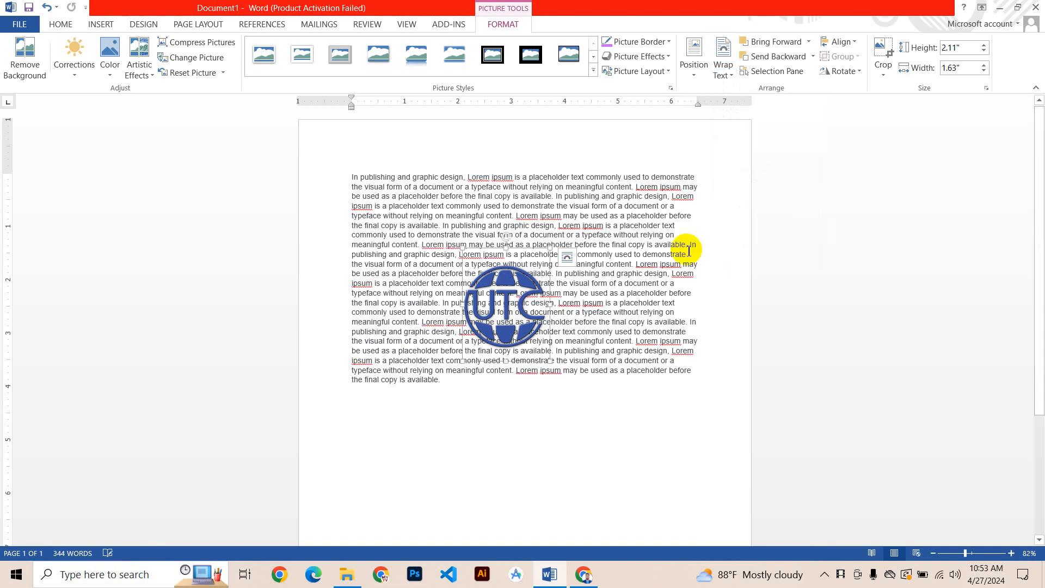
{"action": "left_click_drag", "start_coordinate": [519, 301], "coordinate": [550, 226]}
- Edit the UTC logo's wrap points, pulling its lower-right, lower-left and upper points far out into the surrounding text
{"action": "left_click", "coordinate": [724, 68]}
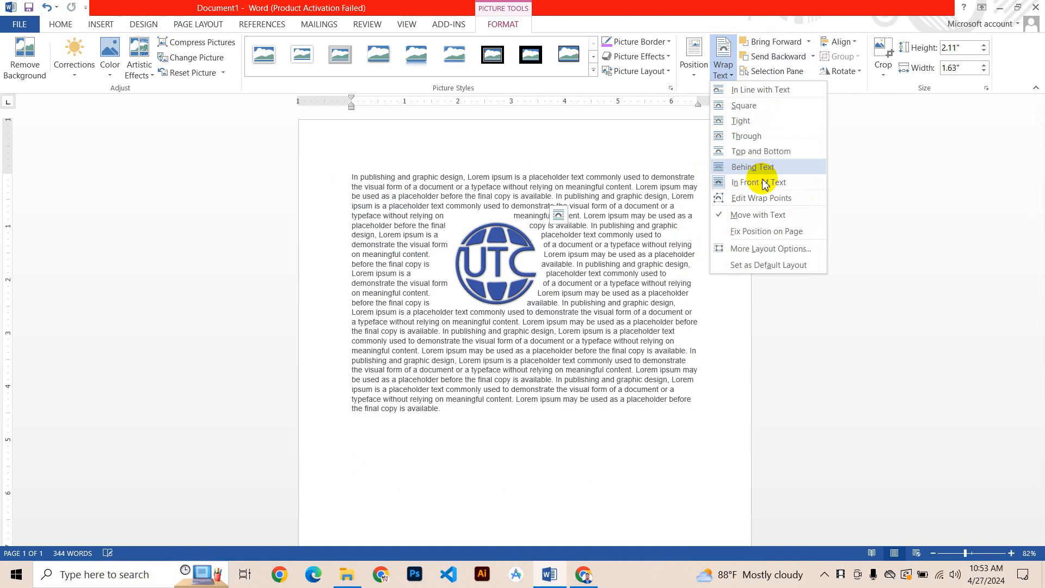
{"action": "left_click", "coordinate": [799, 201]}
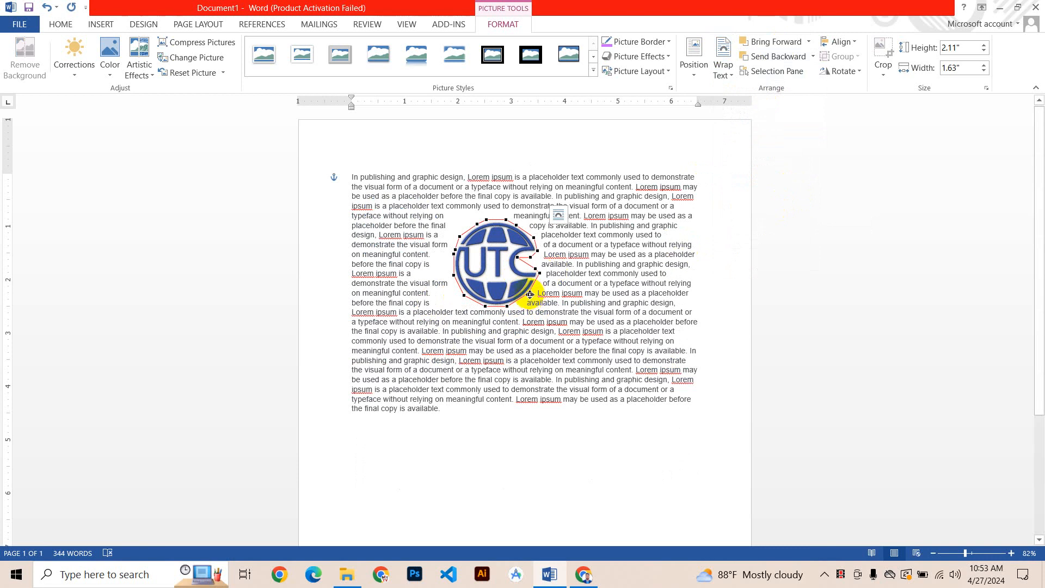
{"action": "left_click_drag", "start_coordinate": [530, 294], "coordinate": [613, 365]}
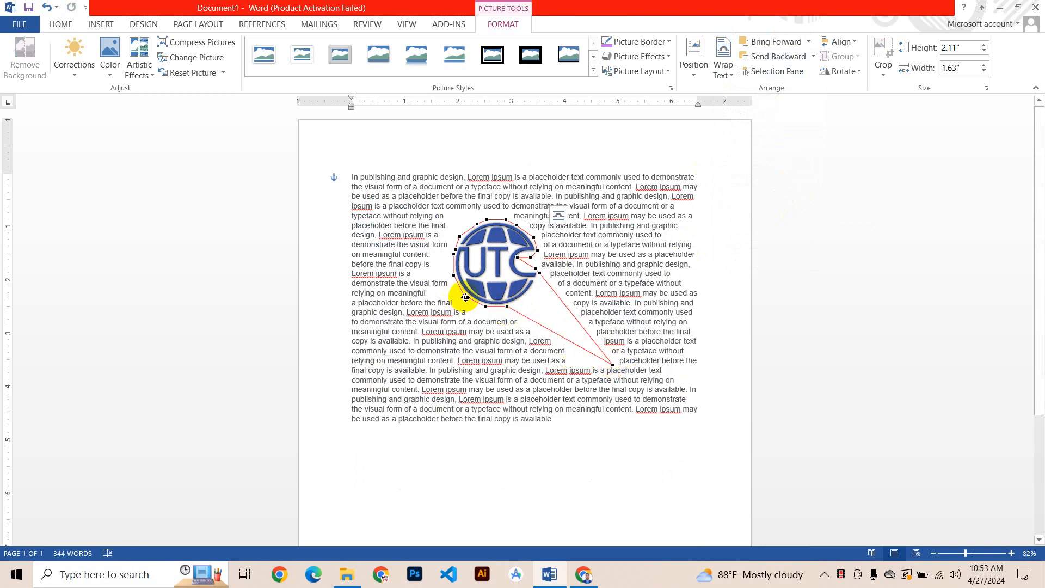
{"action": "left_click_drag", "start_coordinate": [466, 297], "coordinate": [360, 364]}
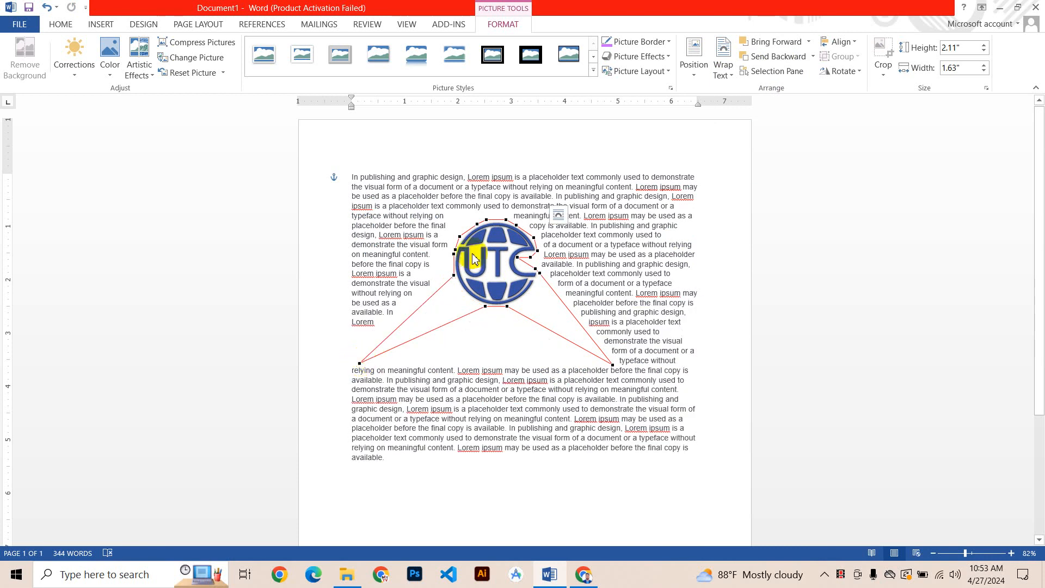
{"action": "left_click_drag", "start_coordinate": [508, 220], "coordinate": [633, 187]}
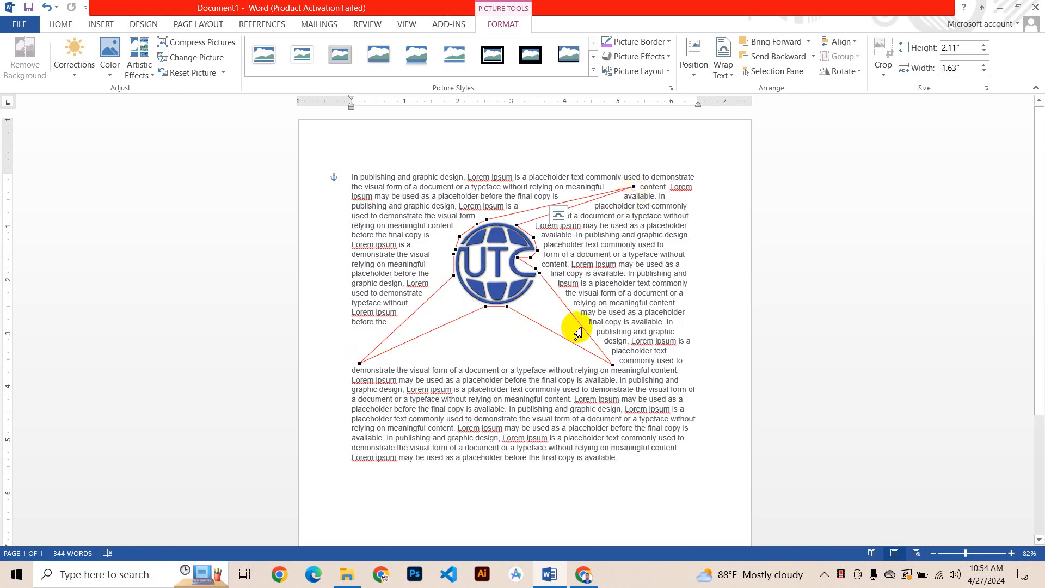
- Undo the wrap point edits made around the UTC logo
{"action": "left_click", "coordinate": [720, 65]}
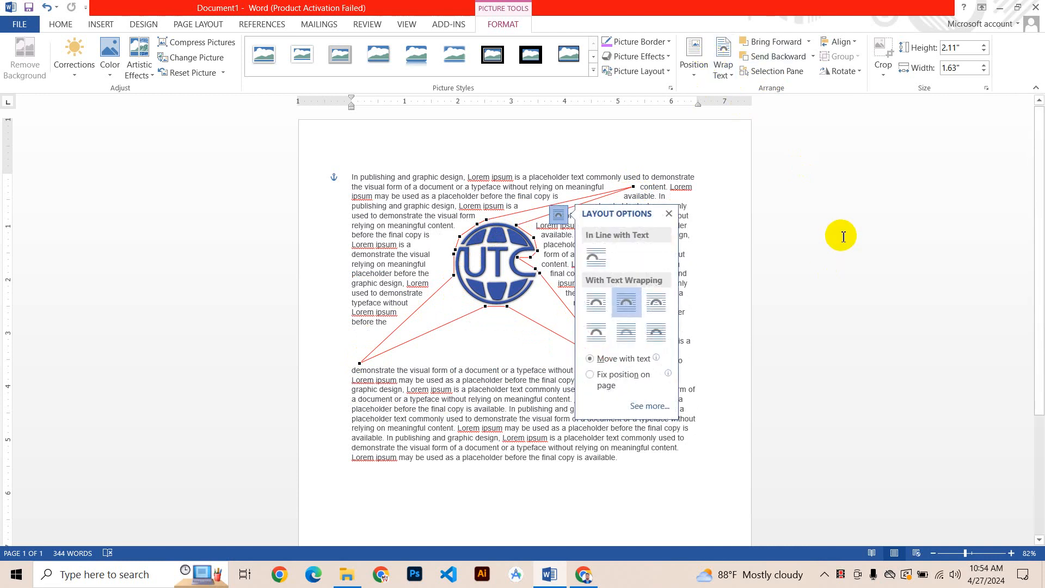
{"action": "left_click", "coordinate": [750, 200]}
{"action": "key", "text": "ctrl+z"}
{"action": "key", "text": "ctrl+z"}
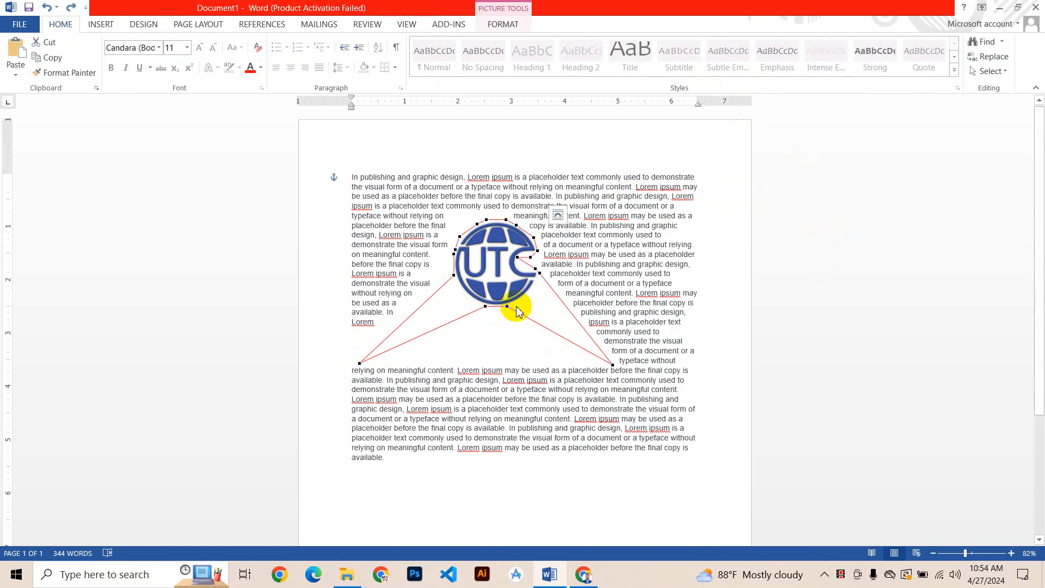
{"action": "key", "text": "ctrl+z"}
- Crop the right side of the UTC logo to a width of 1" and undo the crop
{"action": "double_click", "coordinate": [514, 274]}
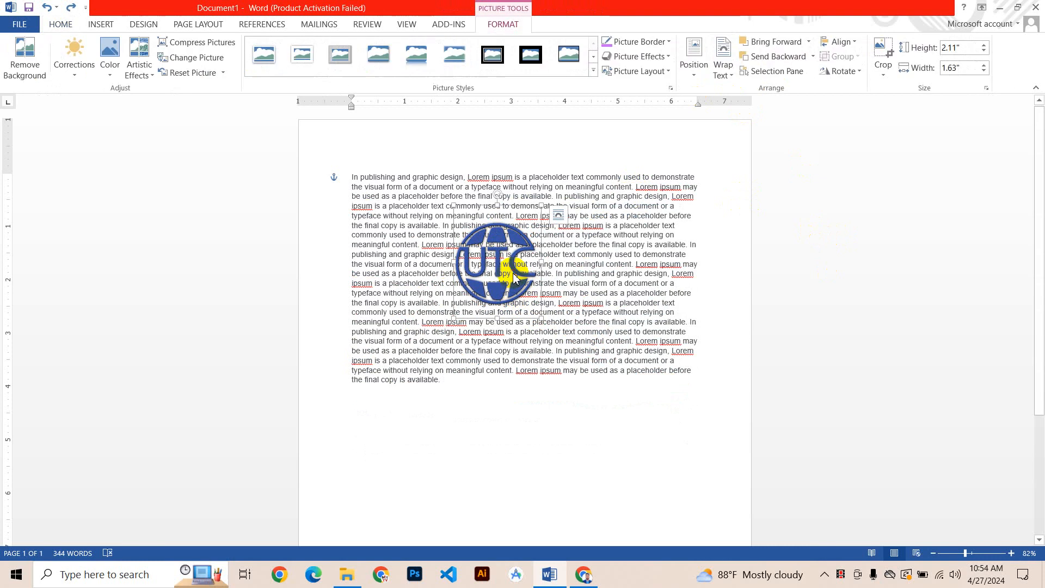
{"action": "left_click", "coordinate": [793, 47]}
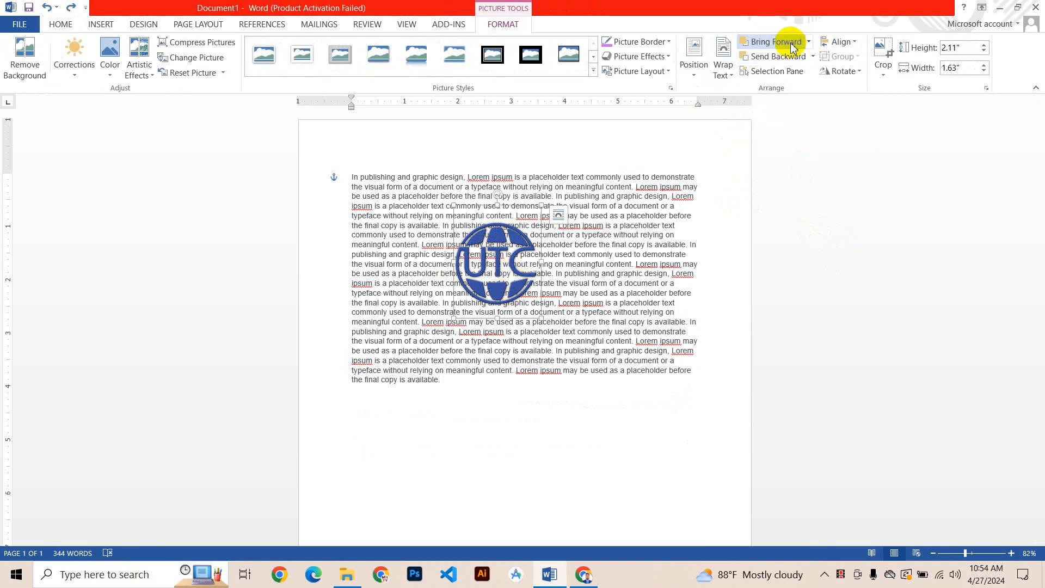
{"action": "left_click", "coordinate": [884, 72]}
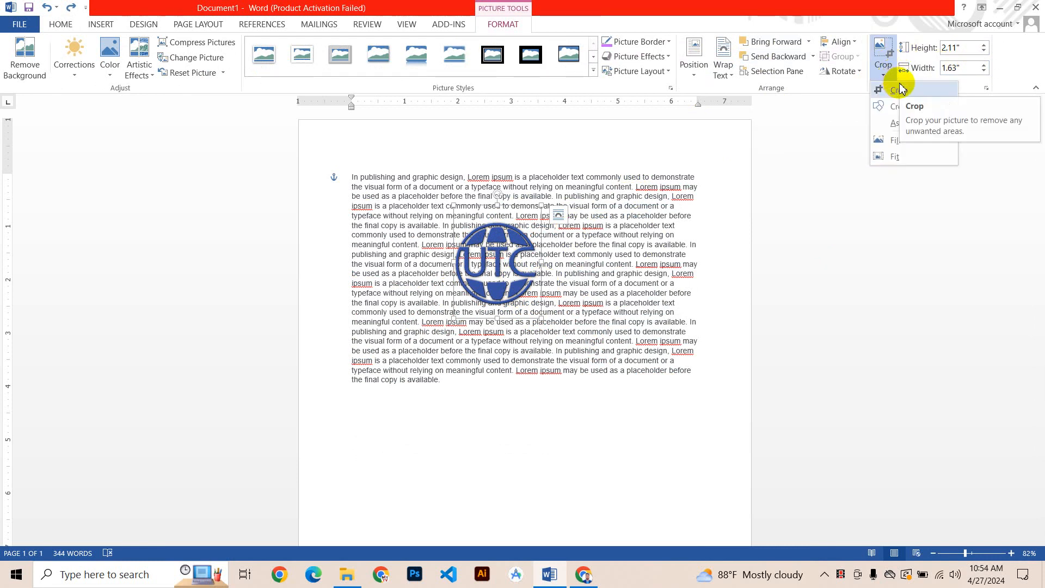
{"action": "left_click", "coordinate": [901, 89]}
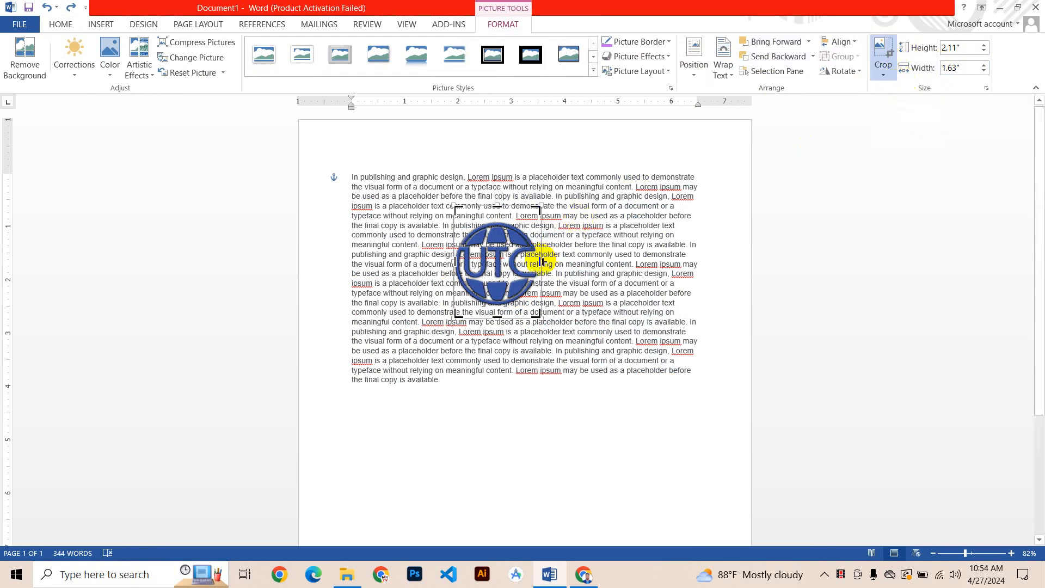
{"action": "left_click_drag", "start_coordinate": [515, 263], "coordinate": [506, 262]}
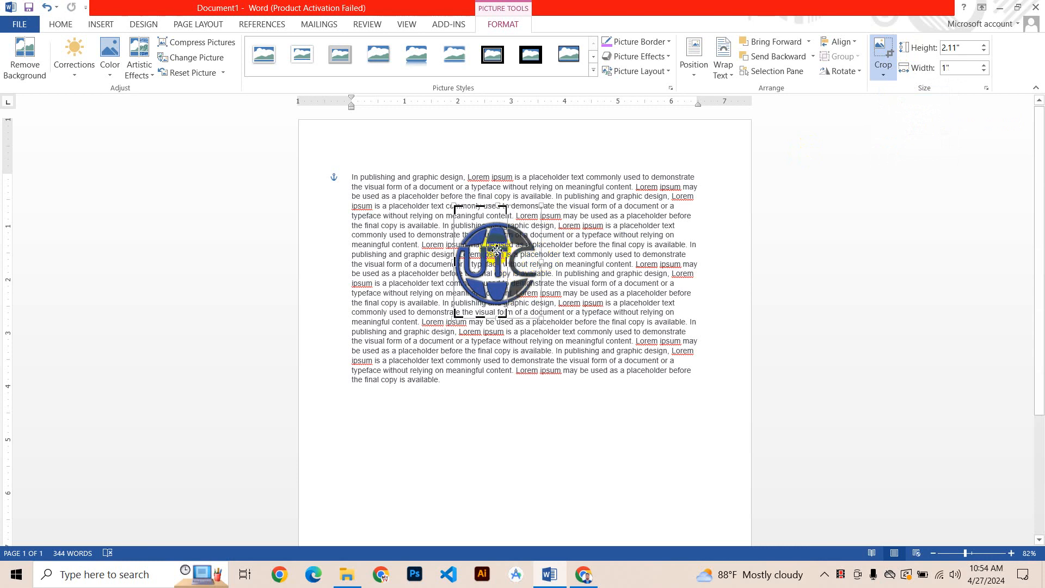
{"action": "left_click", "coordinate": [497, 252]}
{"action": "key", "text": "ctrl+z"}
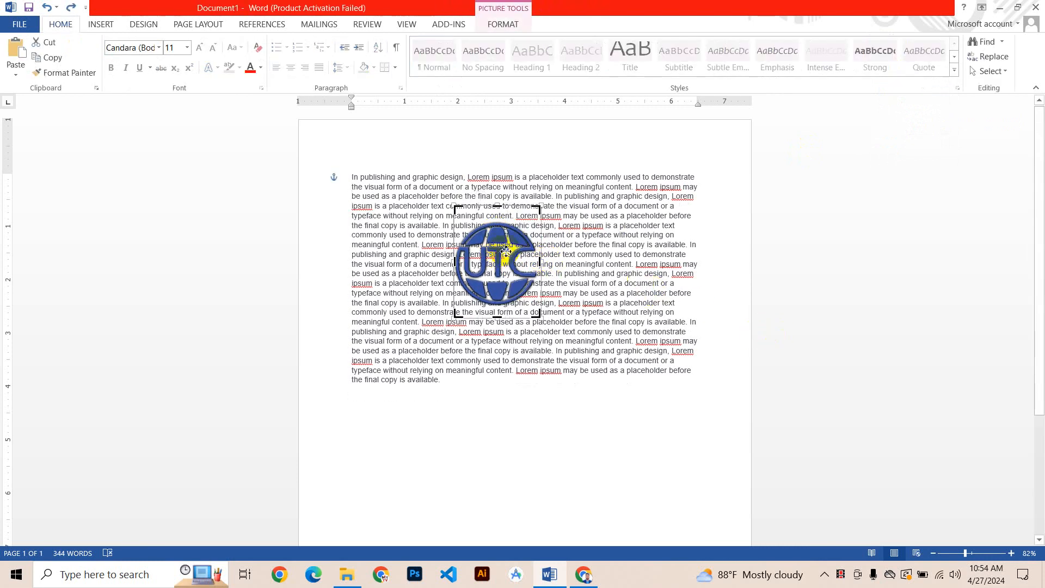
{"action": "left_click", "coordinate": [563, 202]}
- Delete the UTC logo from the placeholder text
{"action": "double_click", "coordinate": [511, 265]}
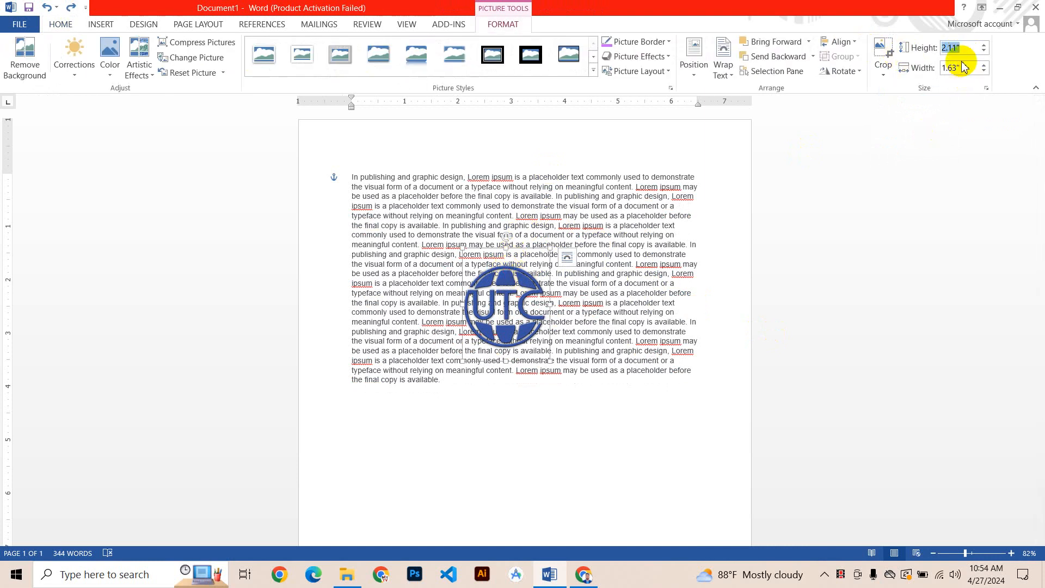
{"action": "left_click_drag", "start_coordinate": [526, 327], "coordinate": [527, 292]}
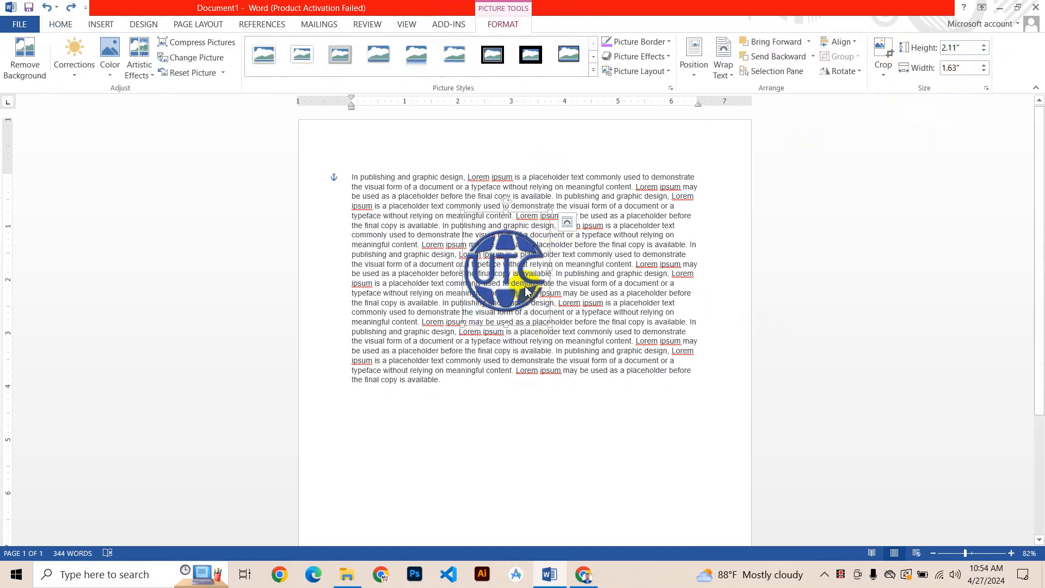
{"action": "key", "text": "Delete"}
- Try inserting an online picture, open the picture file browser, and close both without inserting anything
{"action": "left_click", "coordinate": [104, 24]}
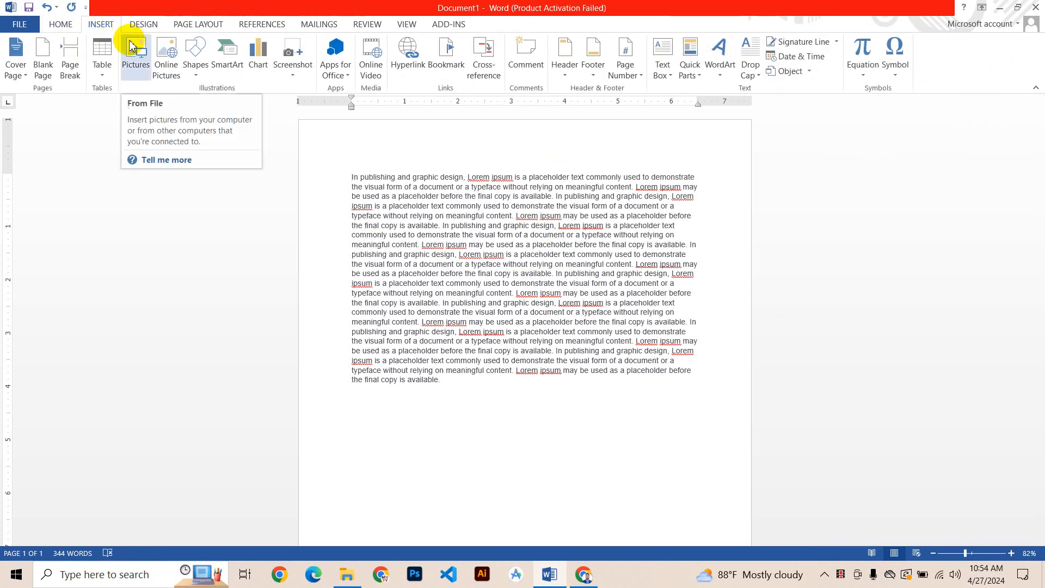
{"action": "left_click", "coordinate": [166, 73]}
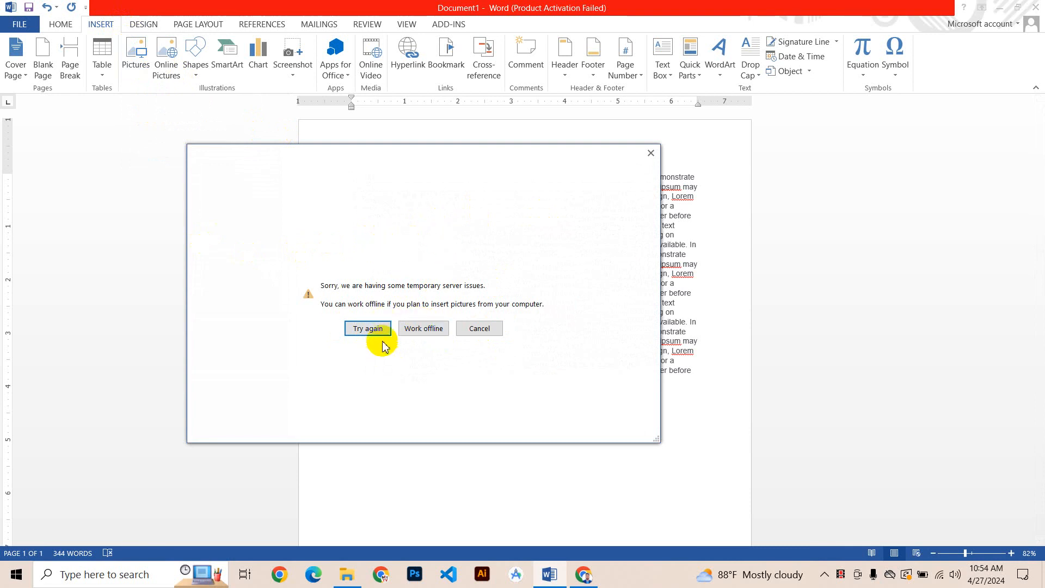
{"action": "left_click", "coordinate": [653, 155]}
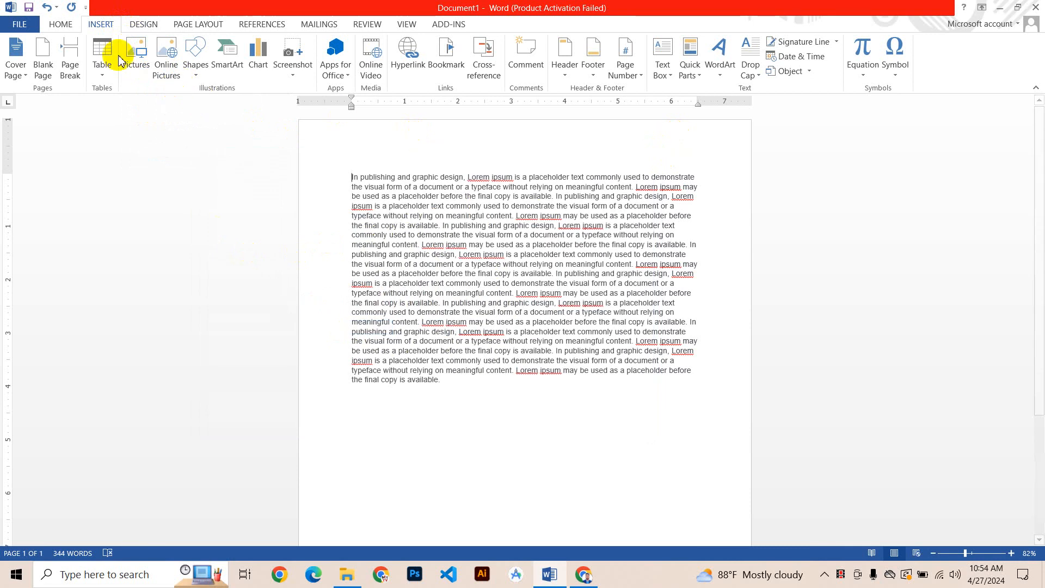
{"action": "left_click", "coordinate": [135, 54]}
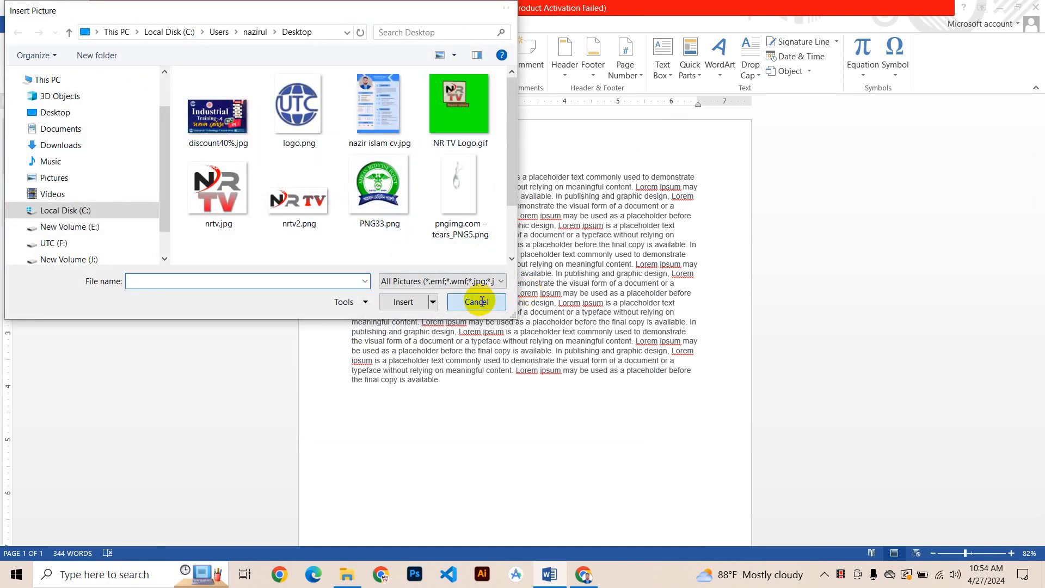
{"action": "left_click", "coordinate": [477, 300]}
- Delete all the placeholder text to clear the page
{"action": "left_click_drag", "start_coordinate": [554, 416], "coordinate": [248, 149]}
{"action": "key", "text": "Delete"}
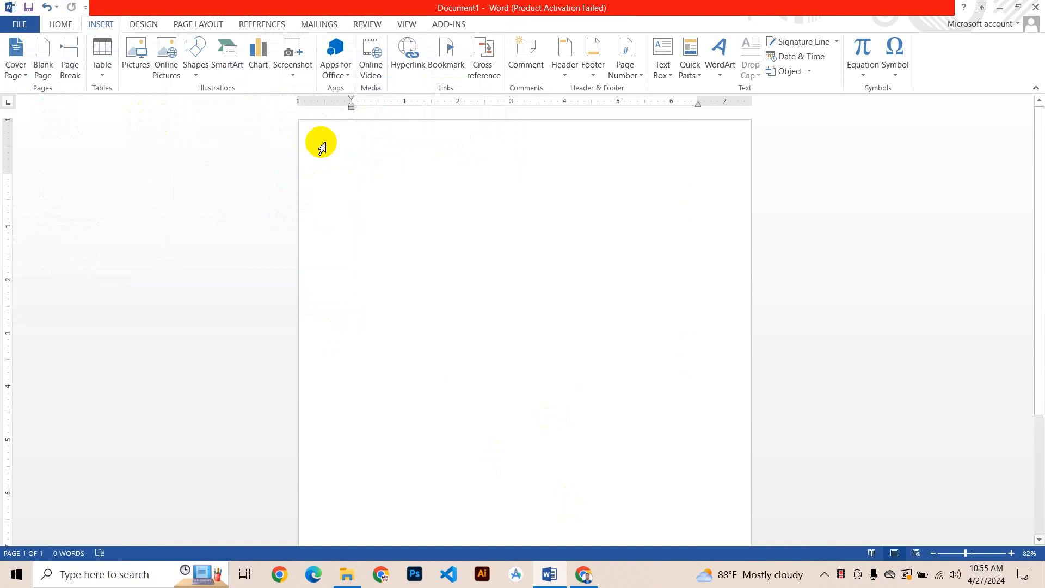
{"action": "scroll", "coordinate": [533, 293], "scroll_direction": "up", "scroll_amount": 2}
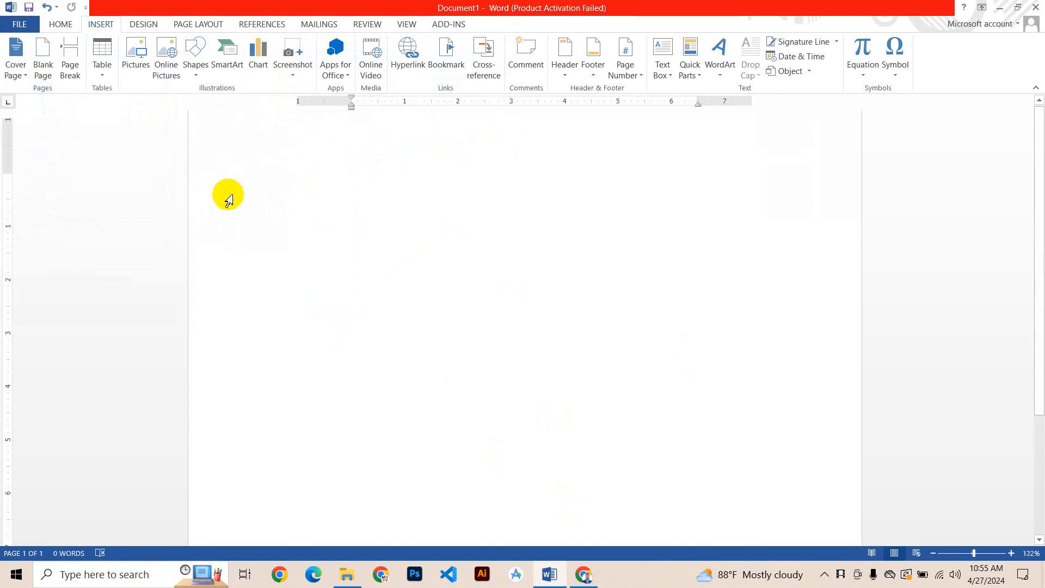
- Draw a text box about 2.33" high by 3.26" wide near the page's upper left and paste the placeholder text into it
{"action": "left_click", "coordinate": [197, 65]}
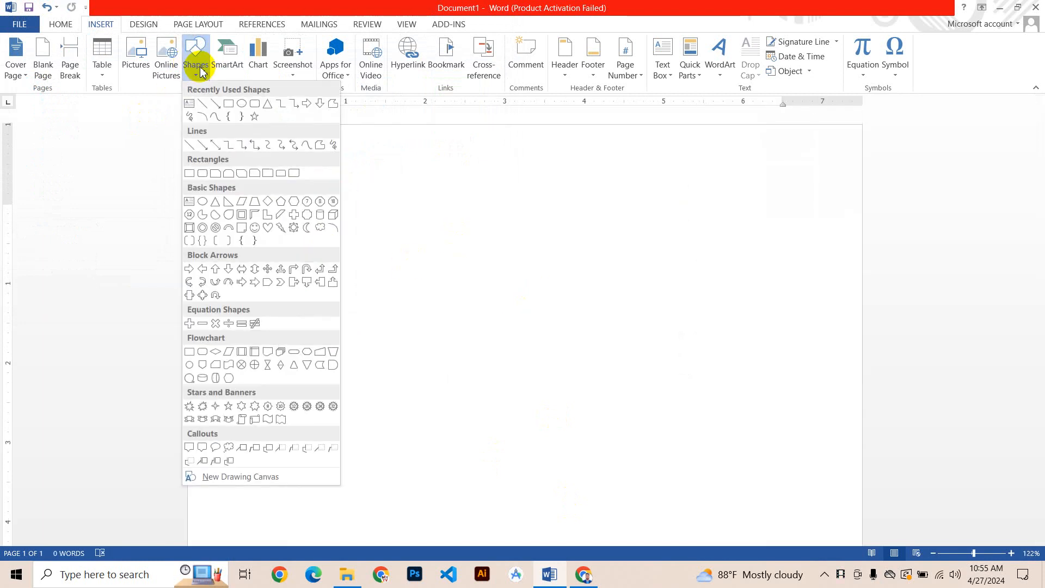
{"action": "left_click", "coordinate": [189, 103]}
{"action": "mouse_move", "coordinate": [247, 165]}
{"action": "left_mouse_down"}
{"action": "mouse_move", "coordinate": [630, 360]}
{"action": "mouse_move", "coordinate": [506, 351]}
{"action": "left_mouse_up"}
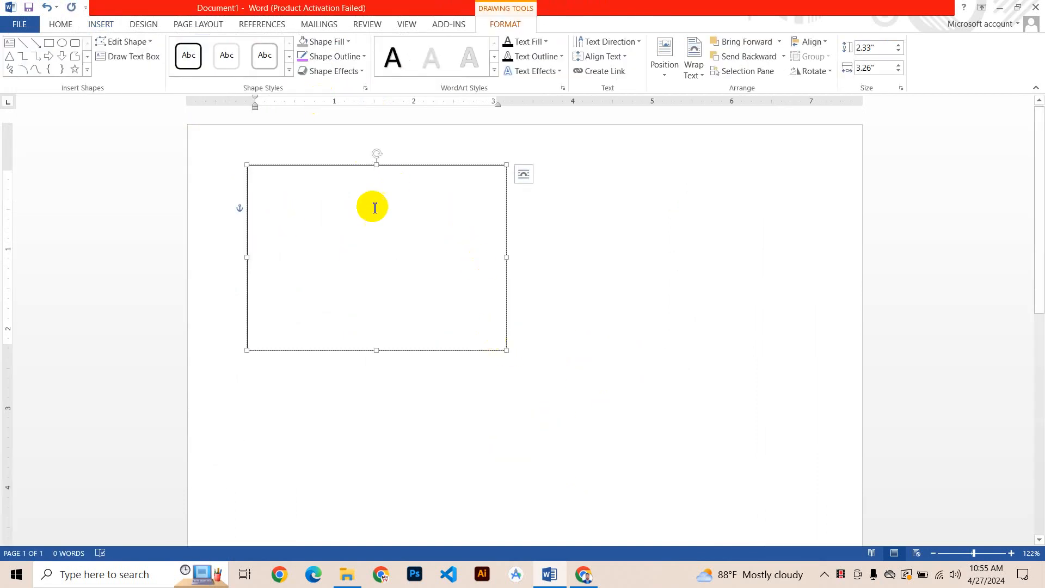
{"action": "key", "text": "ctrl+v"}
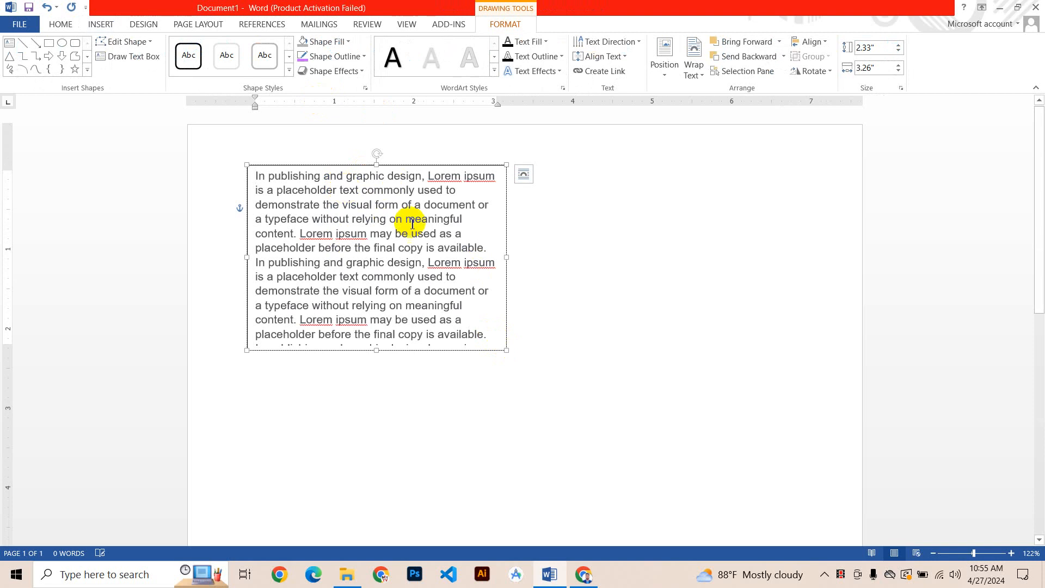
- Resize the text box to about 2.1" high by 3.58" wide
{"action": "left_click_drag", "start_coordinate": [332, 292], "coordinate": [462, 415]}
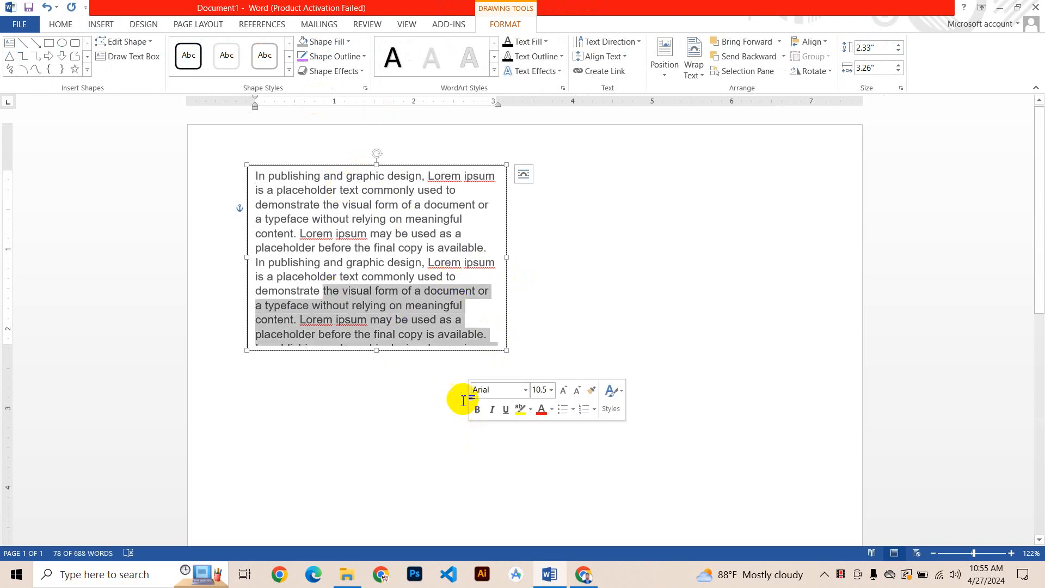
{"action": "left_click", "coordinate": [450, 305]}
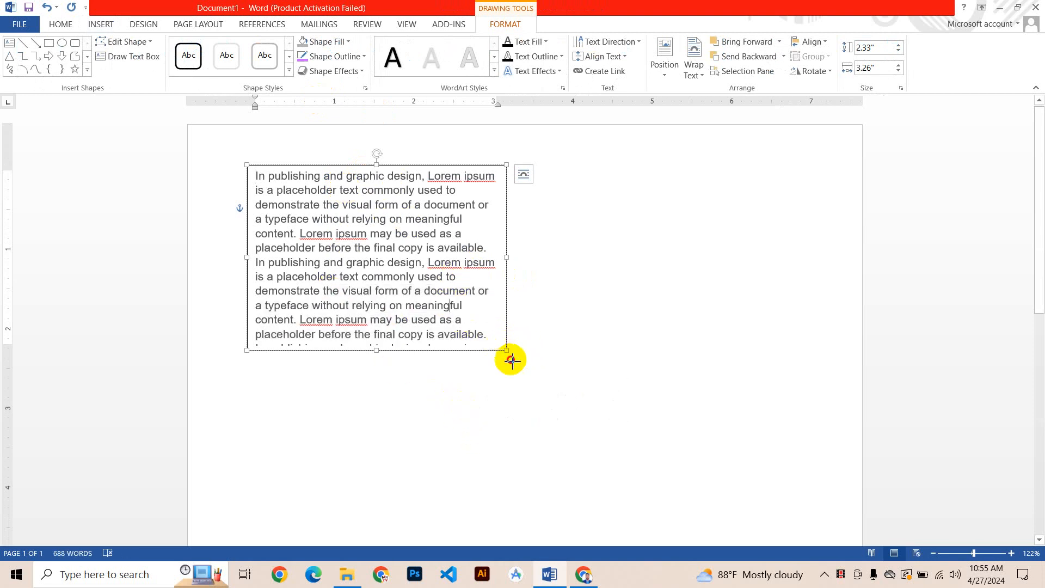
{"action": "left_click_drag", "start_coordinate": [508, 351], "coordinate": [544, 299]}
{"action": "left_click", "coordinate": [562, 334]}
- Remove both the fill and the outline from the text box
{"action": "left_click", "coordinate": [459, 243]}
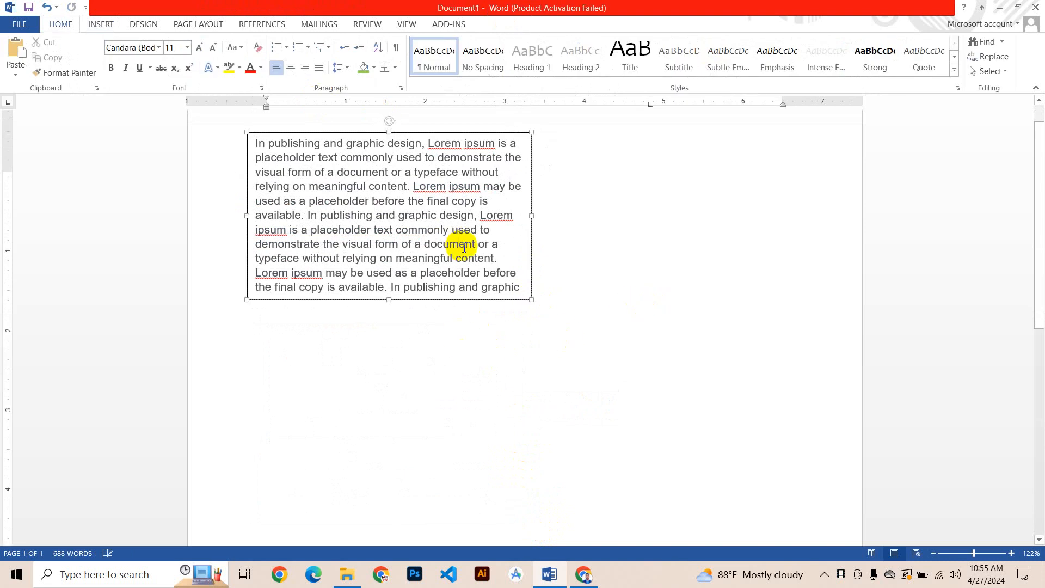
{"action": "left_click", "coordinate": [443, 136]}
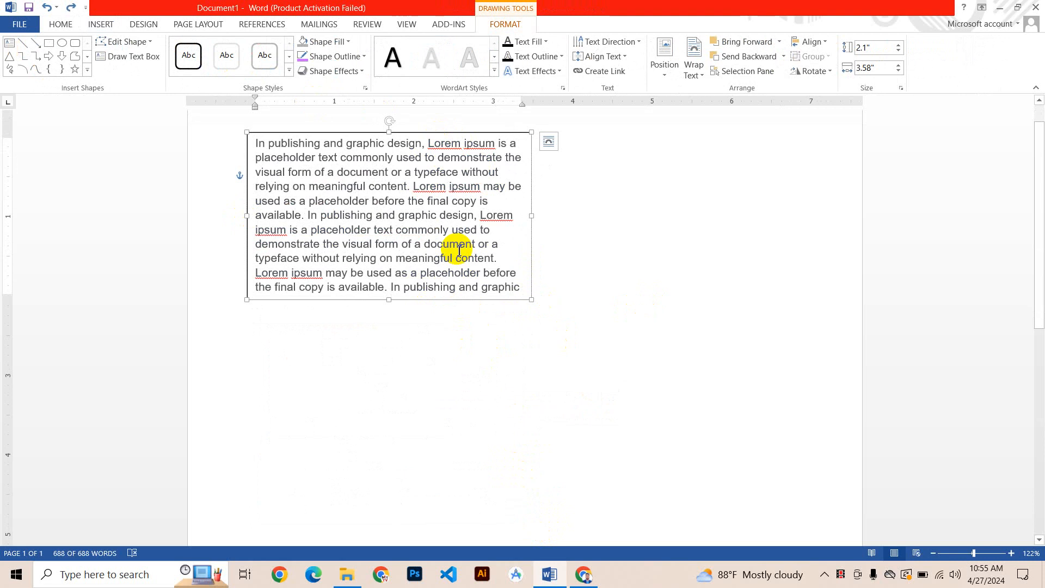
{"action": "left_click", "coordinate": [866, 420]}
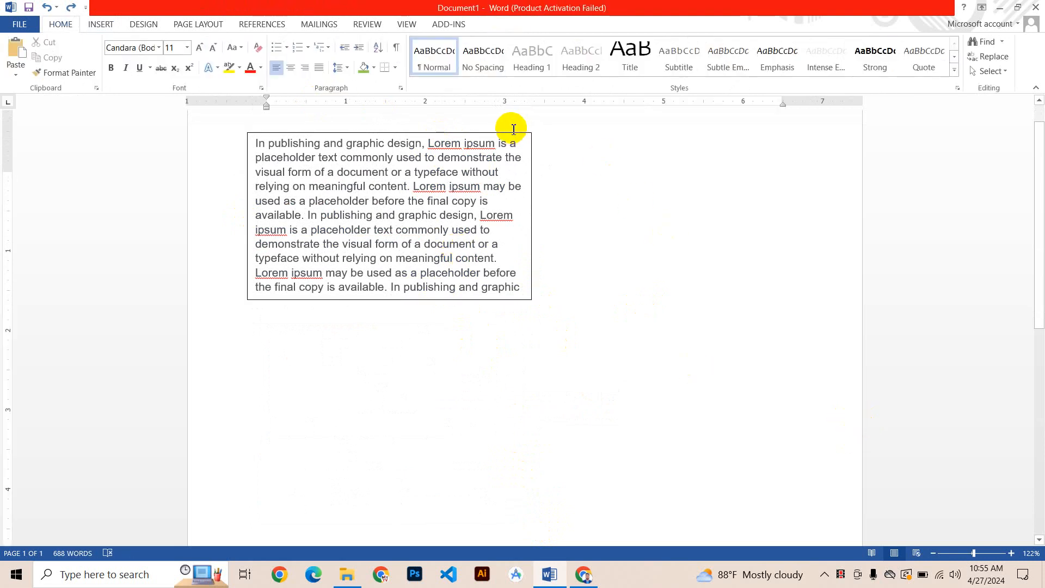
{"action": "left_click", "coordinate": [473, 156]}
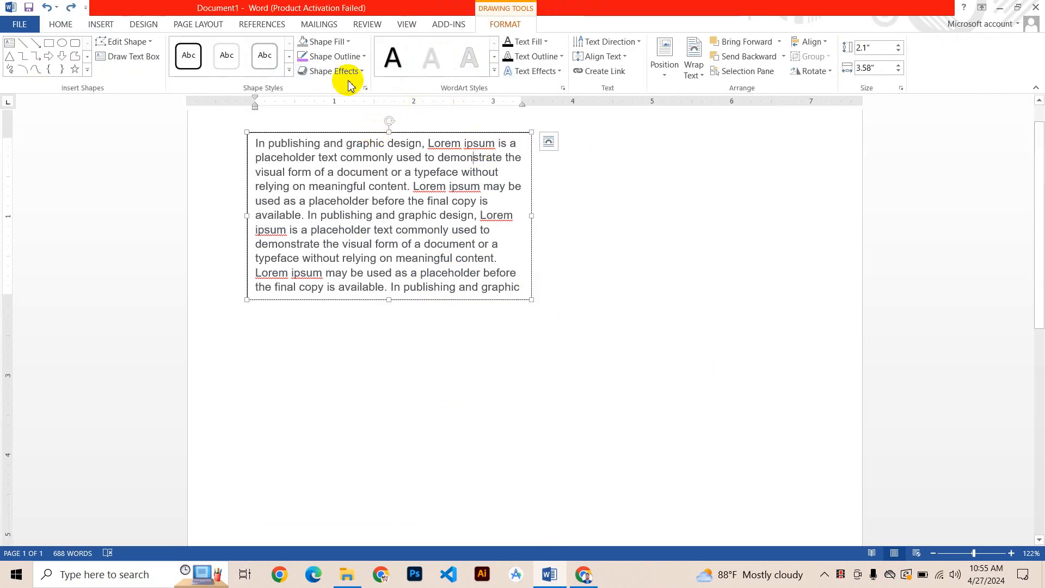
{"action": "left_click", "coordinate": [338, 43]}
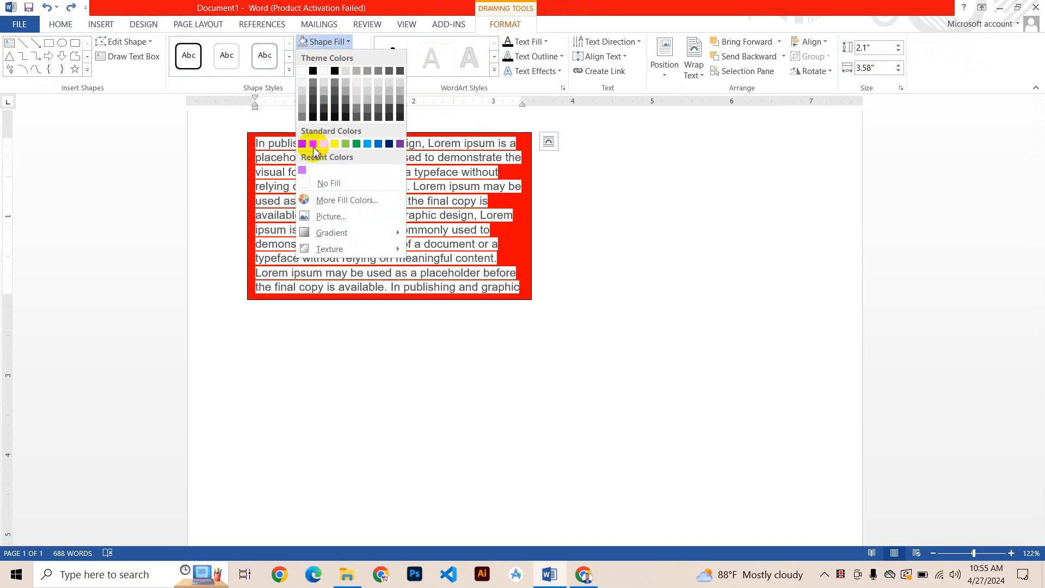
{"action": "left_click", "coordinate": [343, 181]}
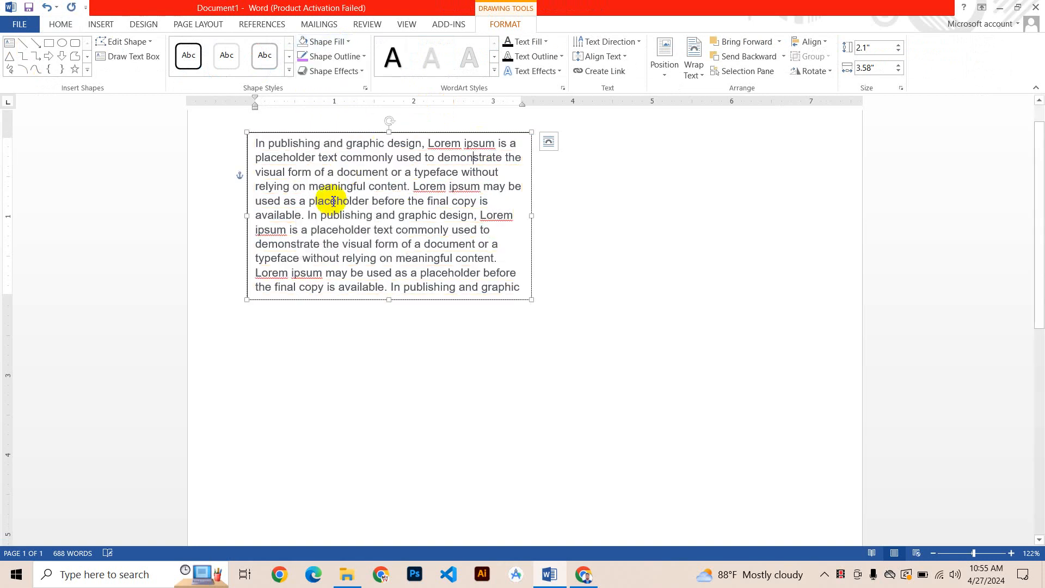
{"action": "left_click", "coordinate": [333, 57]}
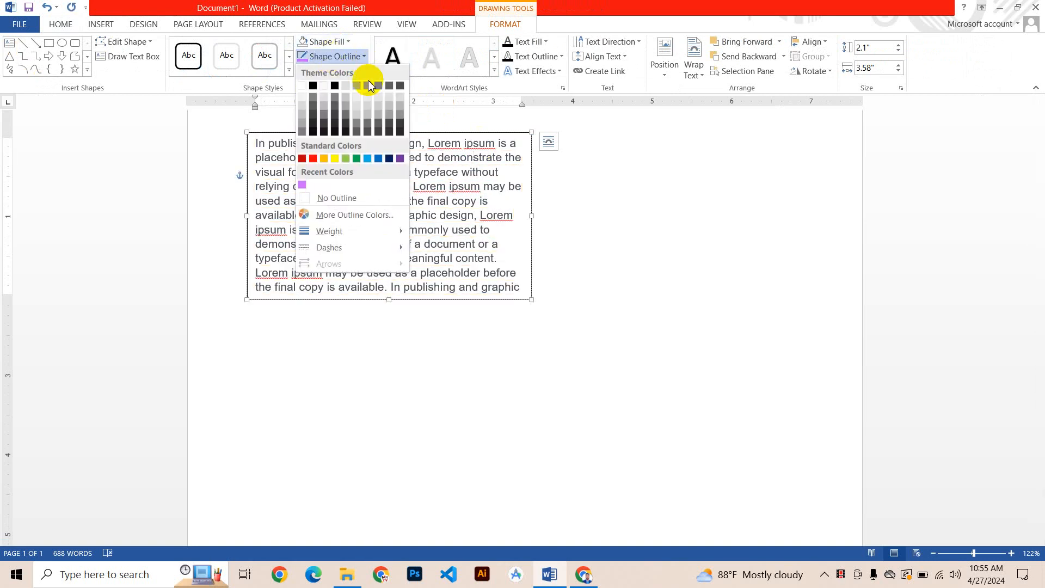
{"action": "left_click", "coordinate": [326, 203]}
{"action": "left_click", "coordinate": [658, 441]}
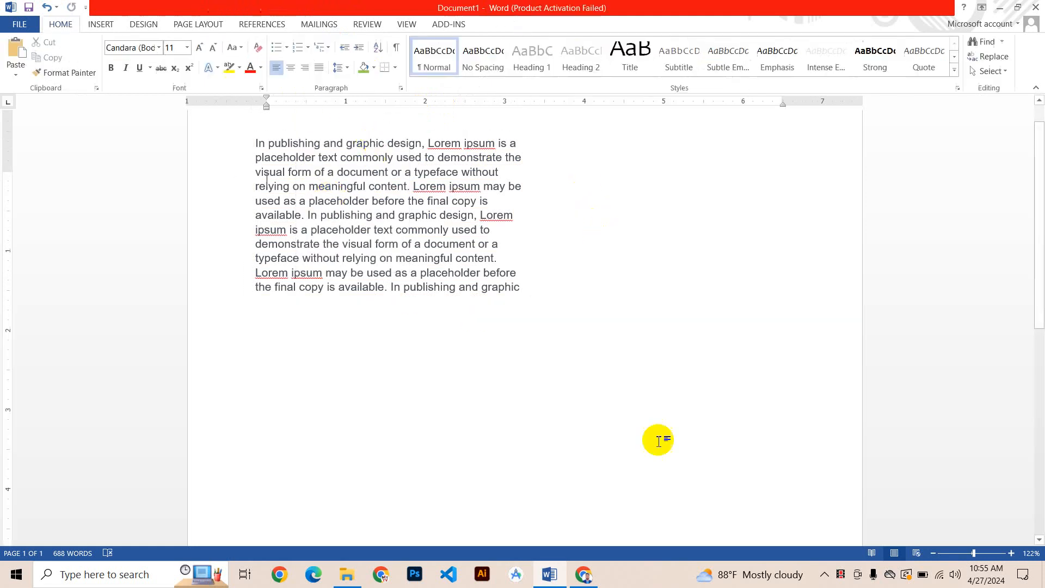
- Justify all of the visible placeholder text inside the text box
{"action": "double_click", "coordinate": [485, 200]}
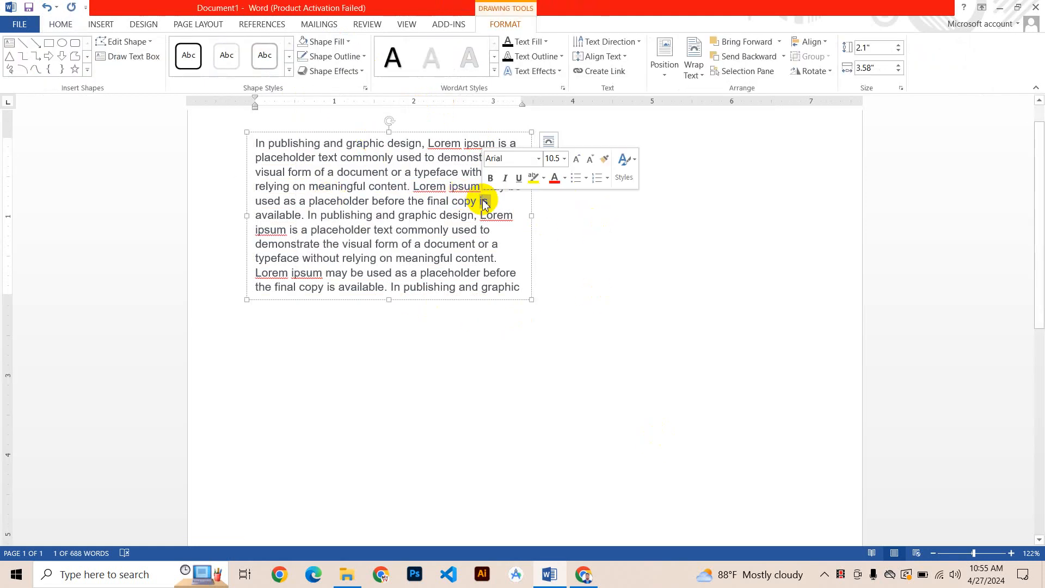
{"action": "left_click_drag", "start_coordinate": [520, 285], "coordinate": [147, 109]}
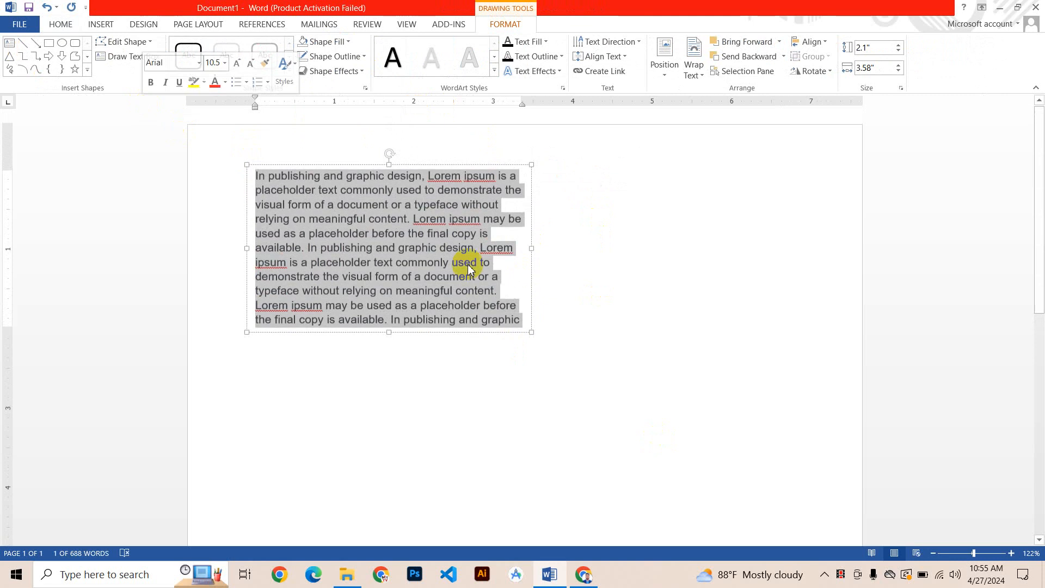
{"action": "left_click", "coordinate": [61, 23]}
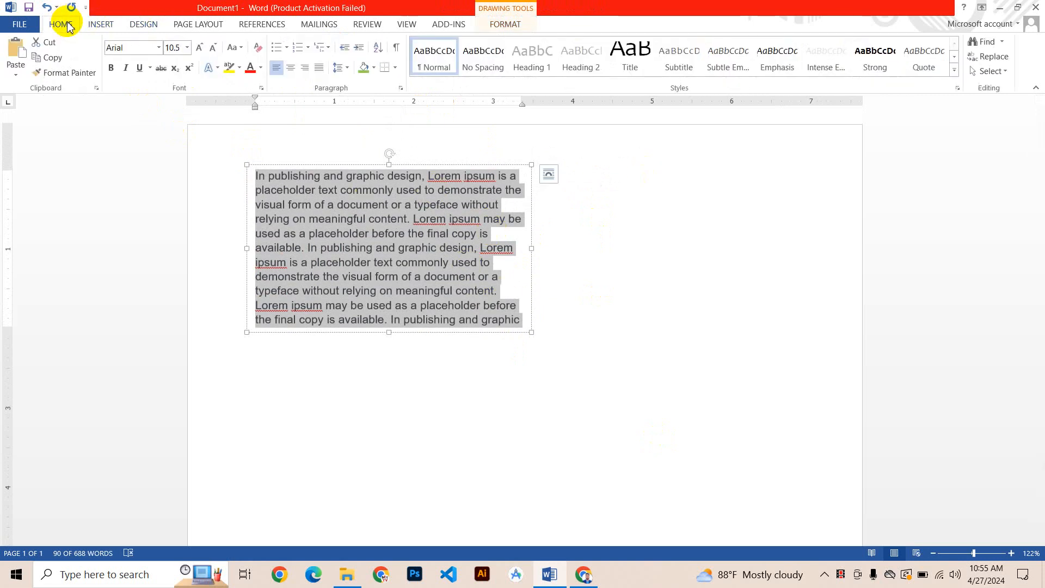
{"action": "left_click", "coordinate": [318, 68]}
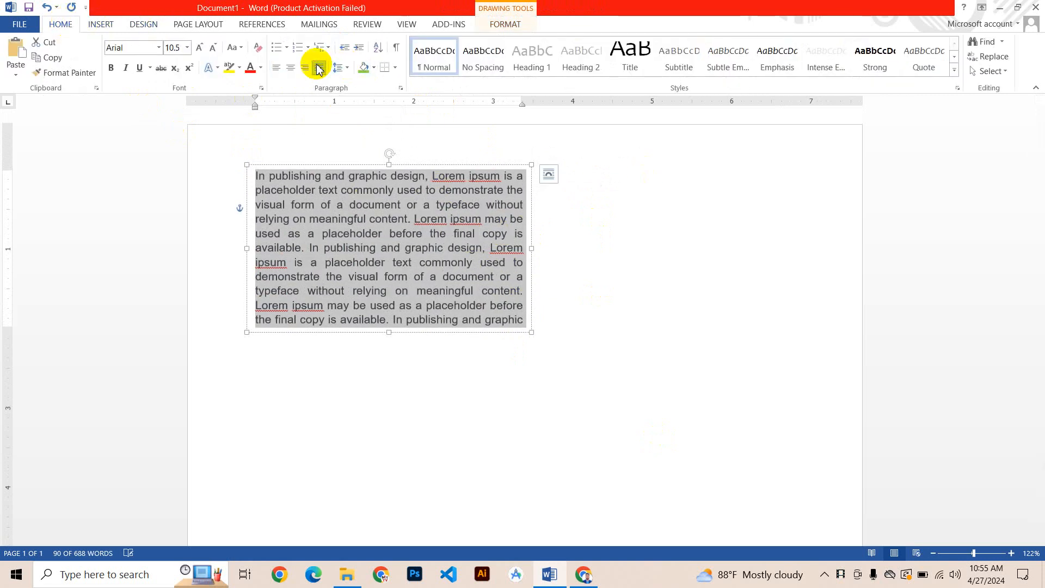
{"action": "left_click", "coordinate": [431, 265]}
{"action": "left_click", "coordinate": [539, 297]}
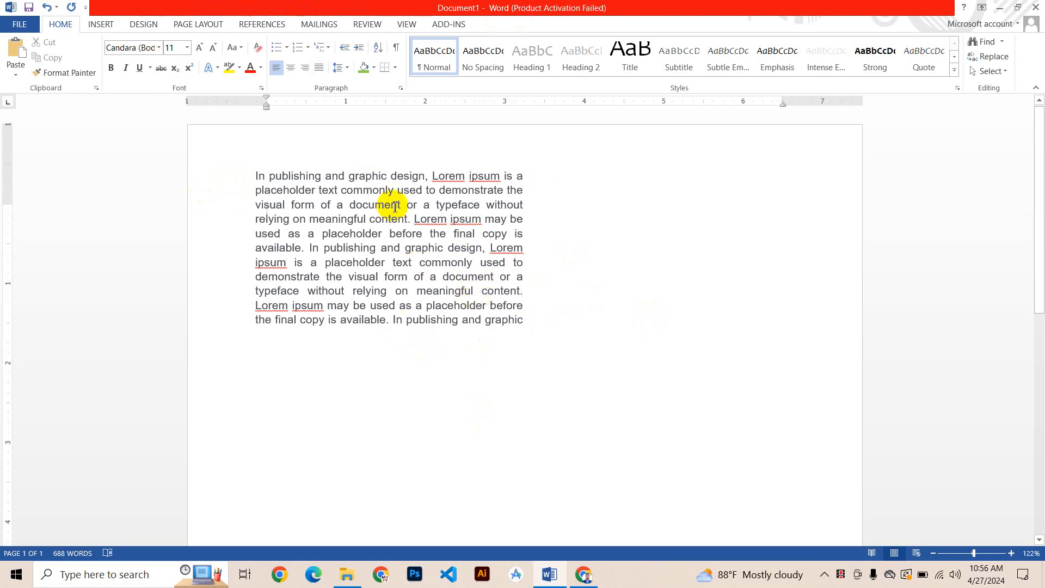
- Delete the text box together with its text and open the gallery of shapes
{"action": "left_click", "coordinate": [338, 233]}
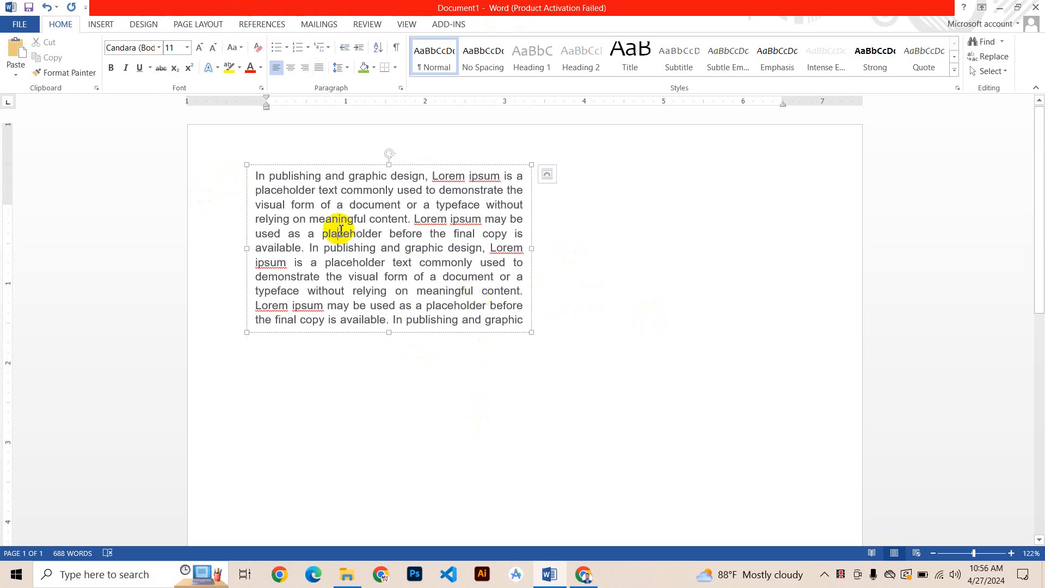
{"action": "left_click", "coordinate": [101, 24]}
{"action": "left_click", "coordinate": [210, 80]}
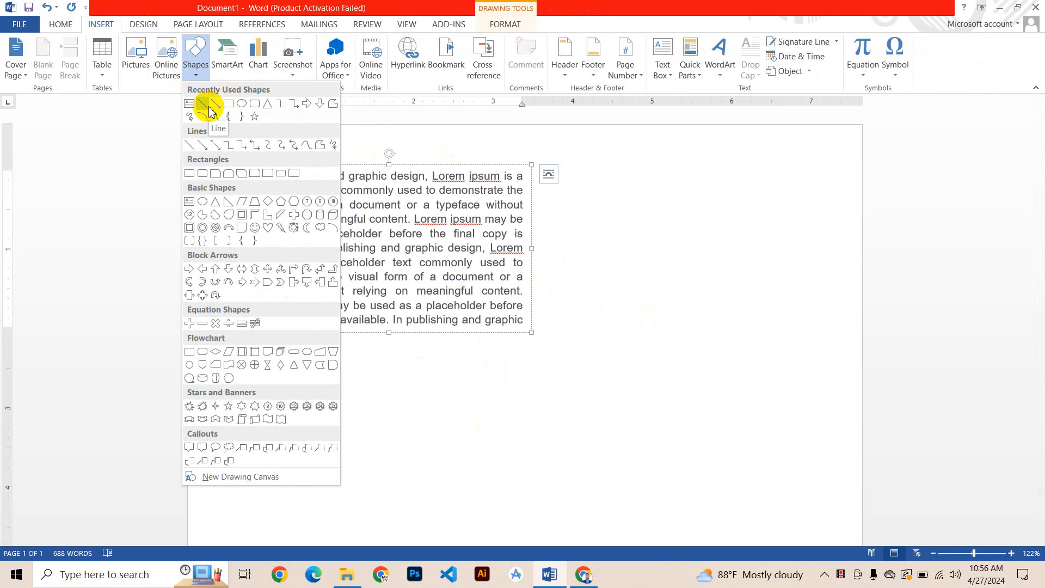
{"action": "left_click", "coordinate": [531, 281]}
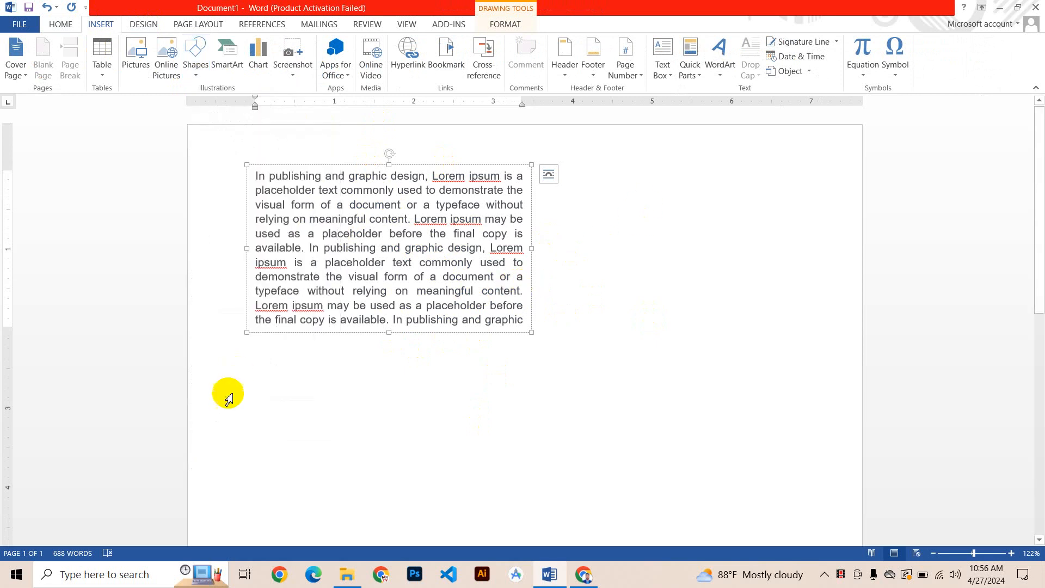
{"action": "left_click_drag", "start_coordinate": [169, 145], "coordinate": [279, 187]}
{"action": "key", "text": "Delete"}
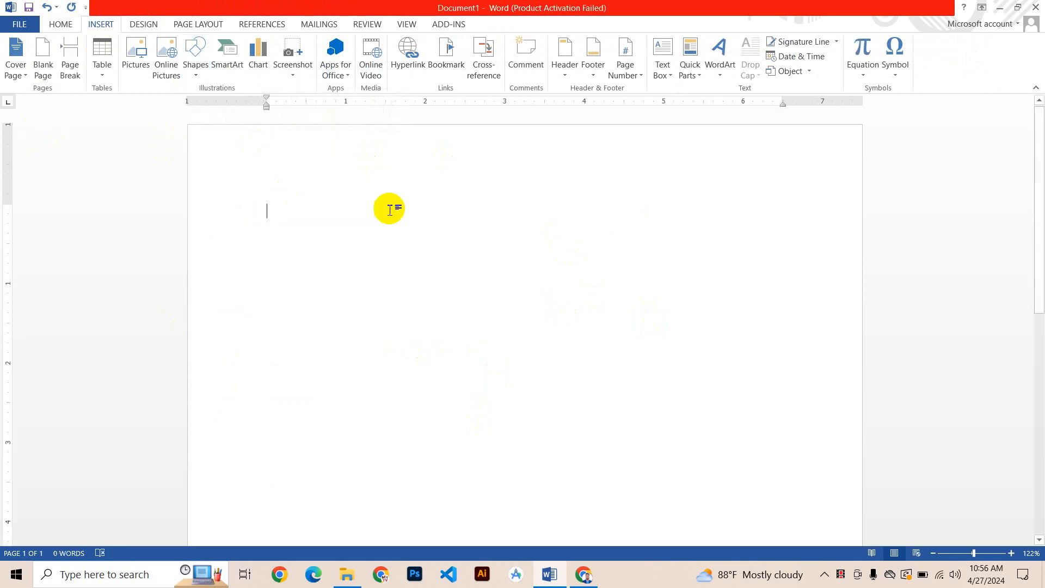
{"action": "left_click", "coordinate": [197, 50]}
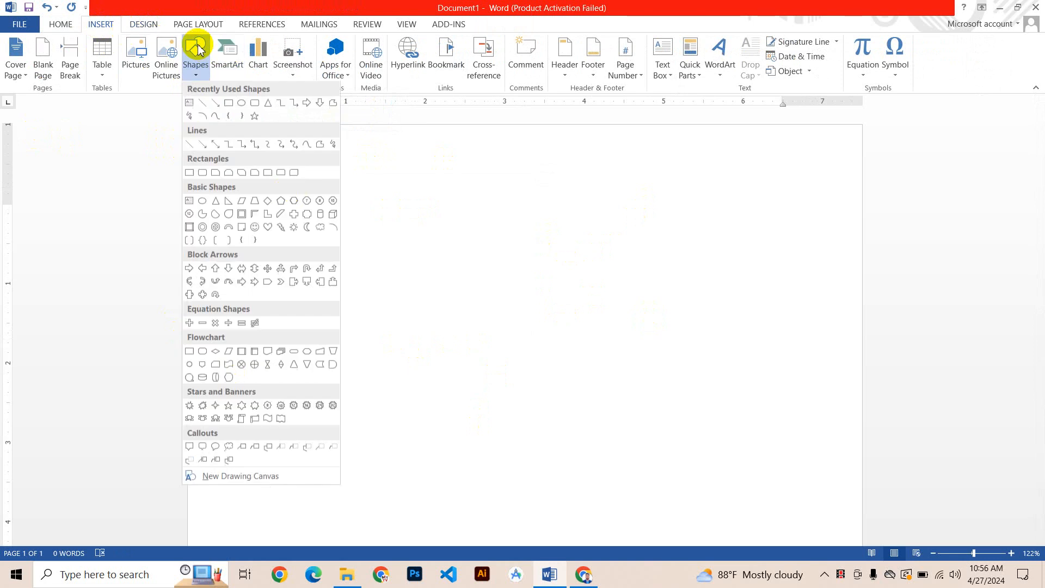
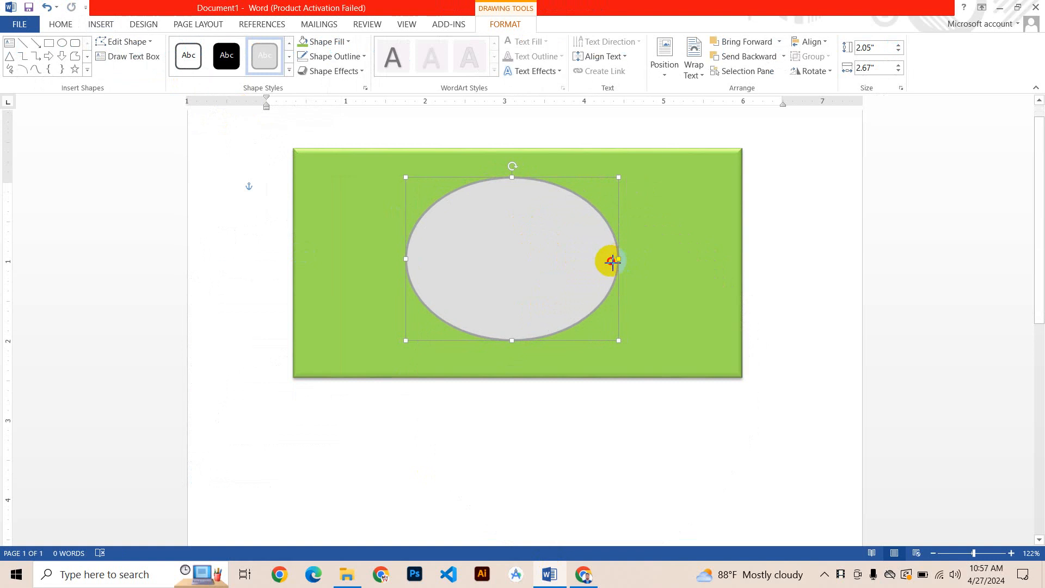
- Narrow the oval to about 2.55" wide and apply the bevelled dark gray gradient shape style to it
{"action": "left_click_drag", "start_coordinate": [612, 261], "coordinate": [603, 261]}
{"action": "left_click", "coordinate": [517, 250]}
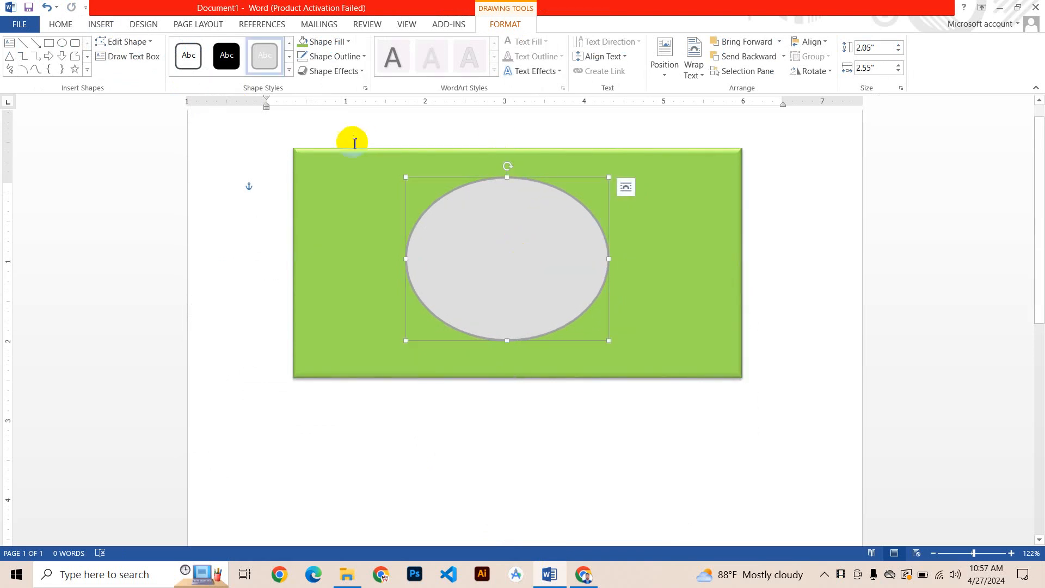
{"action": "left_click", "coordinate": [289, 71]}
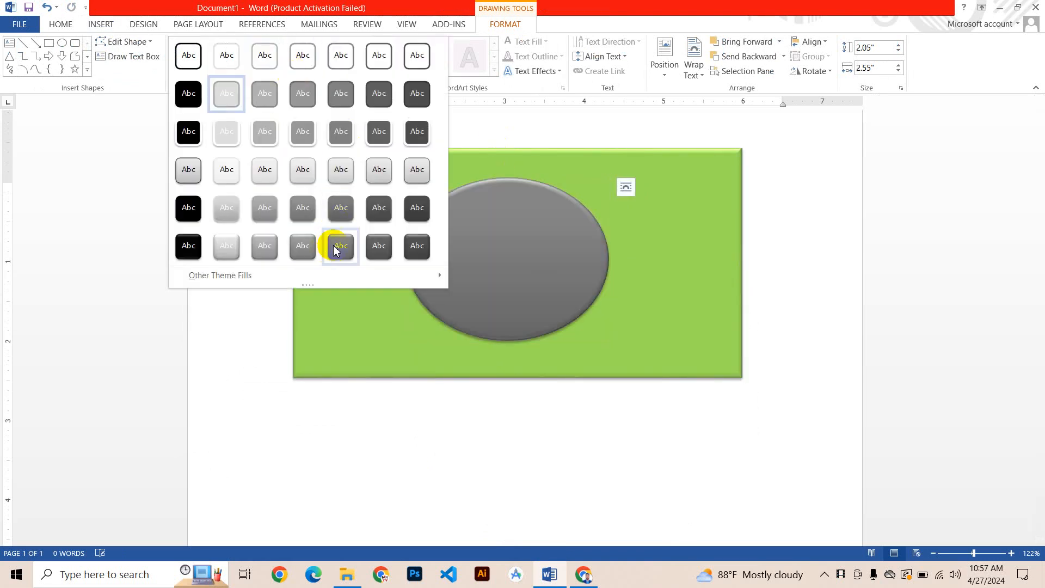
{"action": "left_click", "coordinate": [336, 249]}
- Nudge the oval slightly toward the centre of the green rectangle and fill it with the standard red colour
{"action": "left_click_drag", "start_coordinate": [502, 262], "coordinate": [508, 263]}
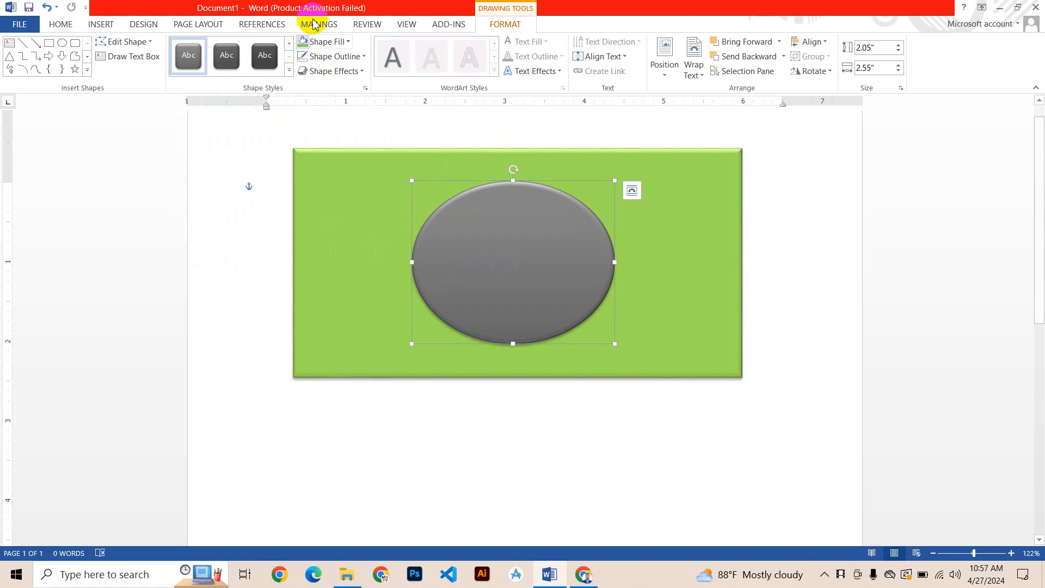
{"action": "left_click", "coordinate": [327, 41]}
{"action": "left_click", "coordinate": [313, 146]}
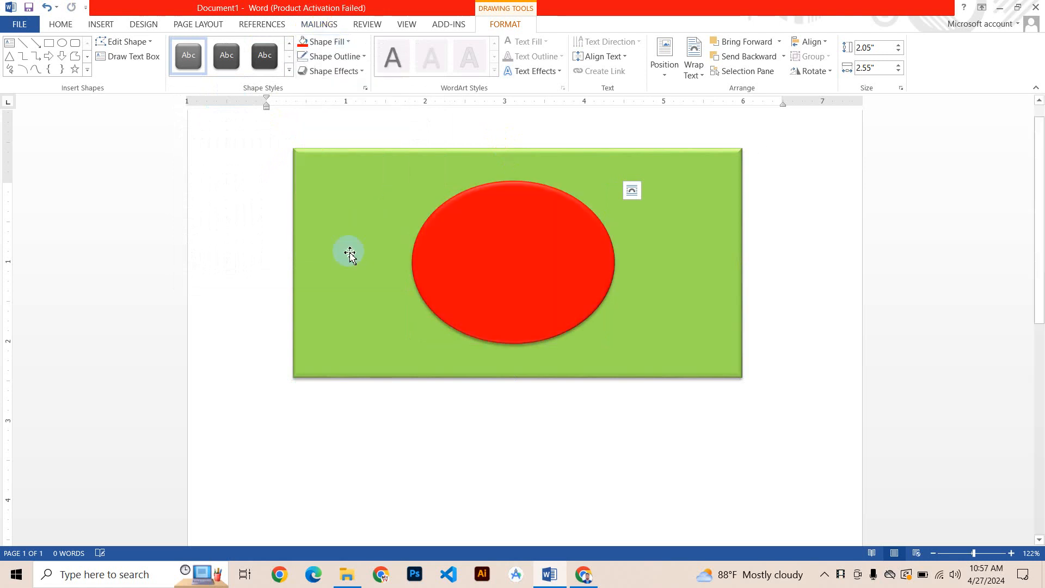
{"action": "left_click", "coordinate": [595, 438]}
- Draw a nearly vertical line about 6.43" tall downward from the green rectangle's upper-left corner as a flagpole
{"action": "scroll", "coordinate": [580, 330], "scroll_direction": "down", "scroll_amount": 2}
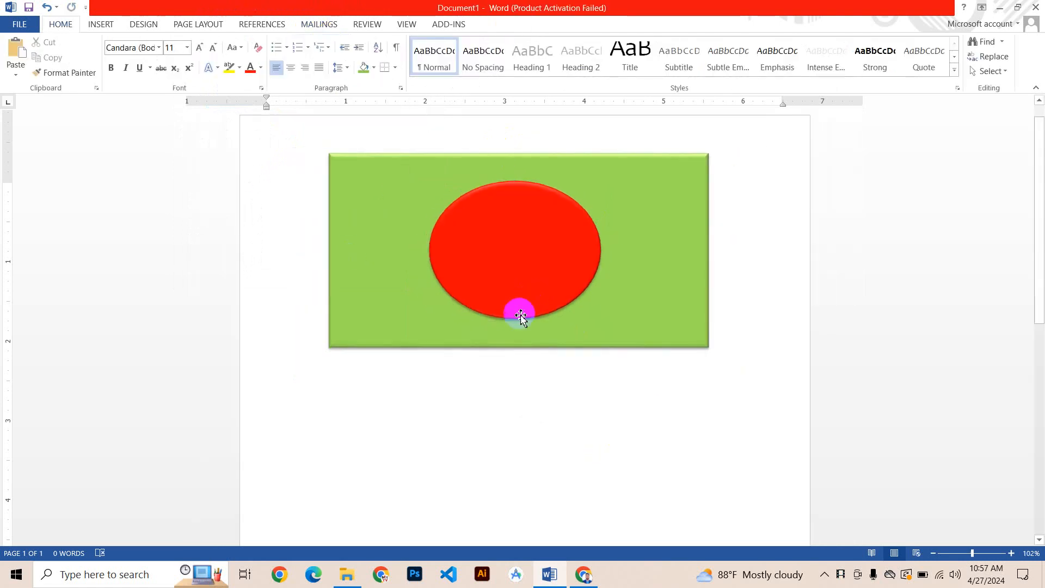
{"action": "left_click", "coordinate": [142, 24]}
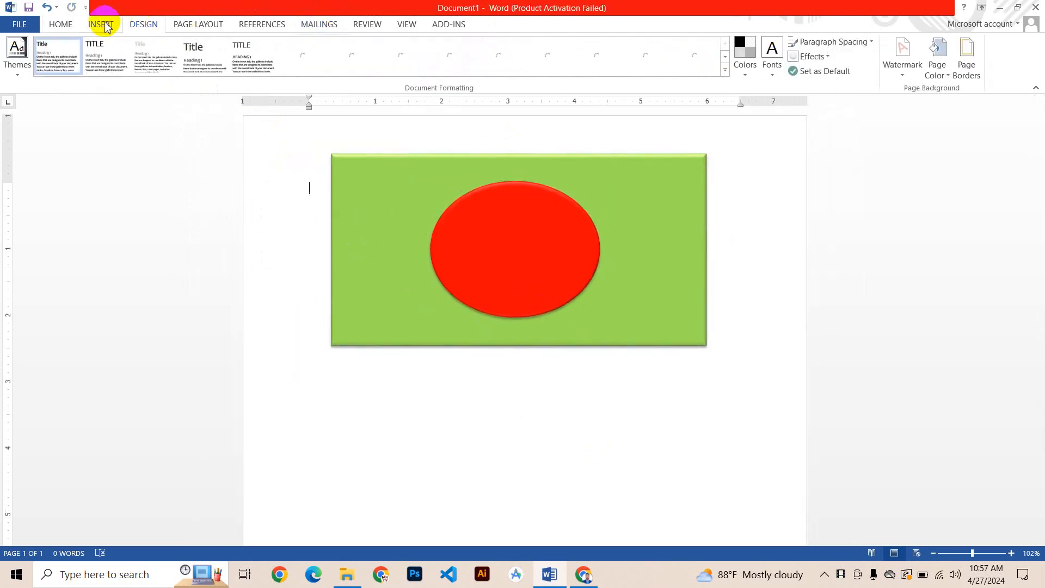
{"action": "left_click", "coordinate": [101, 24]}
{"action": "left_click", "coordinate": [195, 57]}
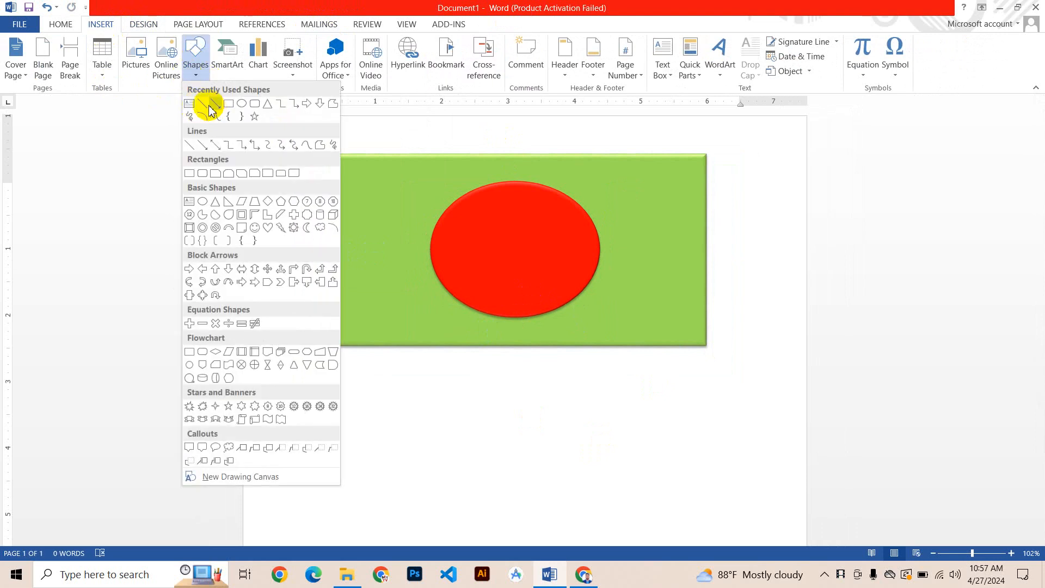
{"action": "left_click", "coordinate": [212, 113]}
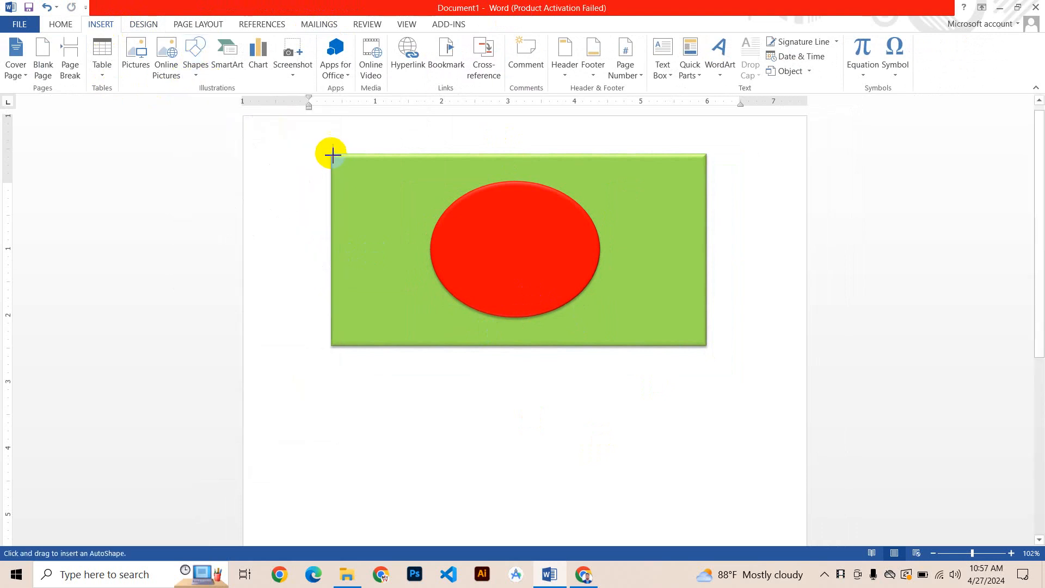
{"action": "mouse_move", "coordinate": [332, 155]}
{"action": "left_mouse_down"}
{"action": "mouse_move", "coordinate": [345, 516]}
{"action": "mouse_move", "coordinate": [329, 525]}
{"action": "mouse_move", "coordinate": [322, 486]}
{"action": "mouse_move", "coordinate": [338, 481]}
{"action": "left_mouse_up"}
- Apply the thick black line style with a shadow effect to the flagpole line
{"action": "scroll", "coordinate": [420, 412], "scroll_direction": "up", "scroll_amount": 1}
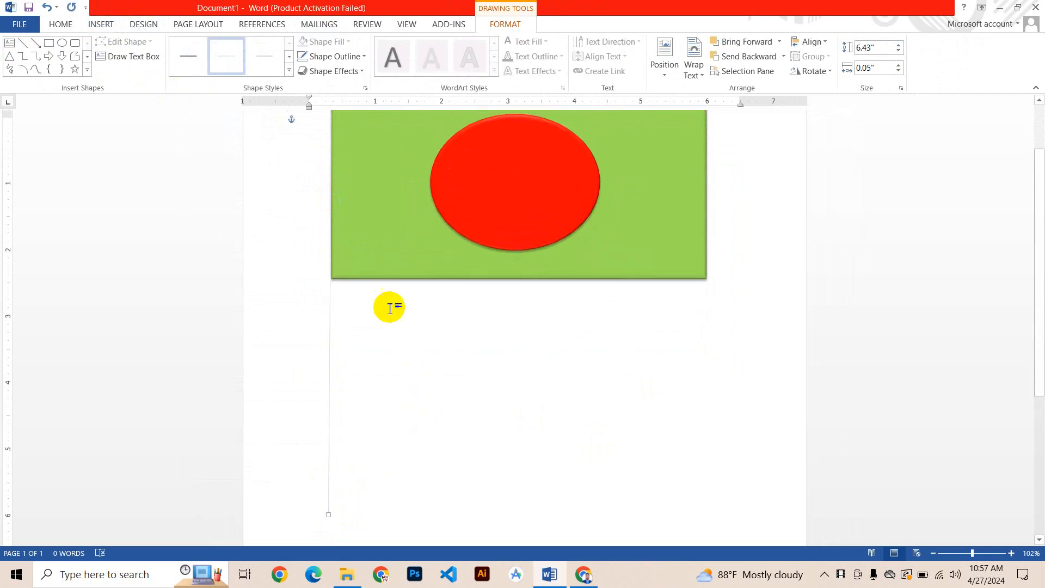
{"action": "left_click", "coordinate": [289, 70]}
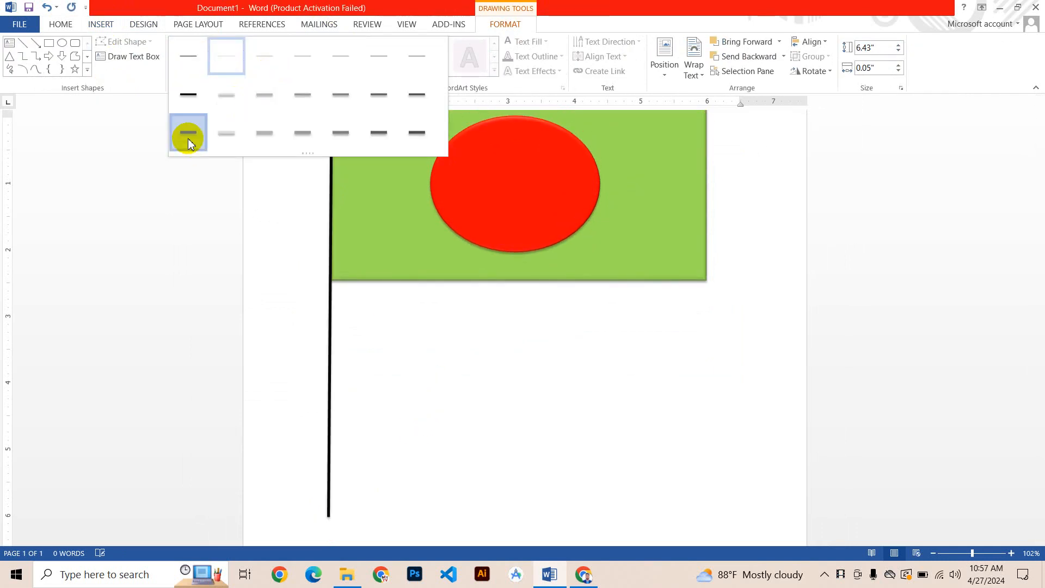
{"action": "left_click", "coordinate": [187, 136]}
- Set the flagpole line's width to 10.25 pt and its colour to standard orange
{"action": "scroll", "coordinate": [439, 341], "scroll_direction": "up", "scroll_amount": 1}
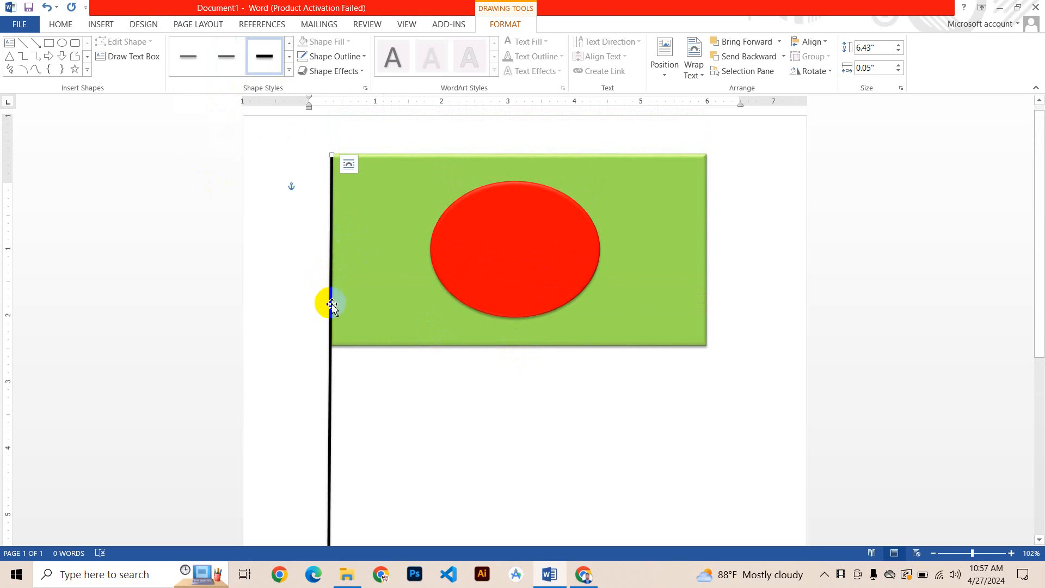
{"action": "right_click", "coordinate": [332, 443]}
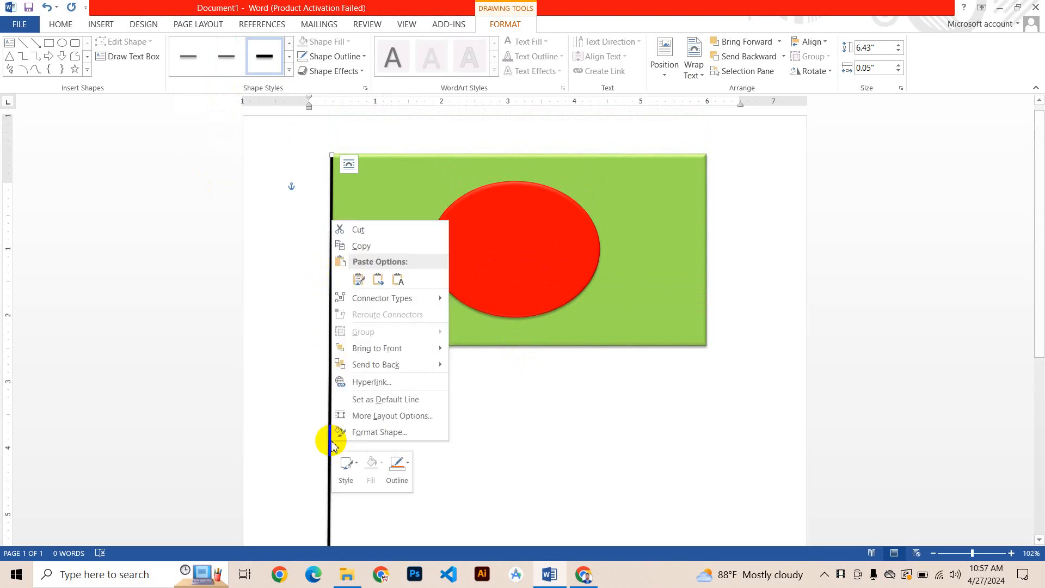
{"action": "left_click", "coordinate": [391, 433]}
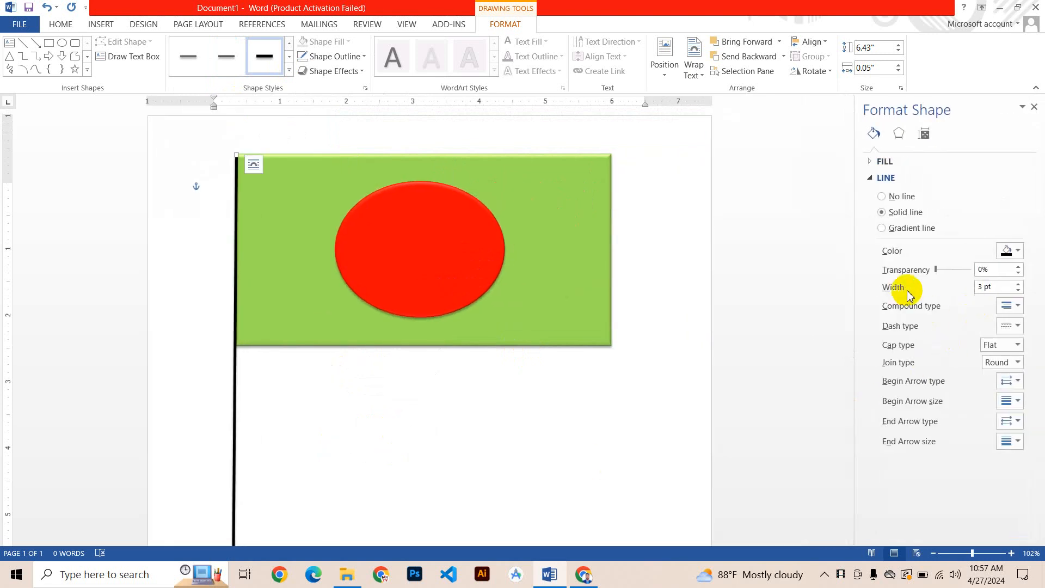
{"action": "left_click", "coordinate": [1018, 283]}
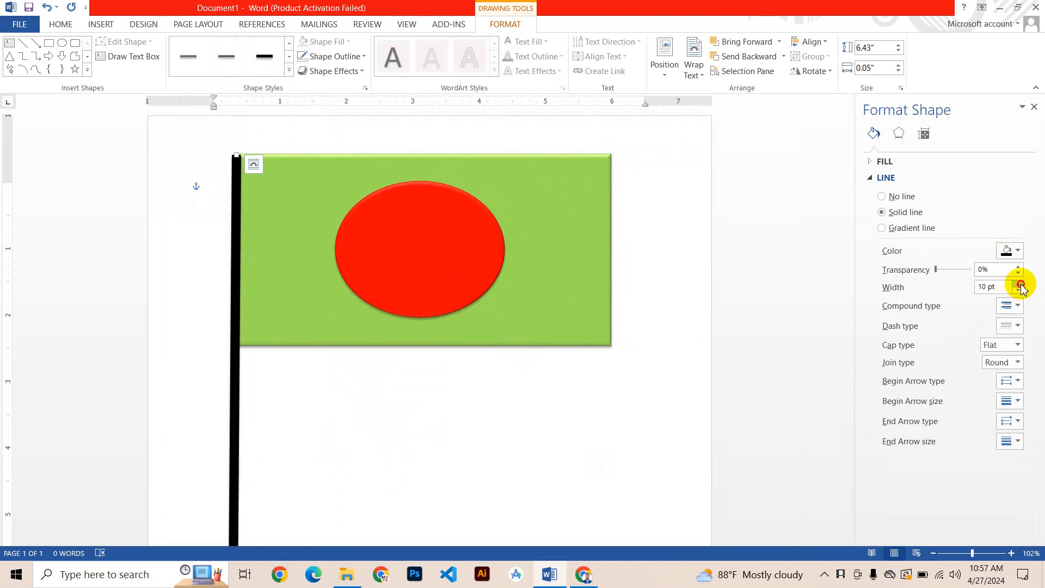
{"action": "left_click", "coordinate": [1018, 251]}
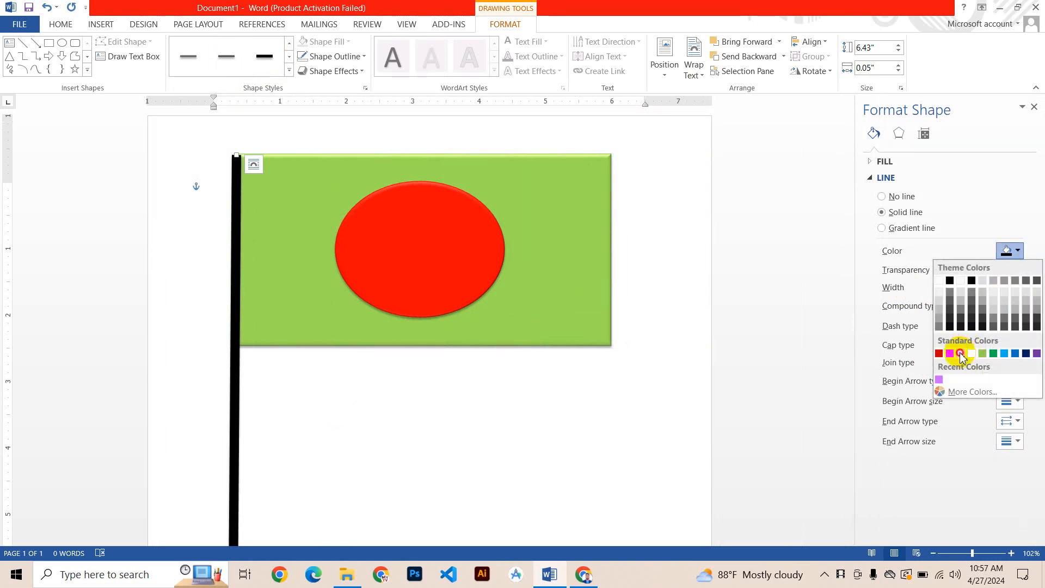
{"action": "left_click", "coordinate": [961, 354]}
- Try the thick-thin compound type on the flagpole line and settle on the triple-line compound type
{"action": "left_click", "coordinate": [1010, 306]}
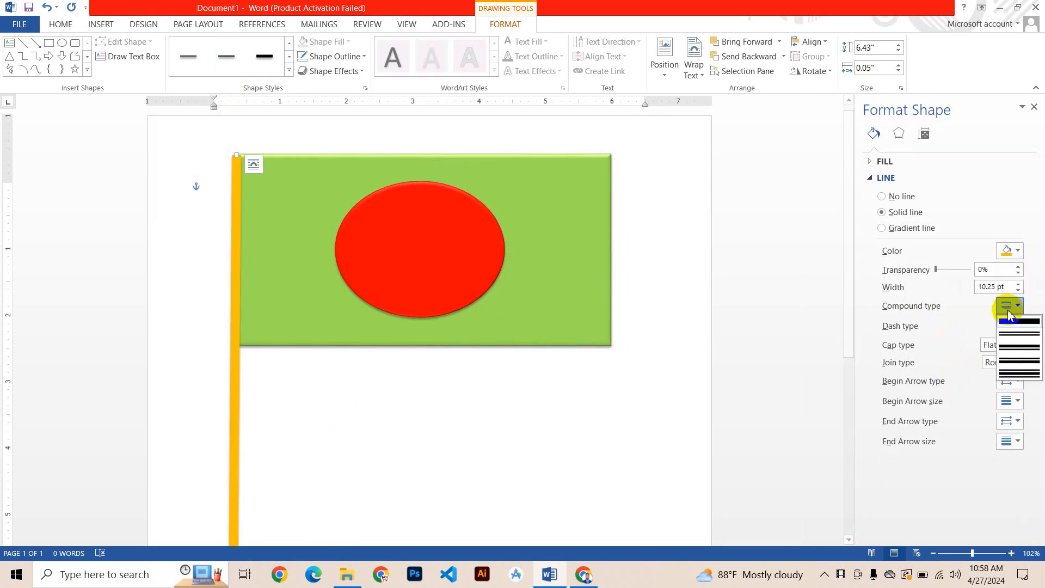
{"action": "left_click", "coordinate": [1007, 346]}
{"action": "left_click", "coordinate": [1018, 307]}
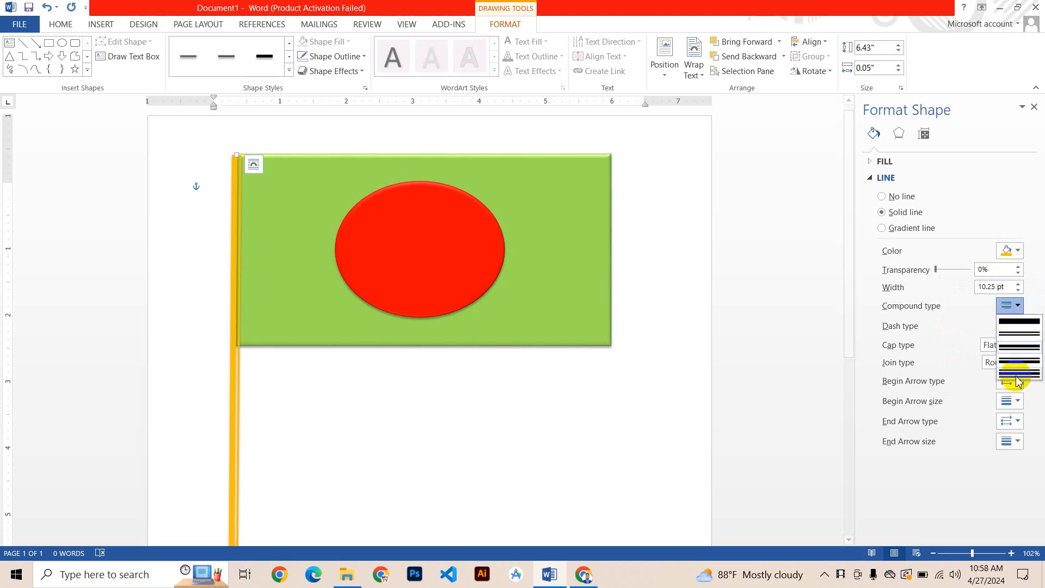
{"action": "left_click", "coordinate": [1020, 373]}
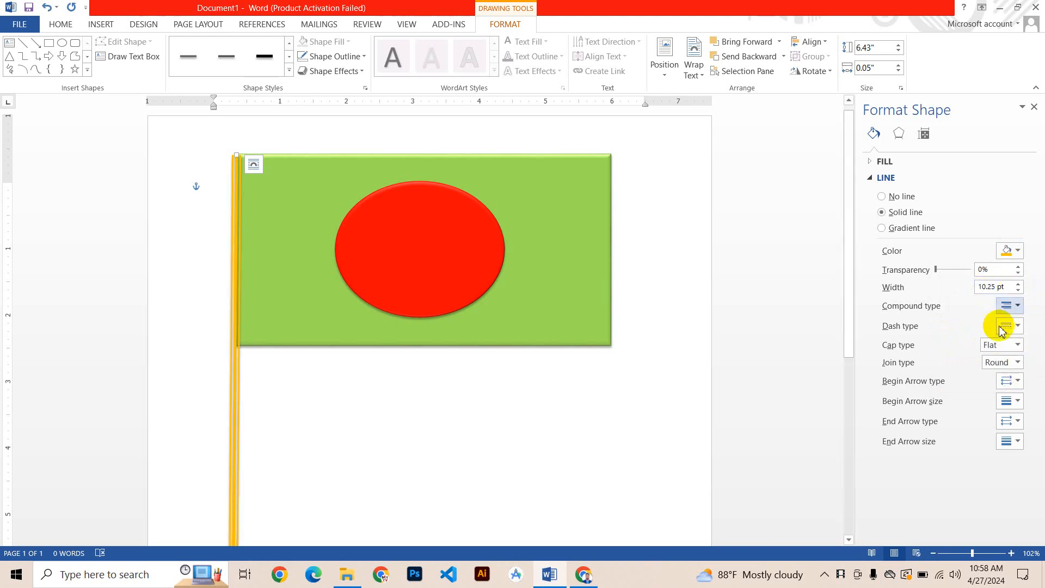
- Try a triangular arrowhead at the flagpole line's beginning, and replace it with the round oval end
{"action": "left_click", "coordinate": [1014, 380]}
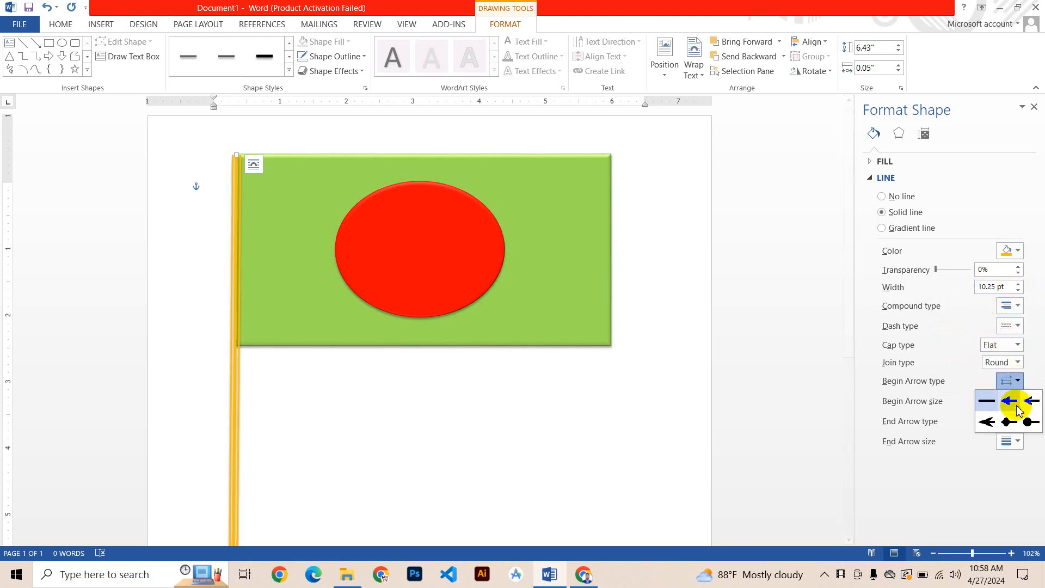
{"action": "left_click", "coordinate": [1008, 404]}
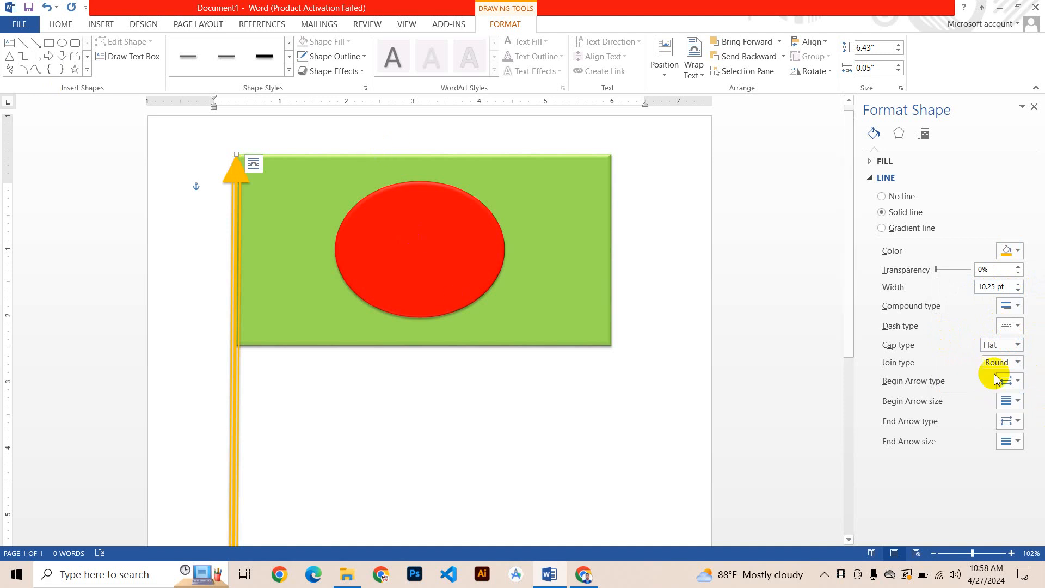
{"action": "left_click", "coordinate": [1014, 381]}
{"action": "left_click", "coordinate": [1027, 420]}
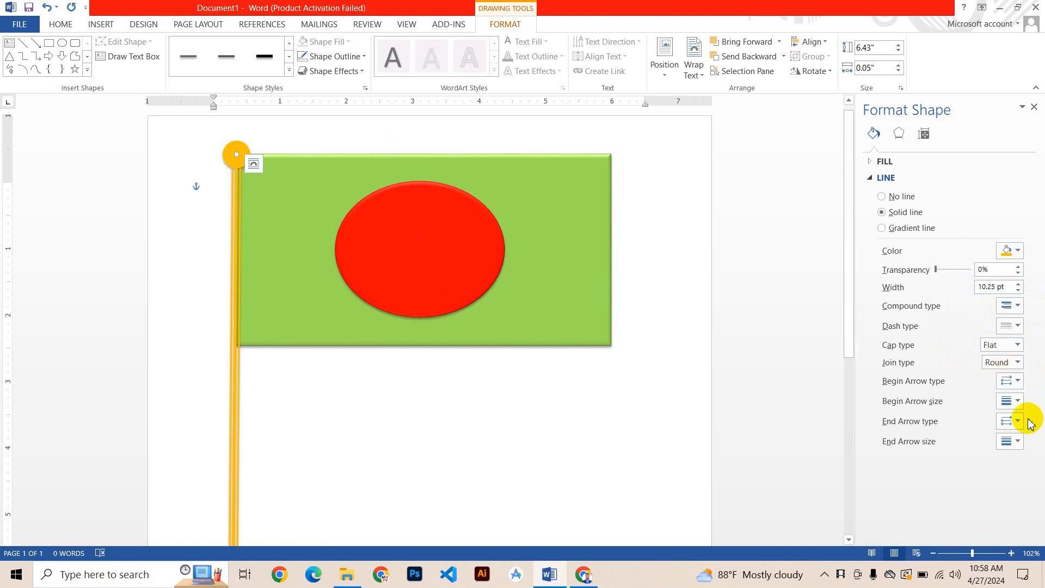
- Give the flagpole line's lower end the round oval arrow type and deselect the line
{"action": "left_click", "coordinate": [1017, 423]}
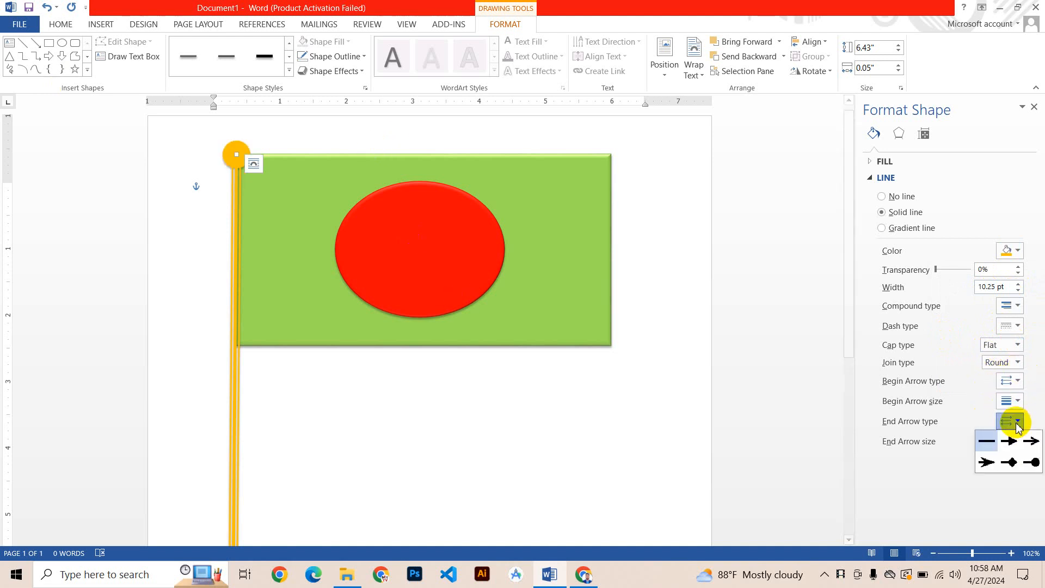
{"action": "left_click", "coordinate": [1034, 461]}
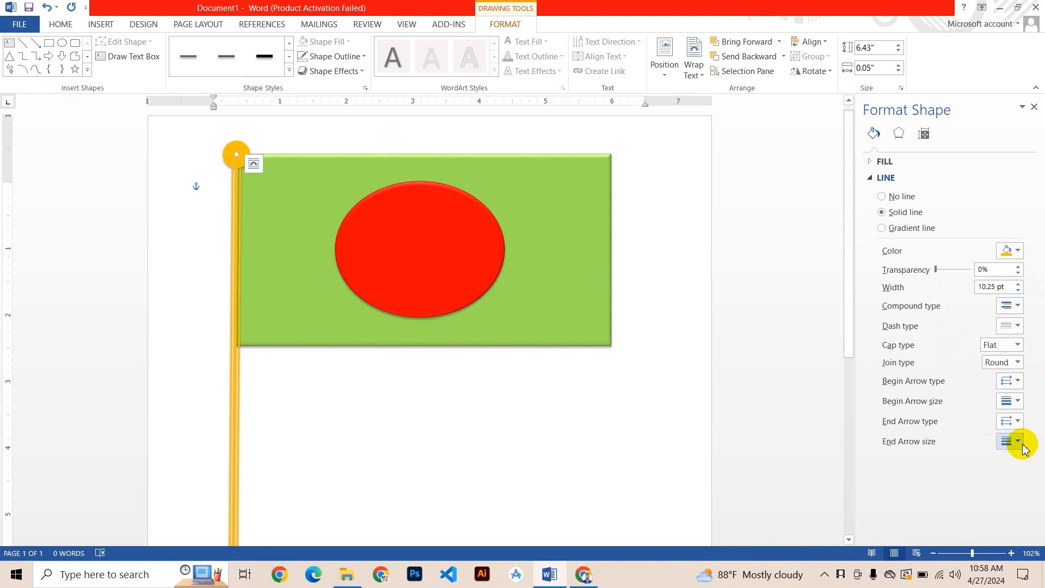
{"action": "left_click", "coordinate": [1019, 443]}
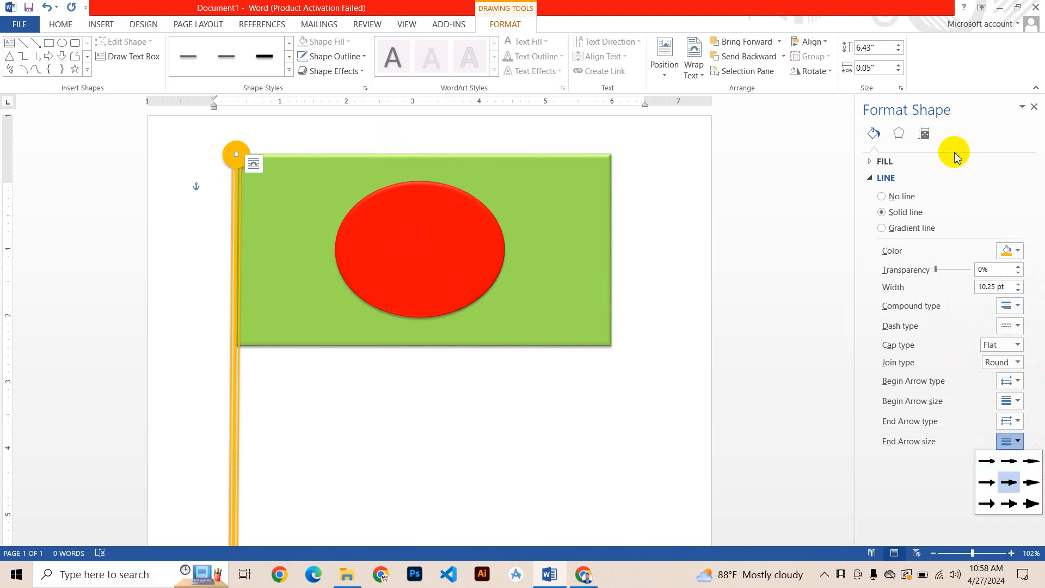
{"action": "left_click", "coordinate": [1036, 110]}
{"action": "left_click", "coordinate": [454, 421]}
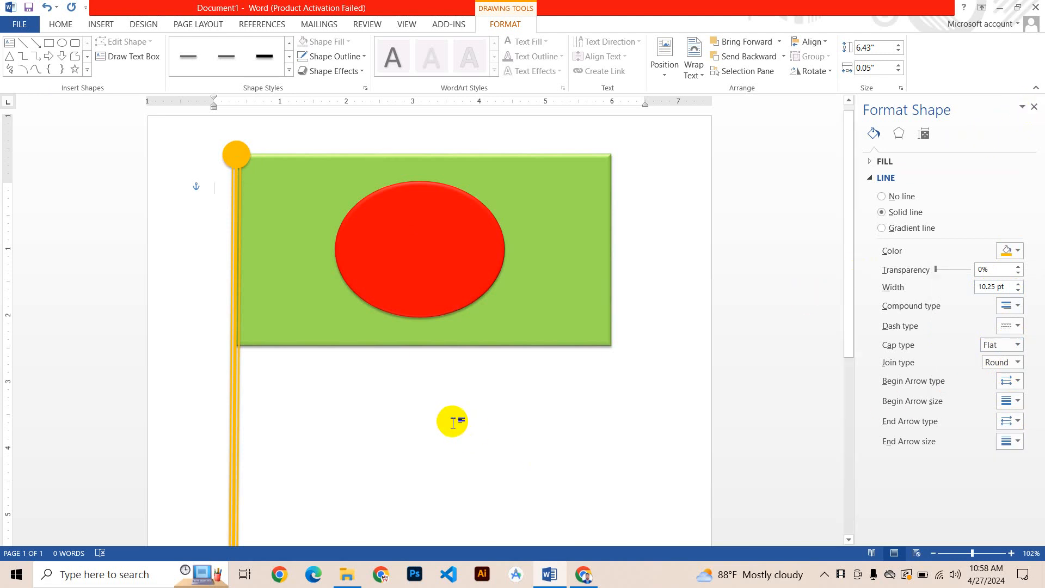
{"action": "scroll", "coordinate": [432, 374], "scroll_direction": "down", "scroll_amount": 2}
{"action": "scroll", "coordinate": [433, 374], "scroll_direction": "down", "scroll_amount": 2}
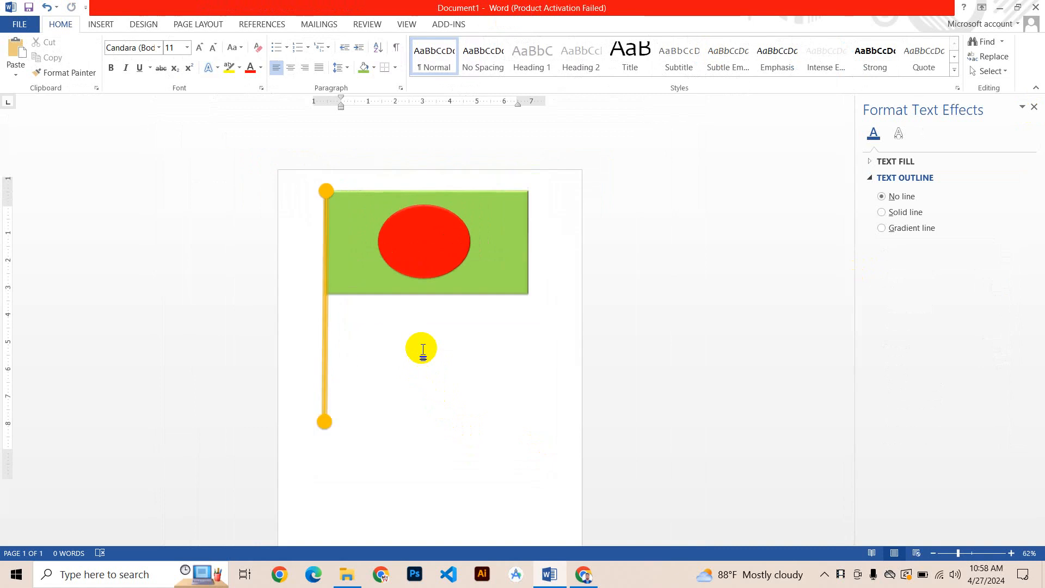
- Draw a rectangle about 1.37" high and 2.28" wide over the flagpole's lower end and fill it with standard green
{"action": "left_click", "coordinate": [101, 24]}
{"action": "left_click", "coordinate": [193, 60]}
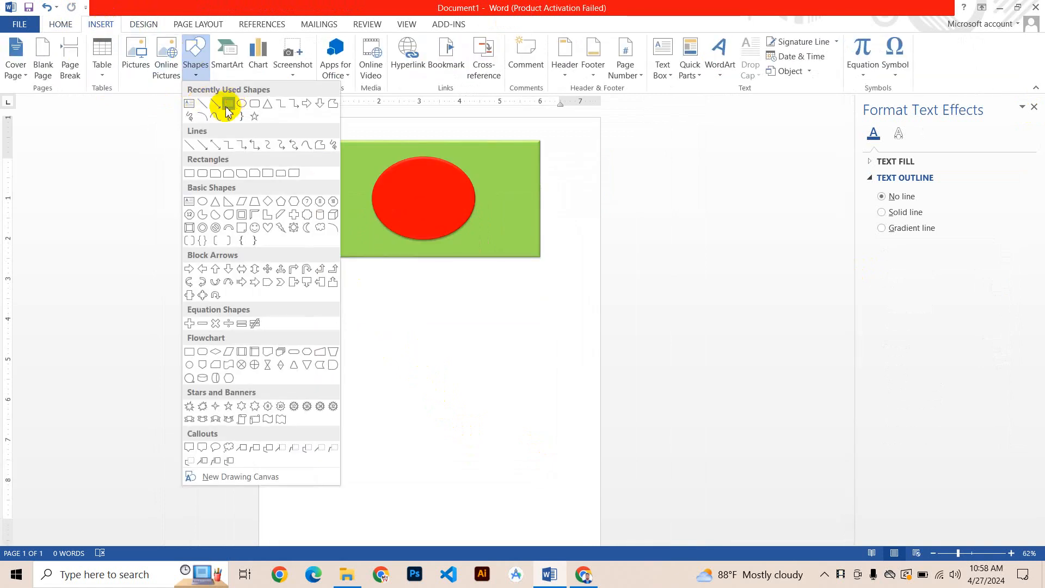
{"action": "left_click", "coordinate": [229, 104]}
{"action": "left_click_drag", "start_coordinate": [271, 383], "coordinate": [368, 437]}
{"action": "left_click", "coordinate": [324, 42]}
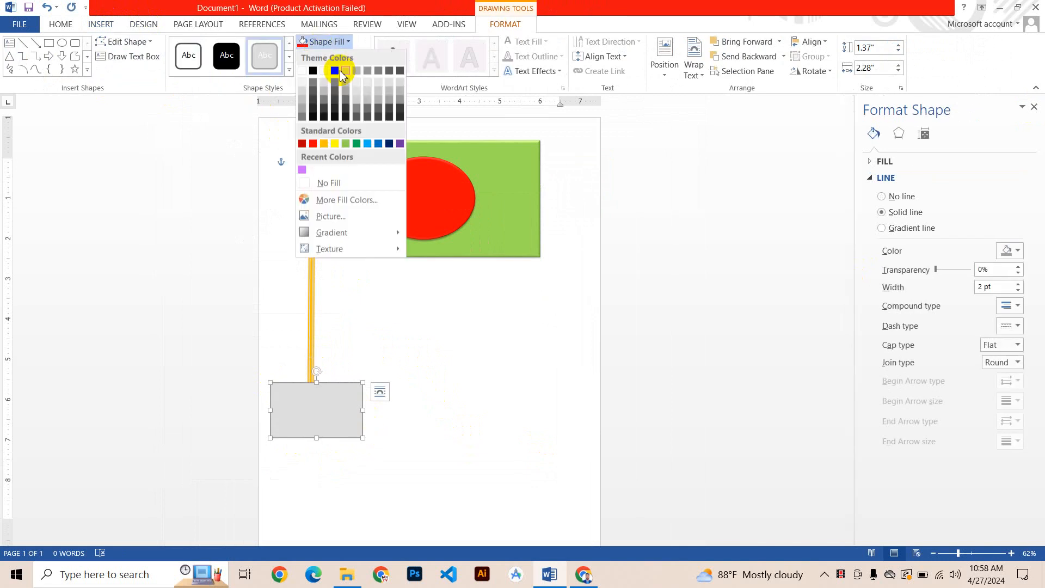
{"action": "left_click", "coordinate": [357, 144]}
{"action": "left_click", "coordinate": [430, 381]}
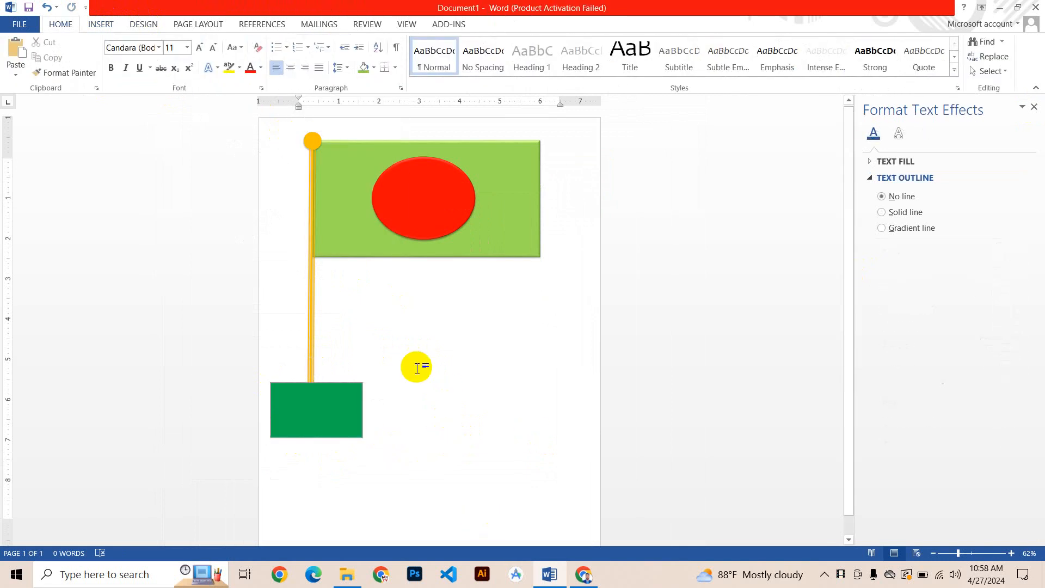
- Delete all the flag shapes from the page and draw a right block arrow about 3.19" high and 7.07" wide
{"action": "key", "text": "ctrl+a"}
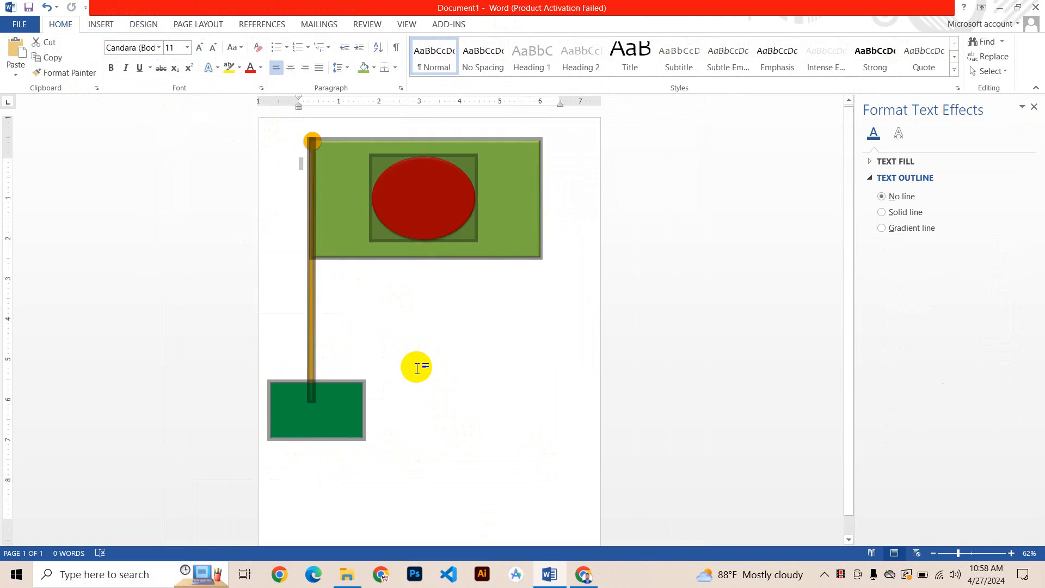
{"action": "key", "text": "Delete"}
{"action": "left_click", "coordinate": [102, 25]}
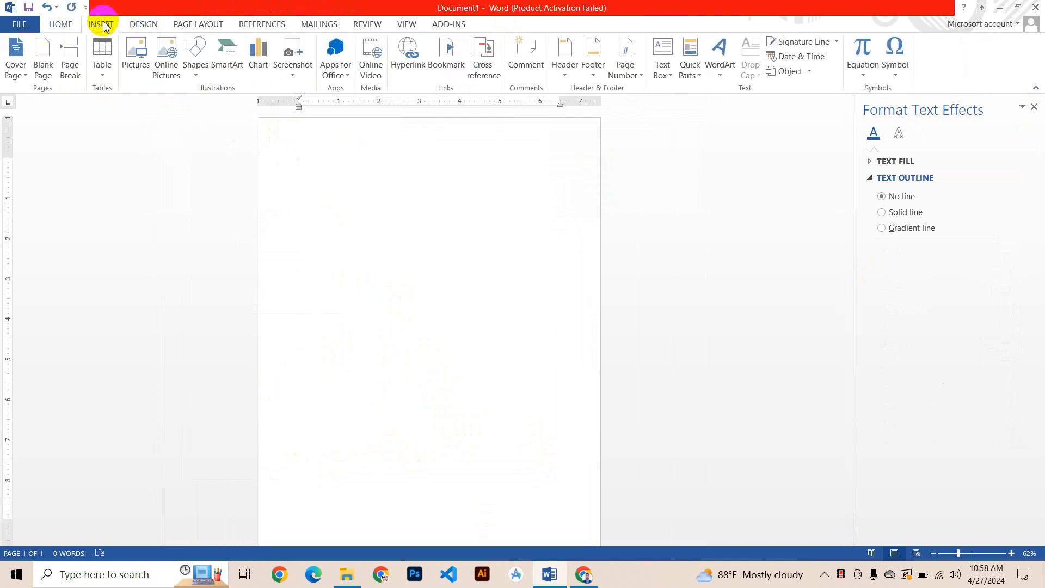
{"action": "left_click", "coordinate": [195, 46]}
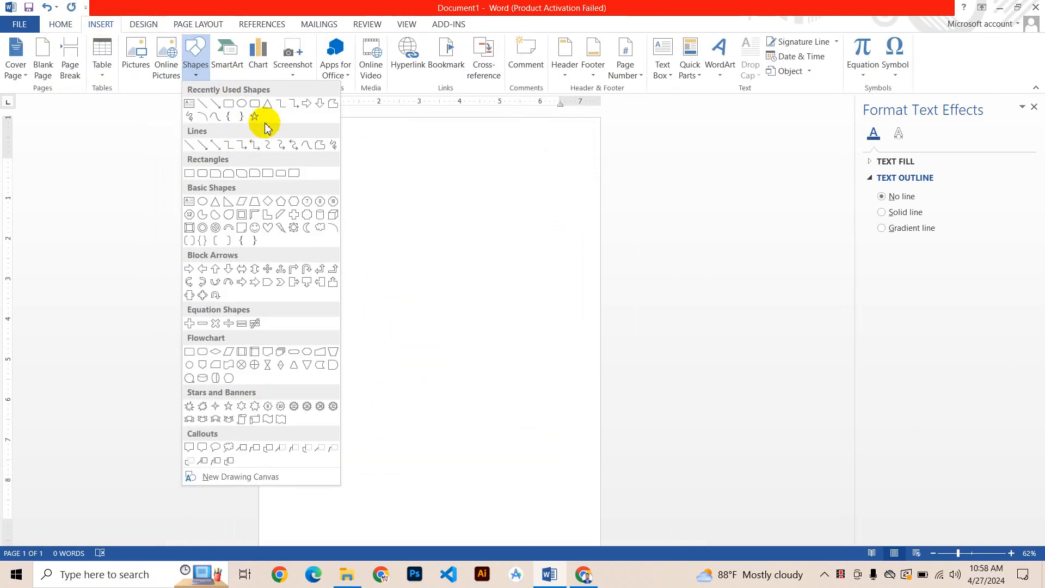
{"action": "left_click", "coordinate": [306, 104]}
{"action": "left_click_drag", "start_coordinate": [276, 193], "coordinate": [308, 248]}
{"action": "left_click_drag", "start_coordinate": [409, 319], "coordinate": [560, 321]}
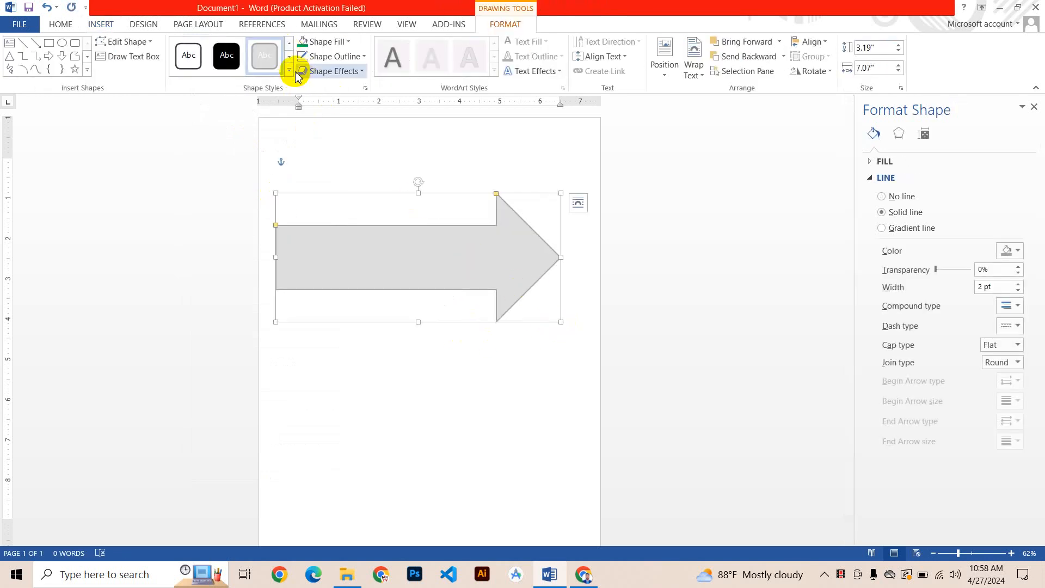
- Apply the bevelled gray gradient shape style to the right arrow and nudge it slightly right and down
{"action": "left_click", "coordinate": [289, 70]}
{"action": "left_click", "coordinate": [346, 243]}
{"action": "left_click", "coordinate": [409, 289]}
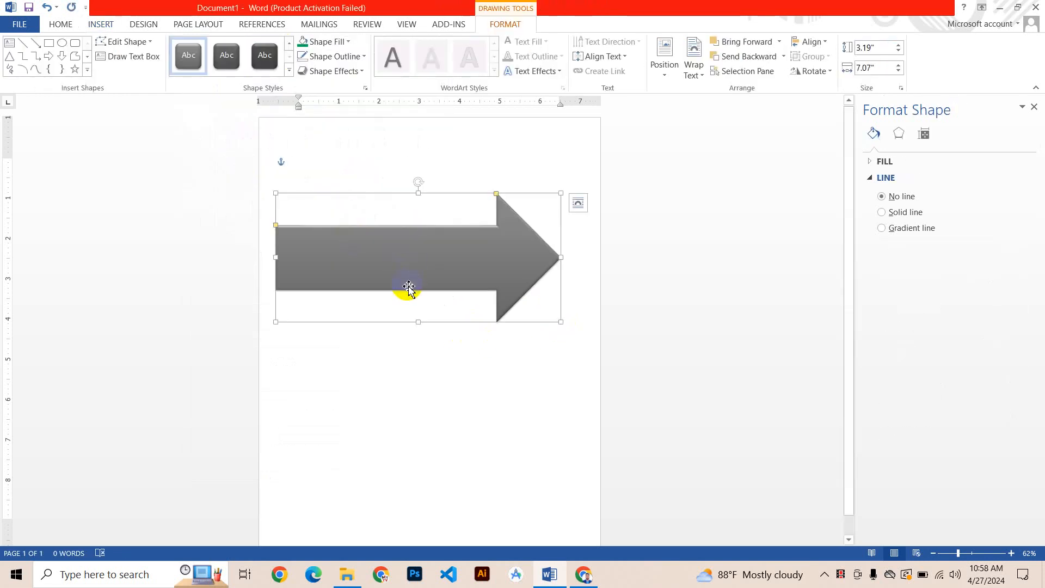
{"action": "left_click_drag", "start_coordinate": [409, 279], "coordinate": [421, 285]}
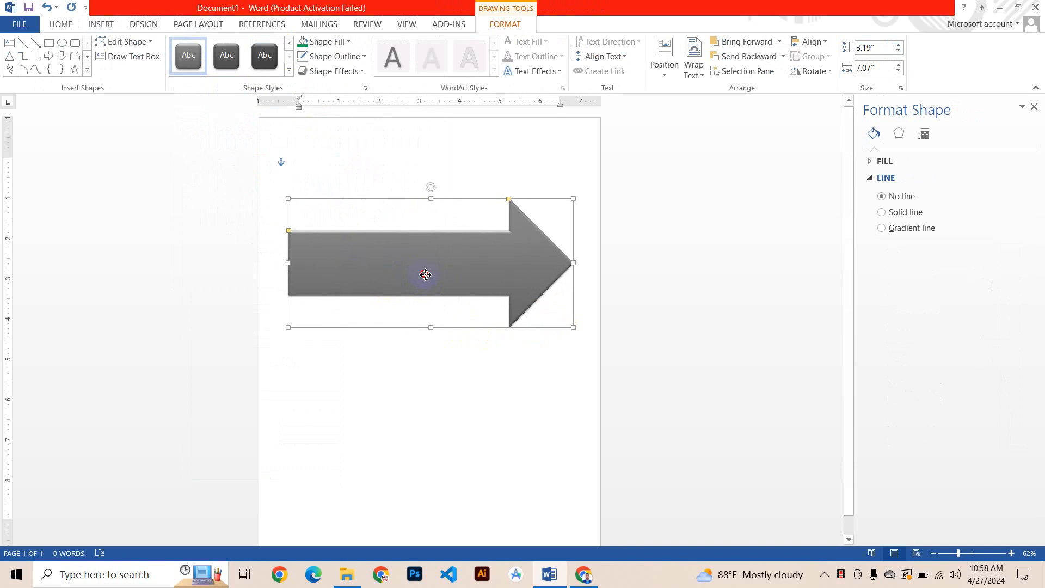
{"action": "left_click", "coordinate": [430, 201]}
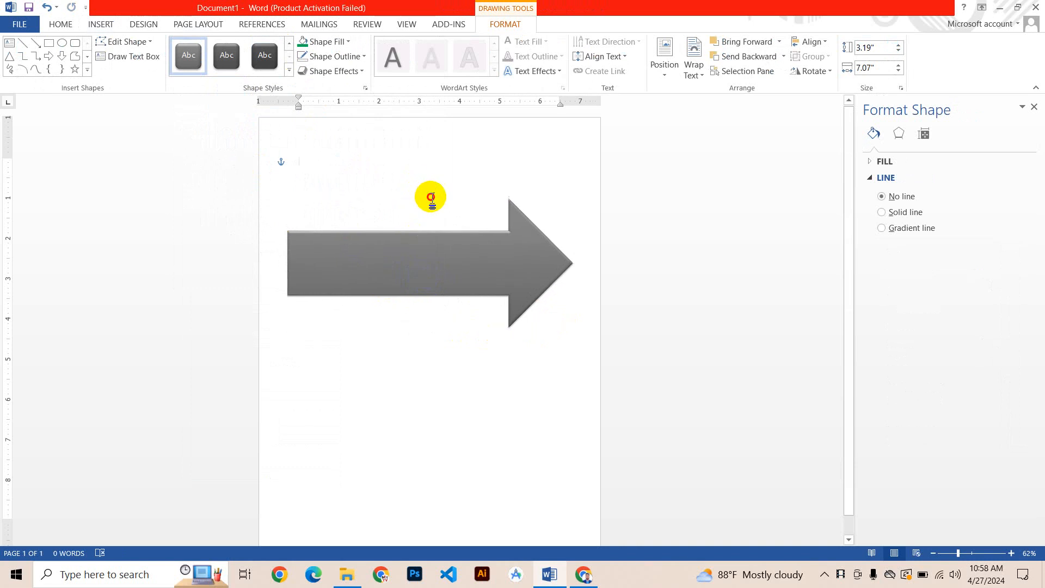
- Enable text inside the right arrow and enter the placeholder "ggi"
{"action": "right_click", "coordinate": [399, 277]}
{"action": "left_click", "coordinate": [353, 264]}
{"action": "right_click", "coordinate": [354, 264]}
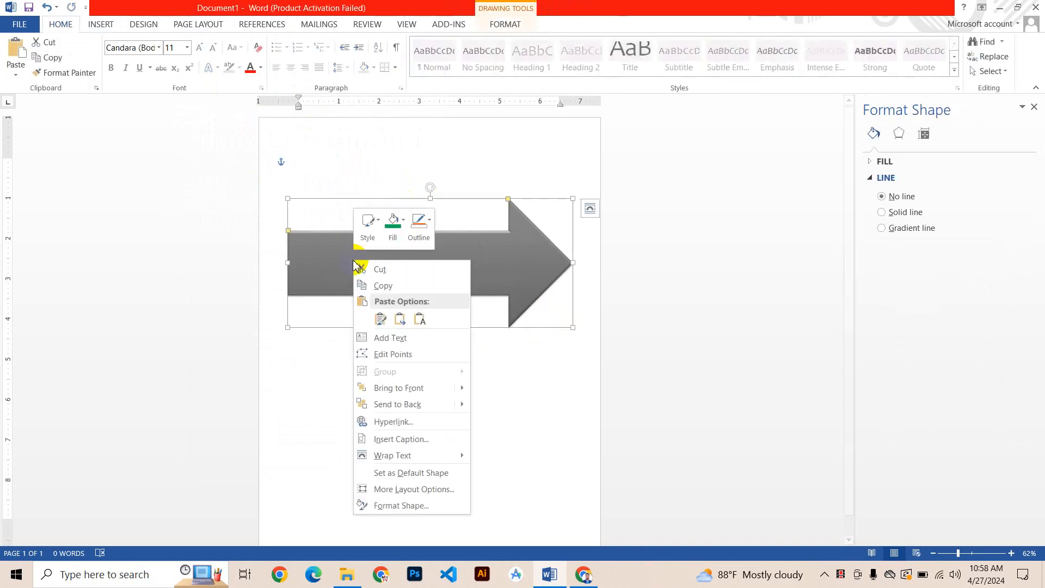
{"action": "left_click", "coordinate": [395, 343]}
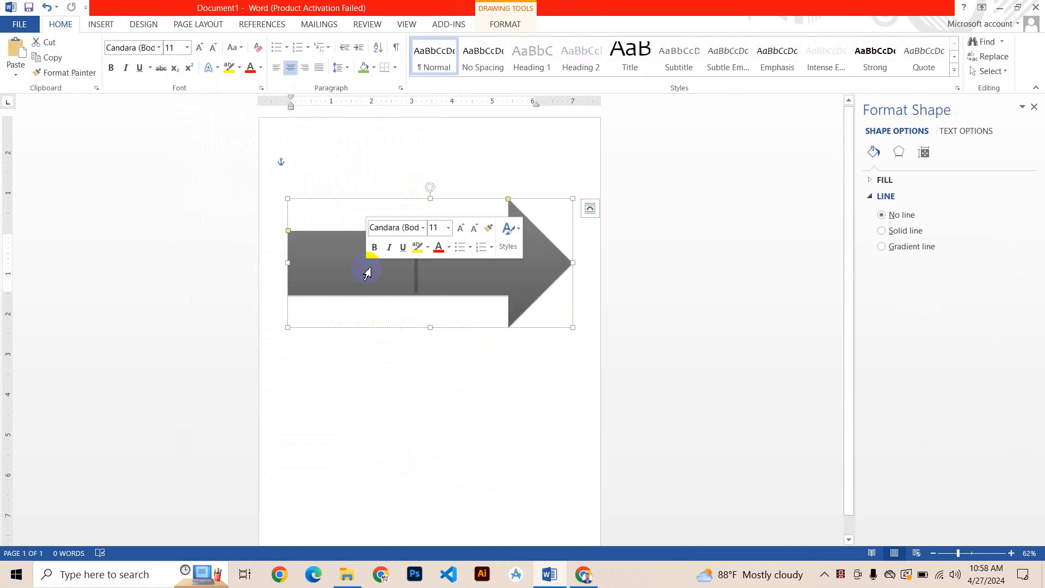
{"action": "type", "text": "ggig"}
{"action": "key", "text": "BackSpace"}
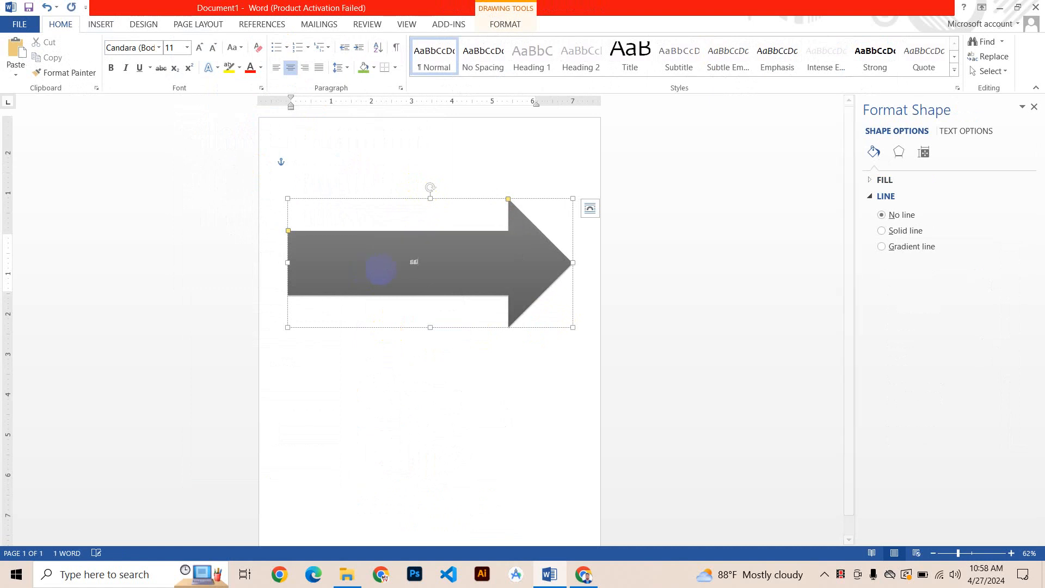
- Paste the copied Lorem ipsum passage into the right arrow in place of the placeholder
{"action": "key", "text": "ctrl+v"}
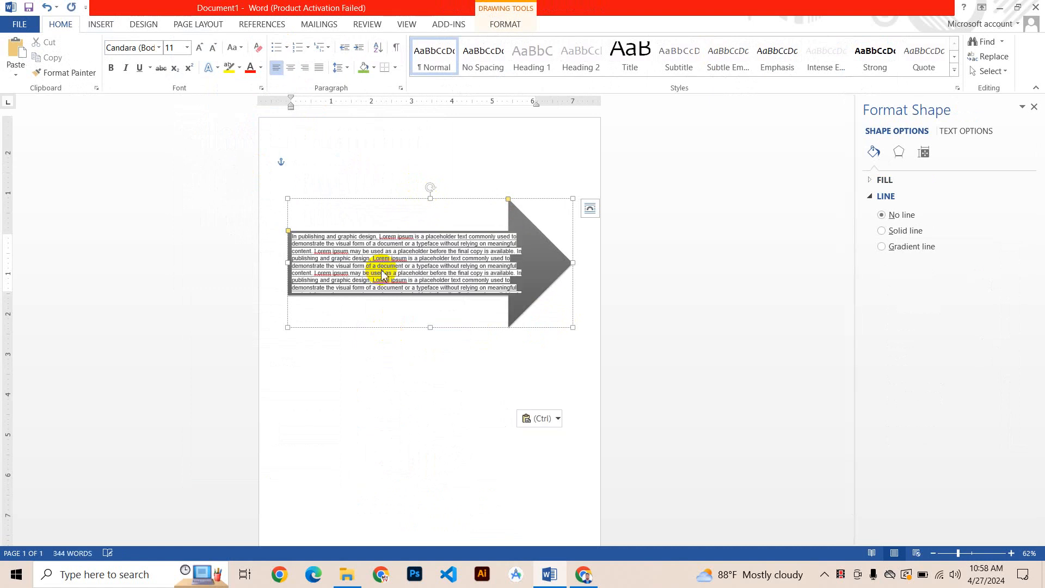
{"action": "key", "text": "ctrl"}
{"action": "left_click", "coordinate": [382, 270]}
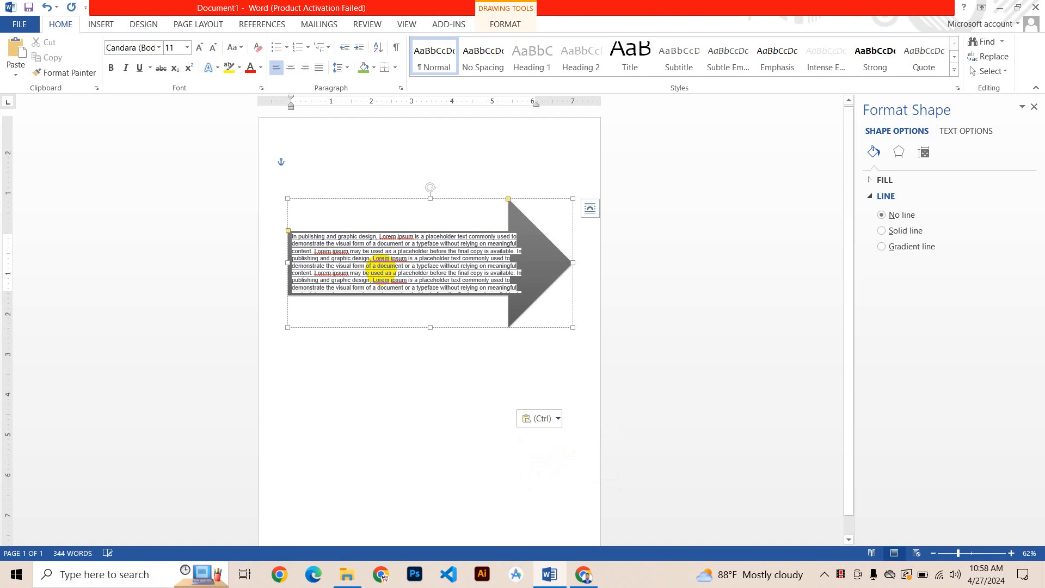
- Replace the Lorem ipsum passage in the right arrow with the text "Dsfjkjl;'\ty"
{"action": "key", "text": "ctrl+a"}
{"action": "key", "text": "Delete"}
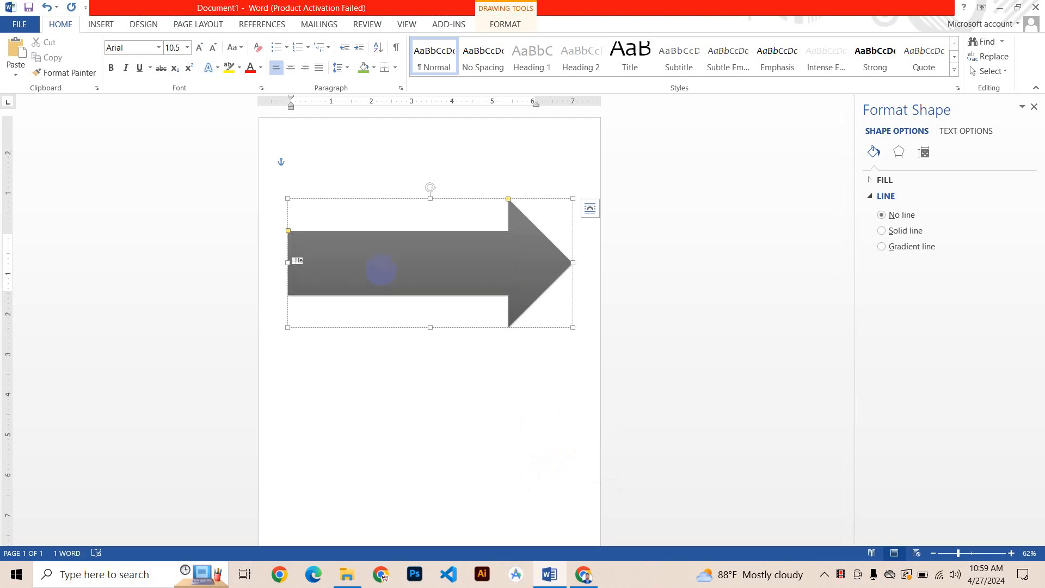
{"action": "type", "text": "Dsfjkjl;'\\ty"}
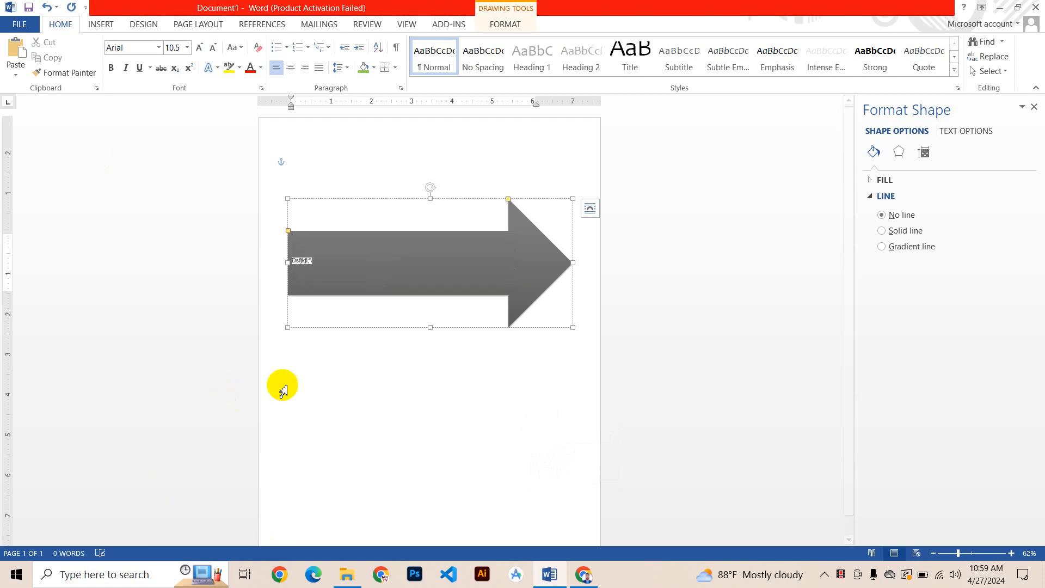
{"action": "right_click", "coordinate": [331, 332]}
{"action": "left_click", "coordinate": [372, 267]}
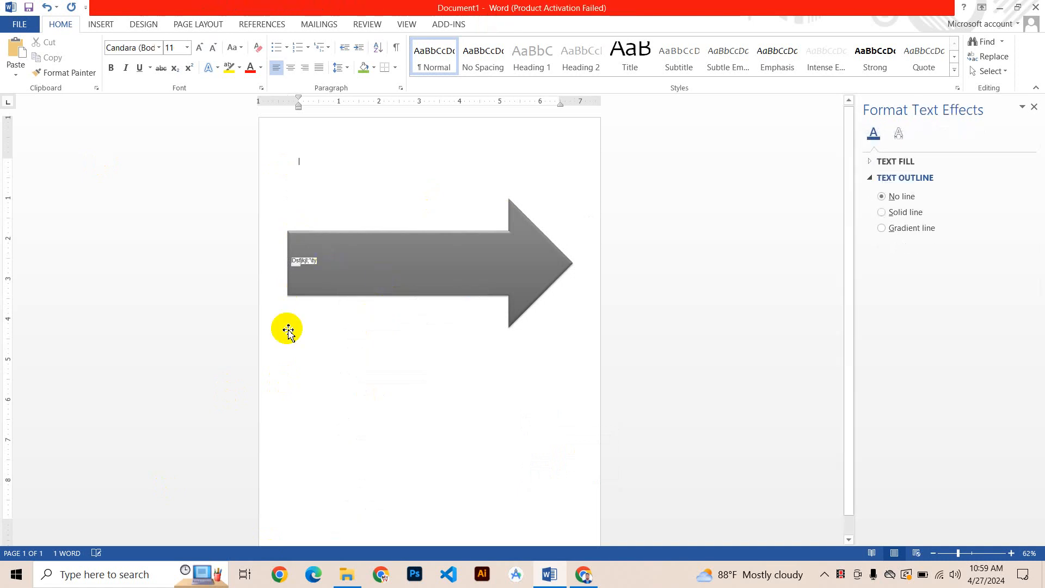
- Make the text inside the right arrow bold and set its font size to 48
{"action": "triple_click", "coordinate": [305, 263]}
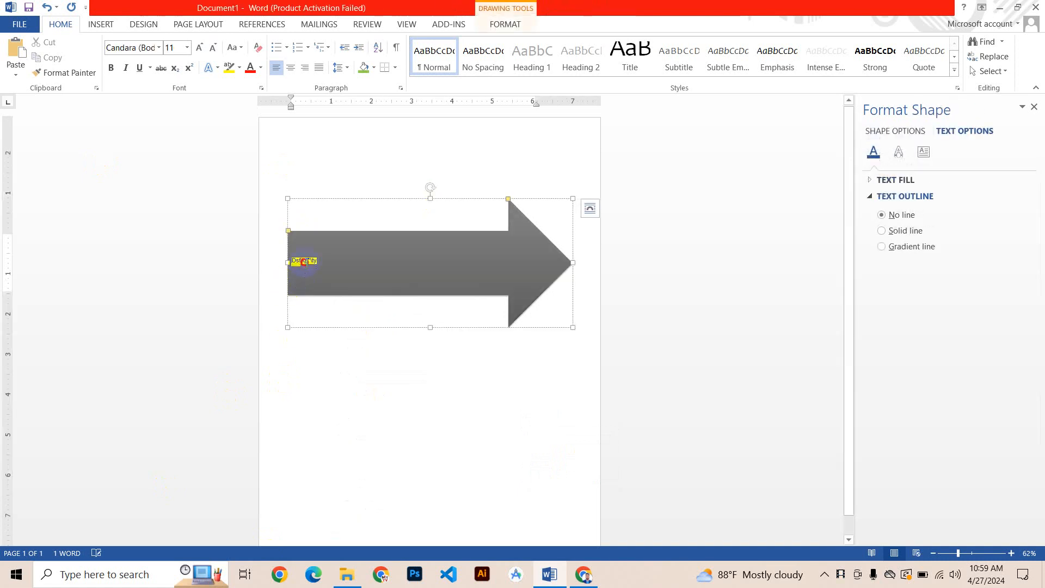
{"action": "left_click", "coordinate": [110, 67]}
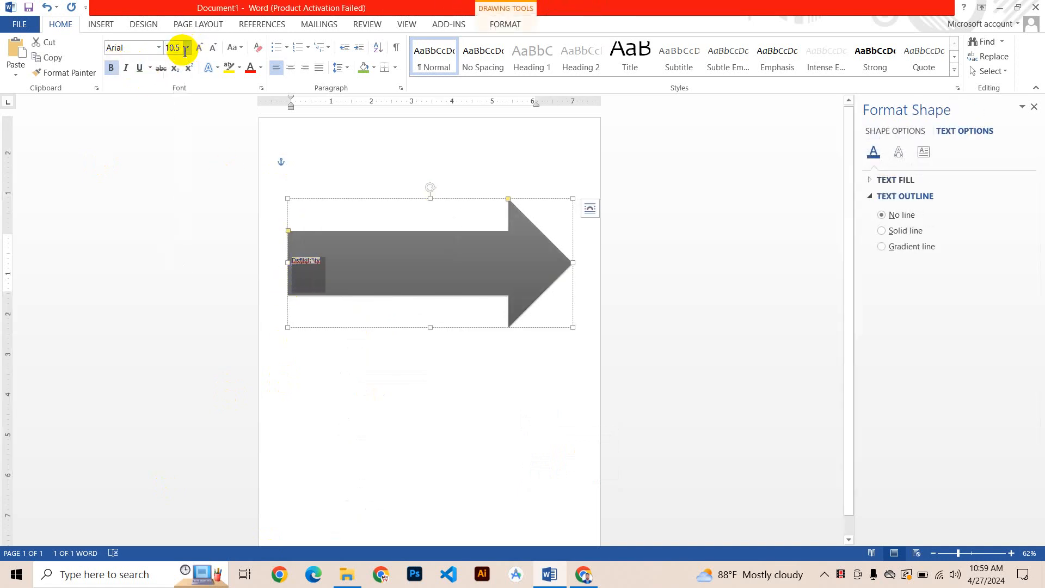
{"action": "left_click", "coordinate": [178, 47]}
{"action": "left_click", "coordinate": [185, 49]}
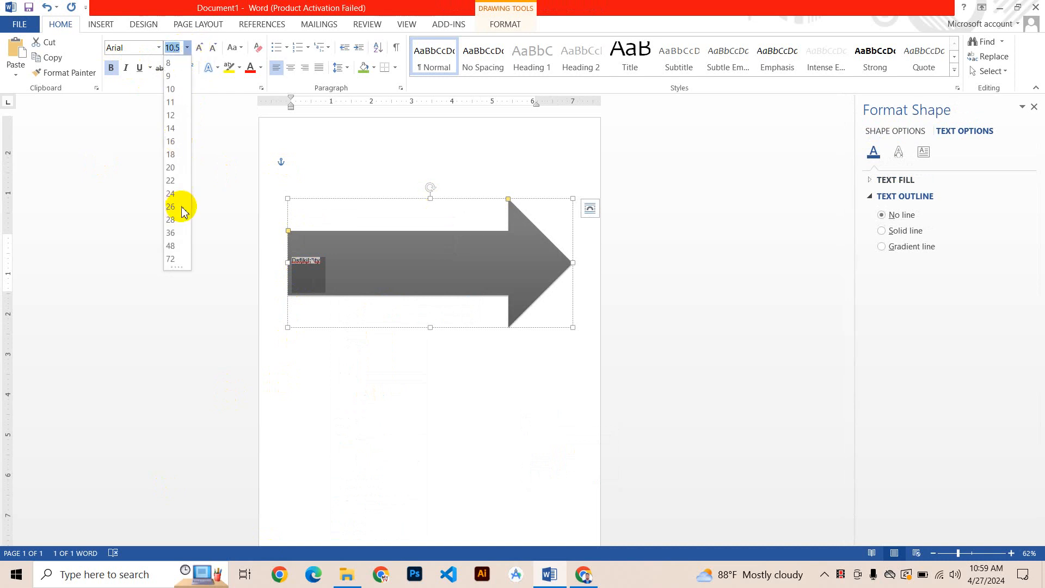
{"action": "left_click", "coordinate": [181, 245]}
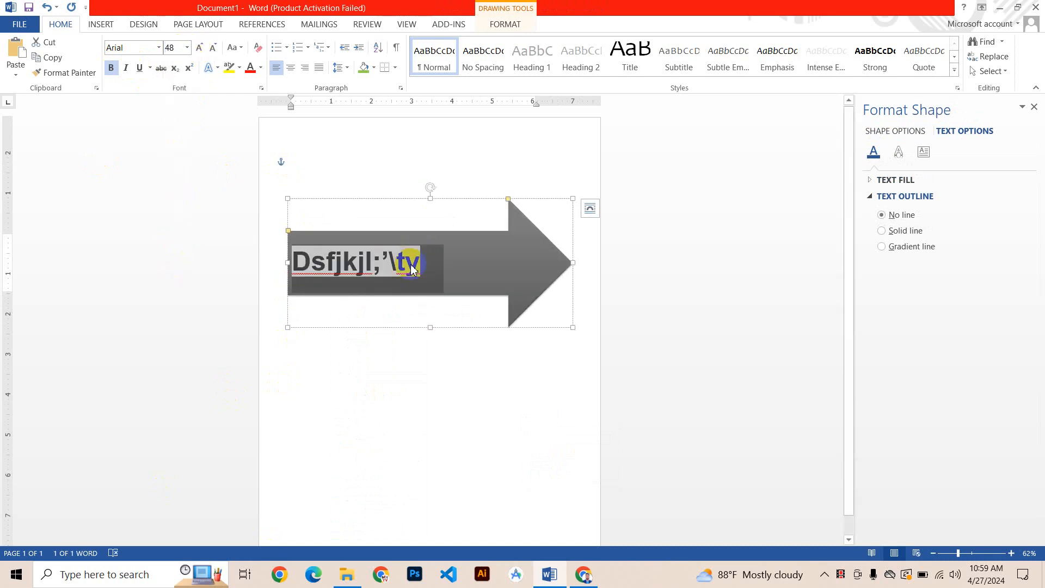
- Delete the enlarged text from inside the right arrow
{"action": "left_click", "coordinate": [431, 417]}
{"action": "left_click_drag", "start_coordinate": [463, 269], "coordinate": [286, 266]}
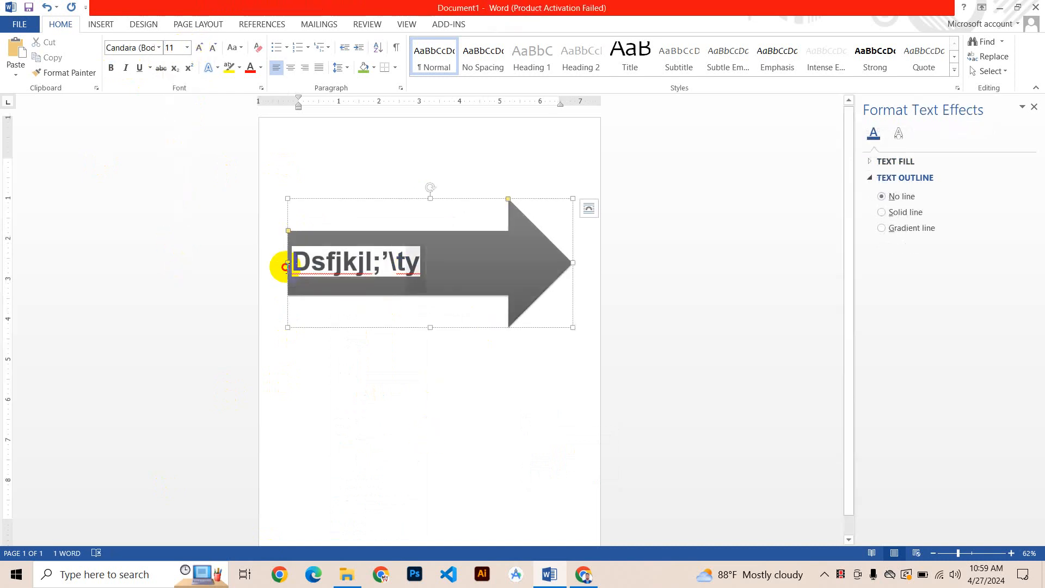
{"action": "key", "text": "Delete"}
{"action": "left_click", "coordinate": [384, 353]}
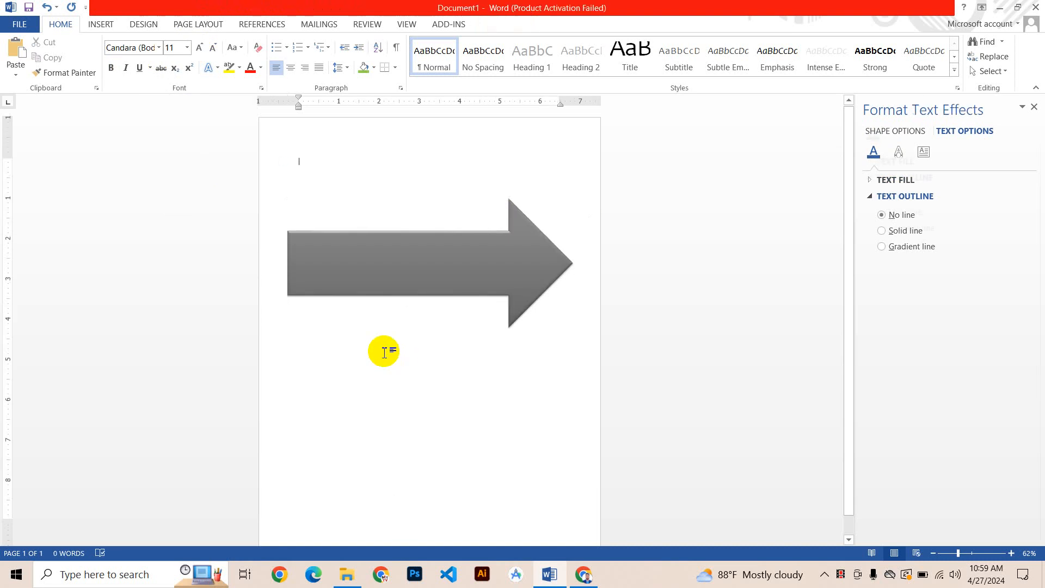
- Draw an up ribbon banner about 1.26" high and 7.2" wide above the right arrow
{"action": "left_click", "coordinate": [98, 24]}
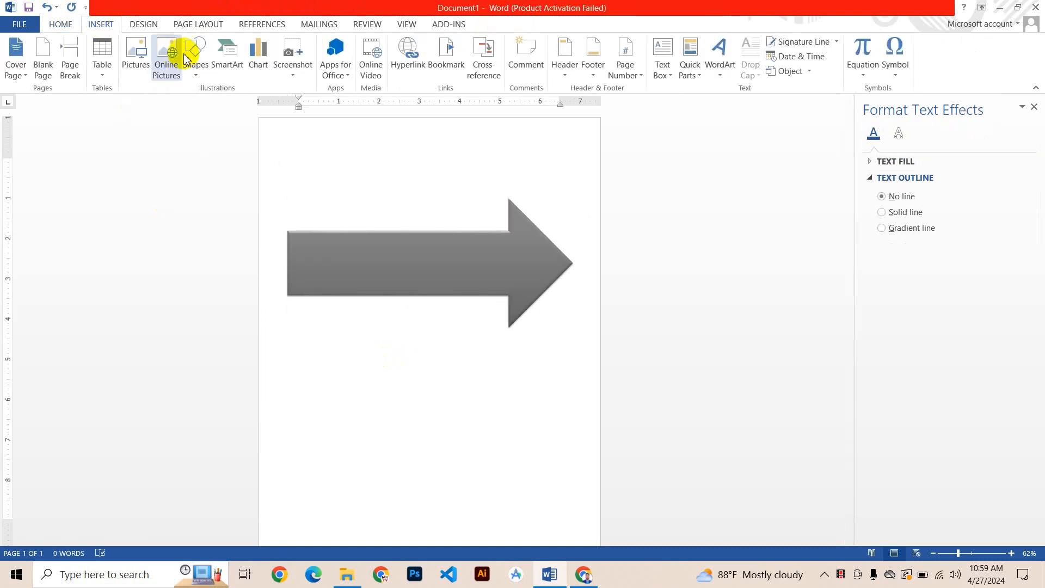
{"action": "left_click", "coordinate": [188, 57]}
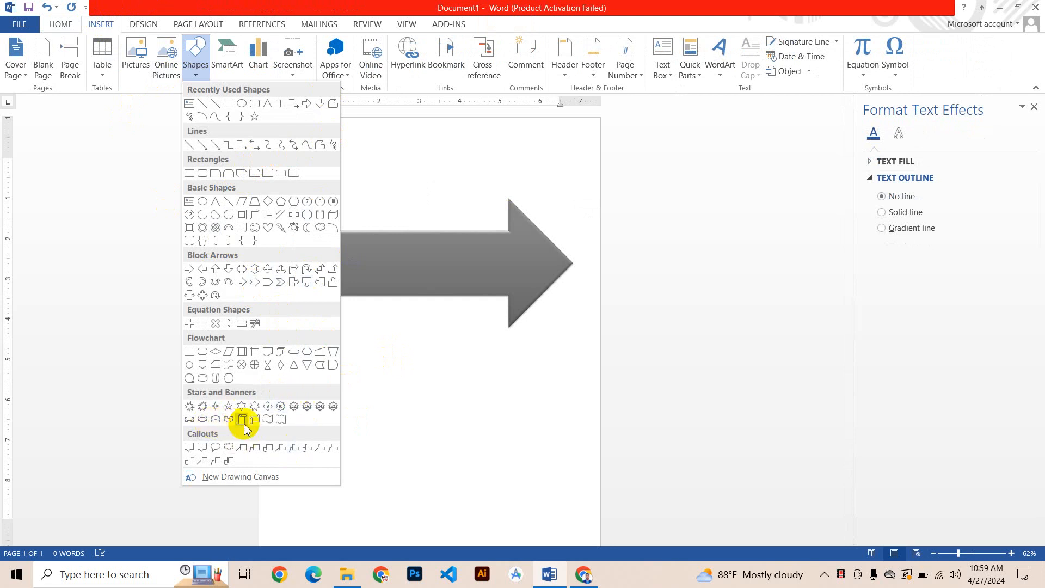
{"action": "left_click", "coordinate": [191, 420]}
{"action": "mouse_move", "coordinate": [297, 126]}
{"action": "left_mouse_down"}
{"action": "mouse_move", "coordinate": [352, 174]}
{"action": "mouse_move", "coordinate": [472, 188]}
{"action": "mouse_move", "coordinate": [589, 176]}
{"action": "left_mouse_up"}
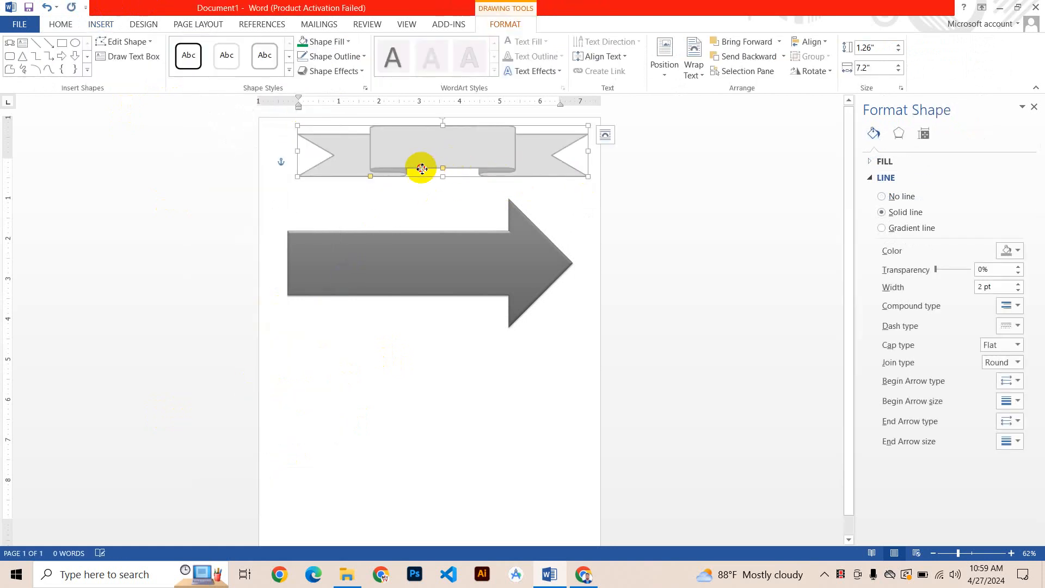
- Widen the ribbon banner to about 8.54" and reposition it across the page above the arrow
{"action": "mouse_move", "coordinate": [421, 167]}
{"action": "left_mouse_down"}
{"action": "mouse_move", "coordinate": [408, 164]}
{"action": "mouse_move", "coordinate": [428, 164]}
{"action": "left_mouse_up"}
{"action": "left_click_drag", "start_coordinate": [542, 154], "coordinate": [594, 158]}
{"action": "mouse_move", "coordinate": [469, 150]}
{"action": "left_mouse_down"}
{"action": "mouse_move", "coordinate": [487, 167]}
{"action": "mouse_move", "coordinate": [475, 169]}
{"action": "left_mouse_up"}
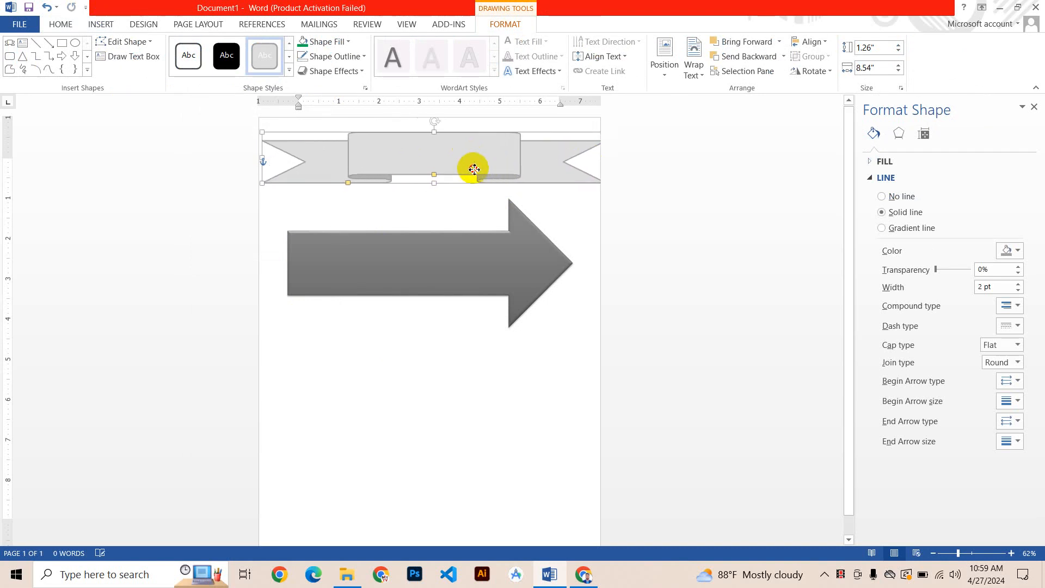
{"action": "left_click", "coordinate": [439, 155]}
{"action": "key", "text": "Escape"}
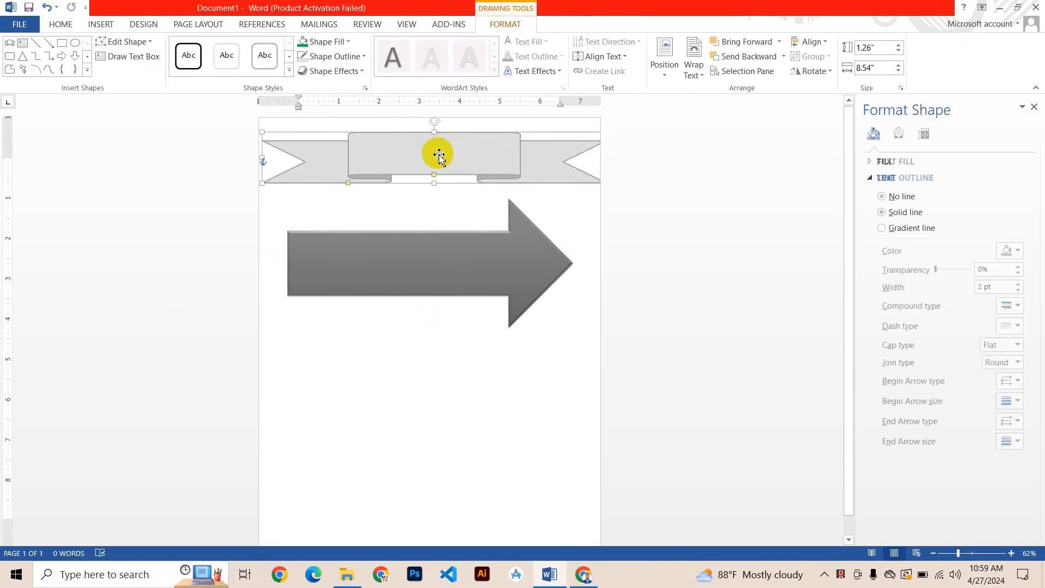
{"action": "left_click_drag", "start_coordinate": [392, 158], "coordinate": [381, 158]}
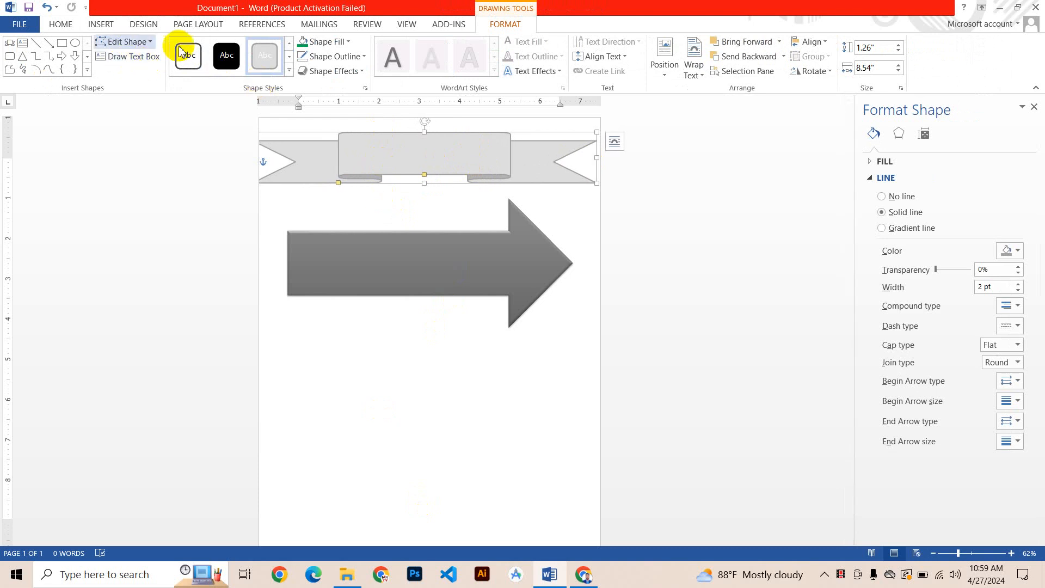
- Undo the ribbon banner's adjustments, its insertion and the deletion of the arrow's text
{"action": "key", "text": "ctrl+z"}
{"action": "key", "text": "ctrl+z"}
{"action": "key", "text": "ctrl+z"}
{"action": "key", "text": "ctrl+z"}
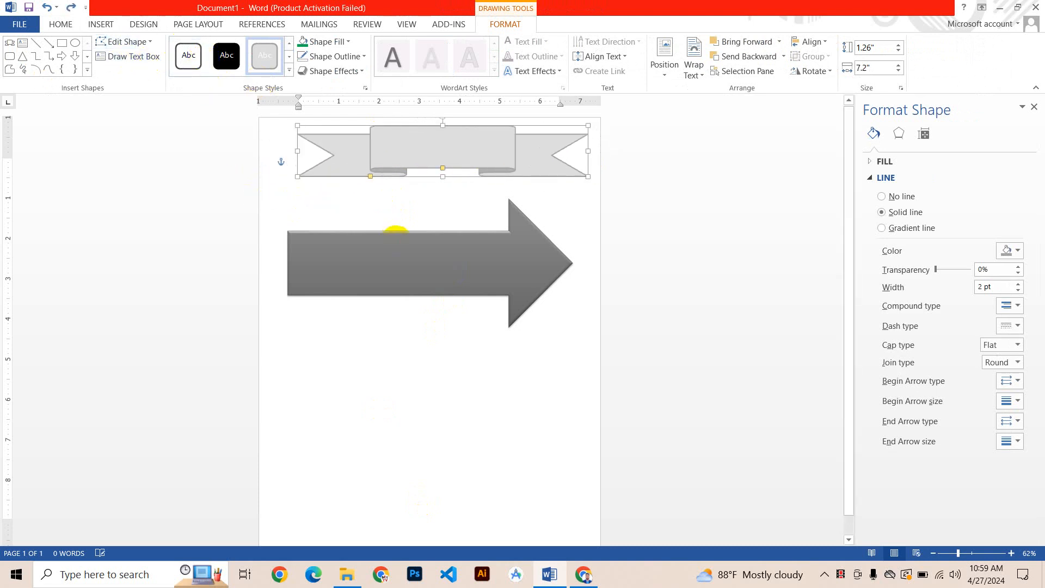
{"action": "left_click", "coordinate": [413, 250]}
{"action": "key", "text": "ctrl+z"}
{"action": "key", "text": "ctrl+z"}
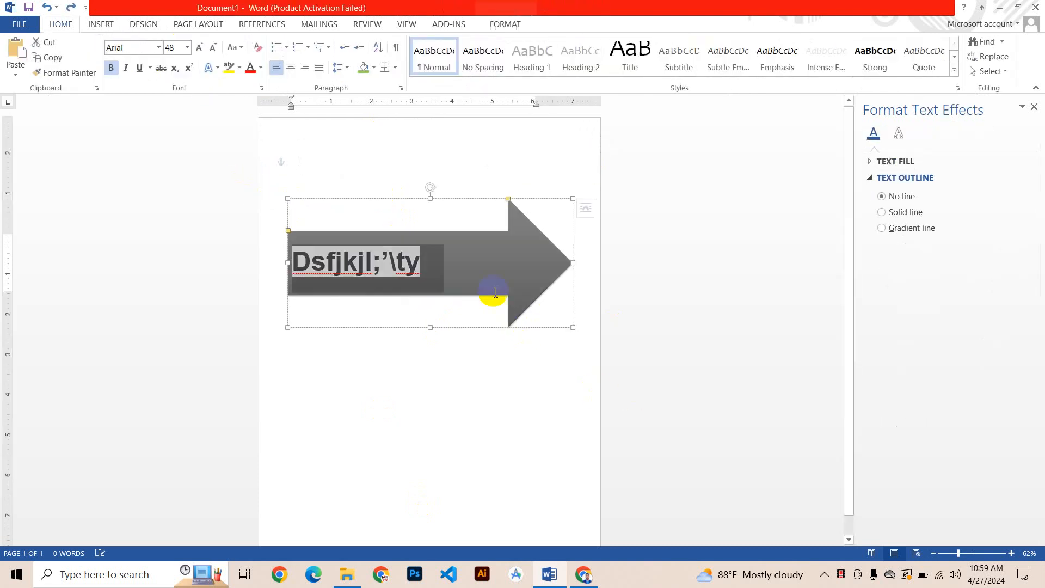
- Delete the right arrow and draw a smiley face about 2.85" high and 3.22" wide on the page
{"action": "left_click", "coordinate": [493, 199]}
{"action": "key", "text": "Delete"}
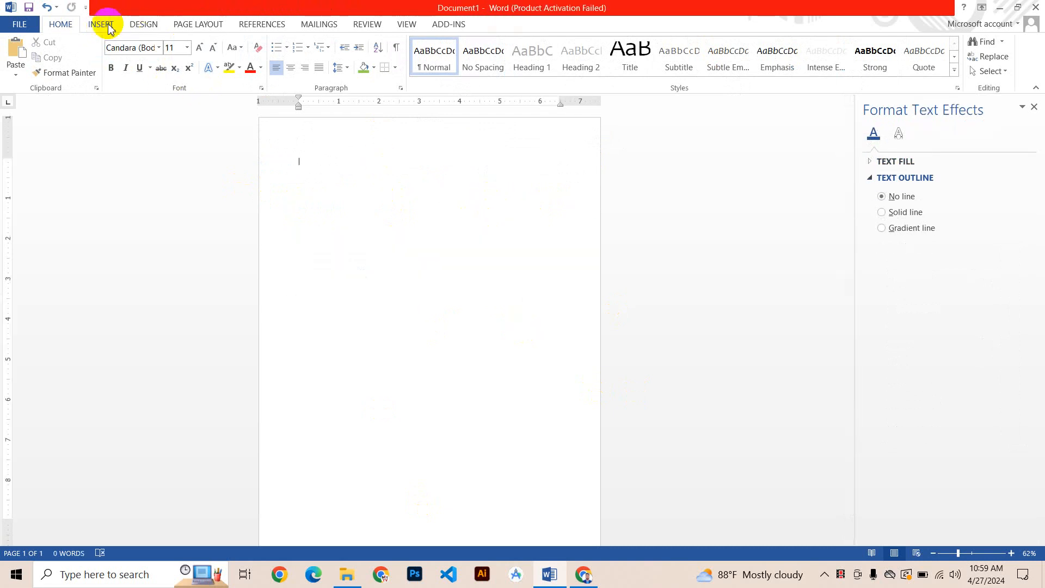
{"action": "left_click", "coordinate": [106, 24]}
{"action": "left_click", "coordinate": [195, 61]}
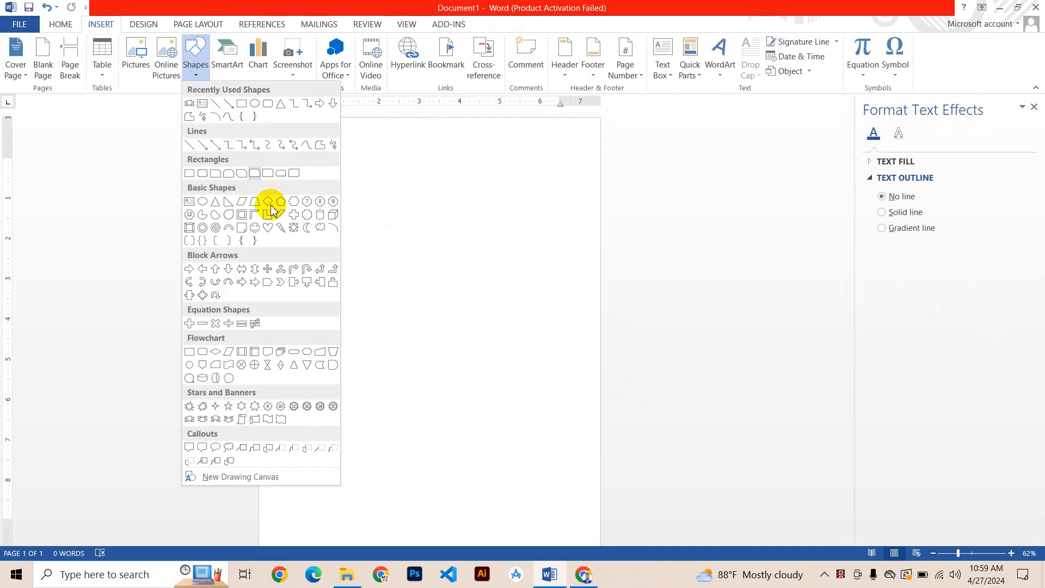
{"action": "left_click", "coordinate": [261, 234]}
{"action": "left_click_drag", "start_coordinate": [353, 202], "coordinate": [483, 317]}
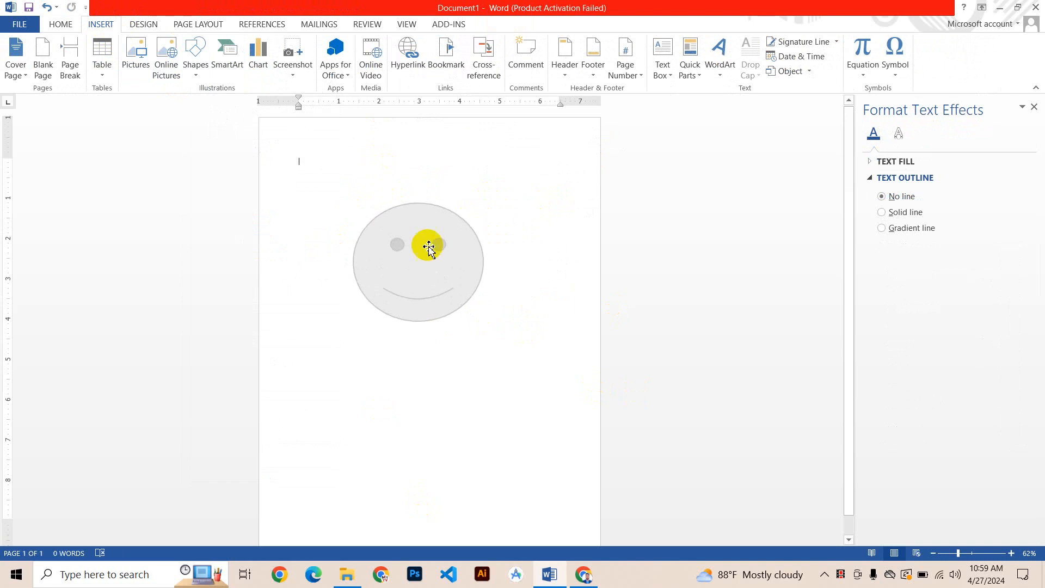
- Fill the smiley face with the standard yellow color and move it up the page
{"action": "left_click", "coordinate": [313, 42]}
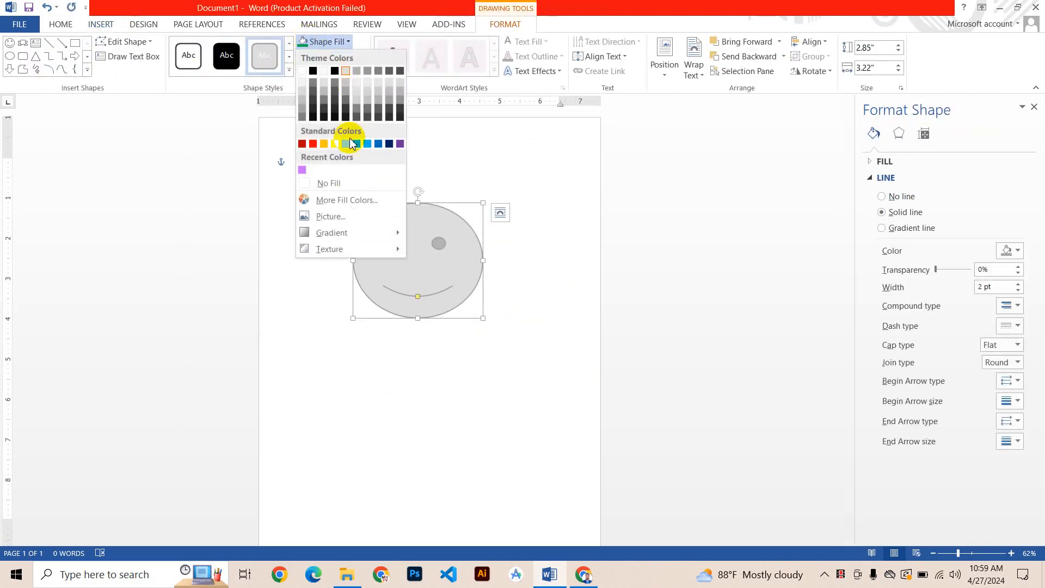
{"action": "left_click", "coordinate": [336, 145]}
{"action": "left_click", "coordinate": [404, 355]}
{"action": "left_click_drag", "start_coordinate": [407, 261], "coordinate": [400, 210]}
{"action": "left_click", "coordinate": [403, 321]}
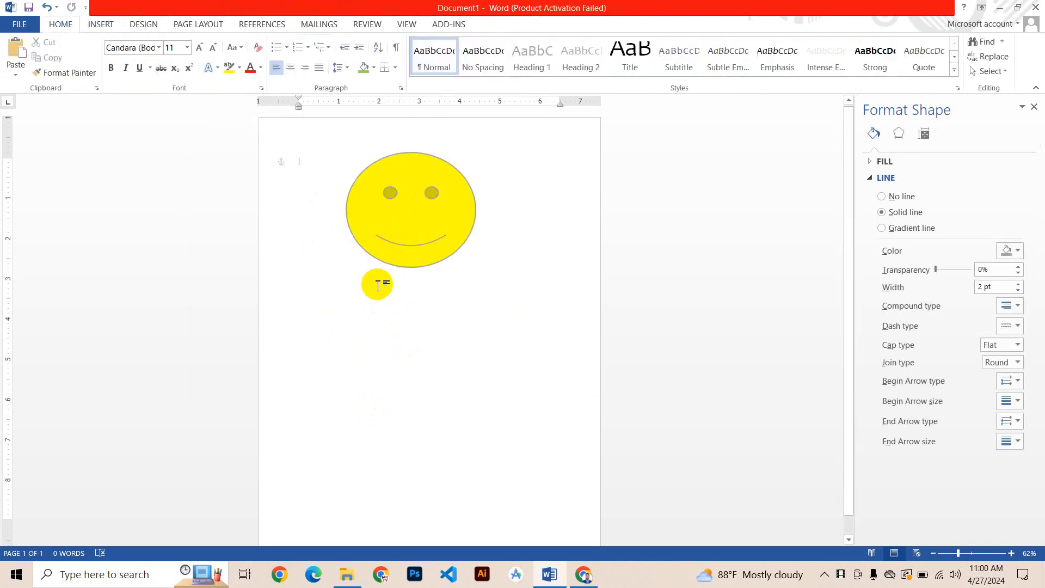
- Draw a circle about 4.05" in diameter below the smiley face
{"action": "left_click", "coordinate": [99, 22]}
{"action": "left_click", "coordinate": [197, 48]}
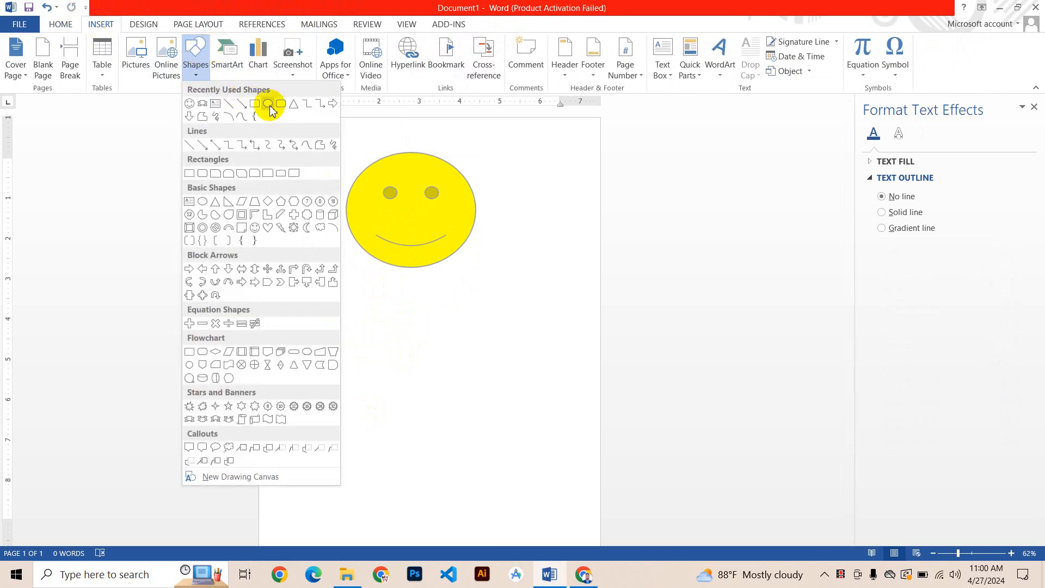
{"action": "left_click", "coordinate": [270, 105]}
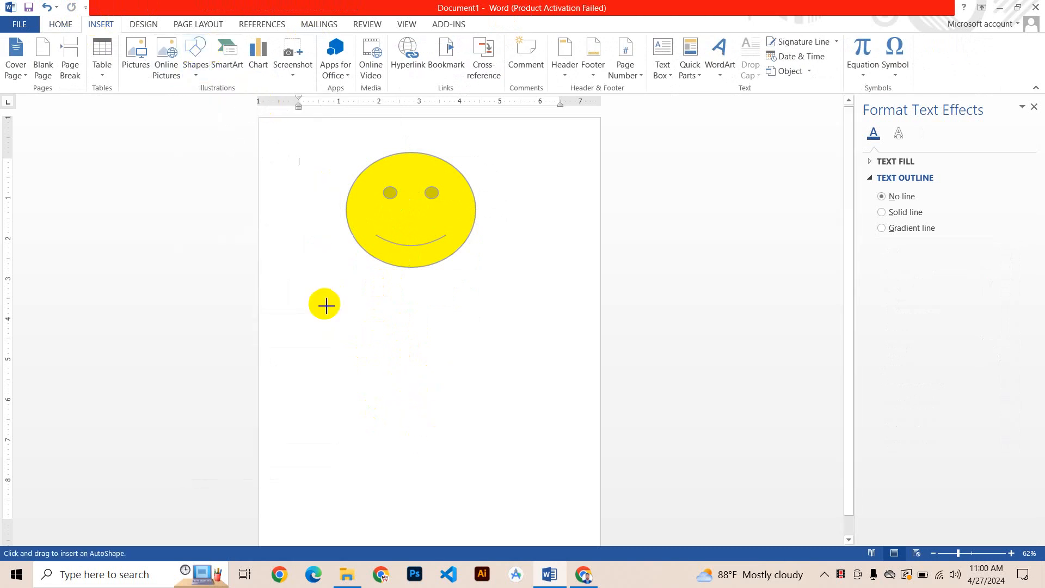
{"action": "mouse_move", "coordinate": [328, 306]}
{"action": "left_mouse_down"}
{"action": "mouse_move", "coordinate": [453, 443]}
{"action": "mouse_move", "coordinate": [491, 468]}
{"action": "left_mouse_up"}
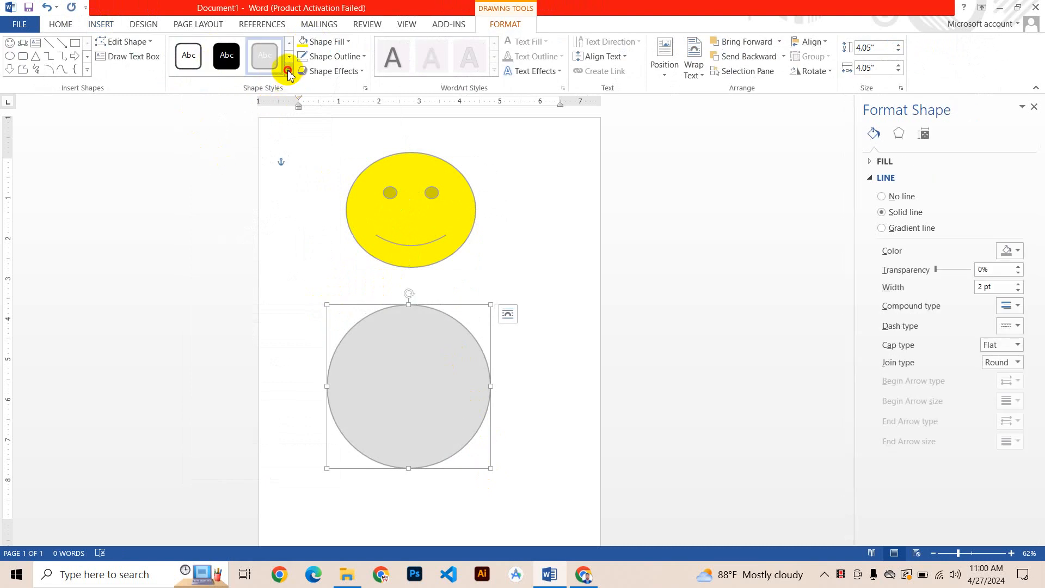
- Try the bevelled gray gradient style on the circle, apply the solid black style instead, and widen the shape to about 4.39"
{"action": "left_click", "coordinate": [289, 70]}
{"action": "left_click", "coordinate": [335, 245]}
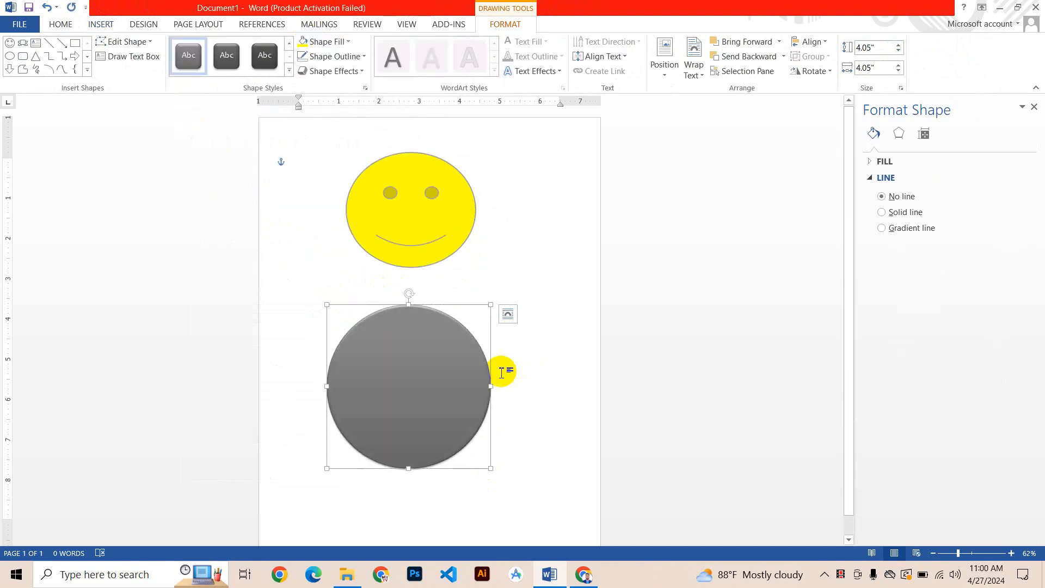
{"action": "left_click", "coordinate": [286, 71]}
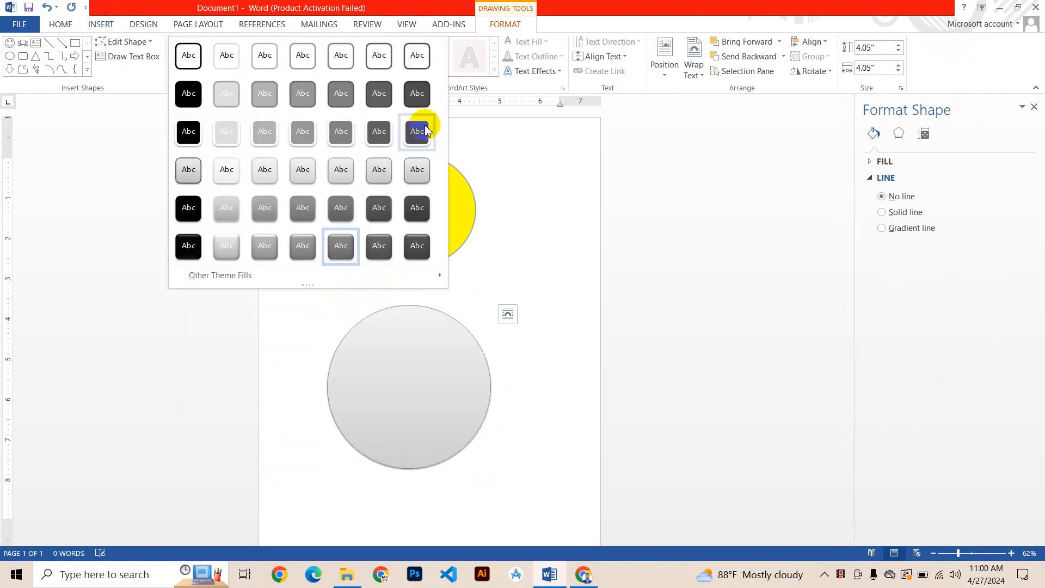
{"action": "left_click", "coordinate": [190, 96]}
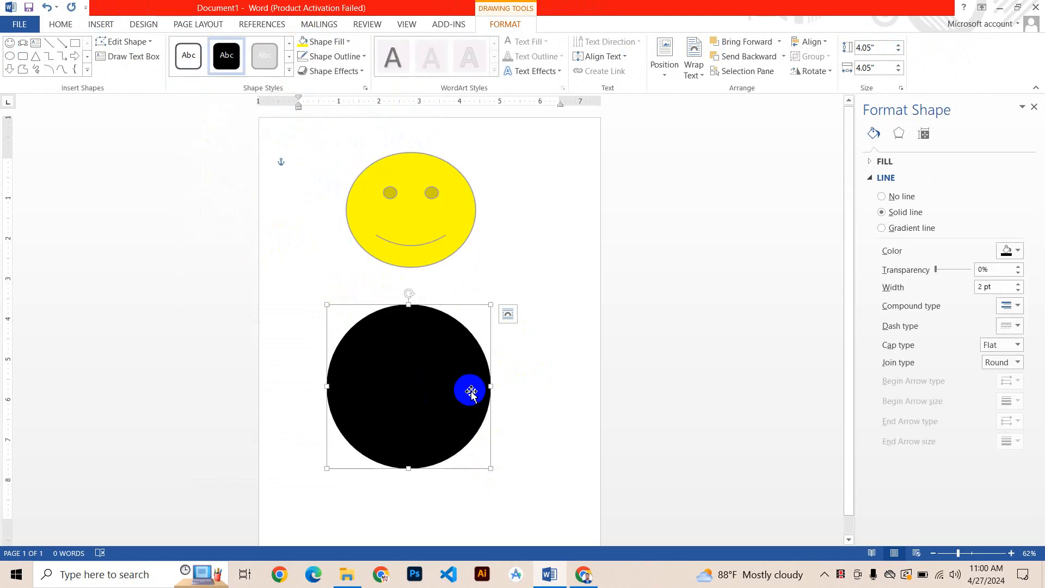
{"action": "left_click_drag", "start_coordinate": [491, 387], "coordinate": [504, 387]}
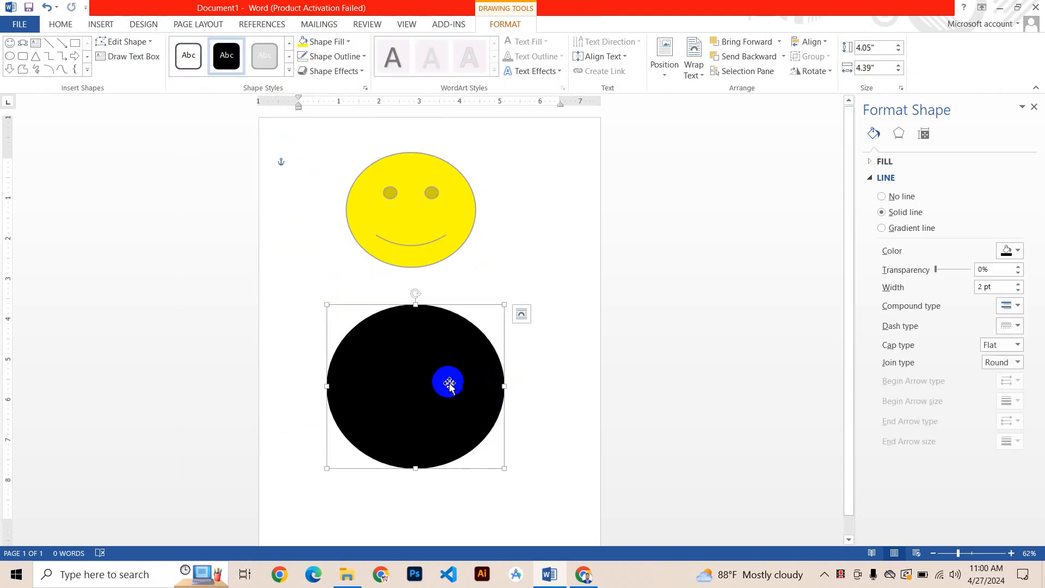
{"action": "left_click", "coordinate": [331, 252]}
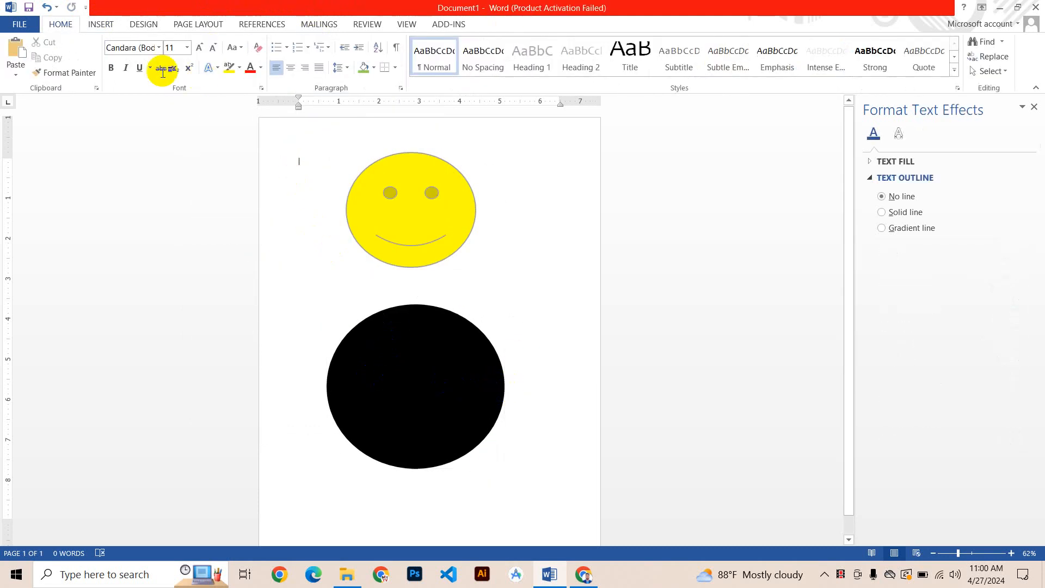
- Draw a left eye circle about 0.92" in diameter on the black oval and copy it across as the right eye
{"action": "left_click", "coordinate": [97, 25]}
{"action": "left_click", "coordinate": [195, 55]}
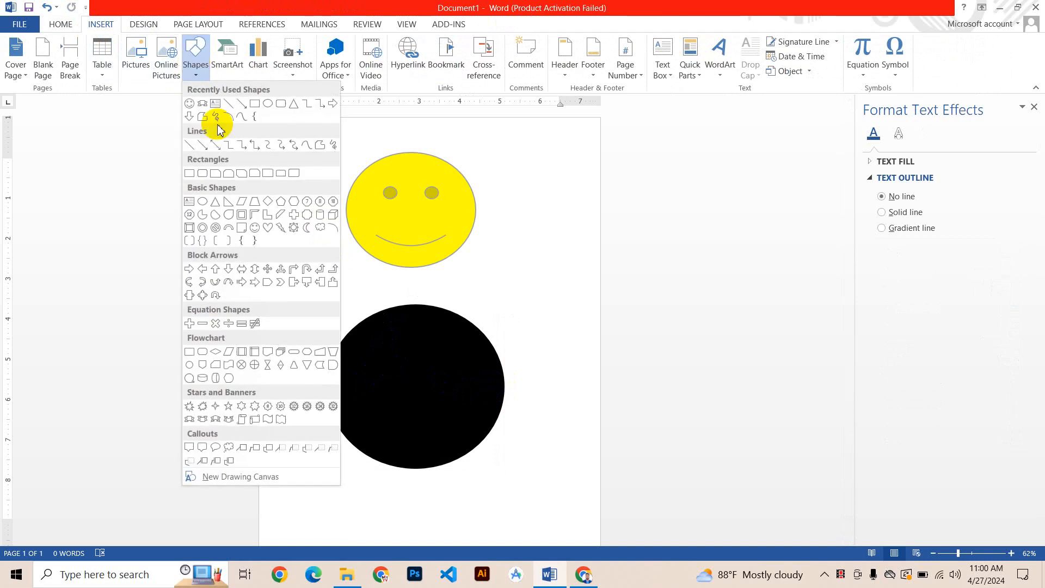
{"action": "left_click", "coordinate": [267, 106]}
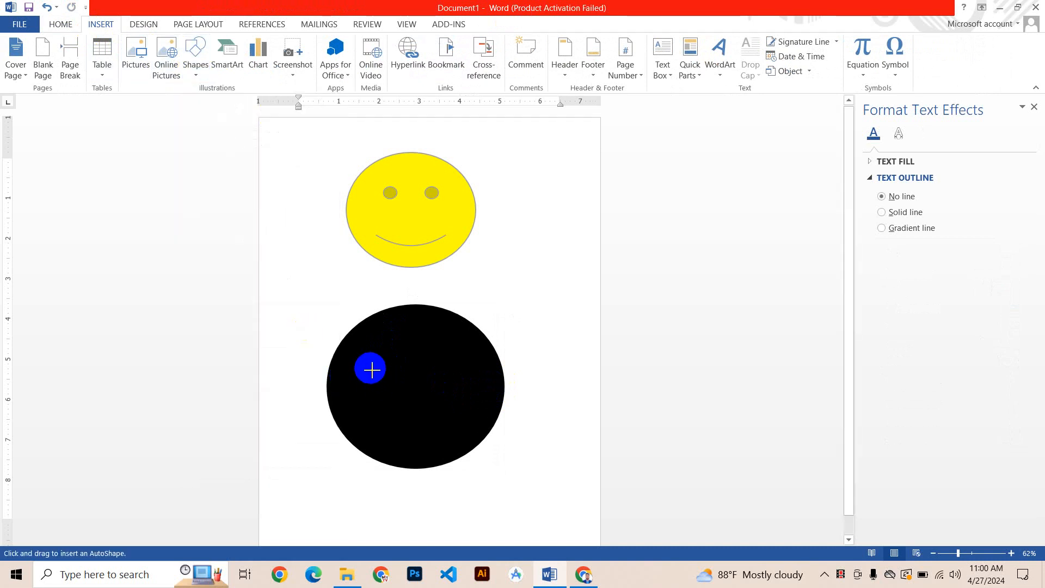
{"action": "left_click_drag", "start_coordinate": [358, 353], "coordinate": [396, 392]}
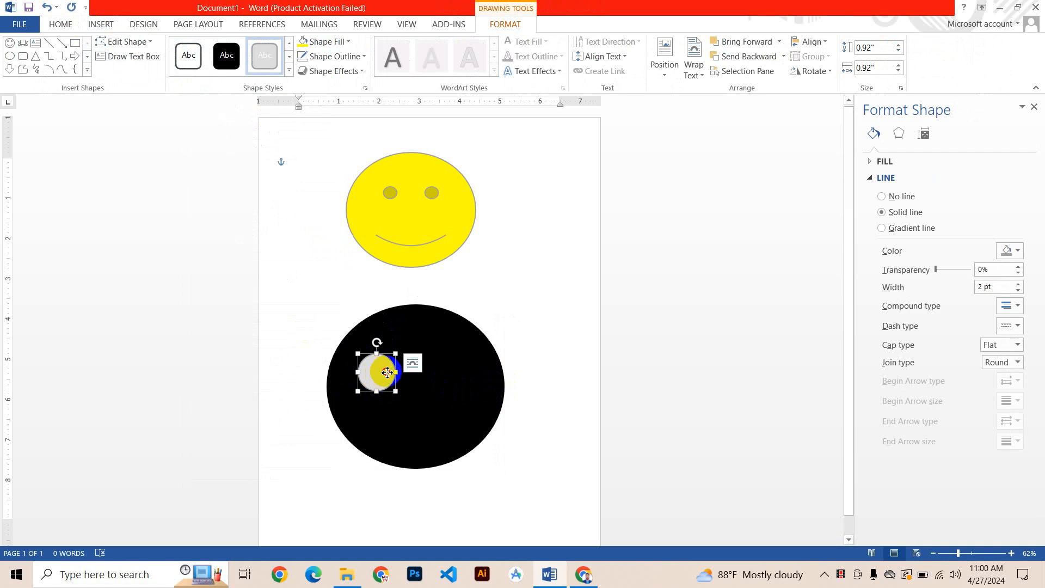
{"action": "left_click_drag", "start_coordinate": [387, 372], "coordinate": [450, 382]}
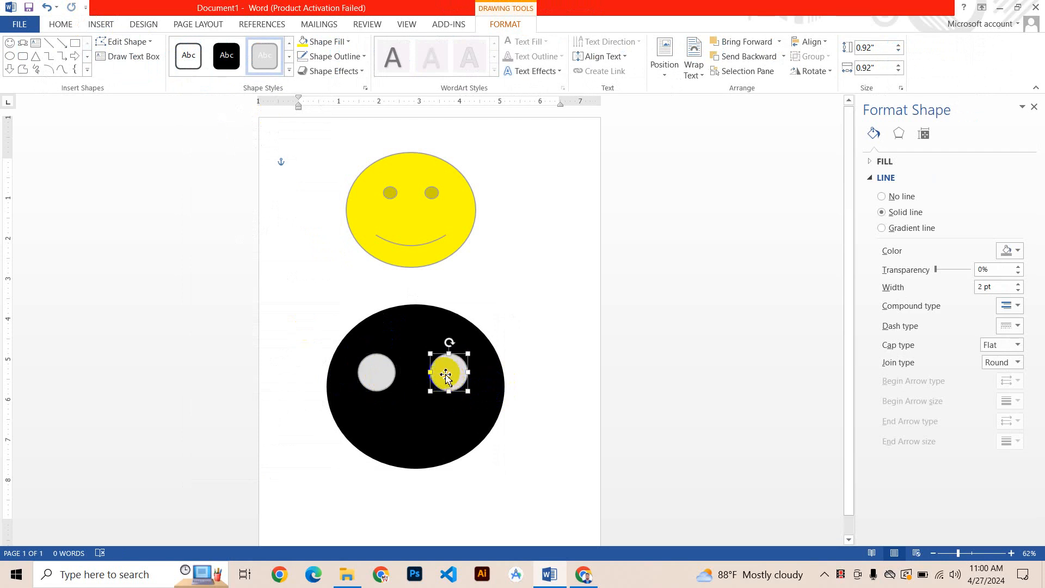
- Draw a closed curve as a mouth about 1.71" wide and 0.89" tall below the eyes on the black oval
{"action": "left_click", "coordinate": [87, 70]}
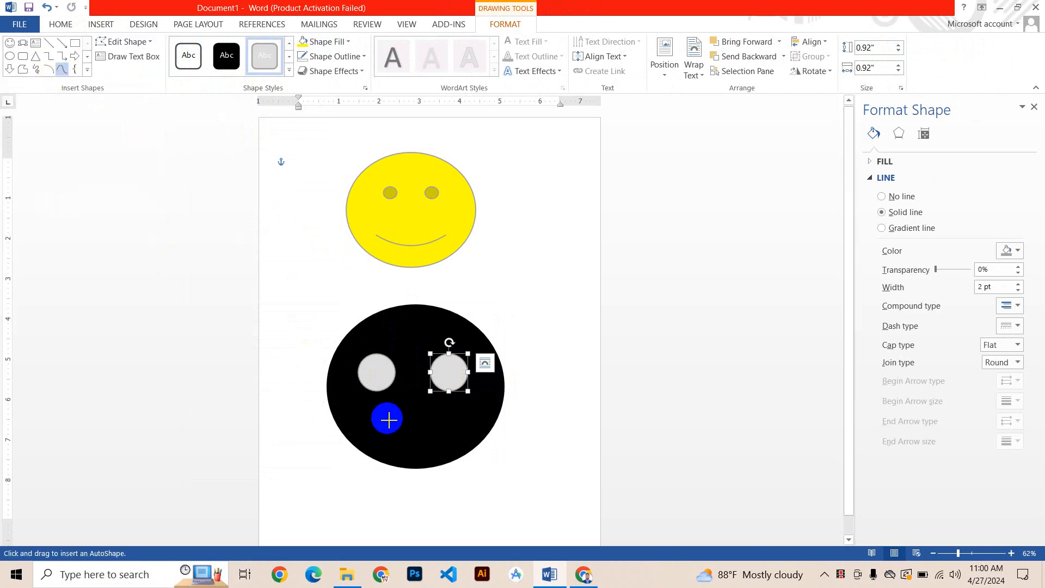
{"action": "left_click", "coordinate": [380, 431]}
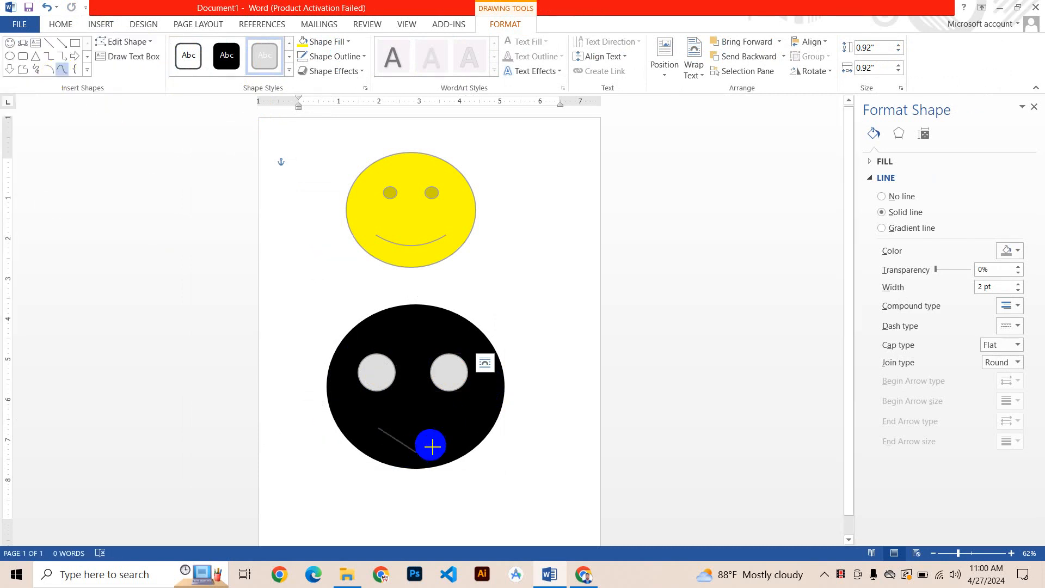
{"action": "left_click", "coordinate": [431, 447]}
{"action": "left_click", "coordinate": [446, 418]}
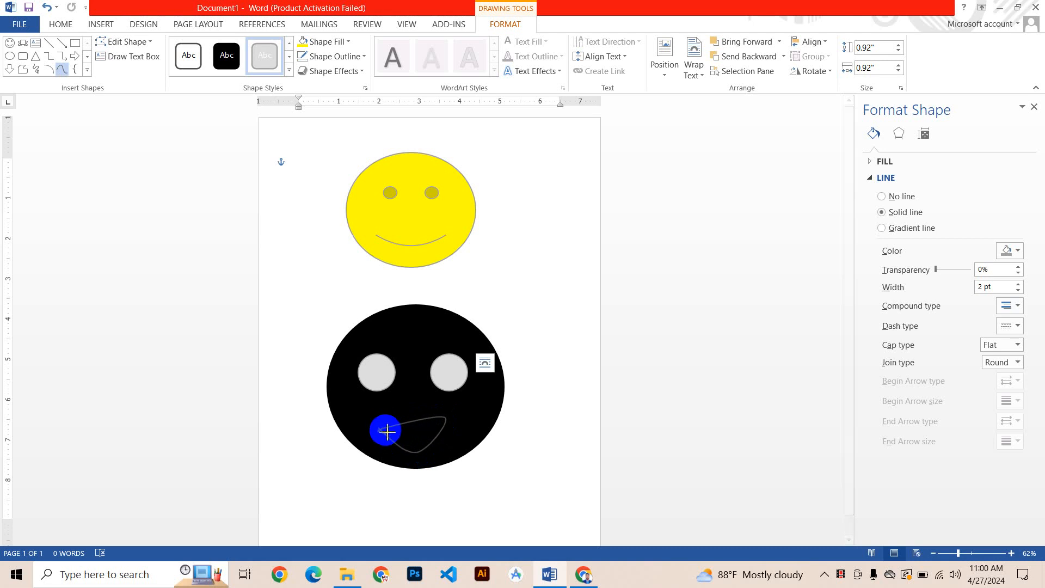
{"action": "left_click", "coordinate": [387, 432]}
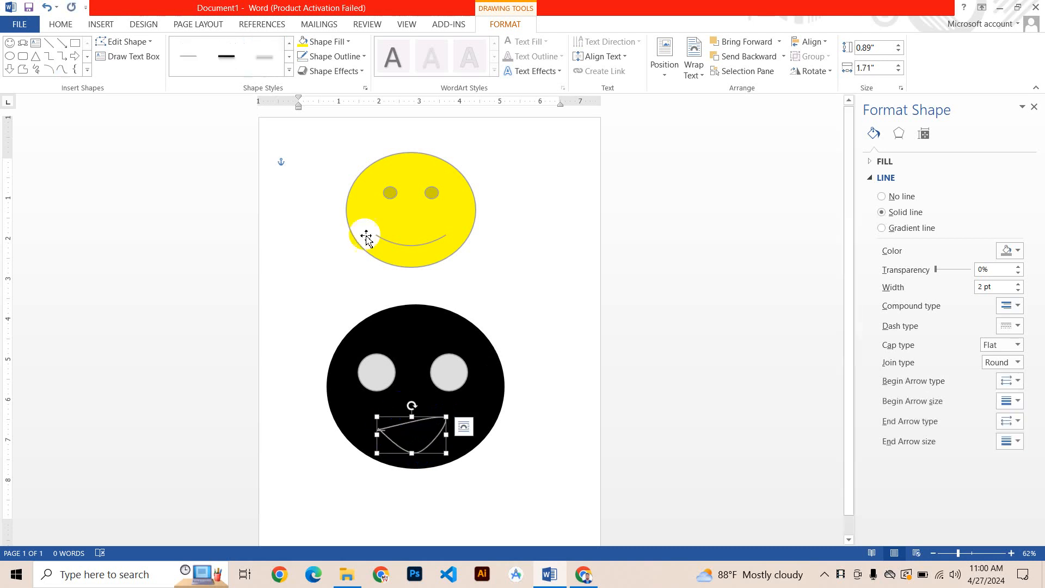
- Fill the mouth shape with a gray theme color and nudge it slightly up and to the right
{"action": "left_click", "coordinate": [289, 71]}
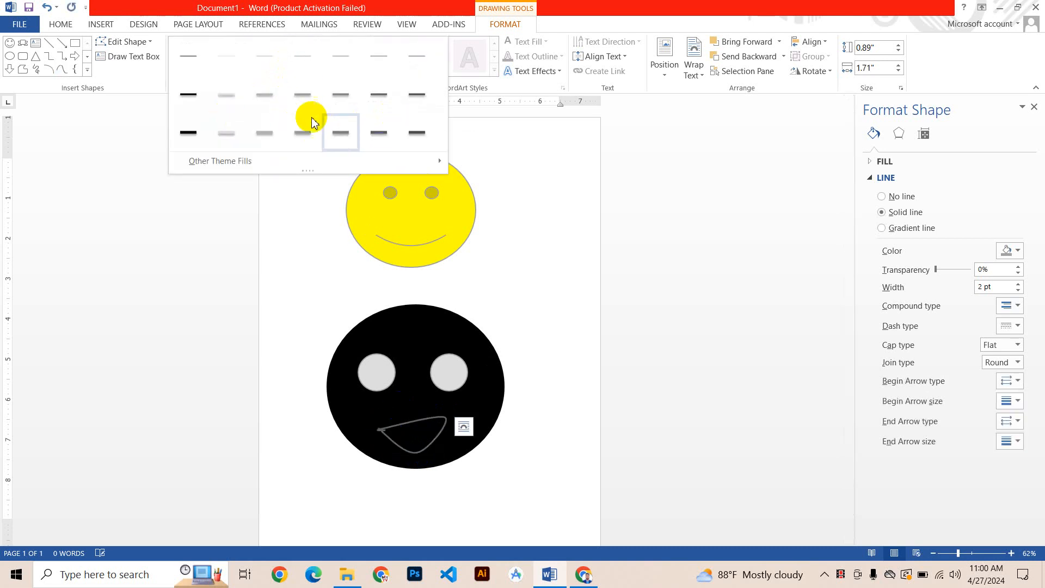
{"action": "left_click", "coordinate": [194, 226]}
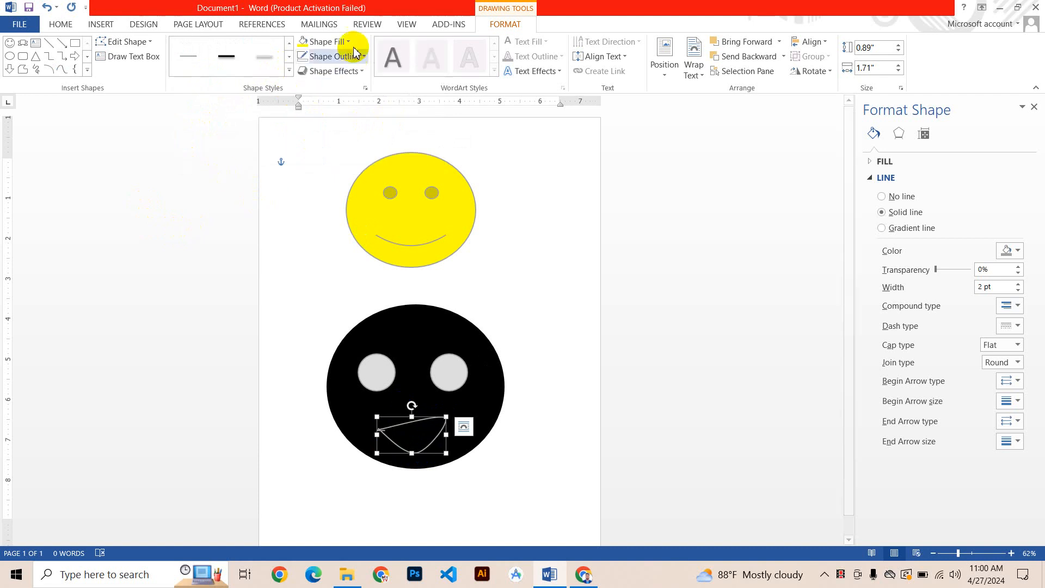
{"action": "left_click", "coordinate": [326, 41]}
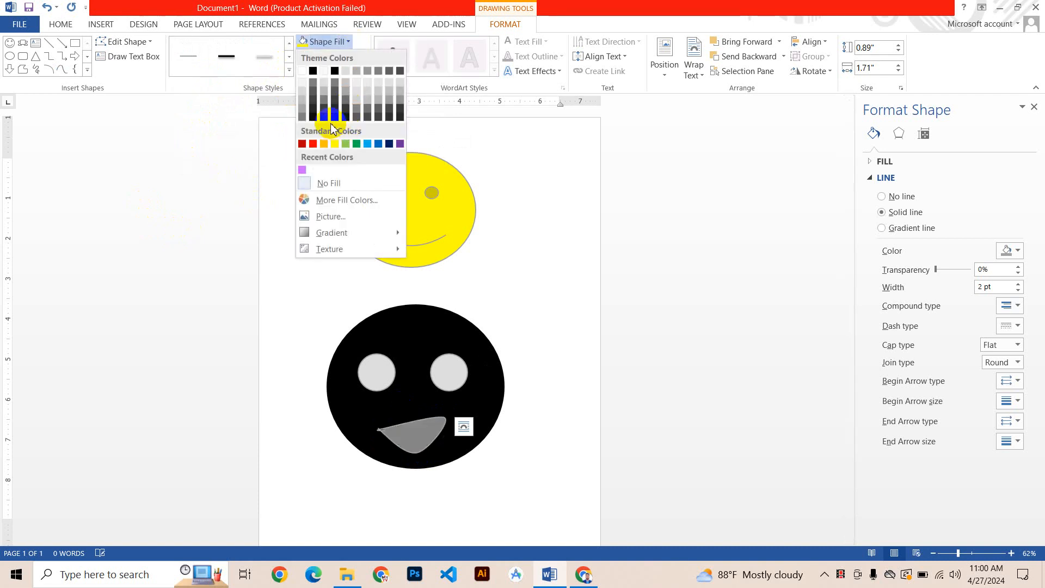
{"action": "left_click", "coordinate": [457, 347]}
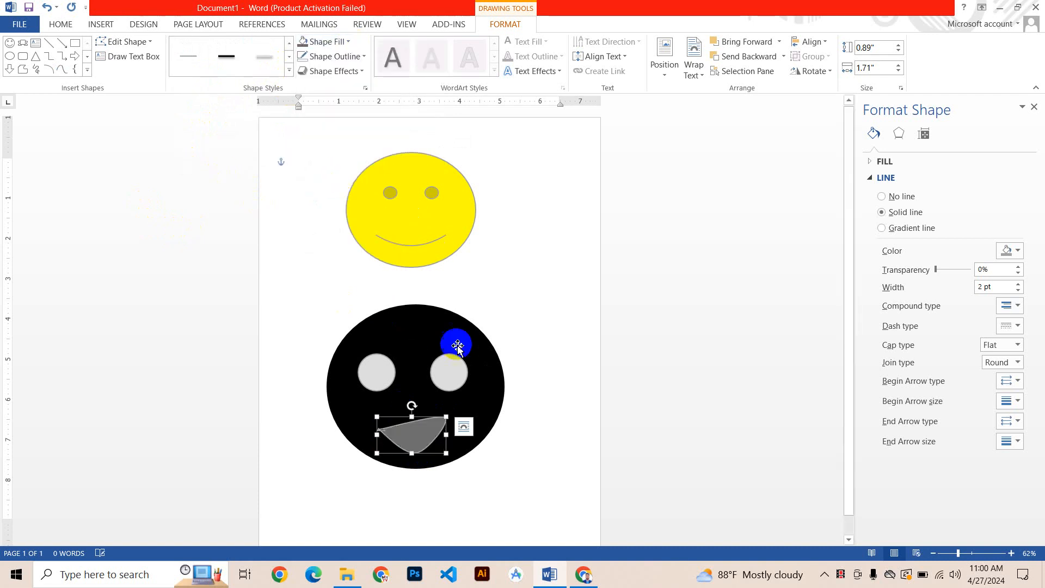
{"action": "left_click", "coordinate": [456, 329]}
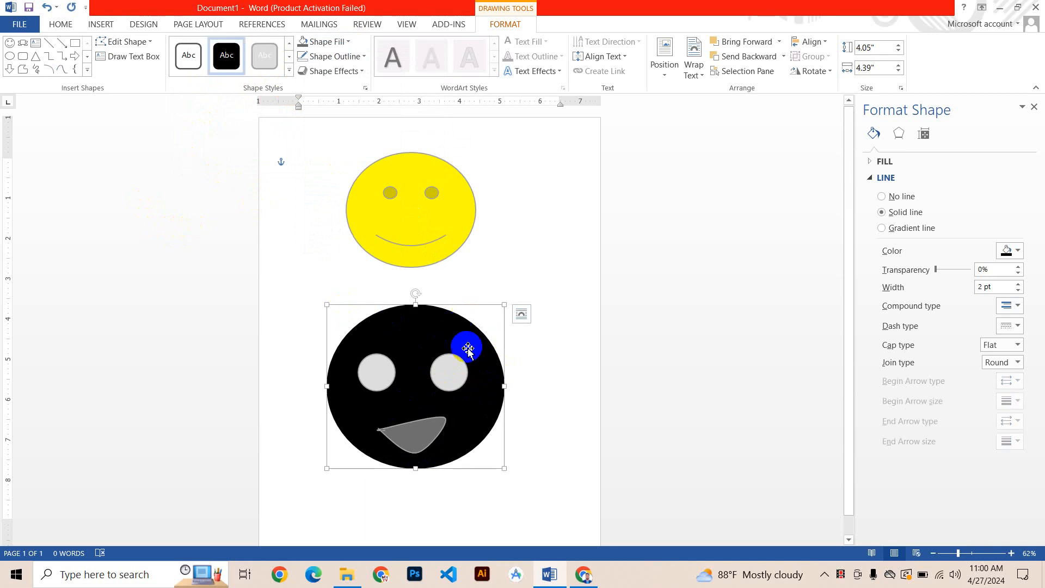
{"action": "left_click", "coordinate": [431, 427]}
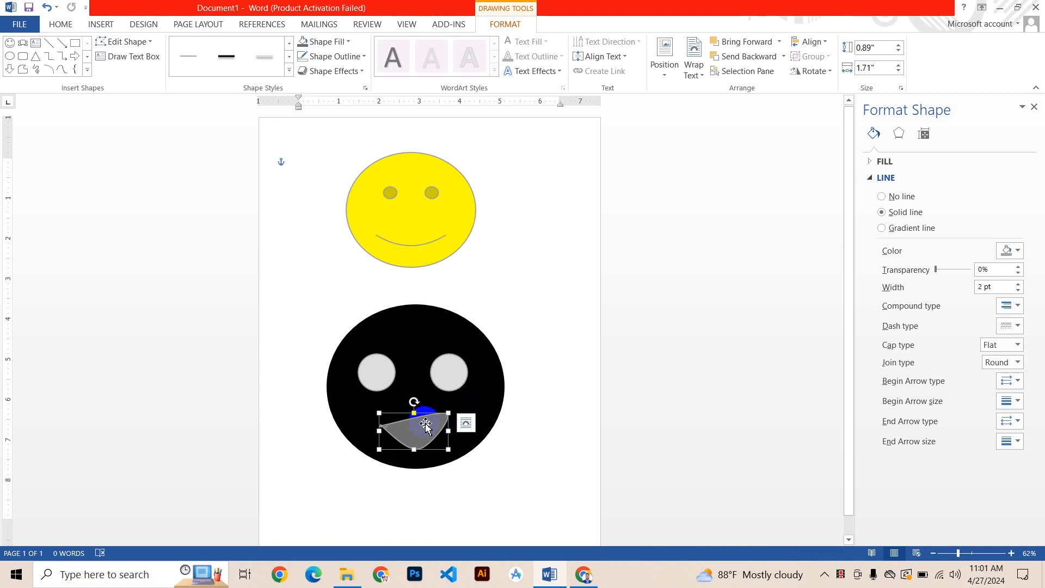
- Draw an isosceles triangle about 3.58" tall and 3.01" wide, partly overlapping the yellow smiley face
{"action": "left_click", "coordinate": [87, 70]}
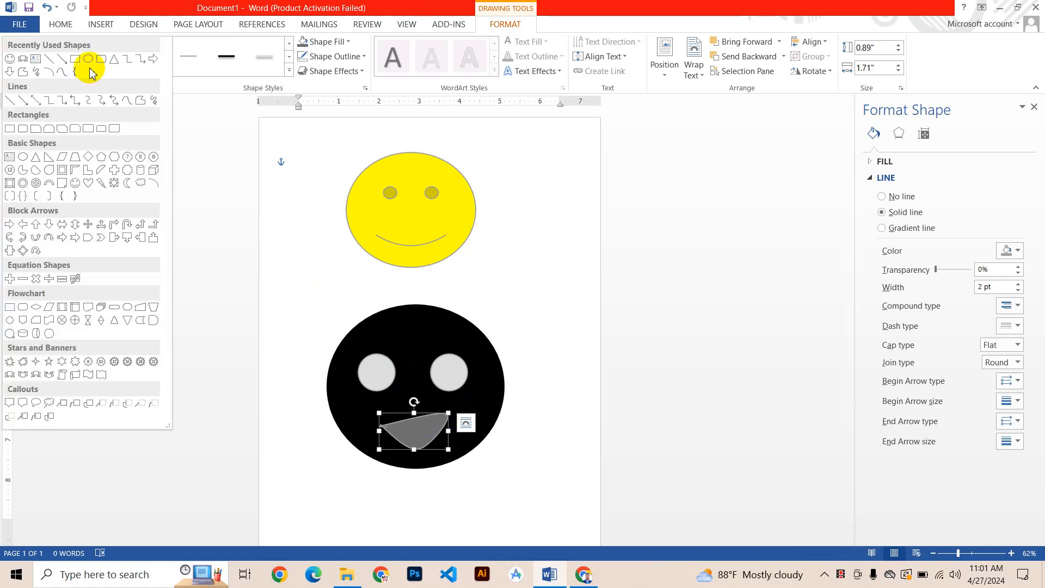
{"action": "left_click", "coordinate": [36, 157]}
{"action": "left_click_drag", "start_coordinate": [267, 164], "coordinate": [390, 309]}
{"action": "left_click", "coordinate": [88, 71]}
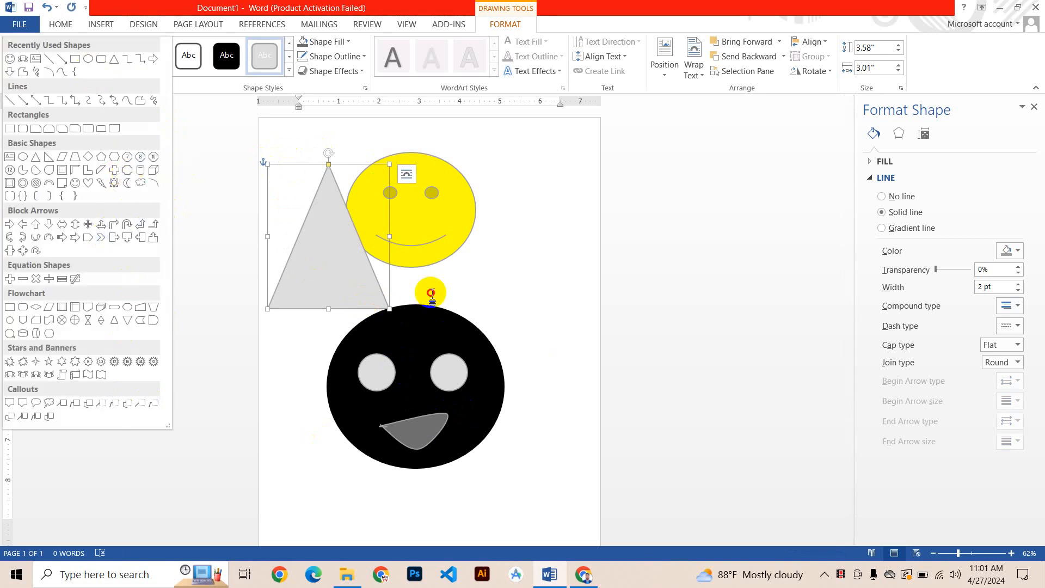
{"action": "left_click", "coordinate": [377, 271]}
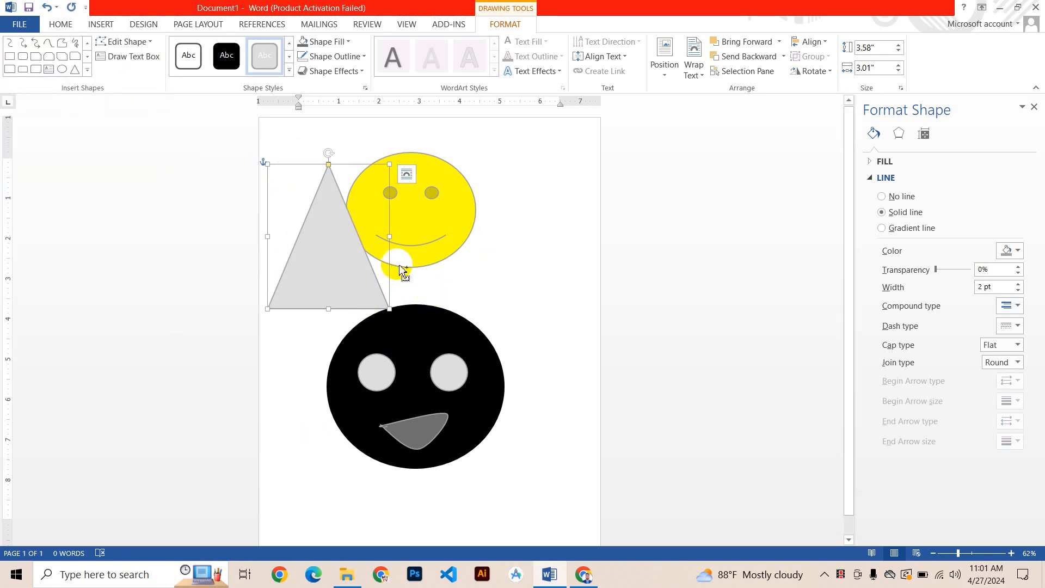
- Delete all shapes from the page and close the formatting pane, with the Insert commands showing
{"action": "key", "text": "ctrl+a"}
{"action": "key", "text": "Delete"}
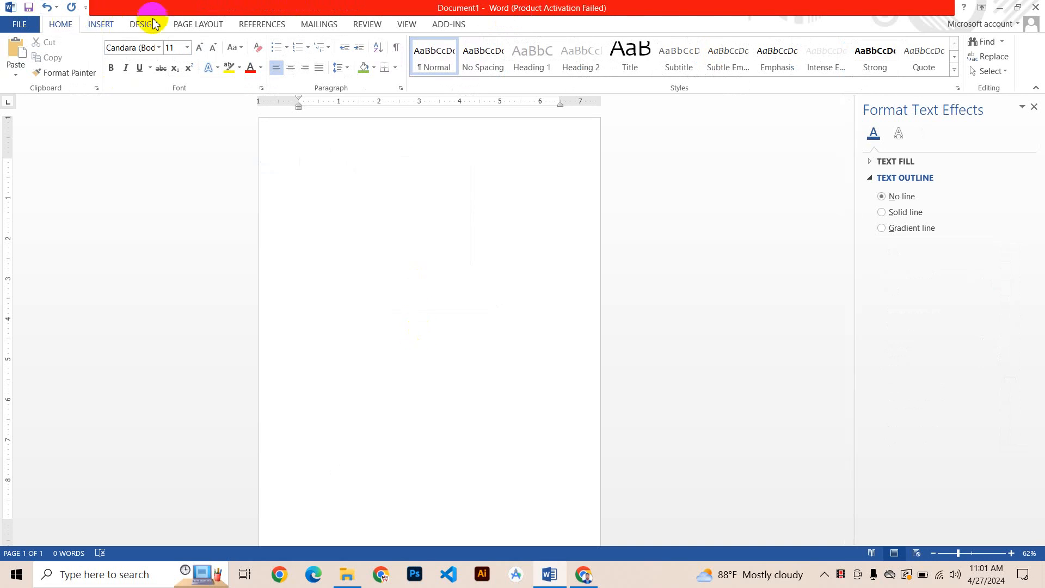
{"action": "left_click", "coordinate": [102, 24]}
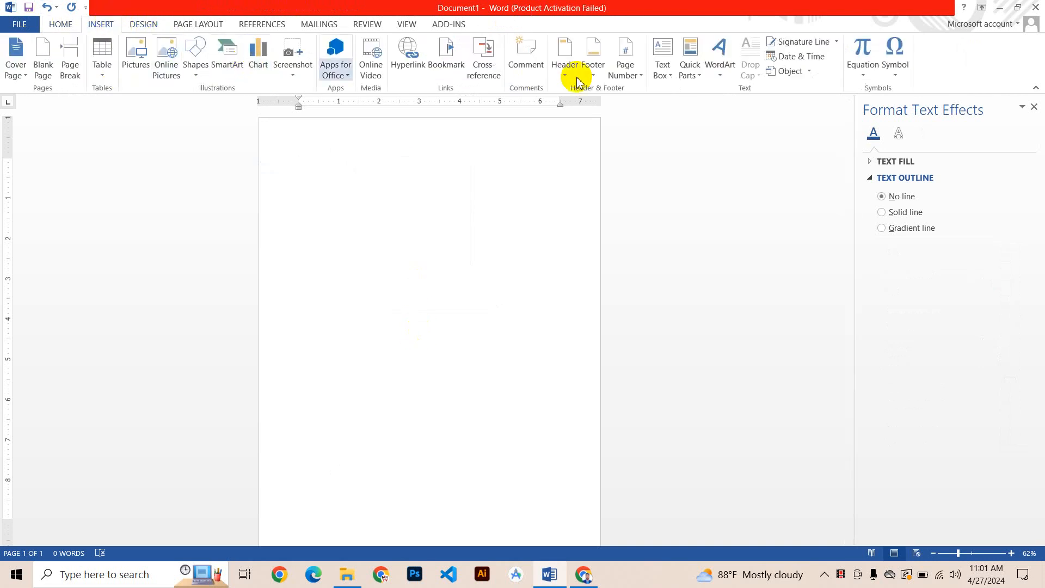
{"action": "left_click", "coordinate": [1034, 107]}
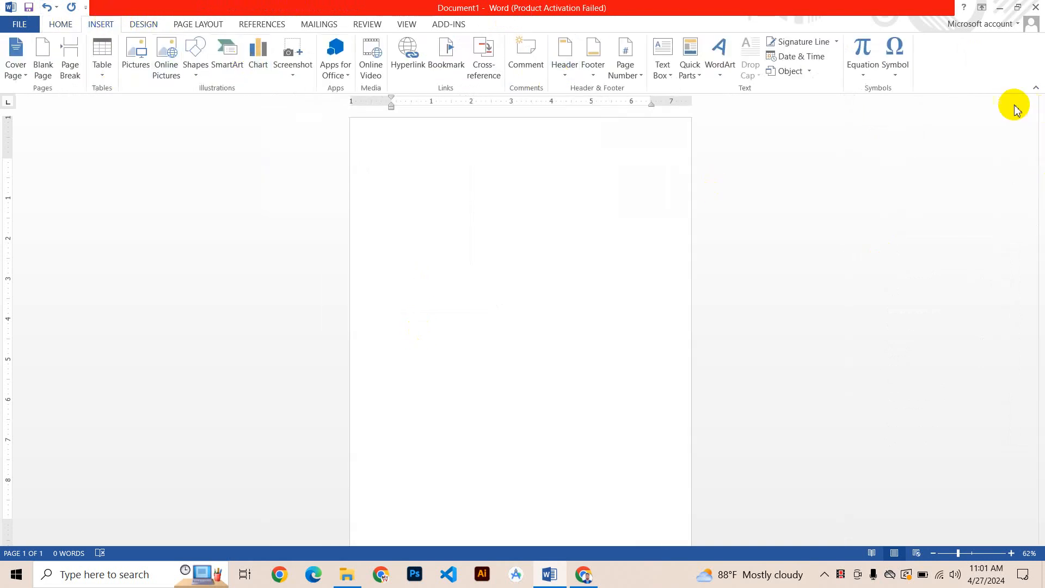